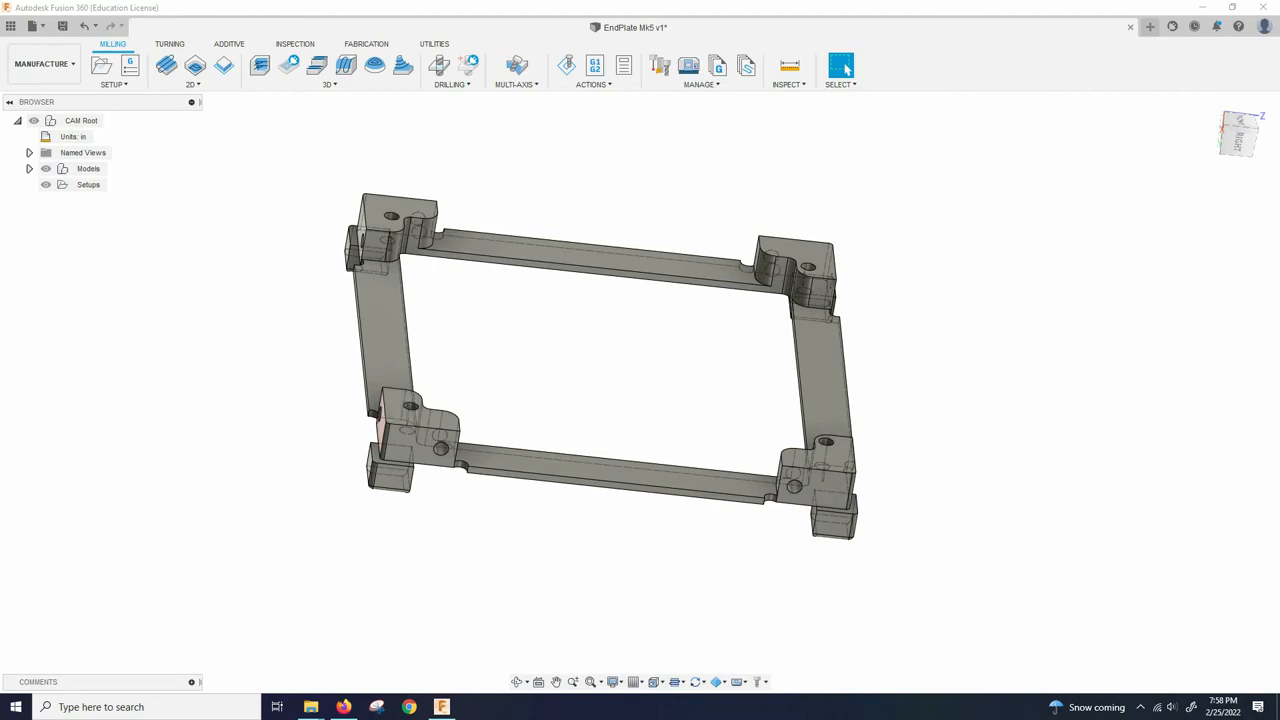
Measure the overall height from the top face of one corner block to the underside of its foot
click(880, 370)
scroll(600, 300, down, 2)
scroll(515, 390, up, 5)
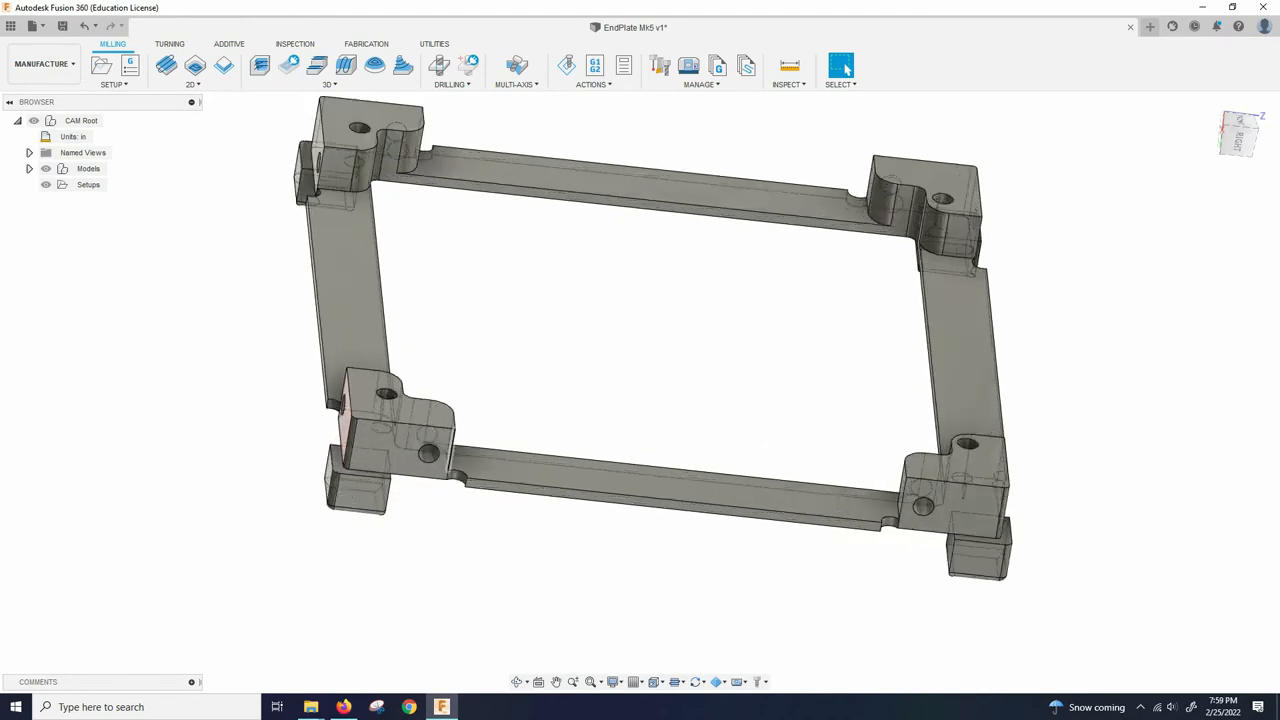
key(i)
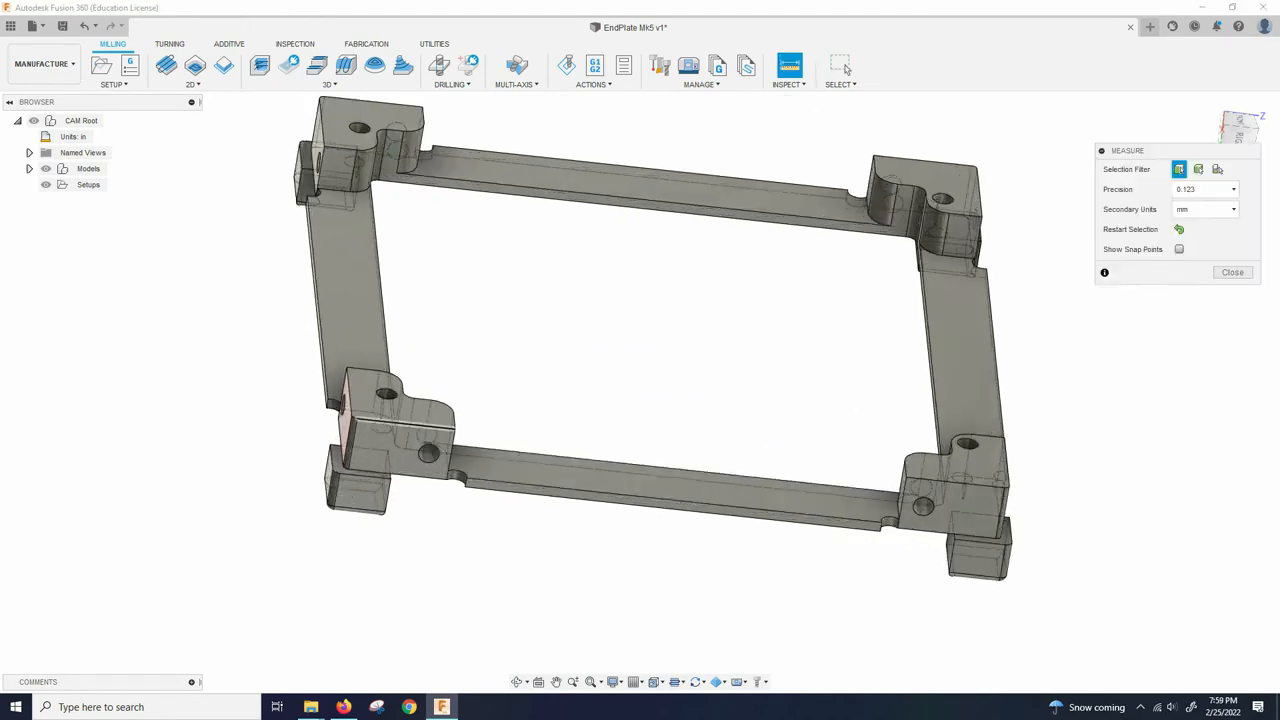
click(410, 410)
scroll(470, 470, down, 2)
scroll(470, 470, up, 3)
shift+middle_drag(540, 450, 640, 190)
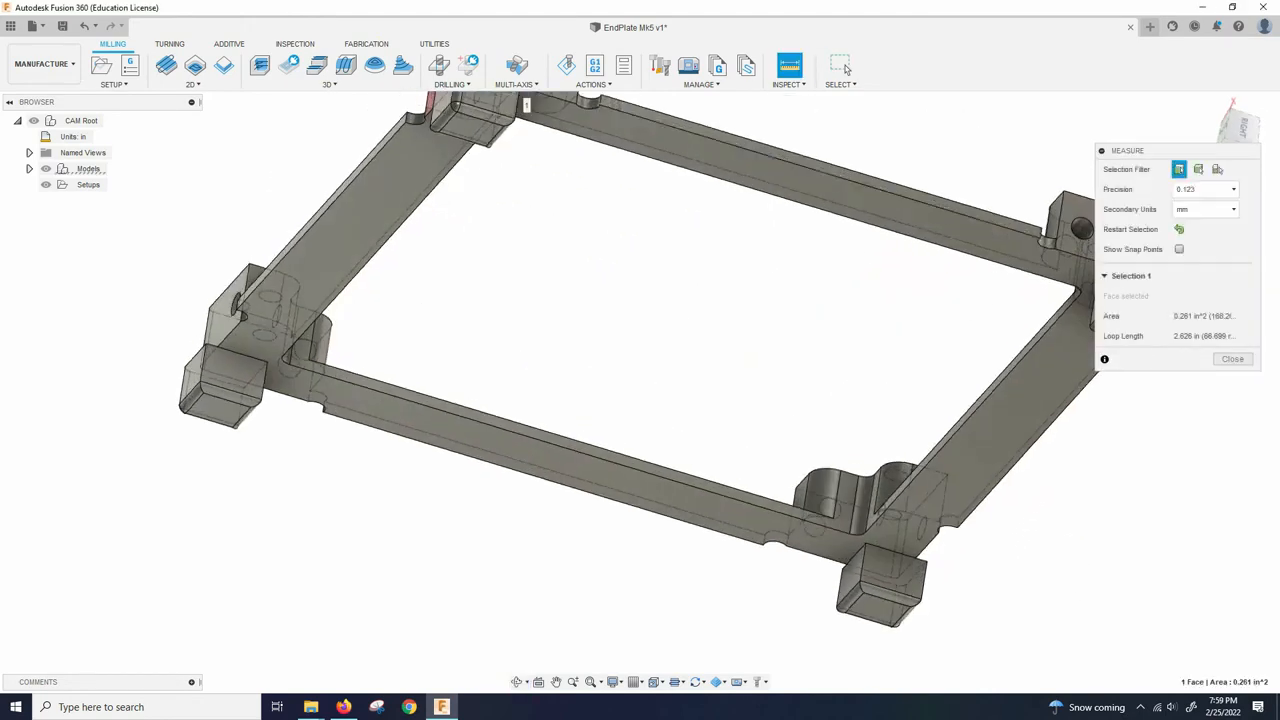
click(471, 126)
shift+middle_drag(604, 280, 590, 500)
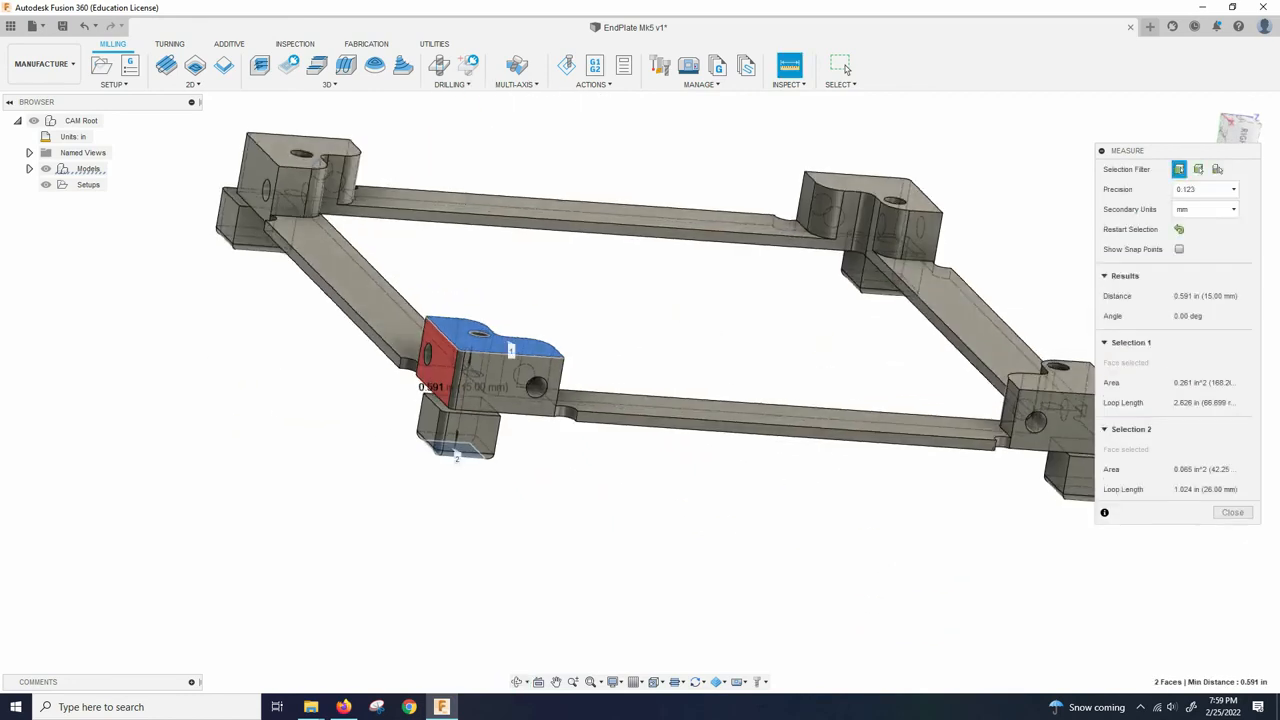
scroll(600, 362, down, 1)
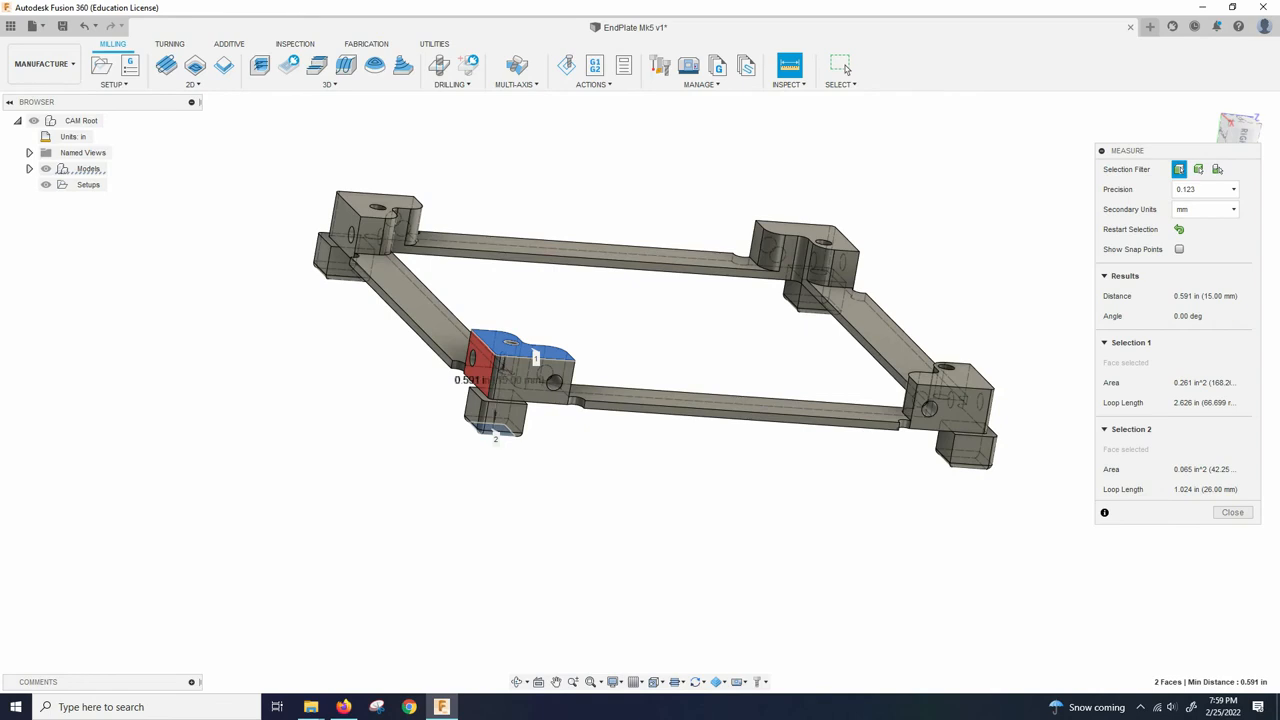
scroll(560, 448, down, 1)
scroll(595, 446, up, 2)
shift+middle_drag(602, 450, 524, 564)
Clear the measurement selection and measure the diameter of the vertical hole in a corner block
click(600, 405)
scroll(610, 408, down, 2)
scroll(565, 390, up, 3)
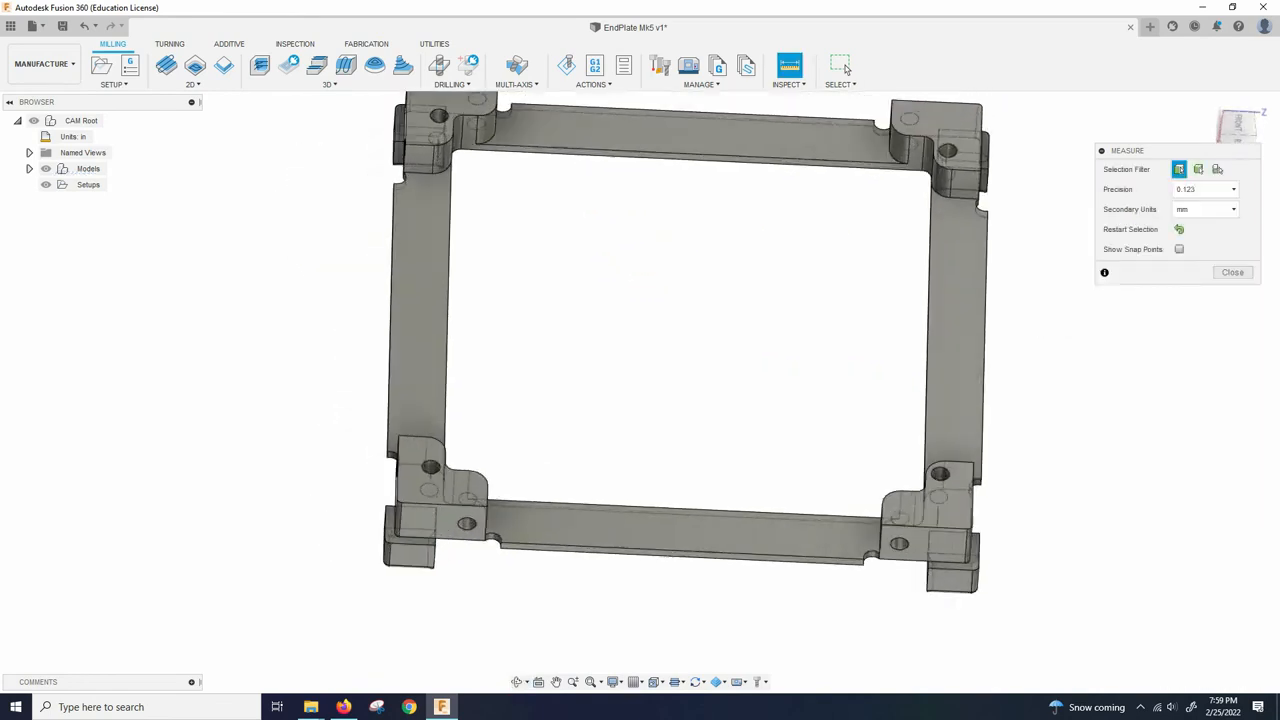
shift+middle_drag(565, 390, 691, 320)
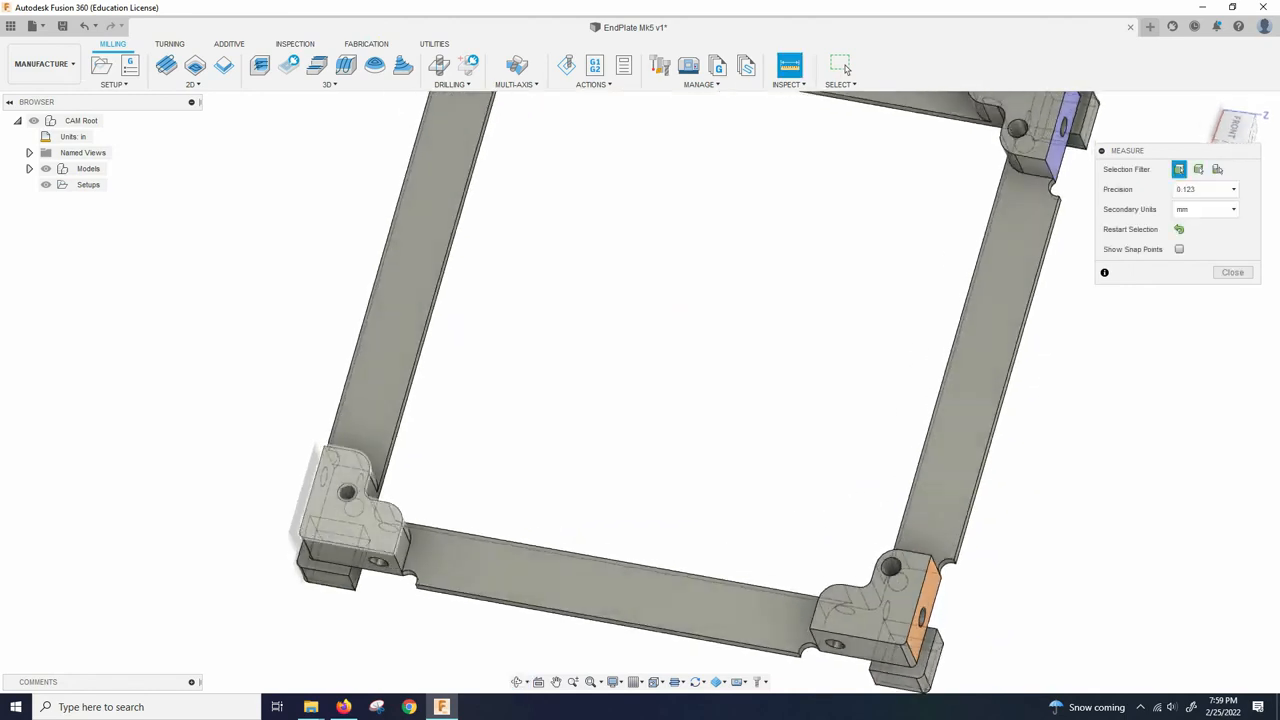
click(347, 493)
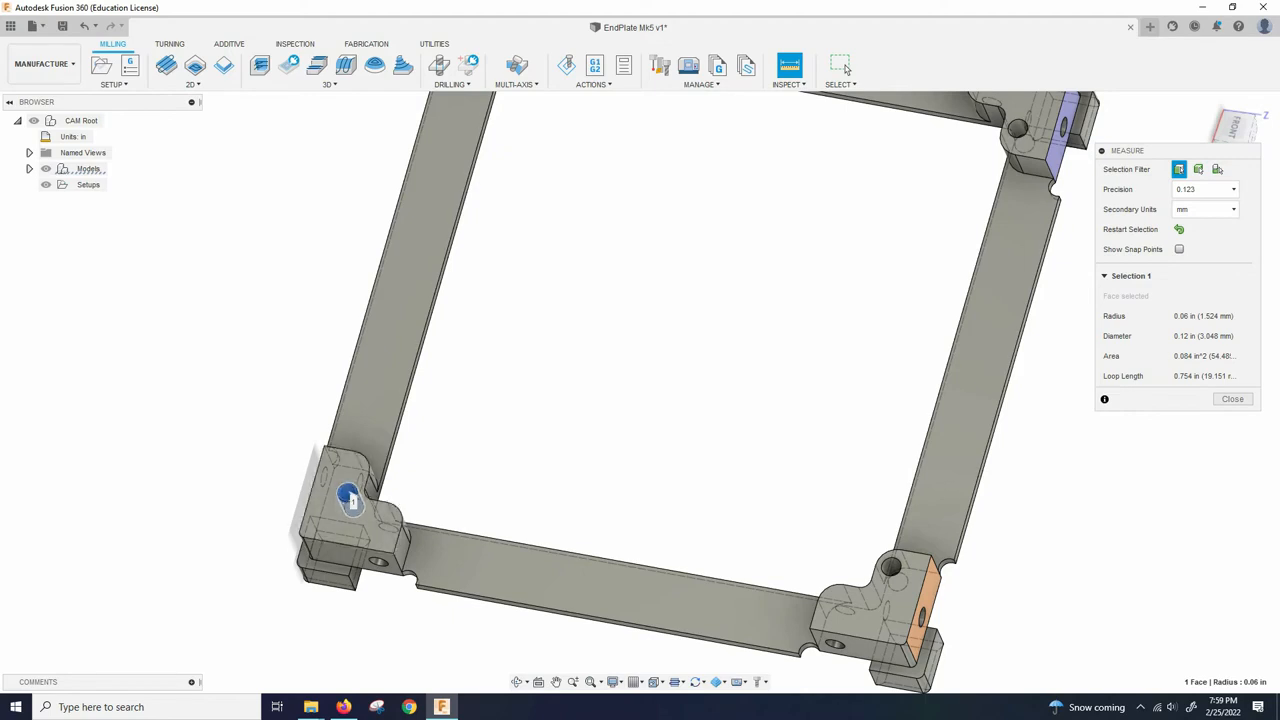
scroll(650, 515, down, 3)
scroll(650, 515, up, 2)
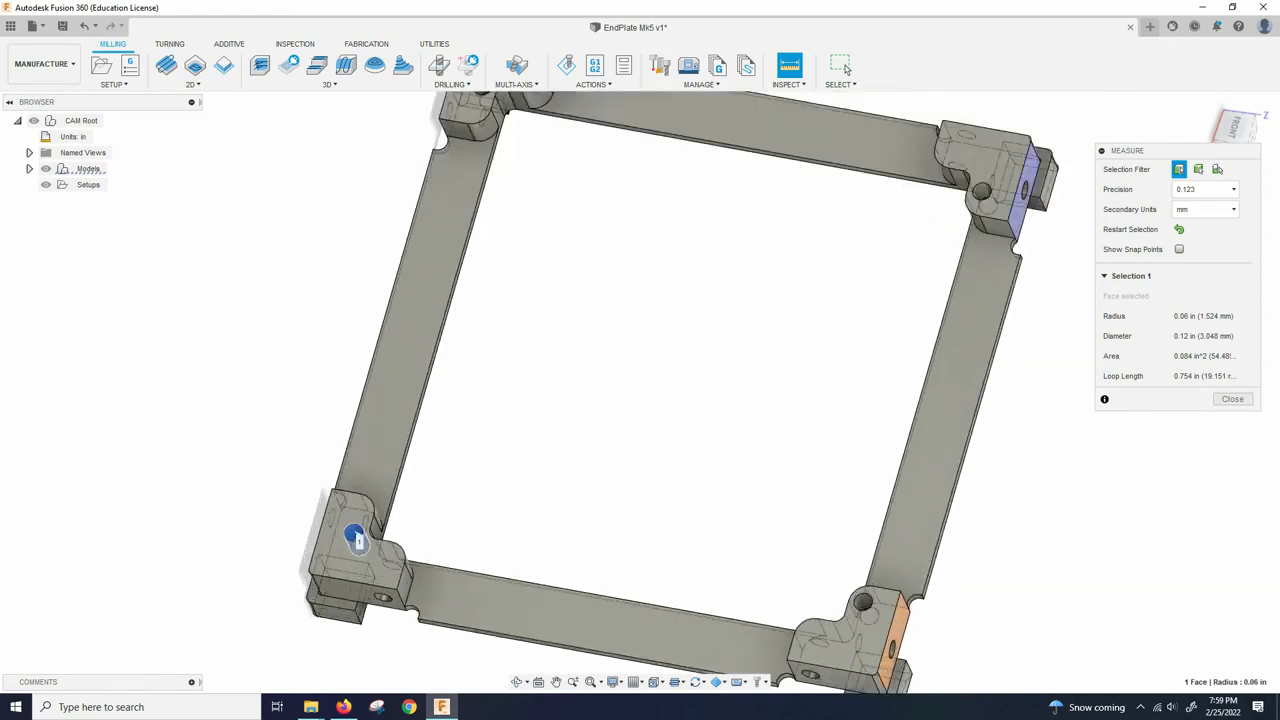
Measure the radius of the concave inside fillet on the same corner block
shift+middle_drag(708, 330, 610, 405)
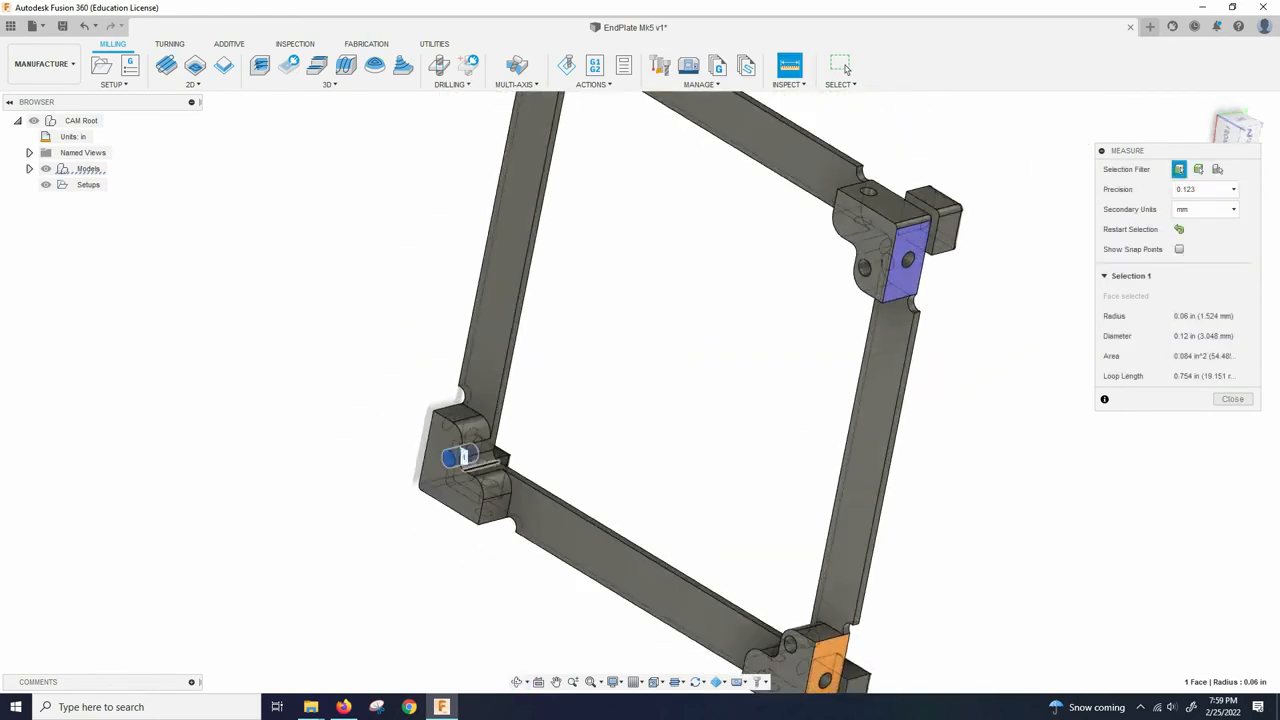
click(460, 456)
scroll(400, 456, up, 4)
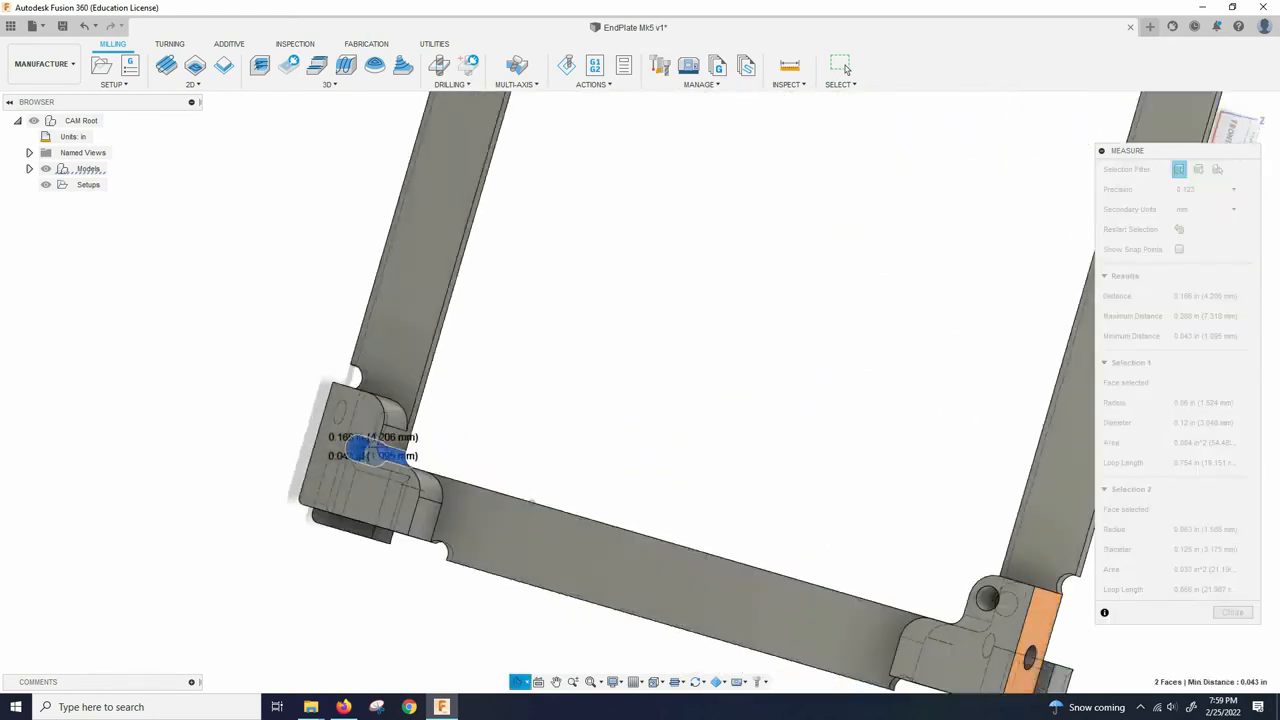
shift+middle_drag(532, 502, 540, 480)
click(680, 400)
shift+middle_drag(1190, 570, 1140, 645)
click(363, 476)
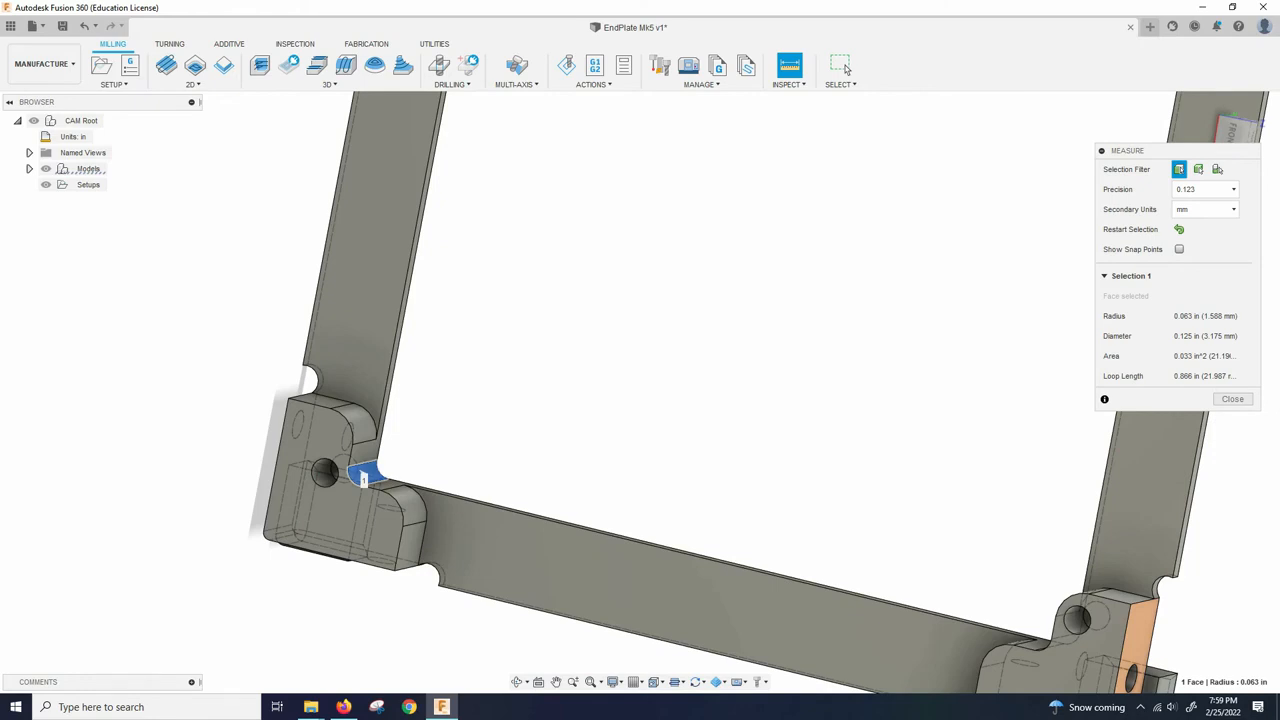
Examine the corner blocks and the thin rails joining them, and close the Measure command
scroll(780, 385, down, 3)
scroll(726, 375, up, 3)
scroll(735, 377, down, 2)
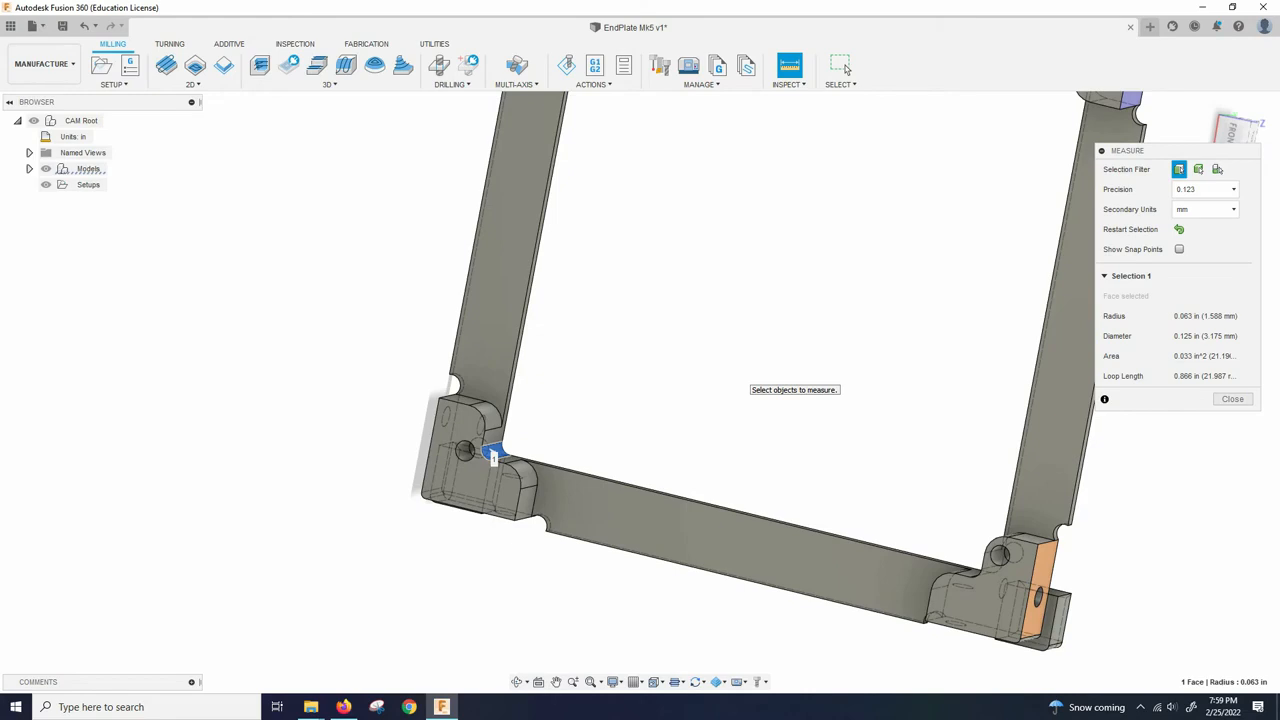
scroll(745, 380, down, 3)
scroll(745, 380, up, 2)
mouse_move(745, 380)
shift+middle_down()
mouse_move(790, 330)
mouse_move(750, 385)
mouse_move(715, 330)
mouse_move(800, 325)
mouse_move(745, 365)
shift+middle_up()
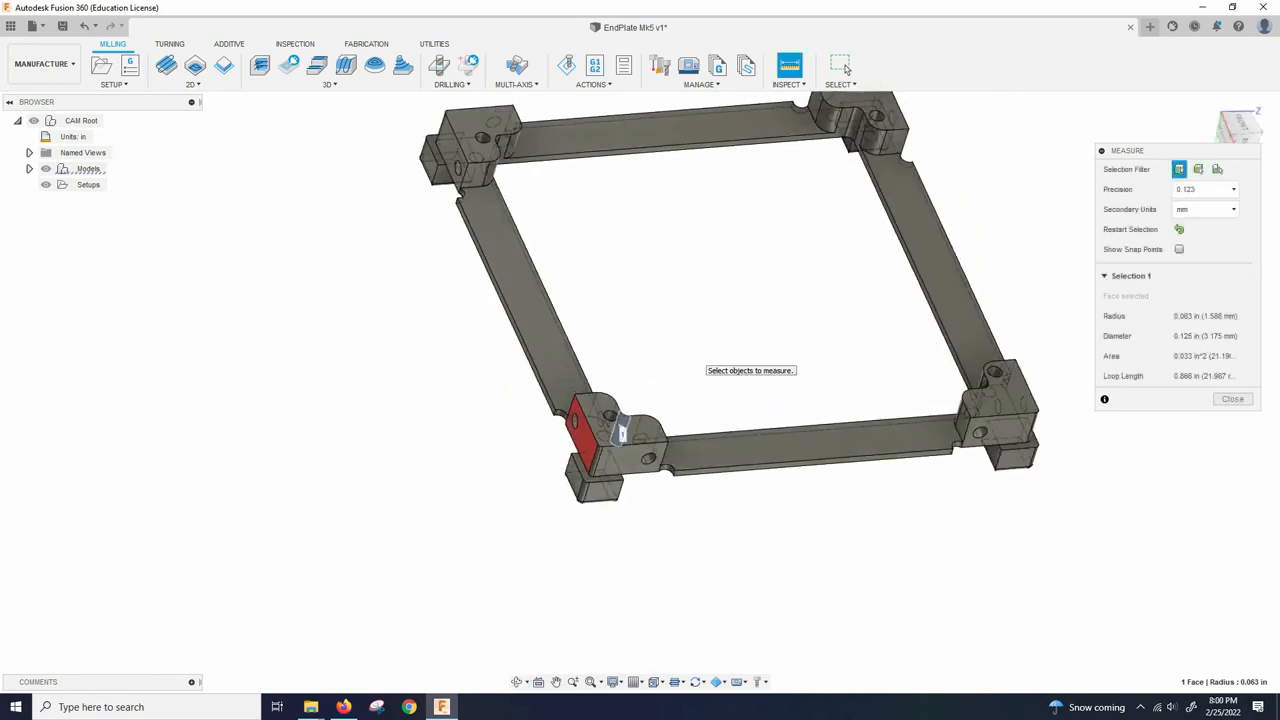
scroll(656, 440, down, 3)
scroll(656, 425, up, 5)
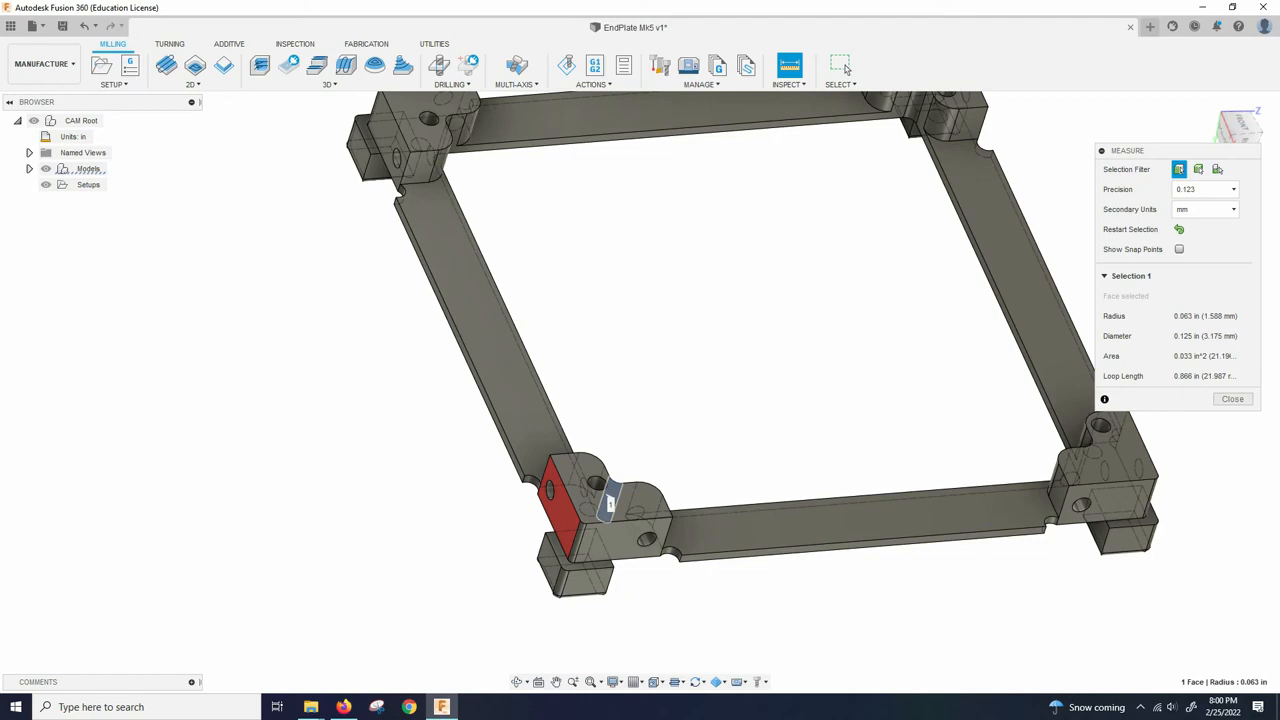
scroll(665, 478, down, 5)
key(Escape)
Examine the whole end plate from several sides, checking the holes in the sides of the corner blocks
scroll(690, 450, up, 3)
shift+middle_drag(690, 450, 700, 420)
shift+middle_drag(705, 325, 605, 420)
scroll(690, 400, down, 3)
scroll(690, 395, up, 3)
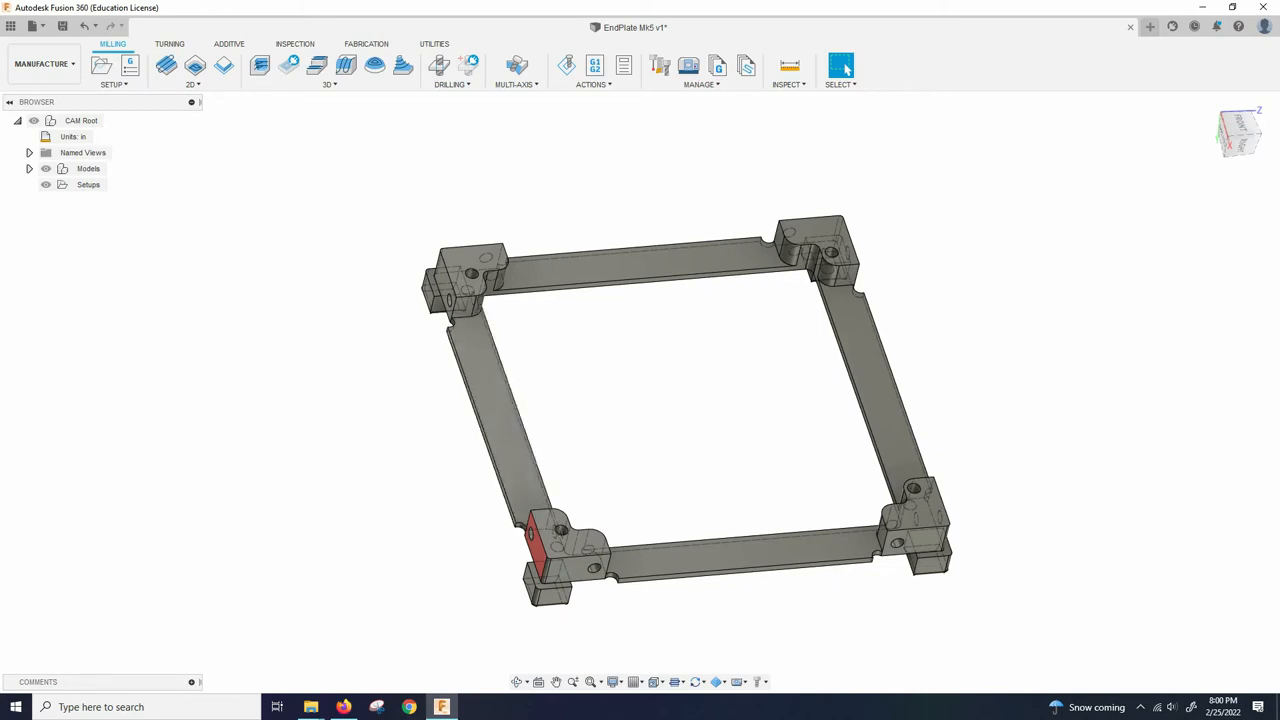
scroll(668, 450, down, 3)
scroll(685, 445, up, 2)
shift+middle_drag(685, 445, 785, 375)
scroll(620, 390, down, 2)
scroll(620, 390, up, 3)
scroll(683, 420, up, 2)
scroll(668, 380, up, 2)
shift+middle_drag(668, 380, 668, 335)
scroll(640, 400, up, 1)
mouse_move(640, 400)
shift+middle_down()
mouse_move(655, 350)
mouse_move(642, 325)
mouse_move(650, 395)
shift+middle_up()
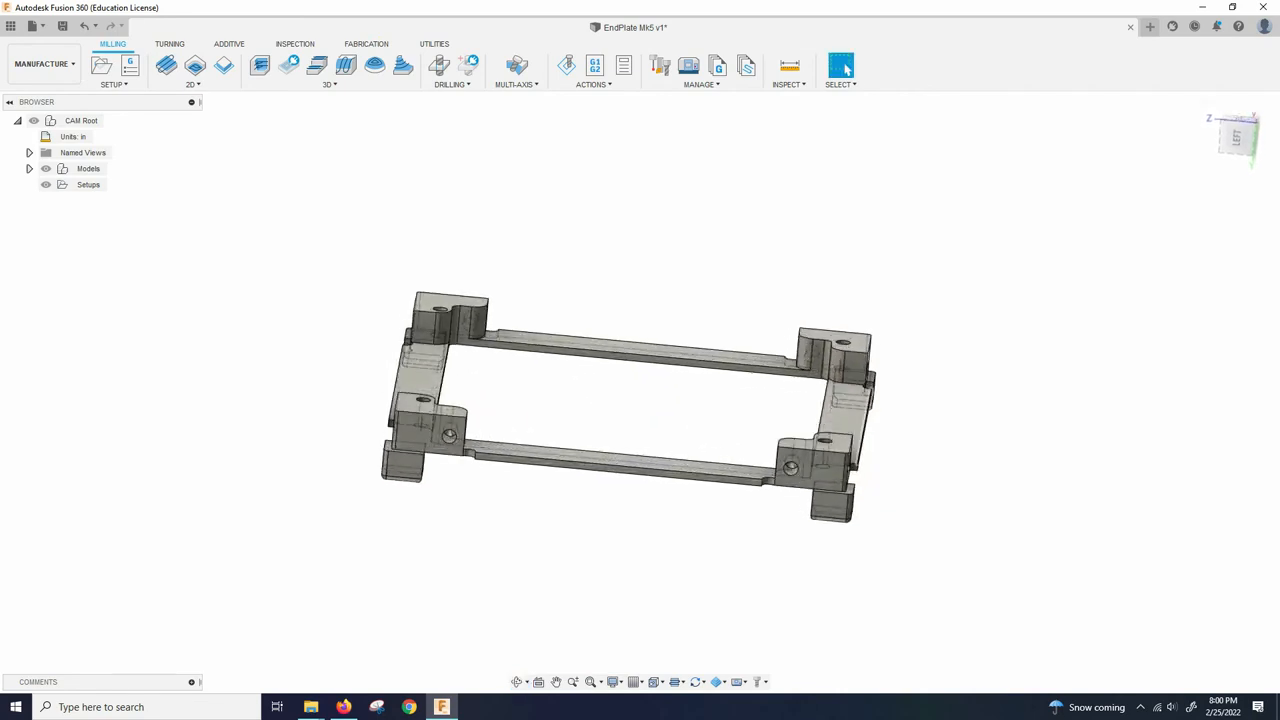
shift+middle_drag(812, 458, 581, 470)
scroll(581, 470, down, 3)
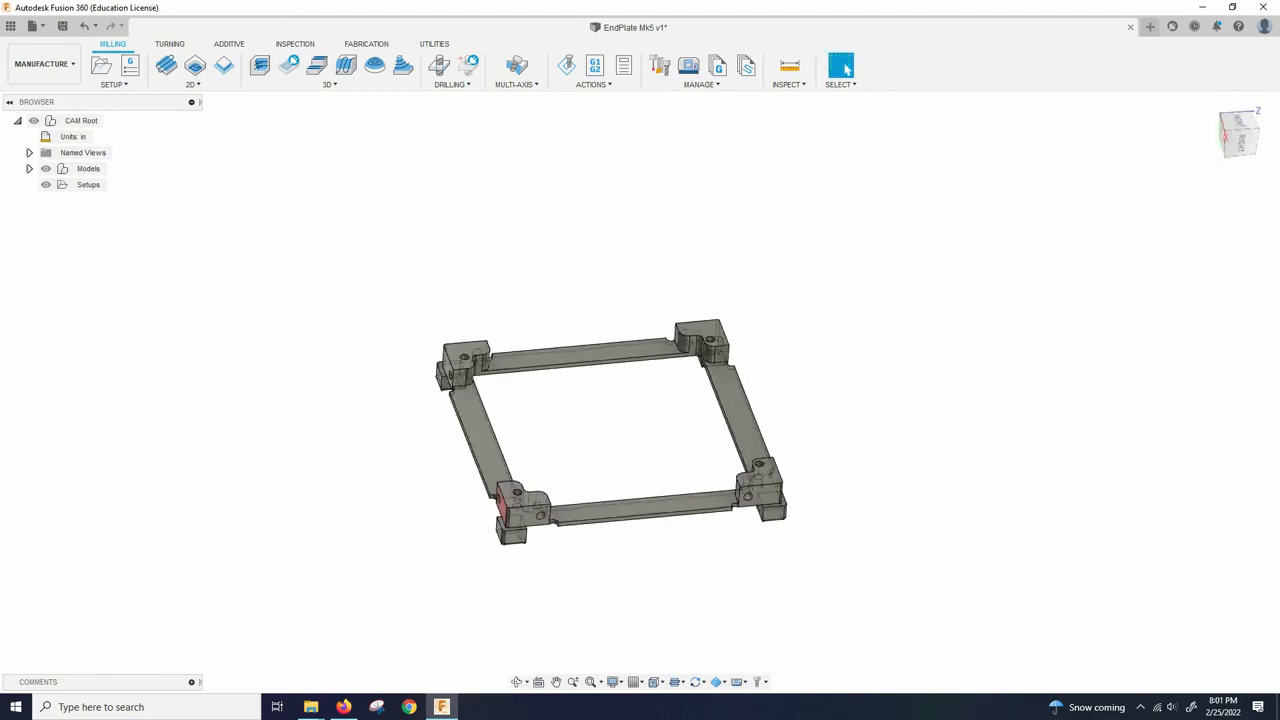
Examine the frame's flat face and edge profile to compare the rails with the raised corner blocks
shift+middle_drag(503, 505, 600, 230)
scroll(594, 540, down, 3)
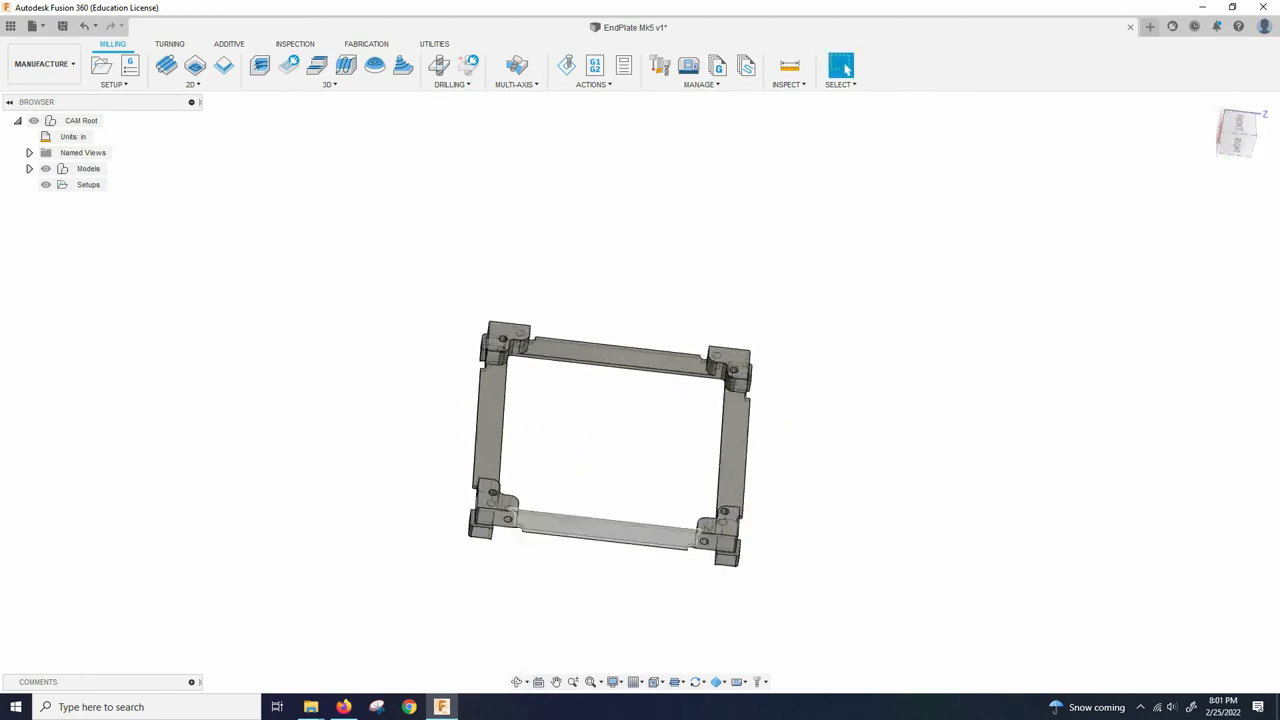
scroll(594, 535, up, 4)
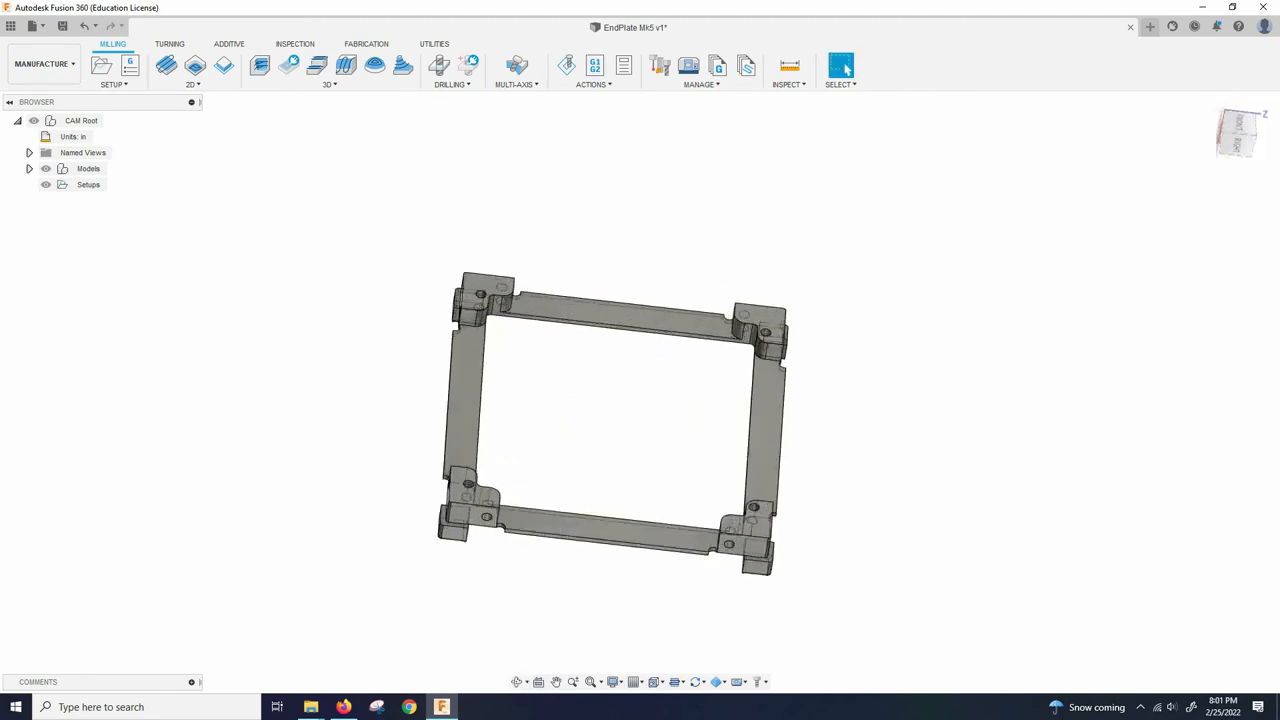
scroll(604, 493, down, 3)
scroll(609, 468, up, 5)
shift+middle_drag(612, 427, 600, 200)
shift+middle_drag(611, 427, 850, 385)
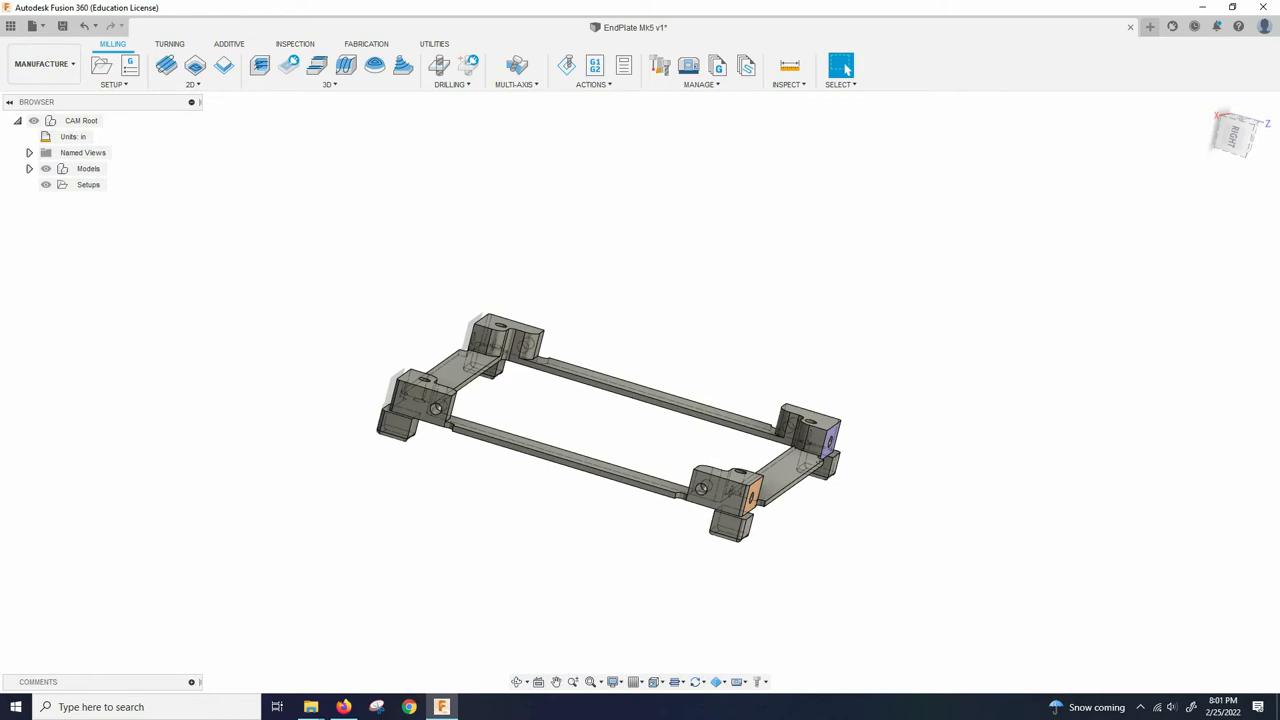
scroll(768, 520, down, 3)
scroll(772, 515, up, 5)
shift+middle_drag(768, 515, 665, 520)
scroll(668, 428, down, 3)
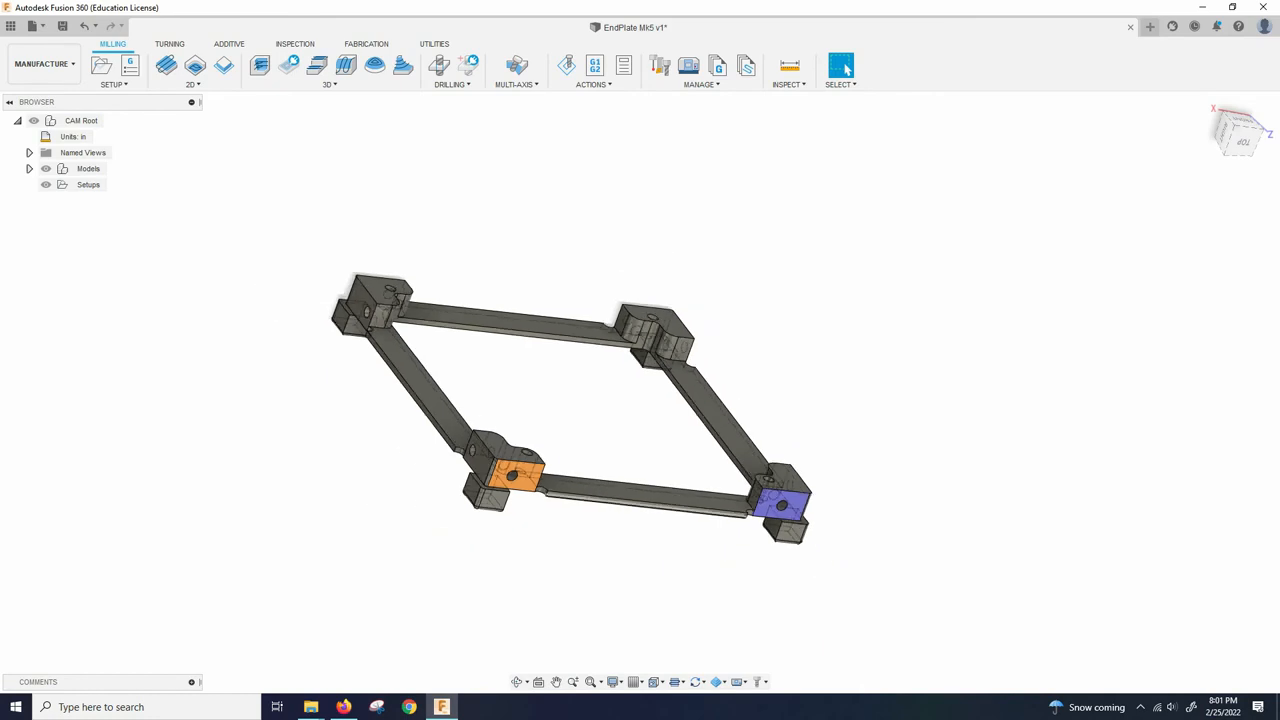
scroll(745, 541, up, 5)
shift+middle_drag(745, 541, 798, 468)
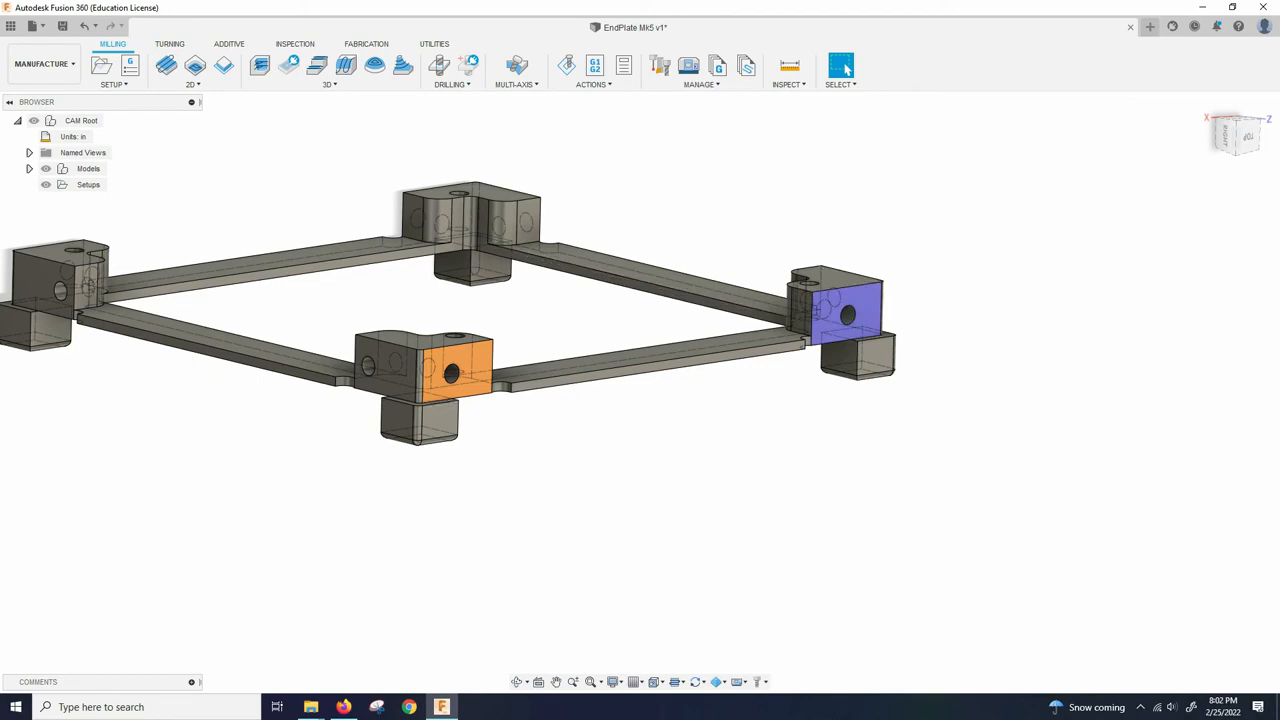
Examine the side holes, inside curves and rail-end notches of the corner blocks up close and from above
scroll(690, 474, down, 3)
scroll(547, 411, up, 4)
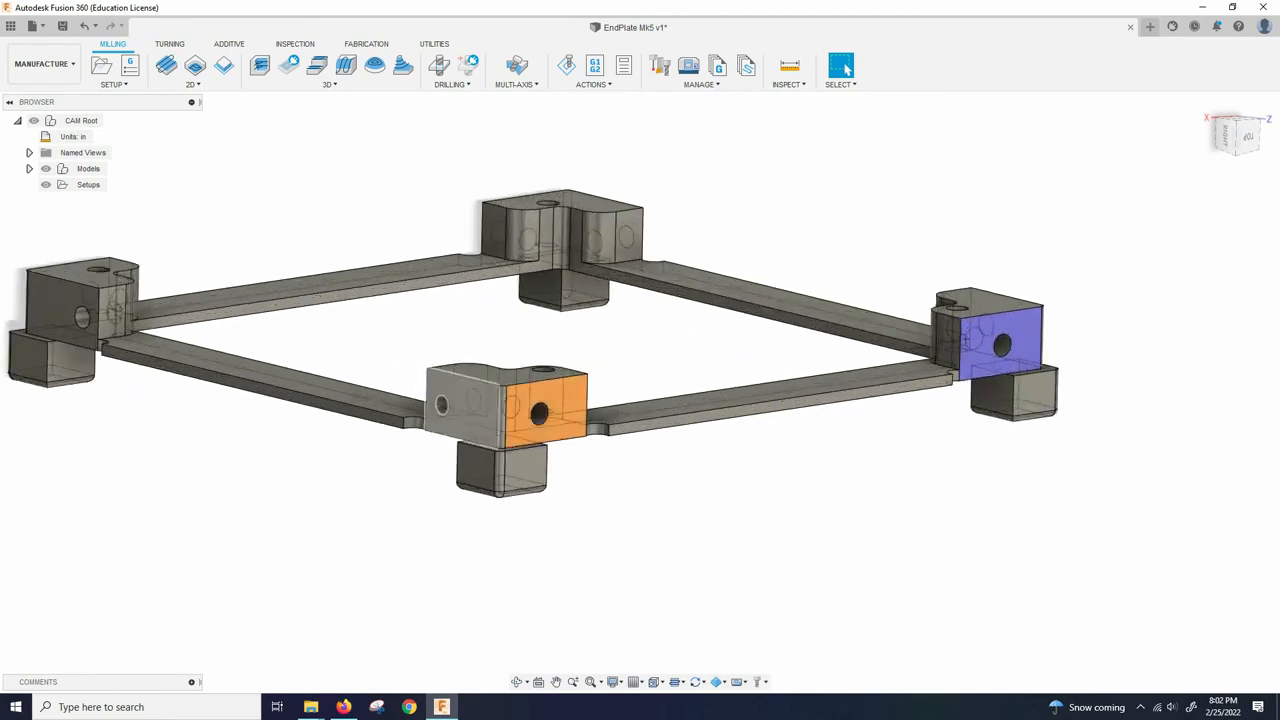
scroll(828, 400, down, 2)
scroll(830, 405, up, 3)
shift+middle_drag(830, 405, 800, 535)
scroll(870, 500, down, 3)
scroll(870, 510, up, 2)
scroll(718, 495, down, 3)
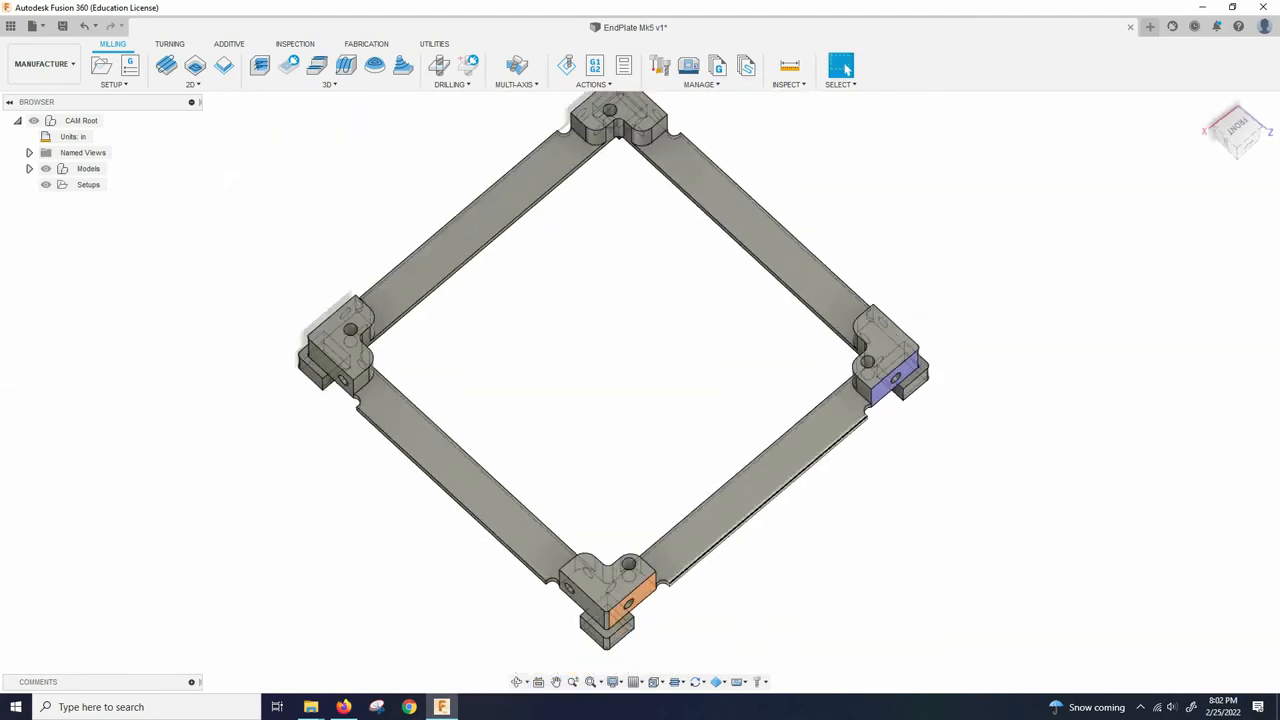
scroll(600, 528, up, 2)
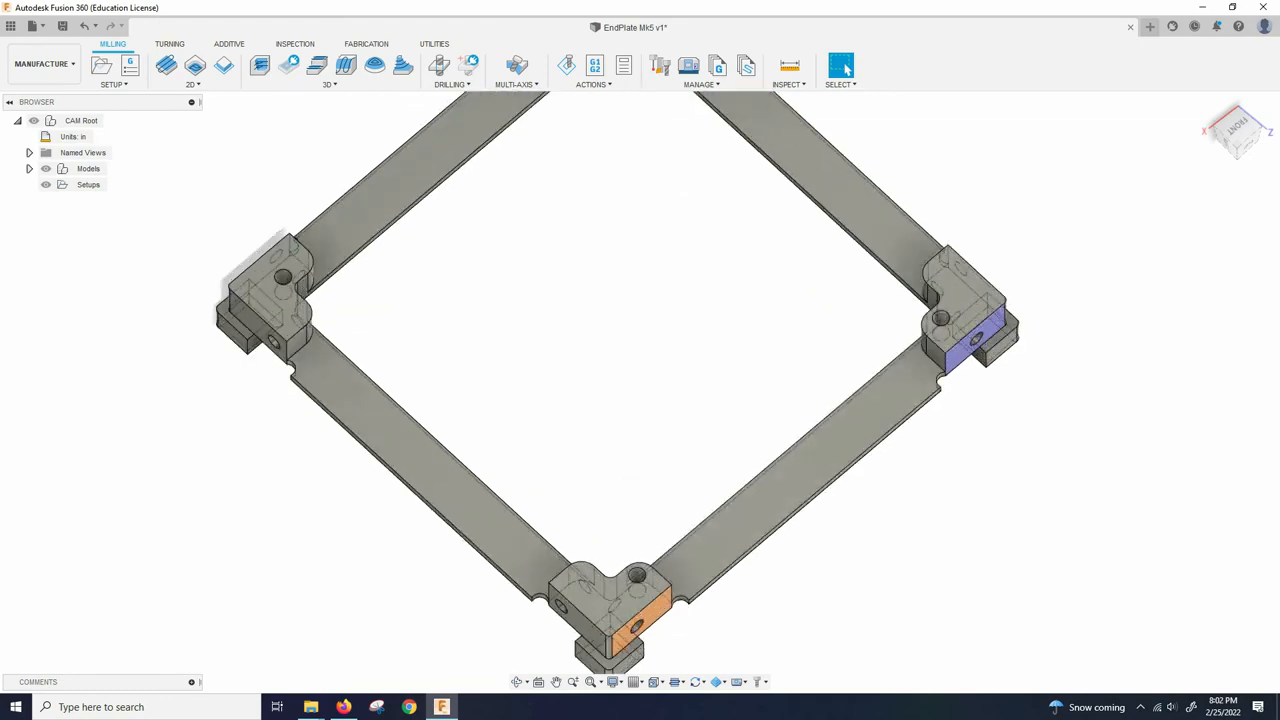
scroll(780, 485, down, 2)
scroll(760, 500, up, 1)
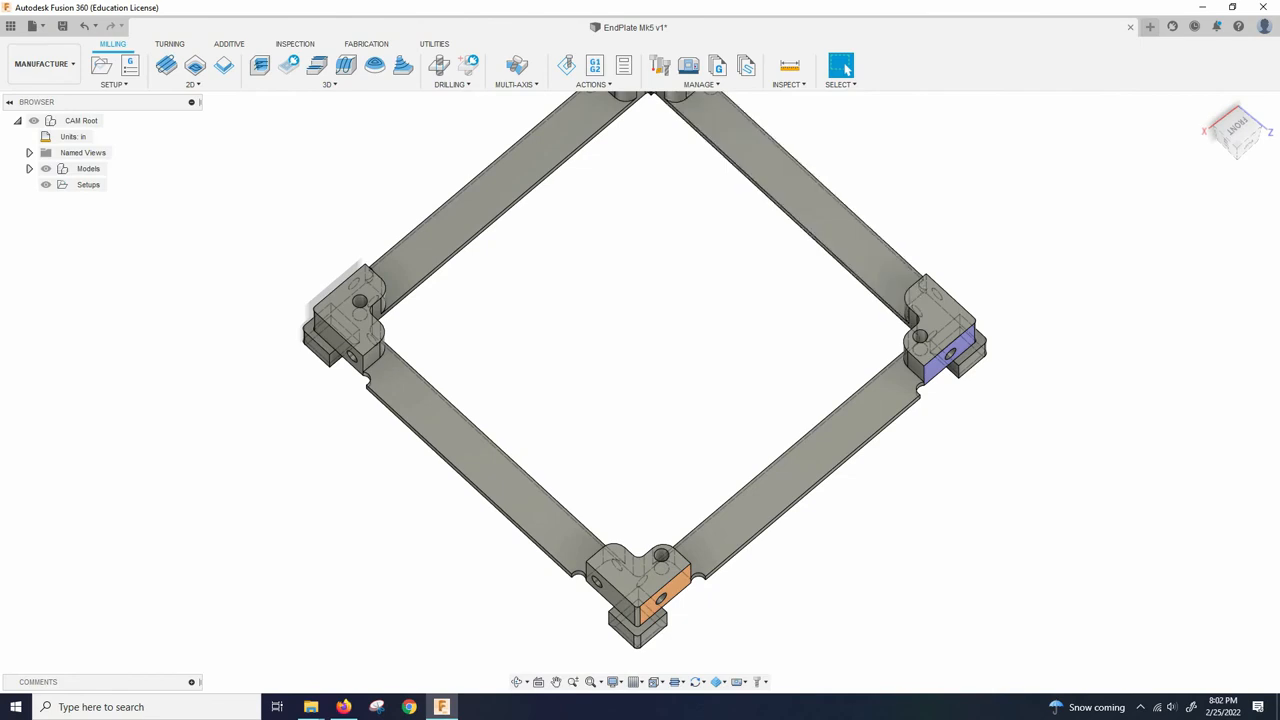
Compare the underside of the end plate, with its four feet, against the side carrying the corner blocks
shift+middle_drag(720, 500, 638, 235)
scroll(765, 390, down, 1)
scroll(696, 285, up, 2)
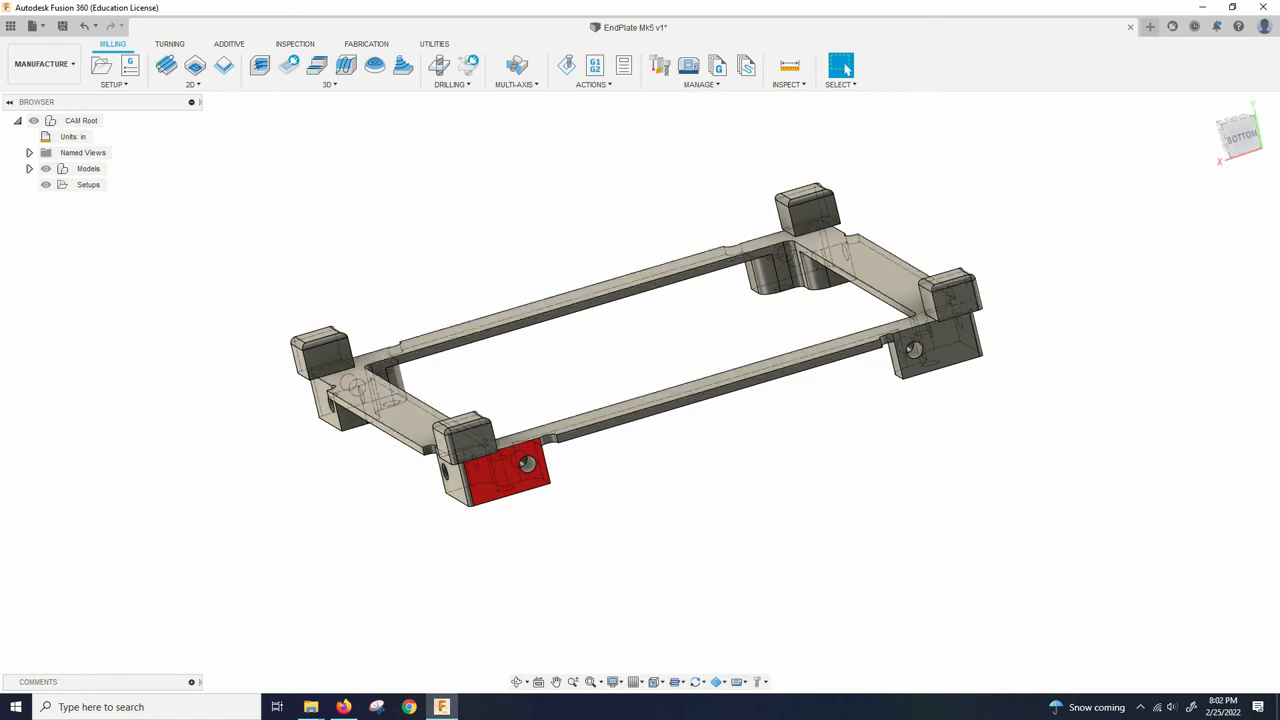
scroll(668, 262, down, 2)
scroll(655, 270, up, 2)
shift+middle_drag(655, 270, 656, 235)
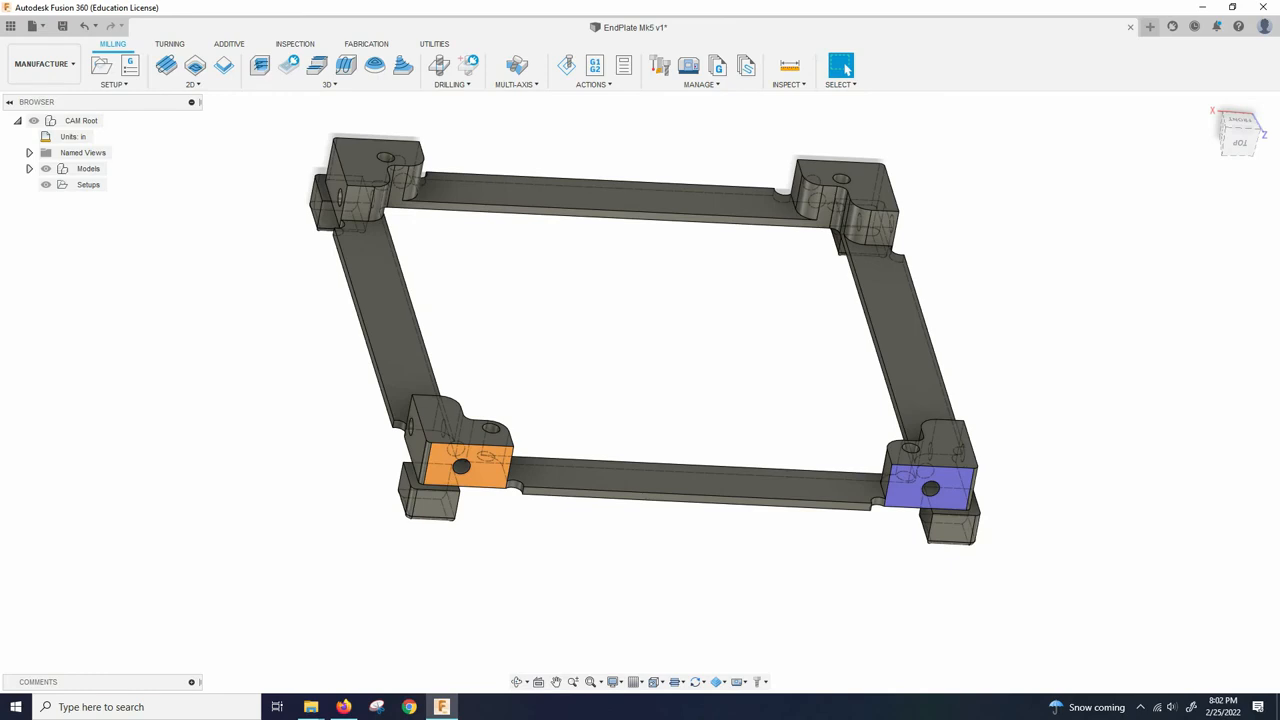
shift+middle_drag(655, 480, 660, 230)
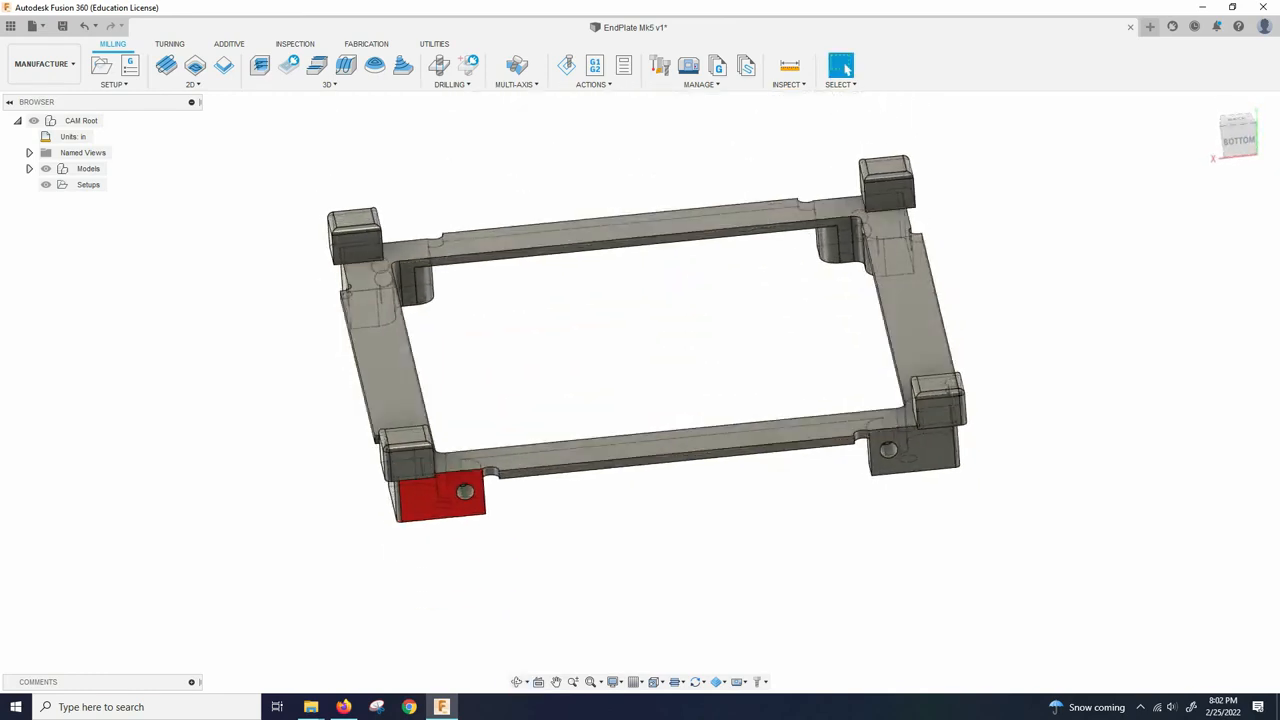
scroll(686, 362, down, 3)
scroll(622, 303, up, 3)
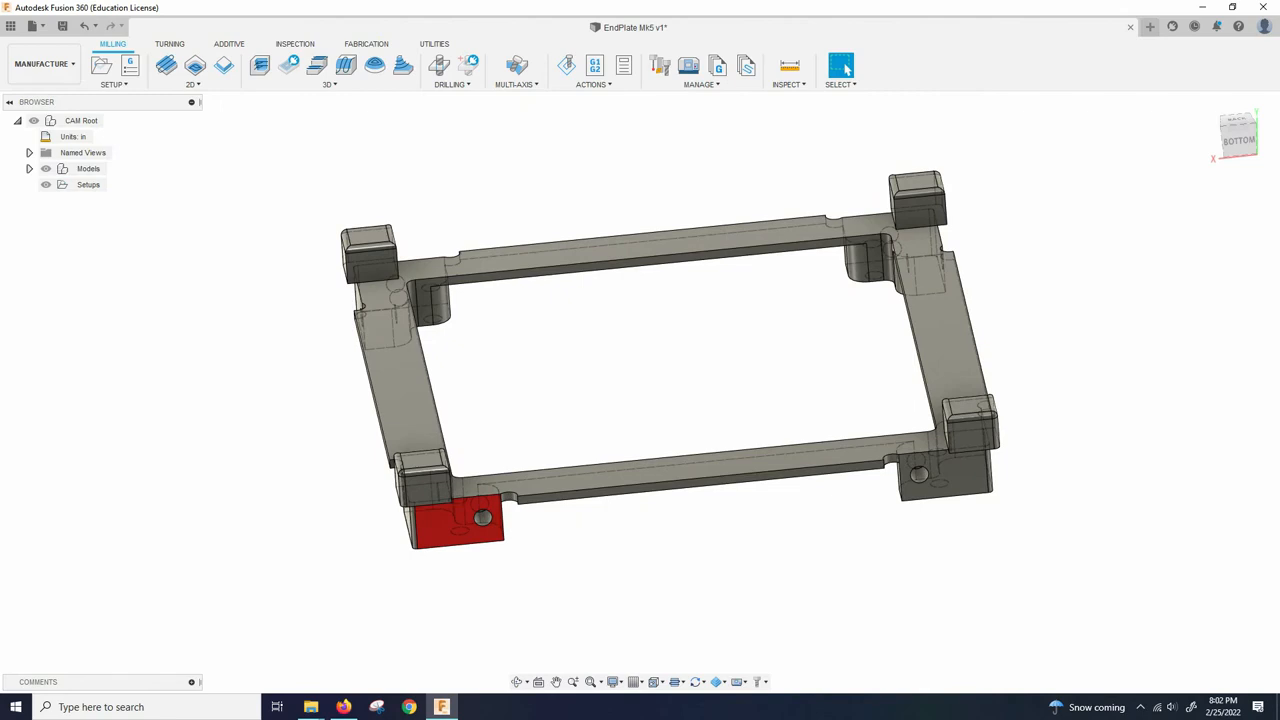
scroll(533, 261, down, 3)
scroll(618, 234, up, 5)
shift+middle_drag(620, 236, 630, 420)
shift+middle_drag(630, 320, 680, 395)
scroll(626, 394, down, 4)
scroll(626, 398, up, 1)
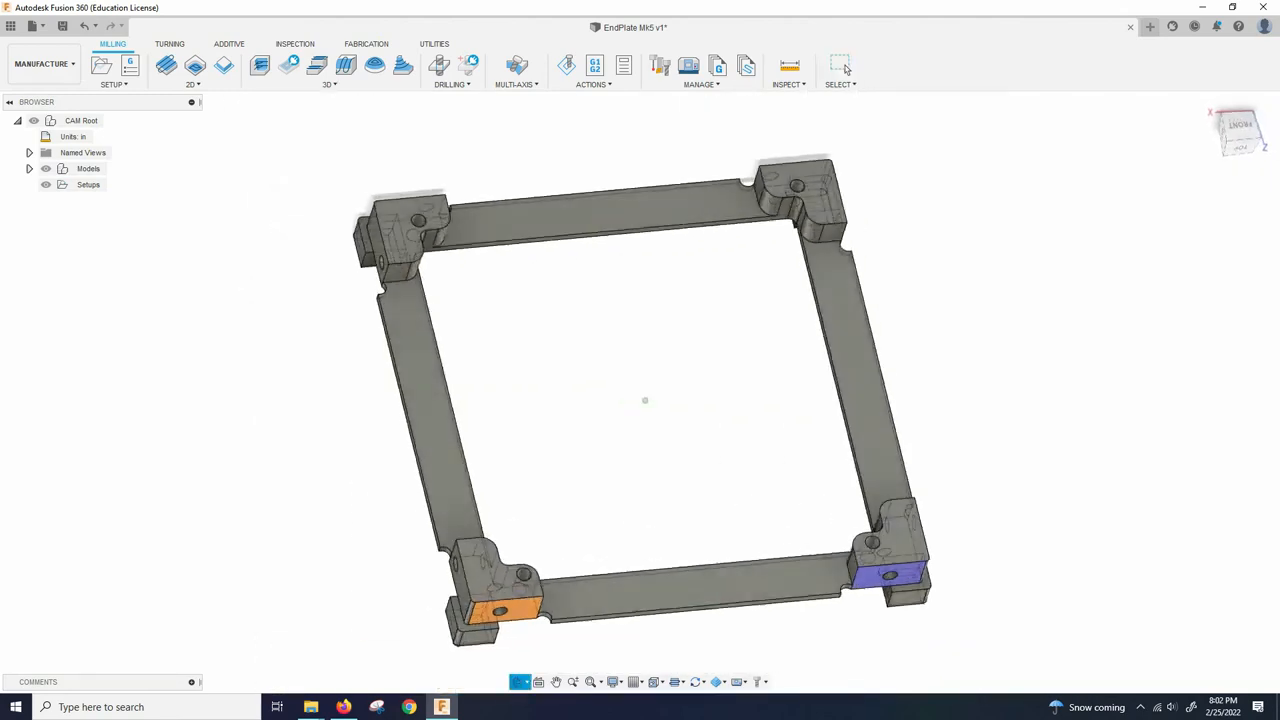
Leave the orbit view and choose the Manufacture workspace for the end plate
click(842, 66)
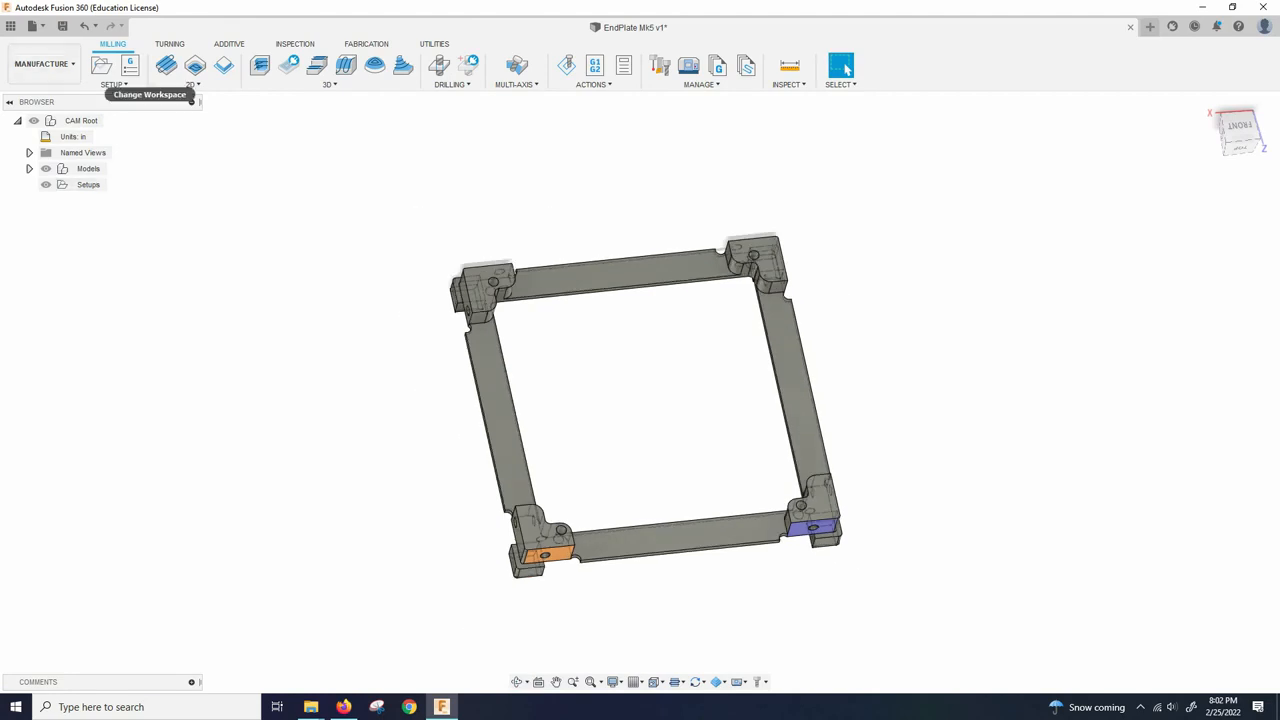
click(60, 70)
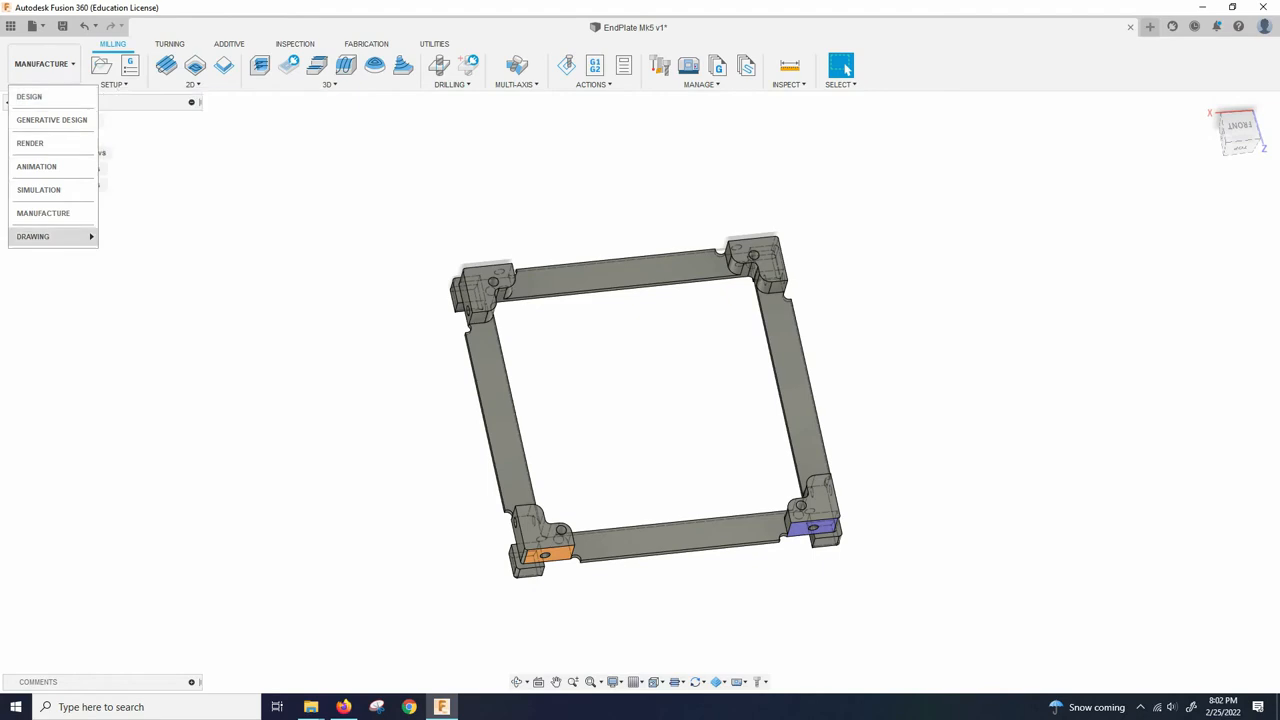
click(45, 213)
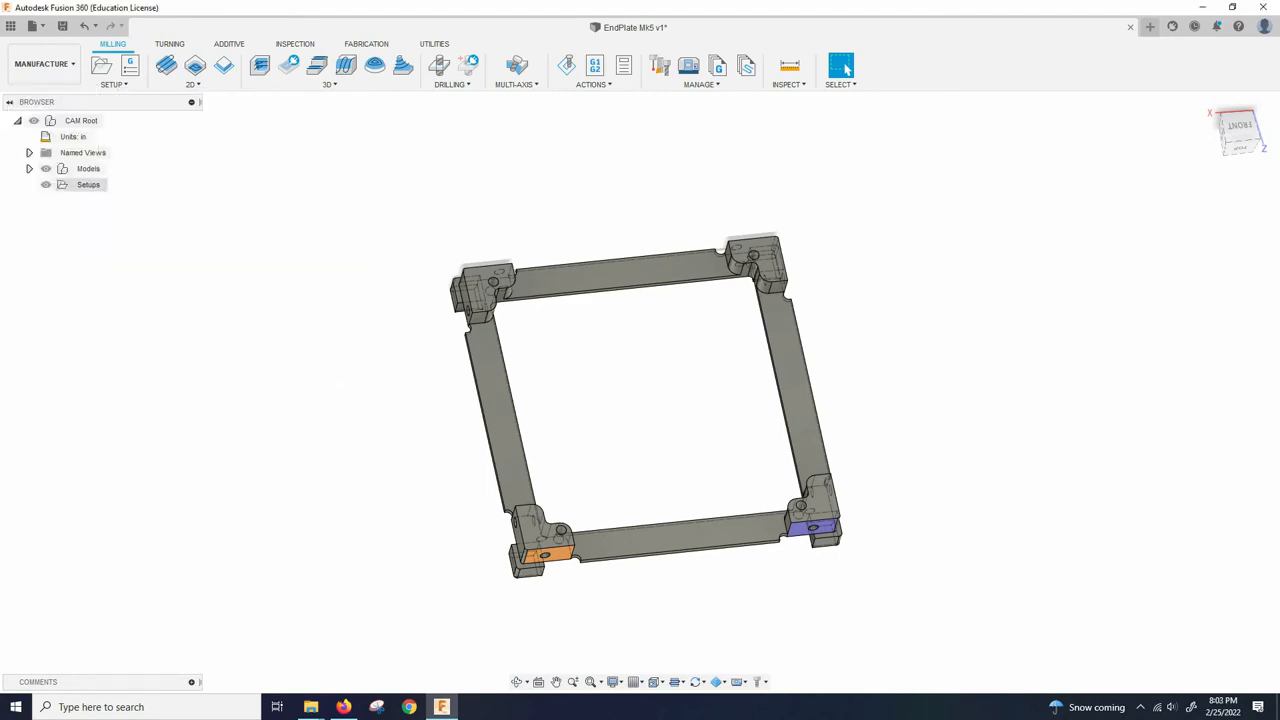
Create a new manufacturing setup for the end plate with Milling as the operation type
right_click(87, 185)
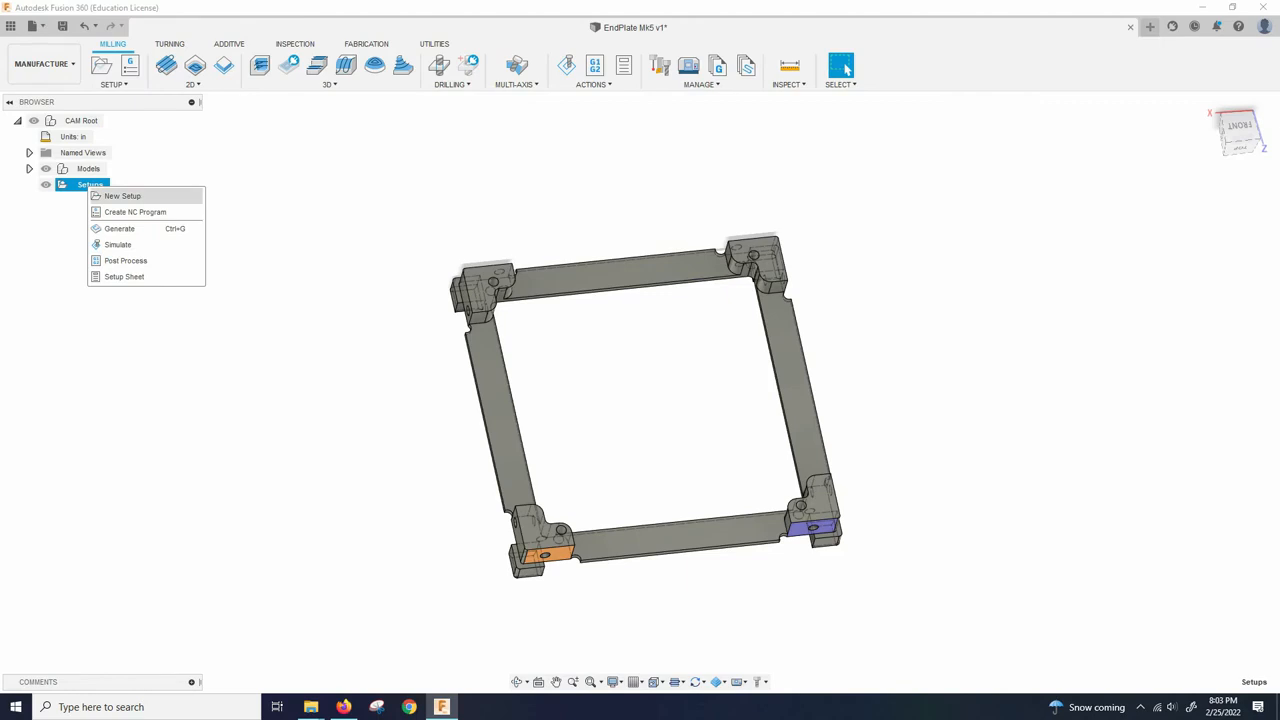
click(120, 196)
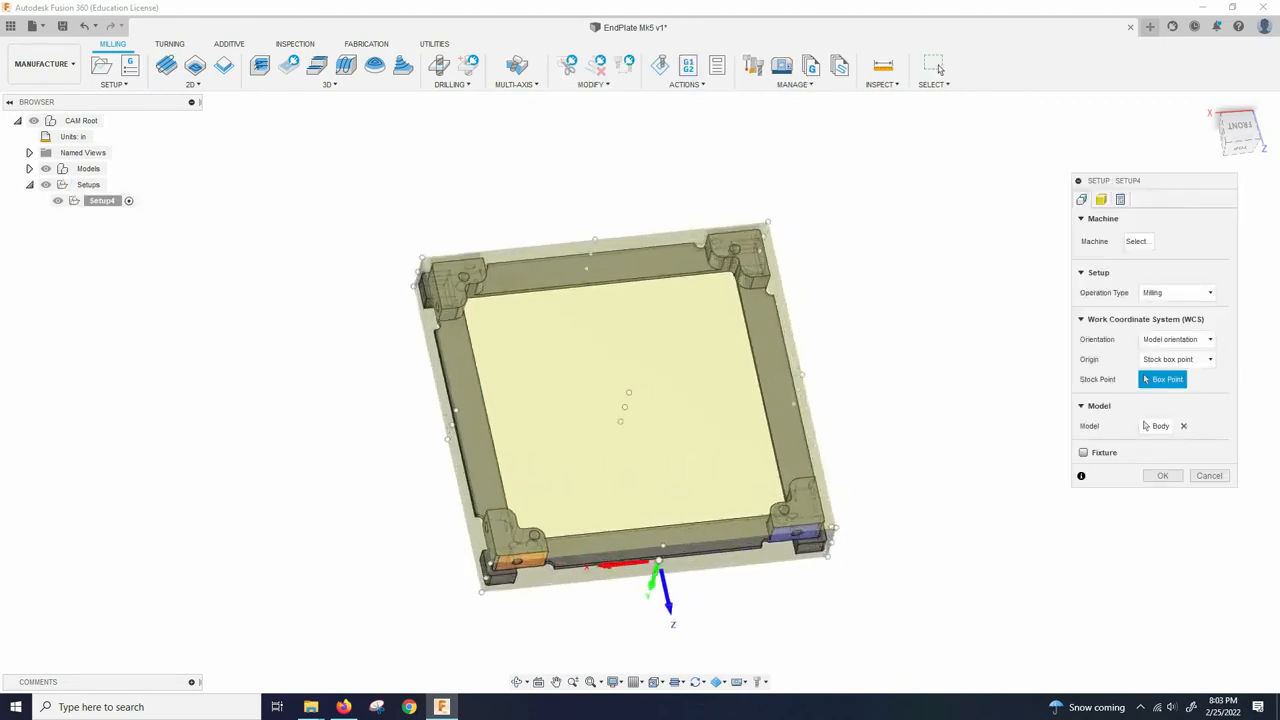
click(1160, 379)
shift+middle_drag(600, 400, 635, 450)
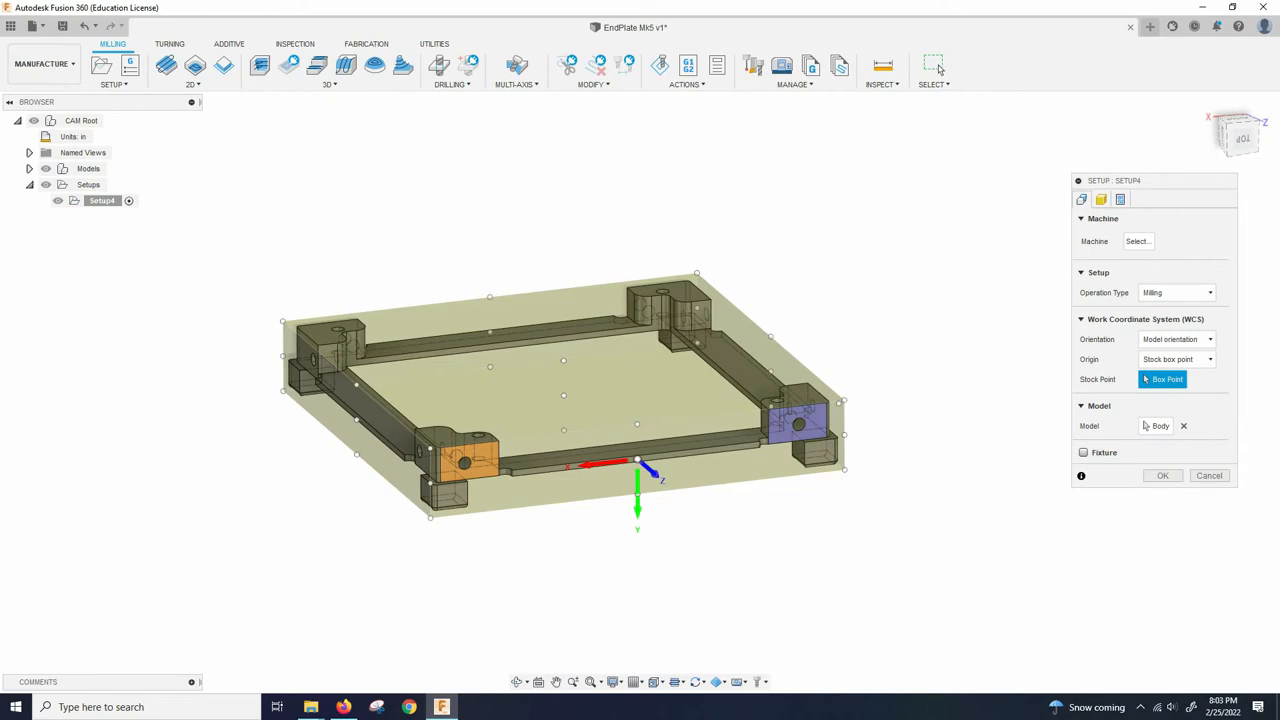
scroll(860, 420, down, 1)
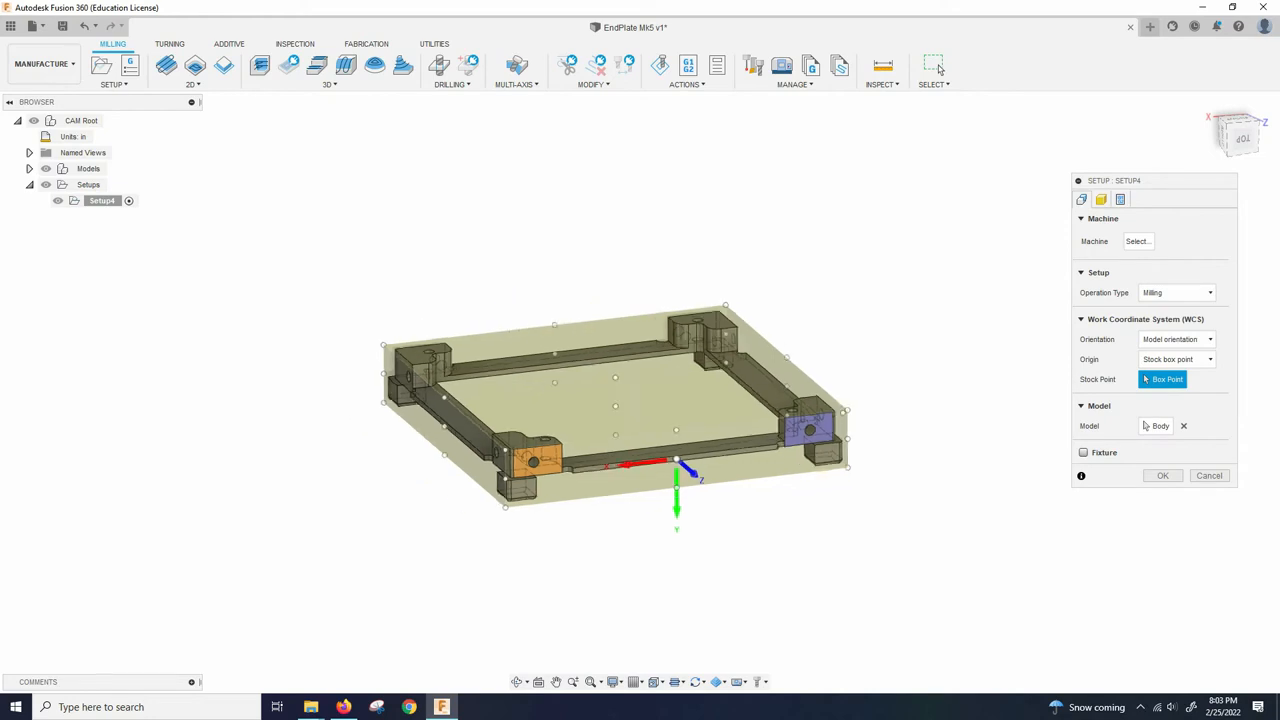
scroll(650, 500, up, 3)
shift+middle_drag(650, 500, 790, 450)
shift+middle_drag(680, 390, 680, 486)
scroll(680, 486, down, 3)
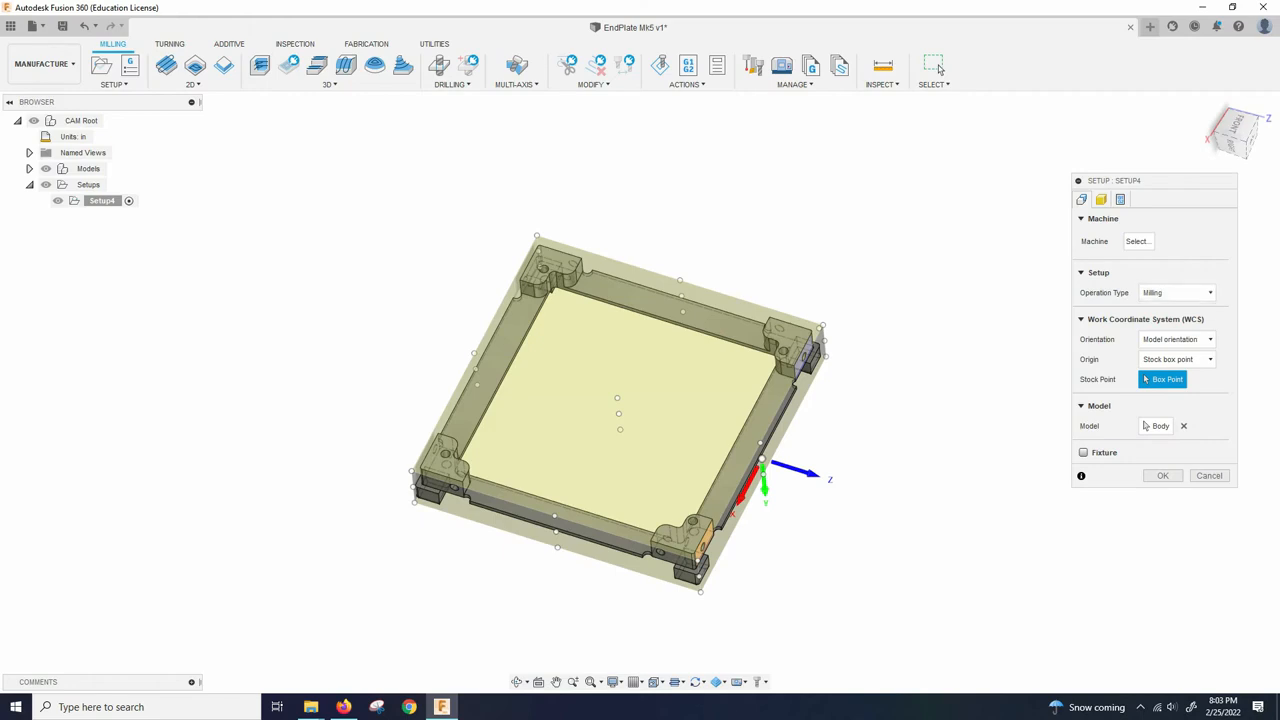
click(1176, 292)
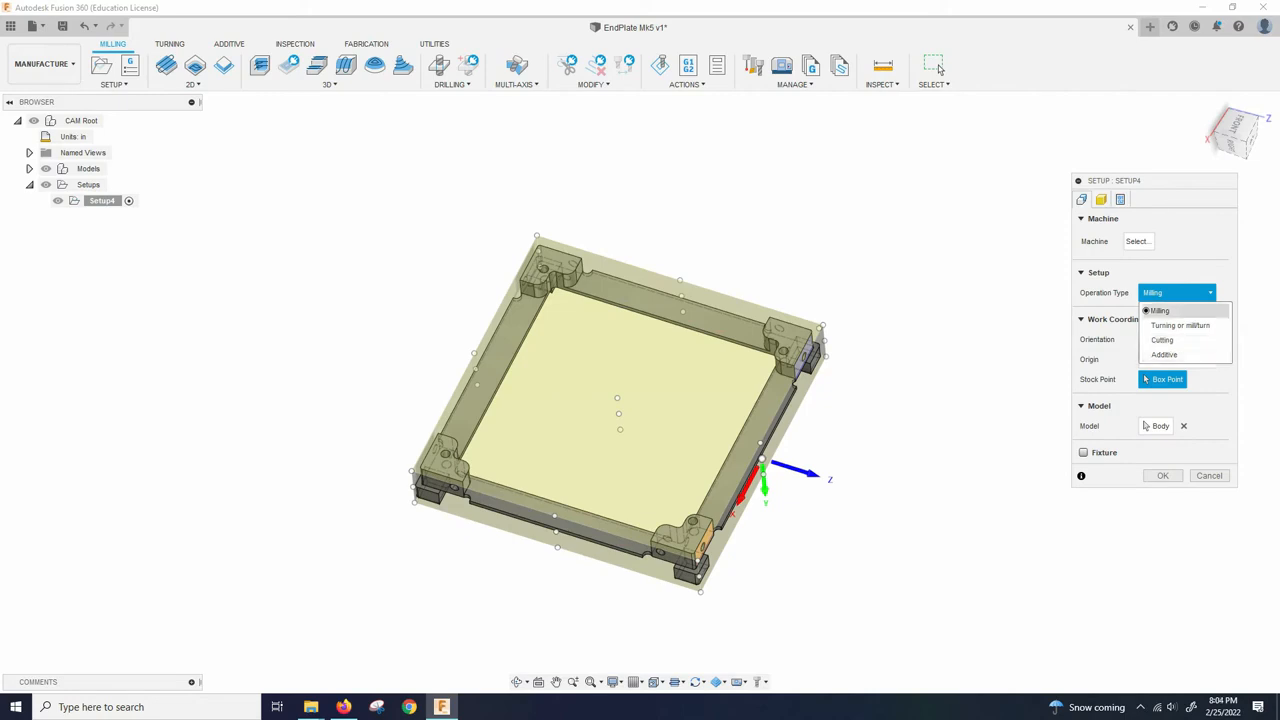
click(1150, 310)
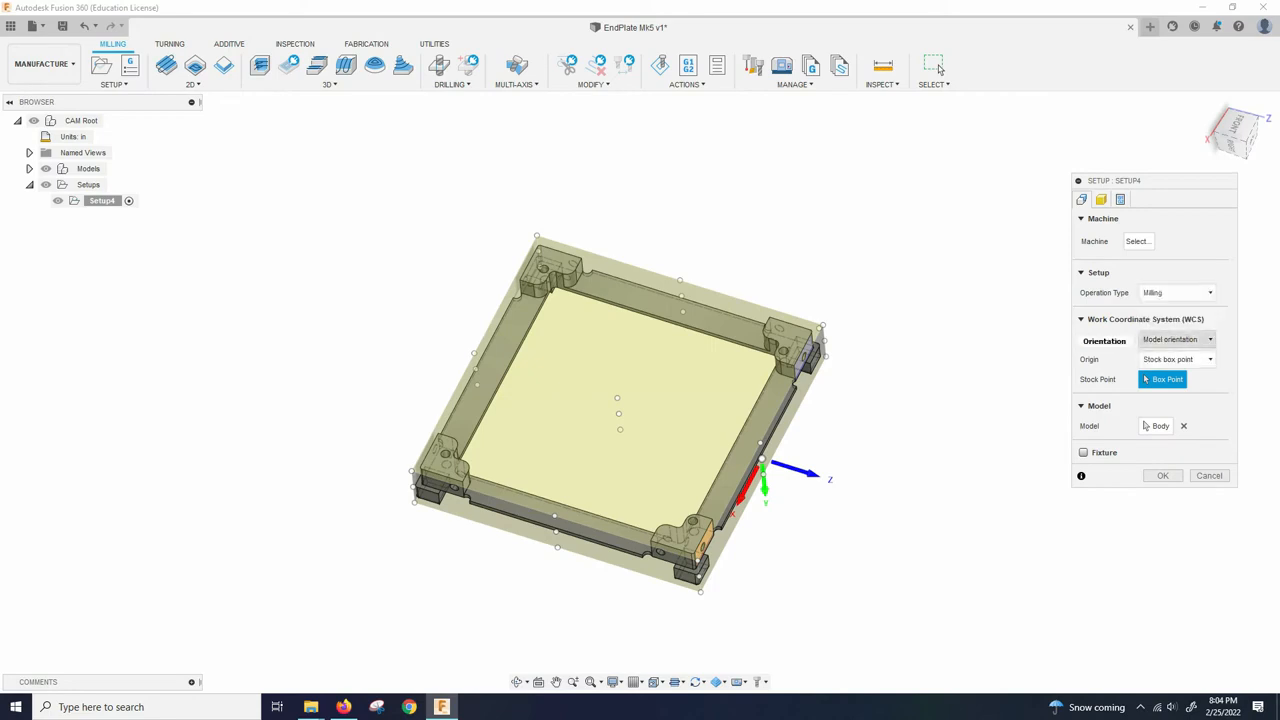
Orient the work coordinate system by Z axis/plane and X axis, using the model's Y axis, flipped, as the Z axis
click(1176, 339)
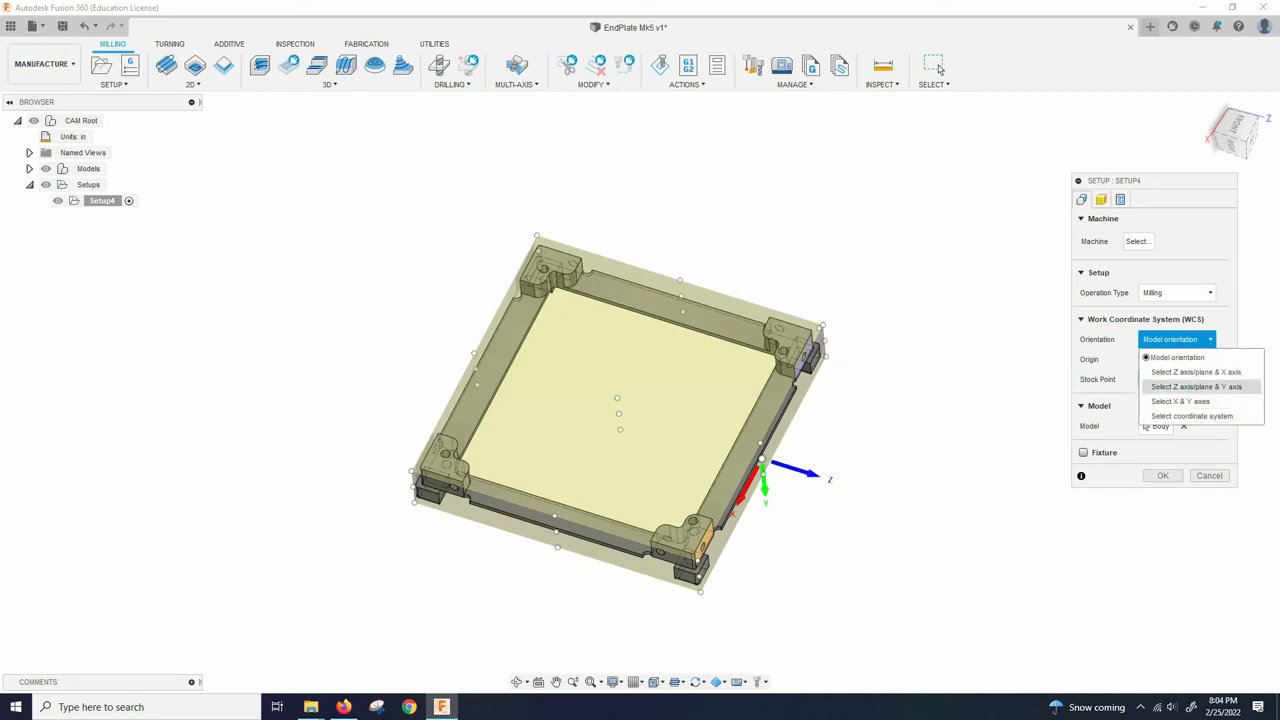
click(1196, 371)
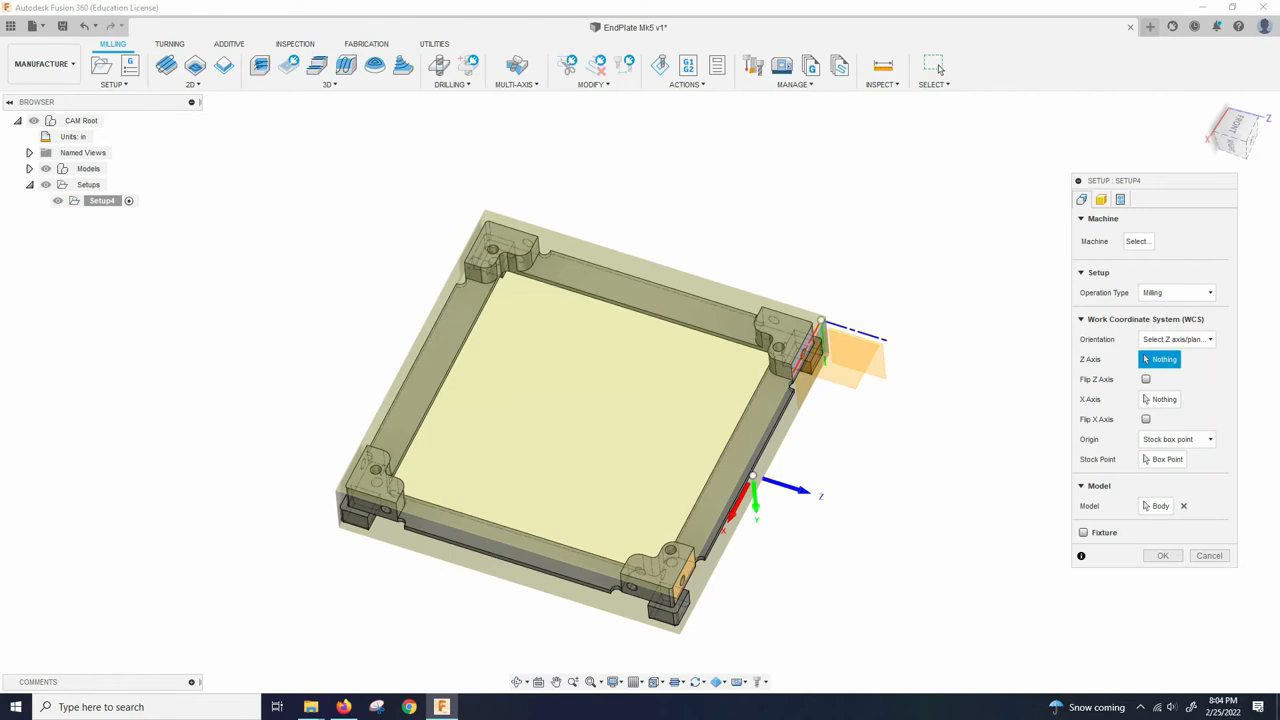
scroll(897, 412, up, 3)
shift+middle_drag(897, 412, 820, 360)
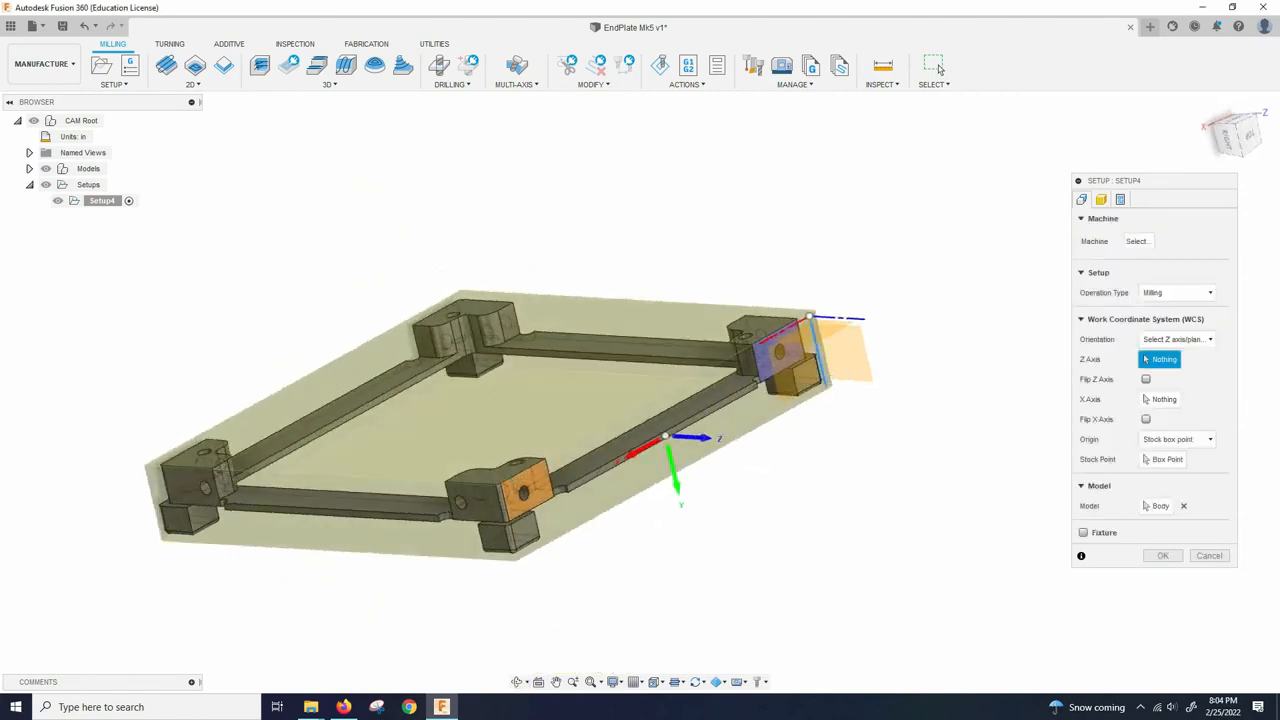
click(822, 362)
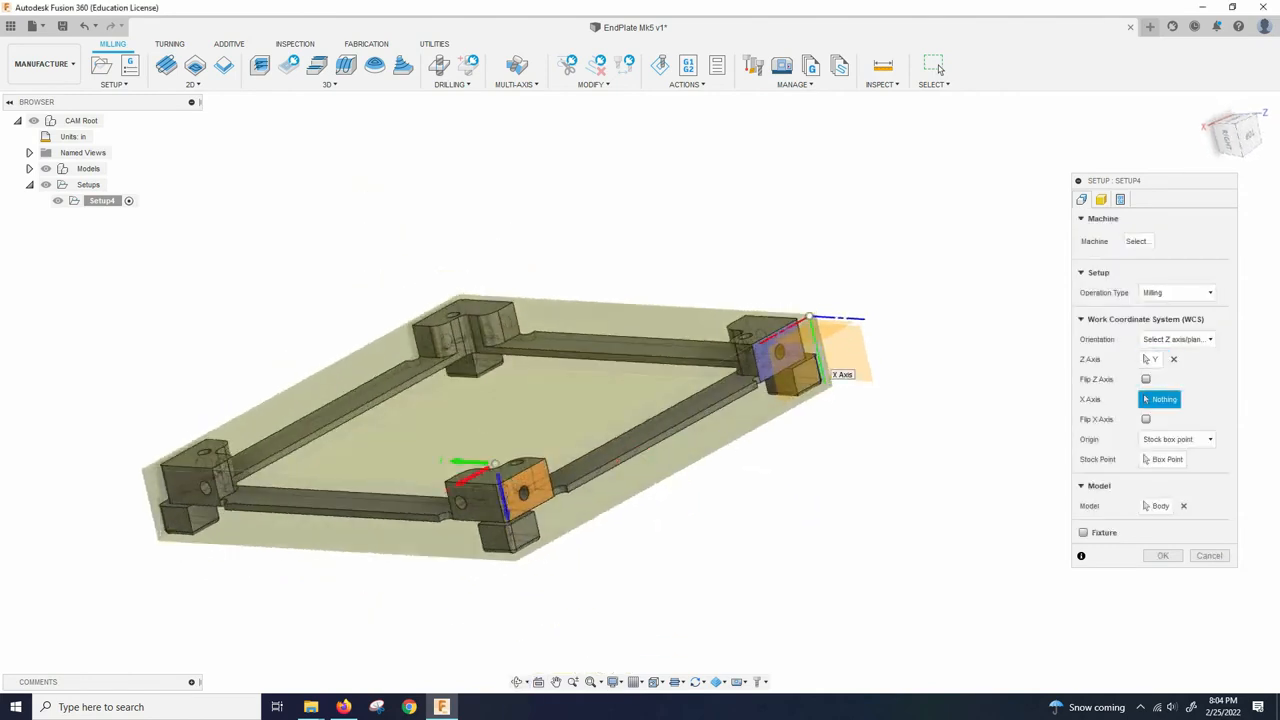
scroll(925, 455, down, 3)
scroll(603, 490, up, 3)
shift+middle_drag(612, 410, 600, 470)
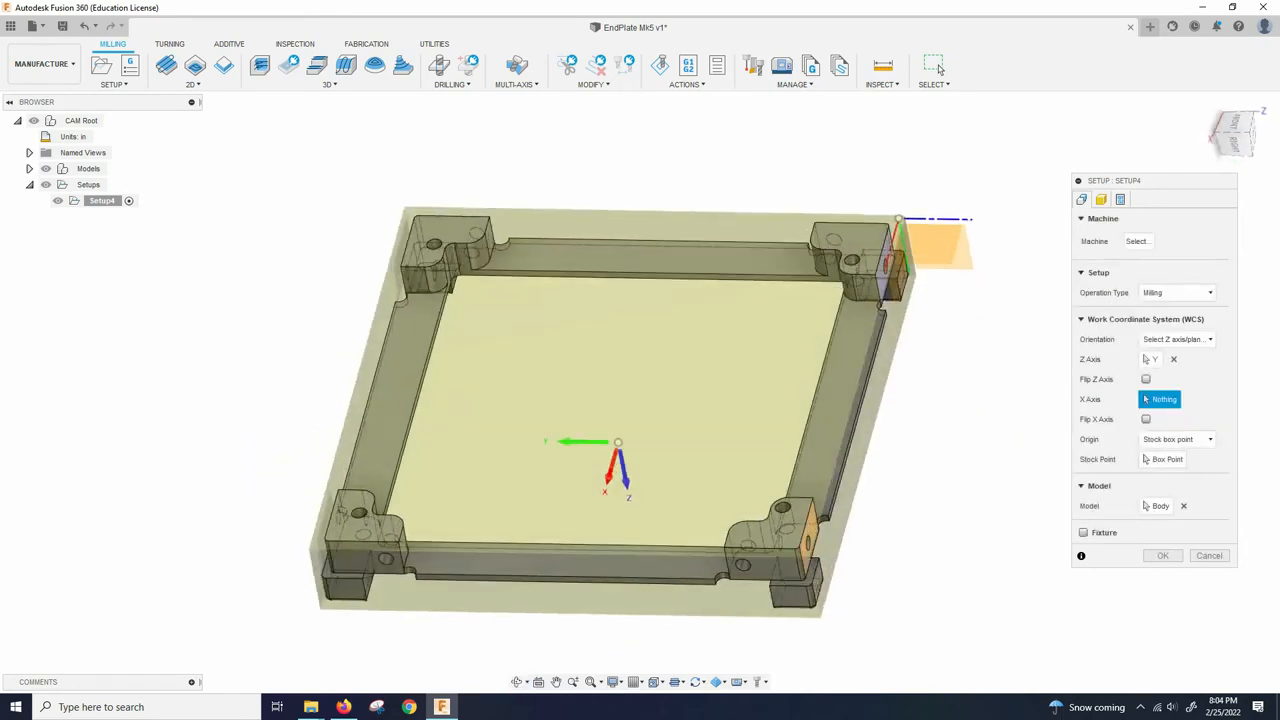
click(1146, 379)
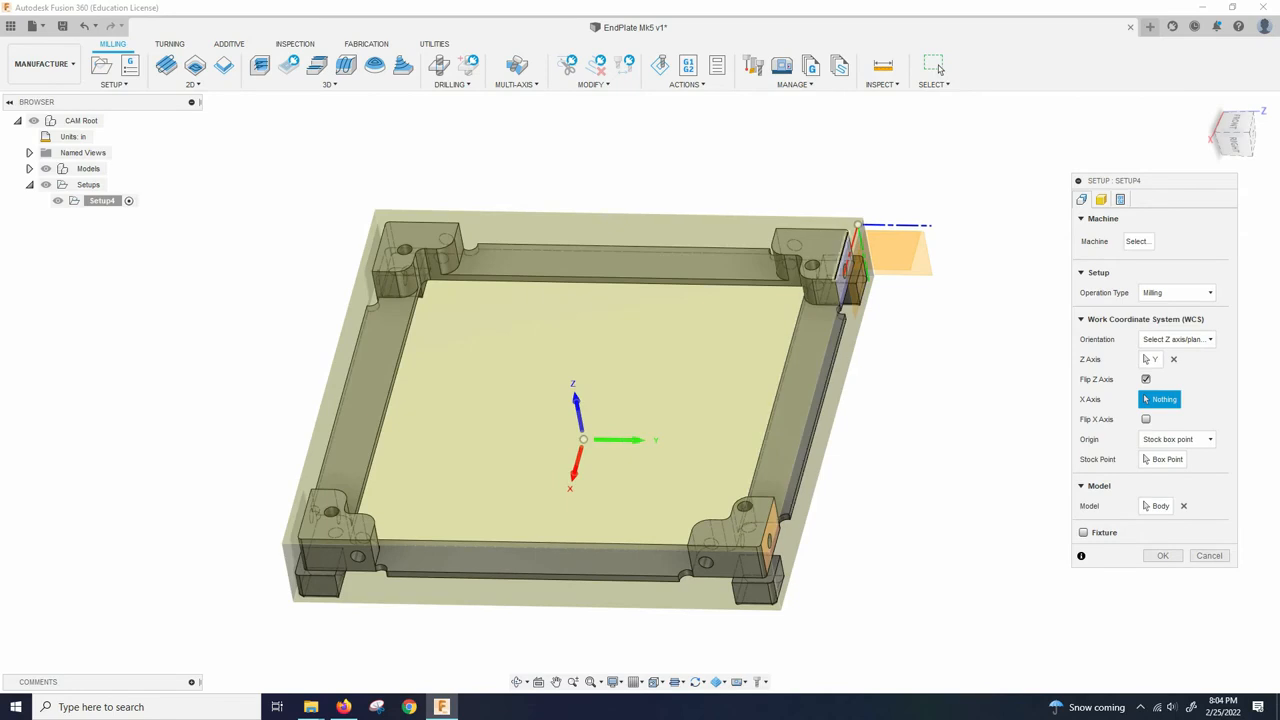
Use the model's Z axis as the X axis of the work coordinate system
scroll(913, 350, up, 1)
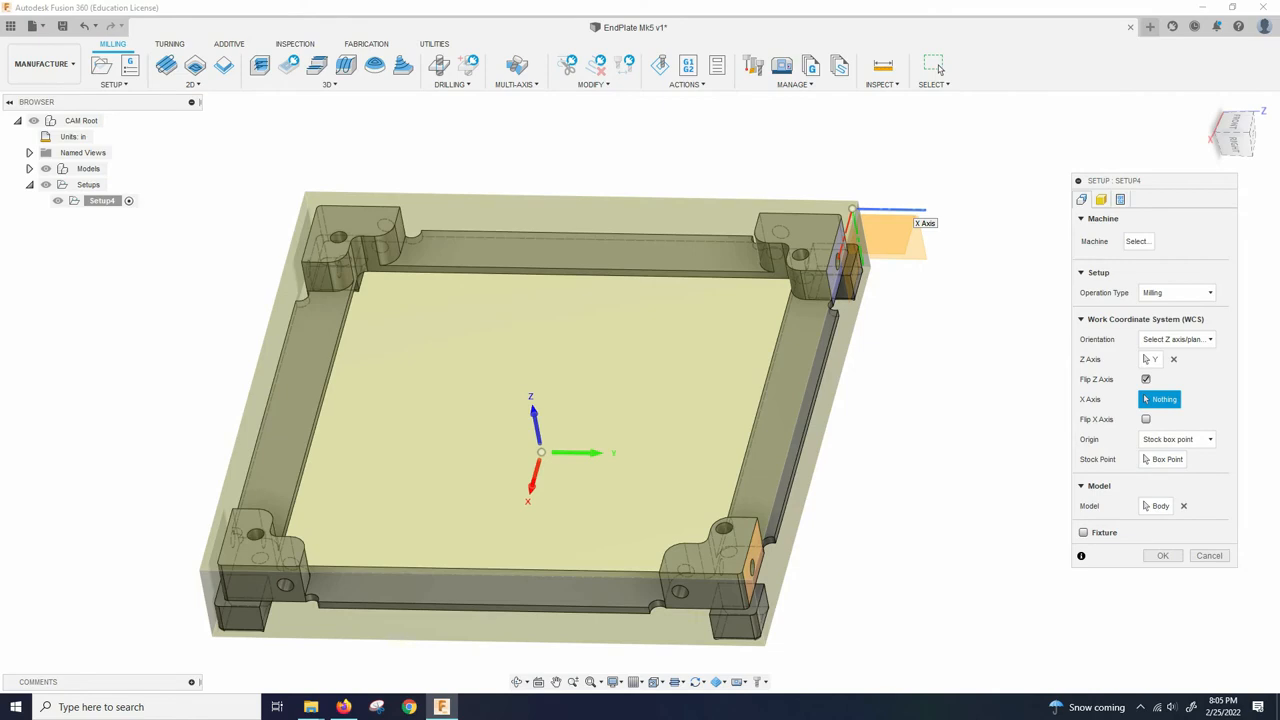
click(905, 211)
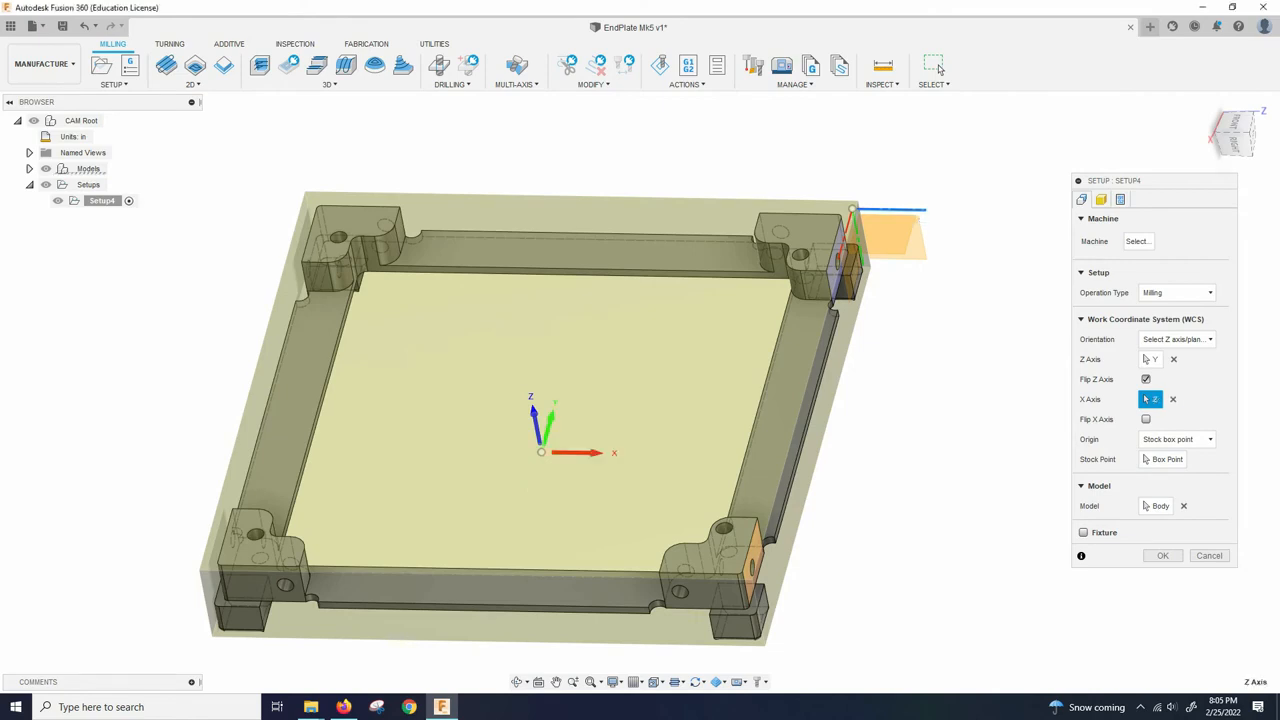
scroll(846, 510, down, 2)
scroll(770, 460, up, 2)
shift+middle_drag(770, 460, 745, 490)
shift+middle_drag(635, 540, 623, 476)
scroll(623, 476, down, 2)
scroll(638, 488, up, 2)
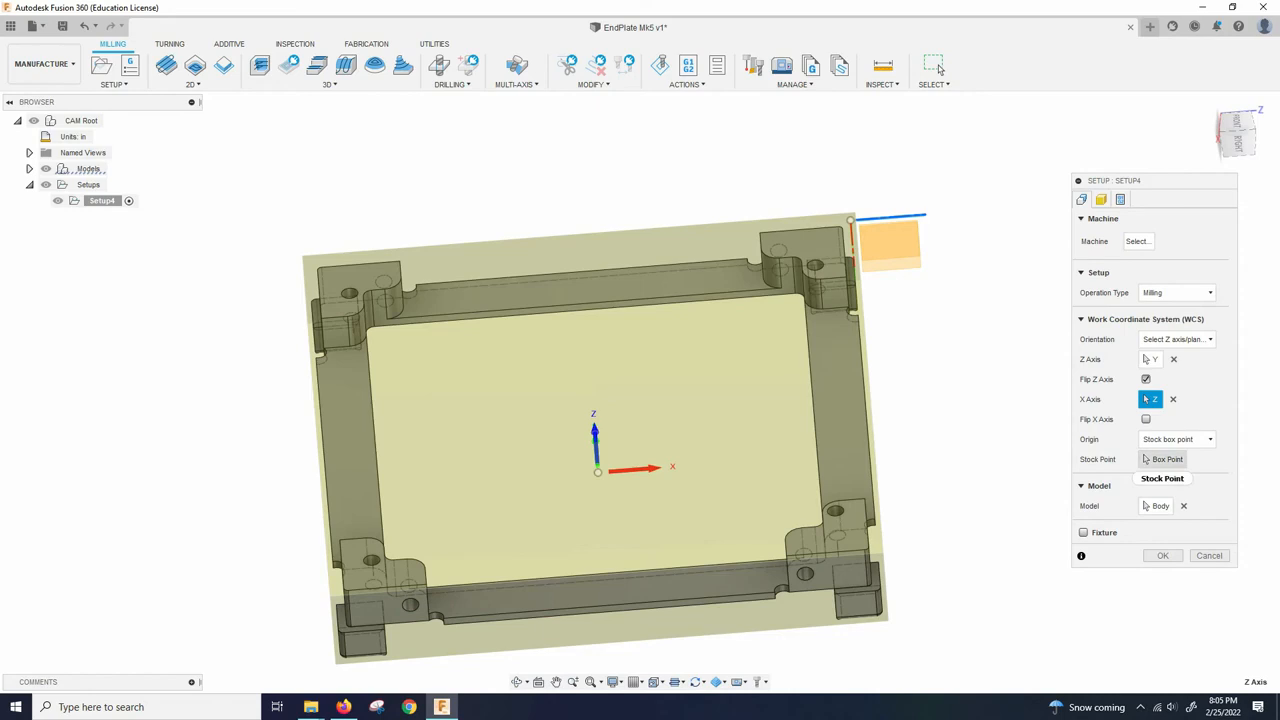
Place the setup origin on the stock box's top corner at minimum X and maximum Y
click(1163, 459)
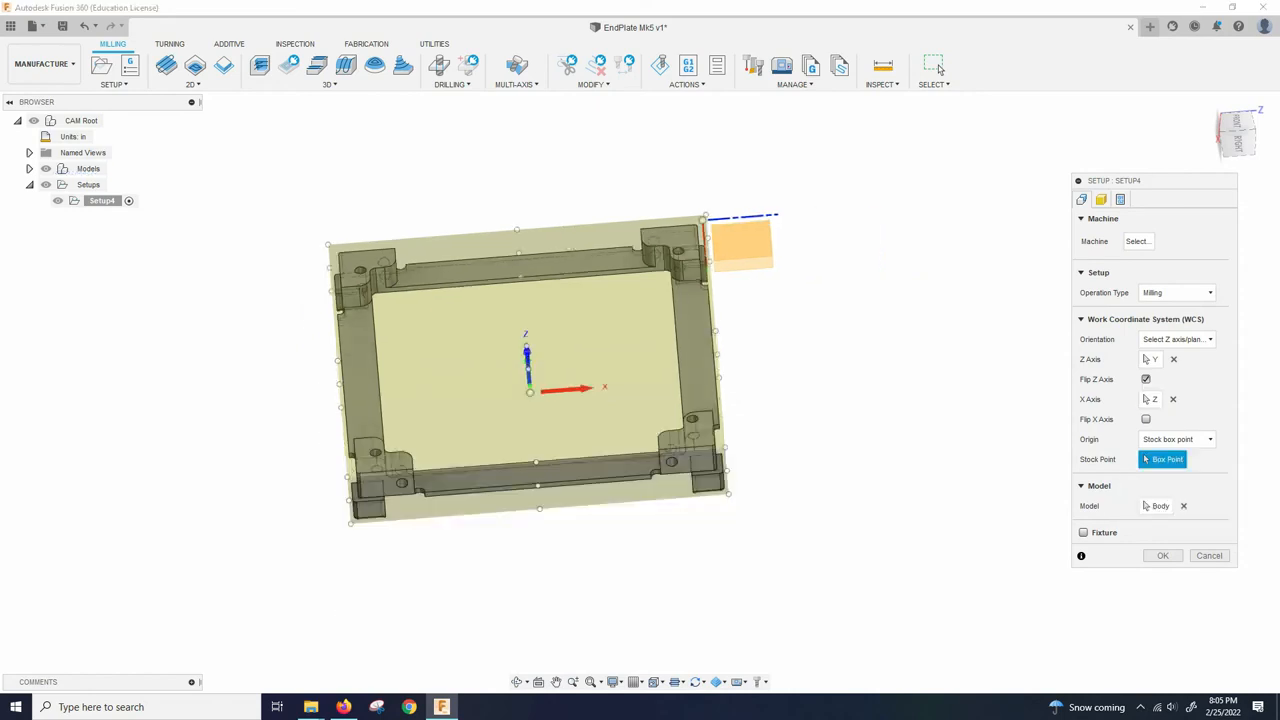
scroll(292, 235, up, 3)
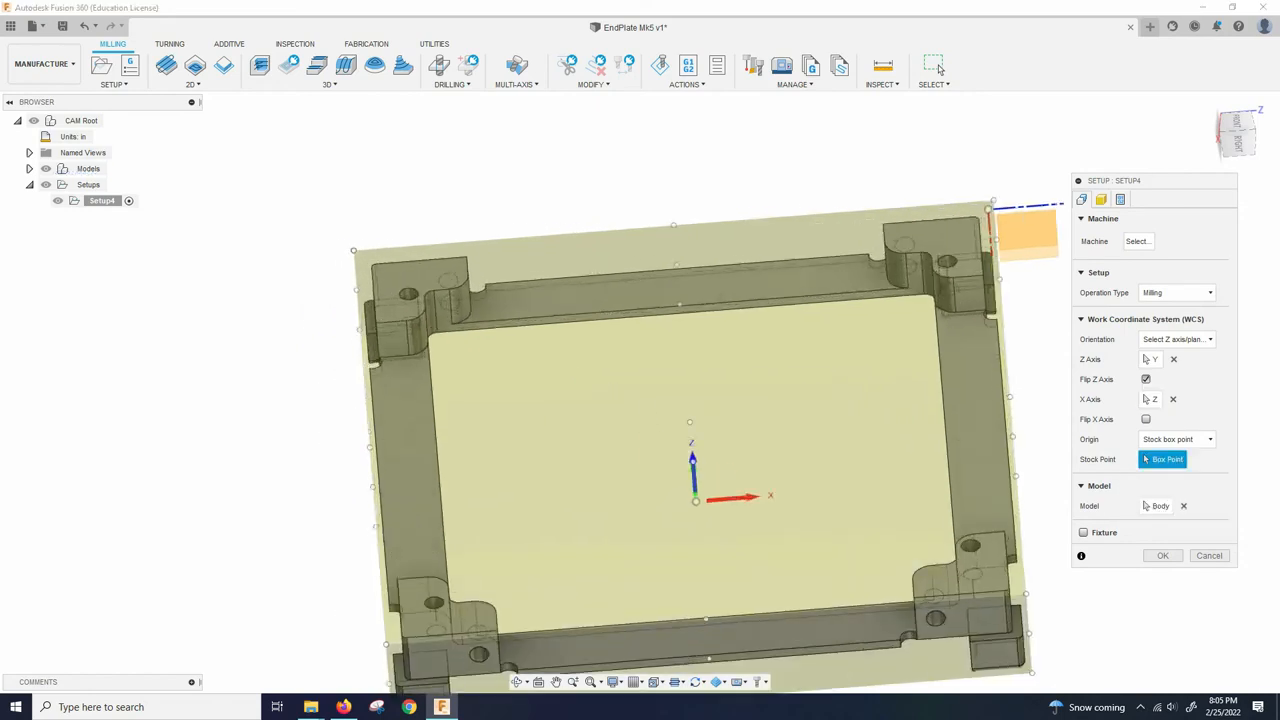
click(354, 250)
scroll(386, 376, down, 3)
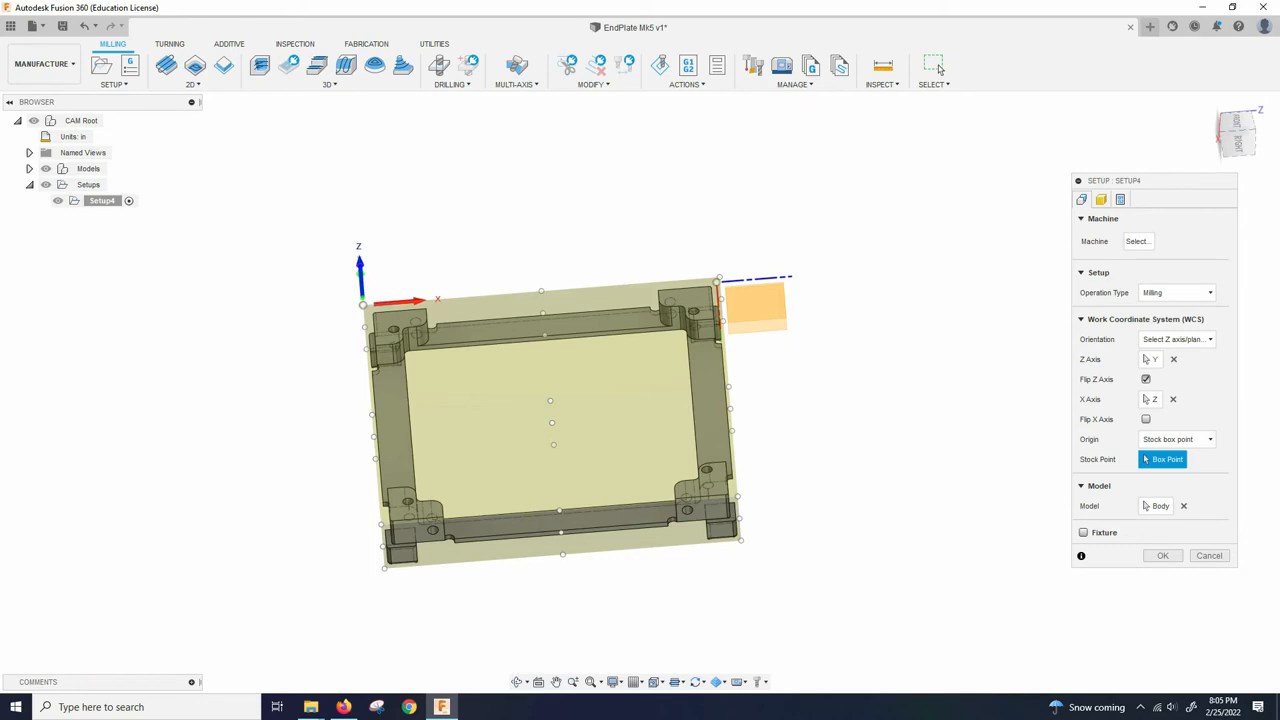
Examine the origin corner and the X, Y and Z directions against the stock box, obliquely and from straight above
scroll(345, 280, down, 2)
middle_drag(345, 280, 509, 347)
scroll(509, 347, up, 4)
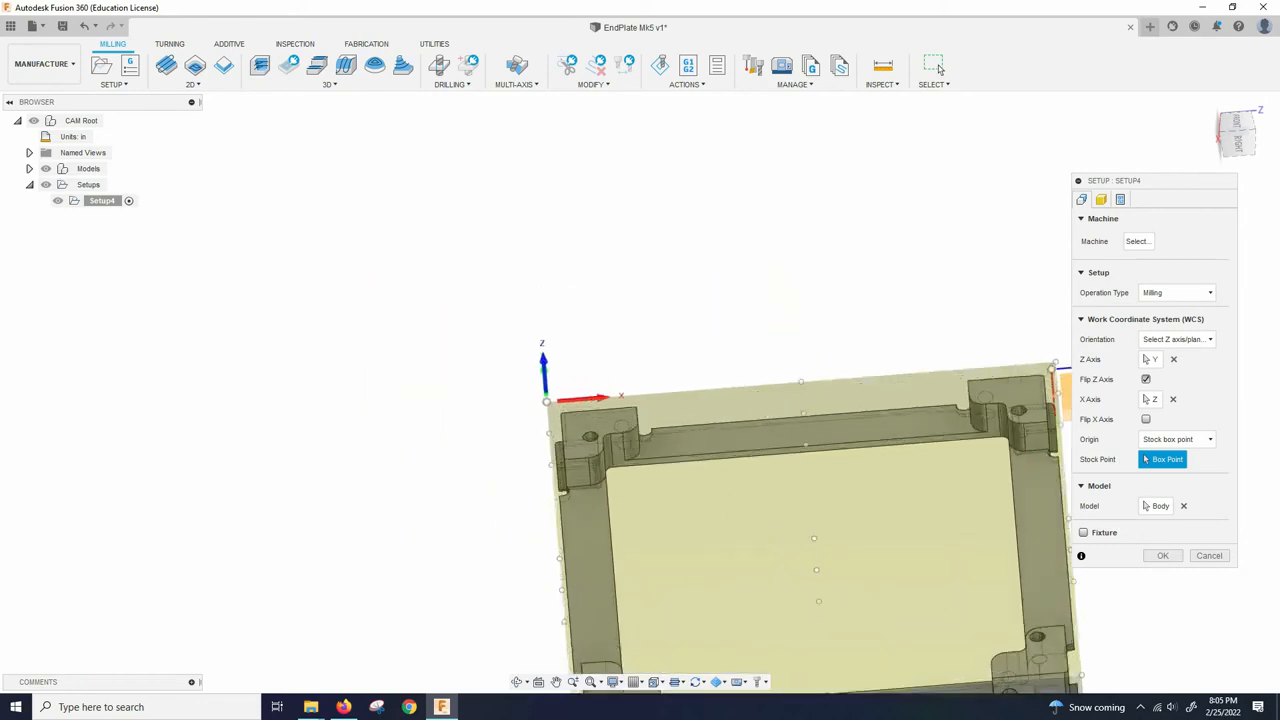
scroll(446, 317, down, 3)
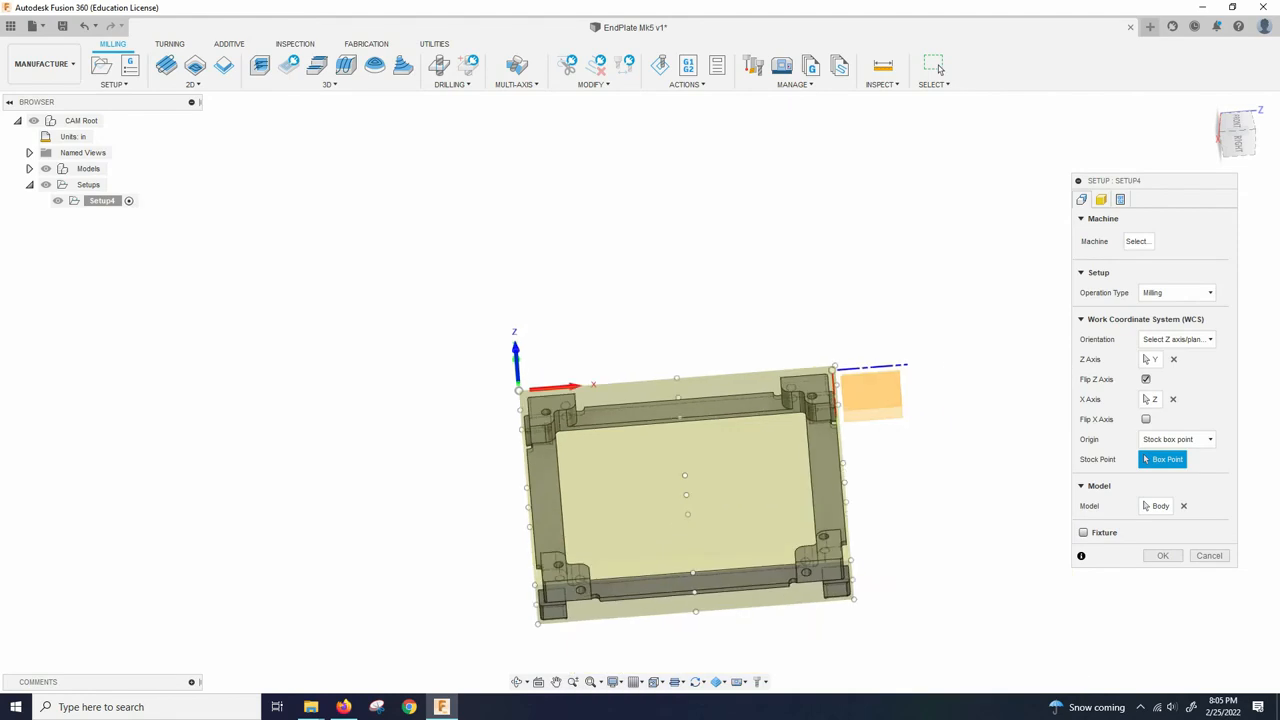
scroll(504, 360, up, 1)
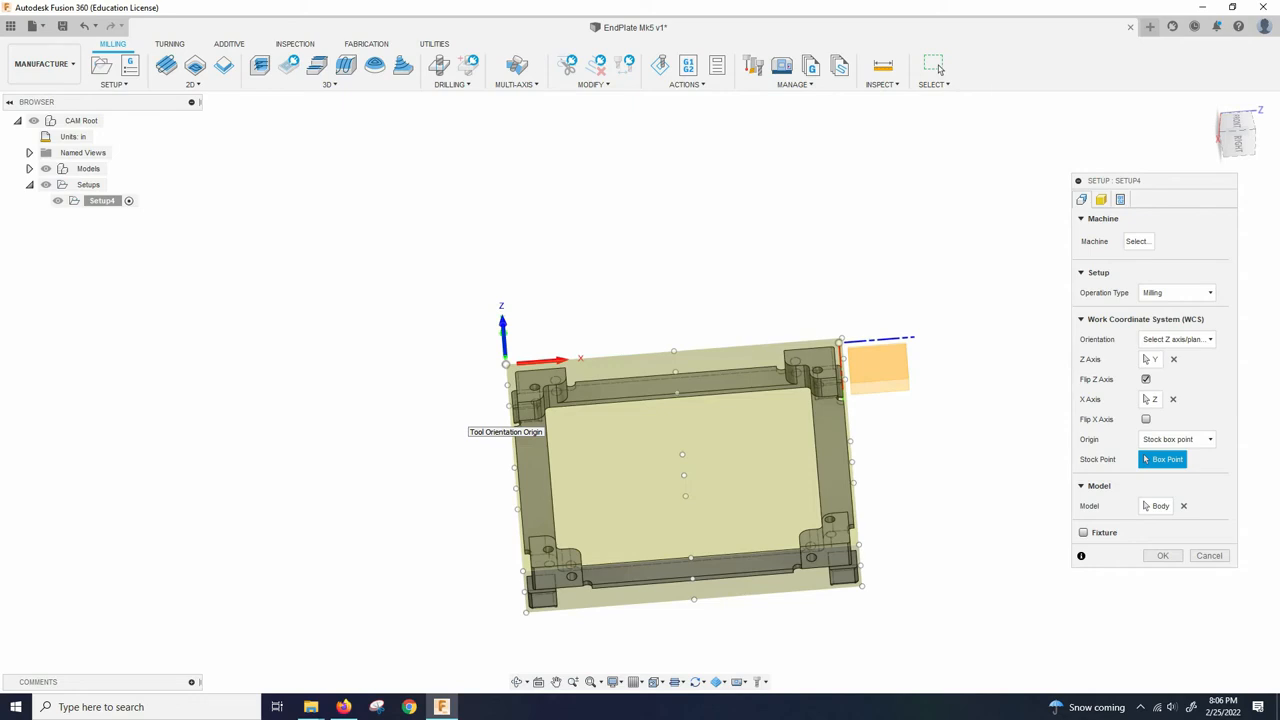
scroll(835, 600, down, 3)
scroll(700, 488, up, 5)
shift+middle_drag(700, 488, 635, 481)
scroll(580, 430, down, 3)
scroll(625, 452, up, 3)
scroll(526, 458, down, 4)
scroll(642, 352, up, 2)
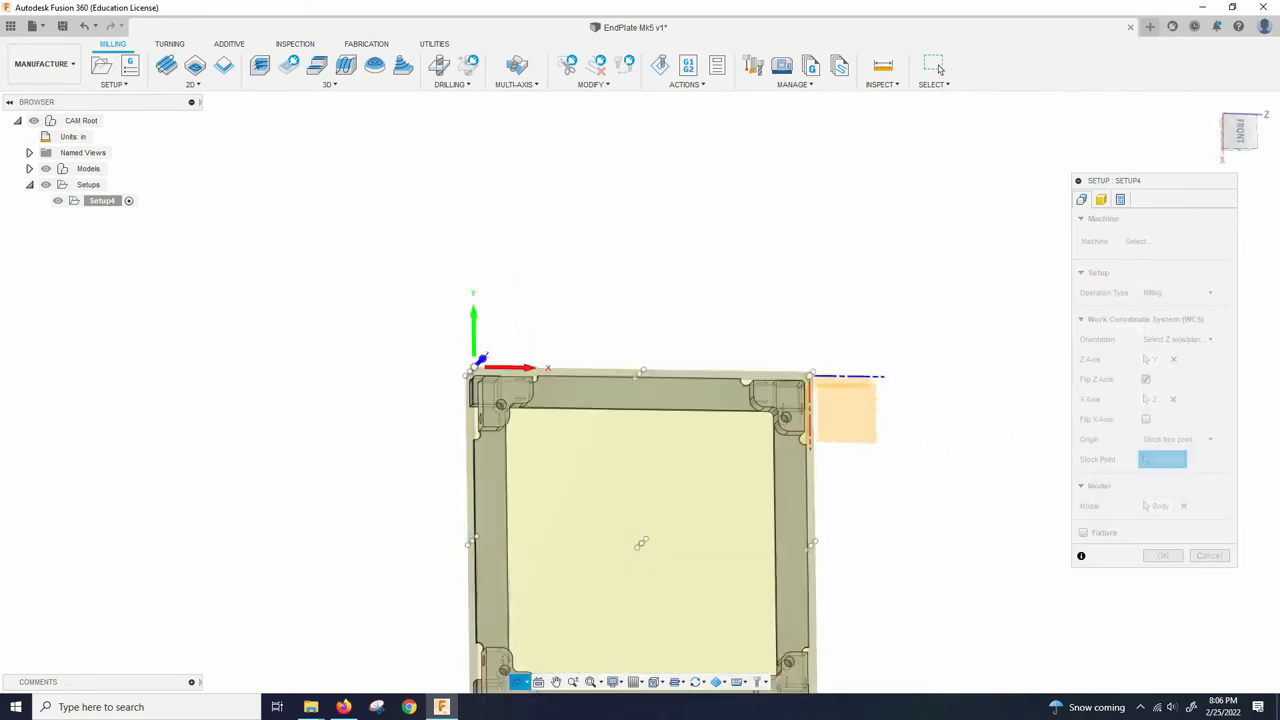
scroll(635, 481, down, 2)
scroll(635, 481, down, 1)
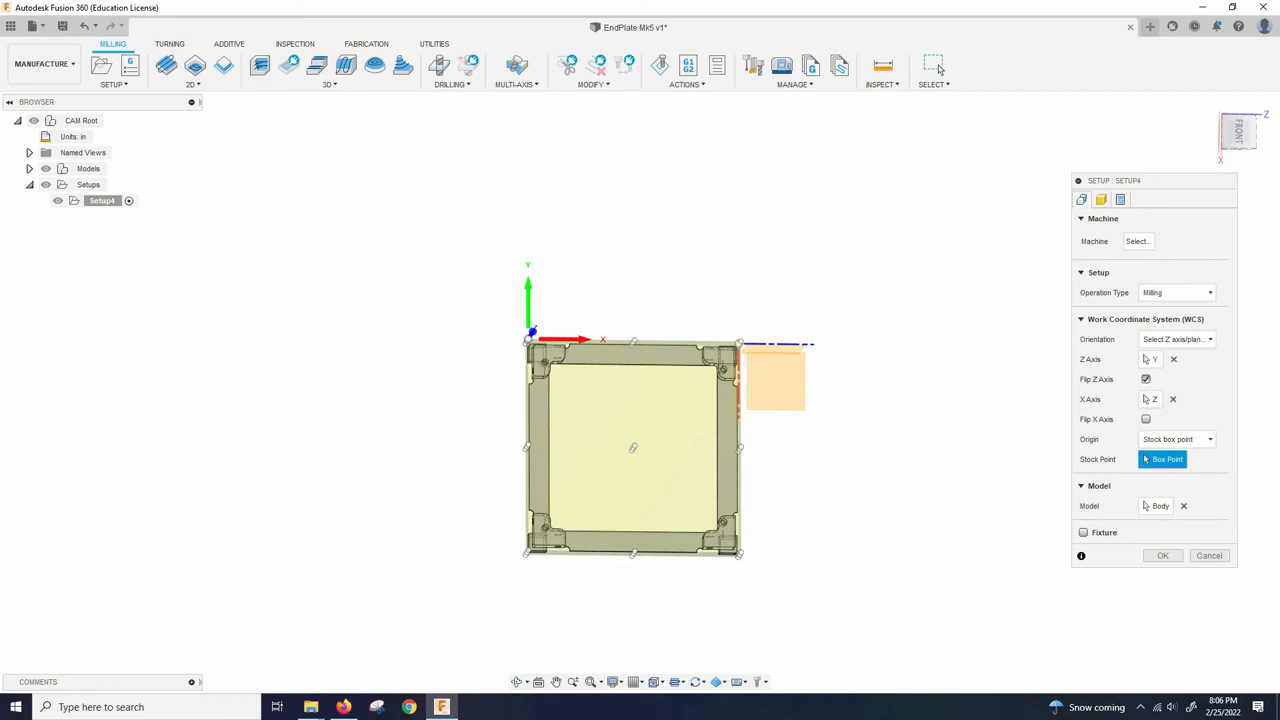
scroll(633, 447, up, 2)
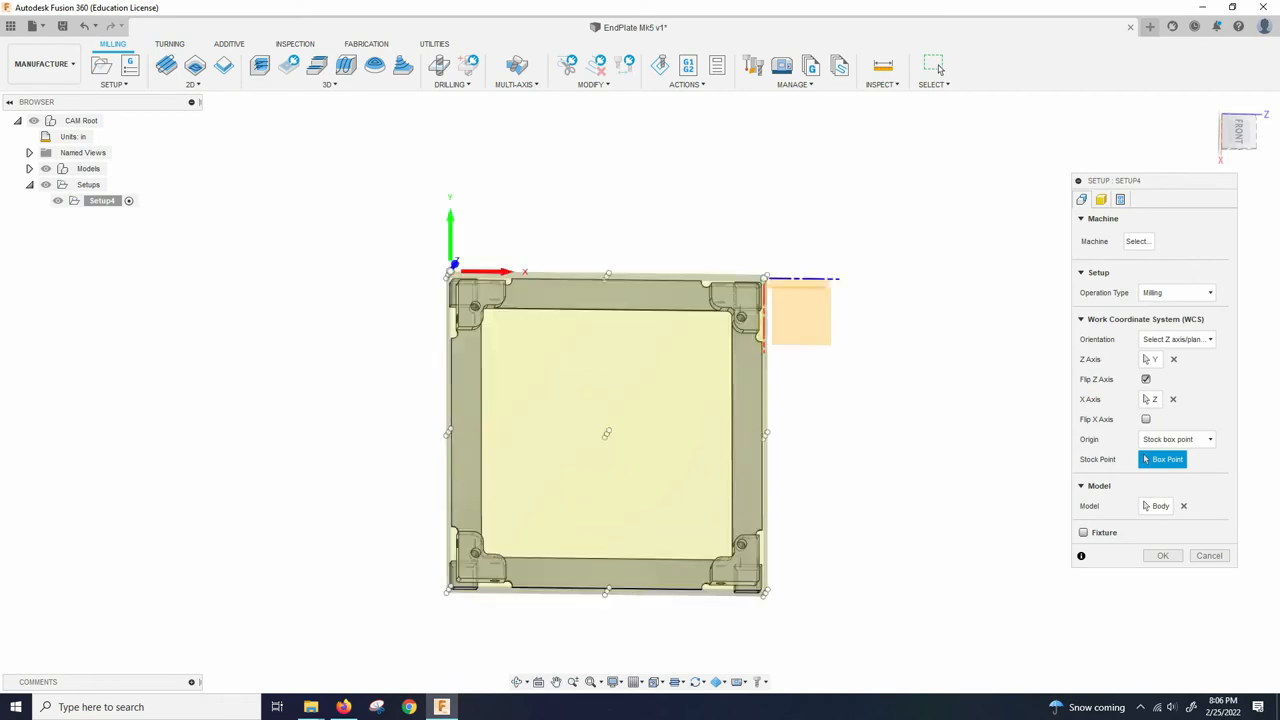
Define the stock as a fixed size box and set its height (Z) to .75 in
click(1101, 200)
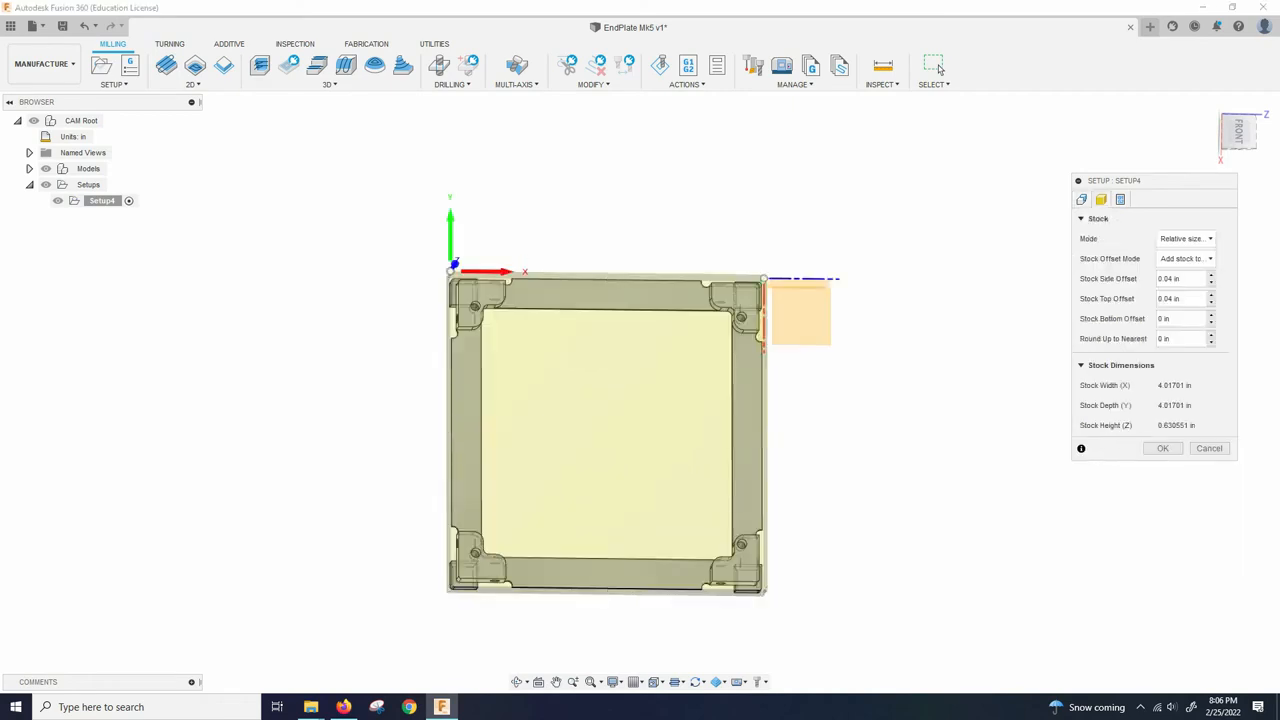
scroll(820, 433, down, 2)
scroll(820, 433, up, 2)
shift+middle_drag(820, 433, 808, 410)
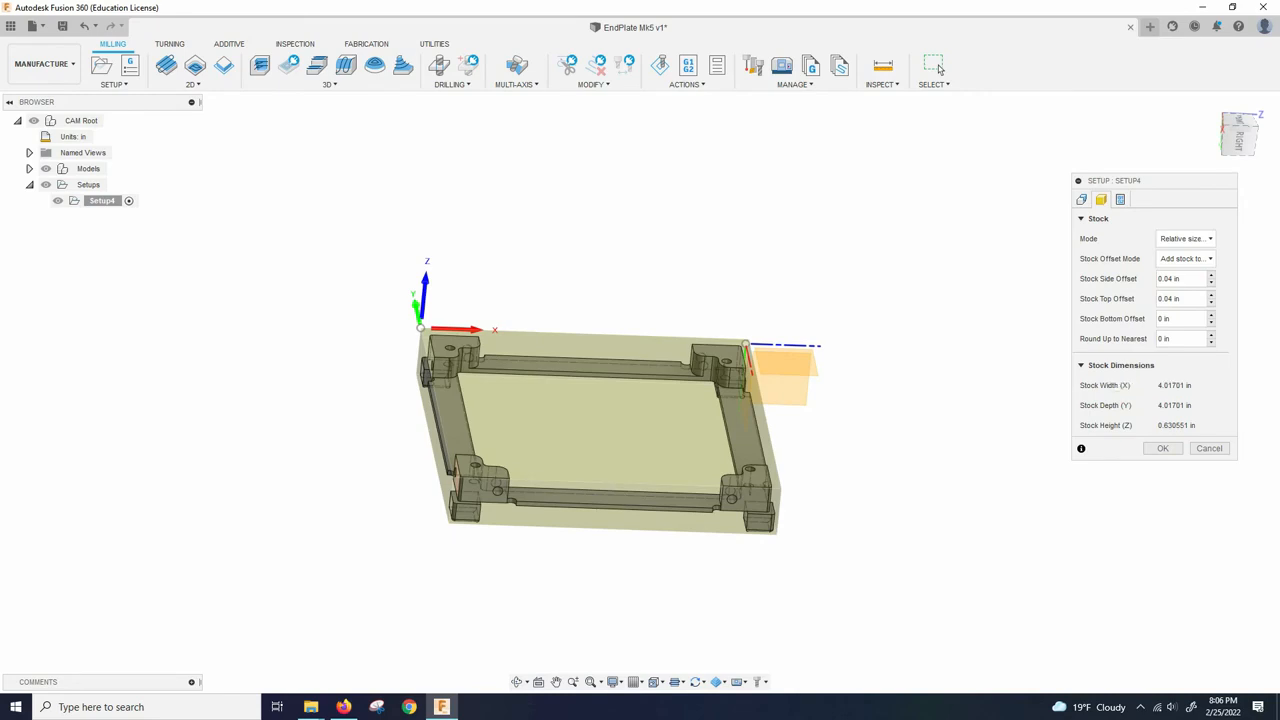
click(1186, 239)
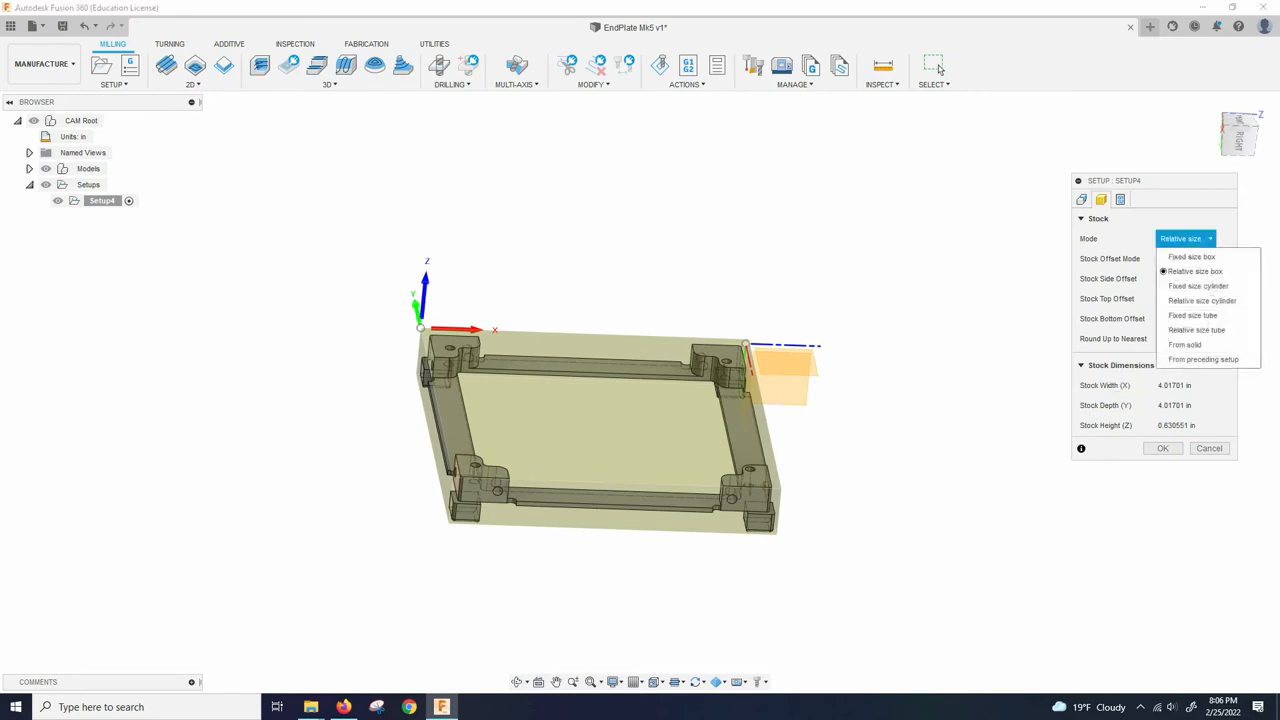
click(1191, 257)
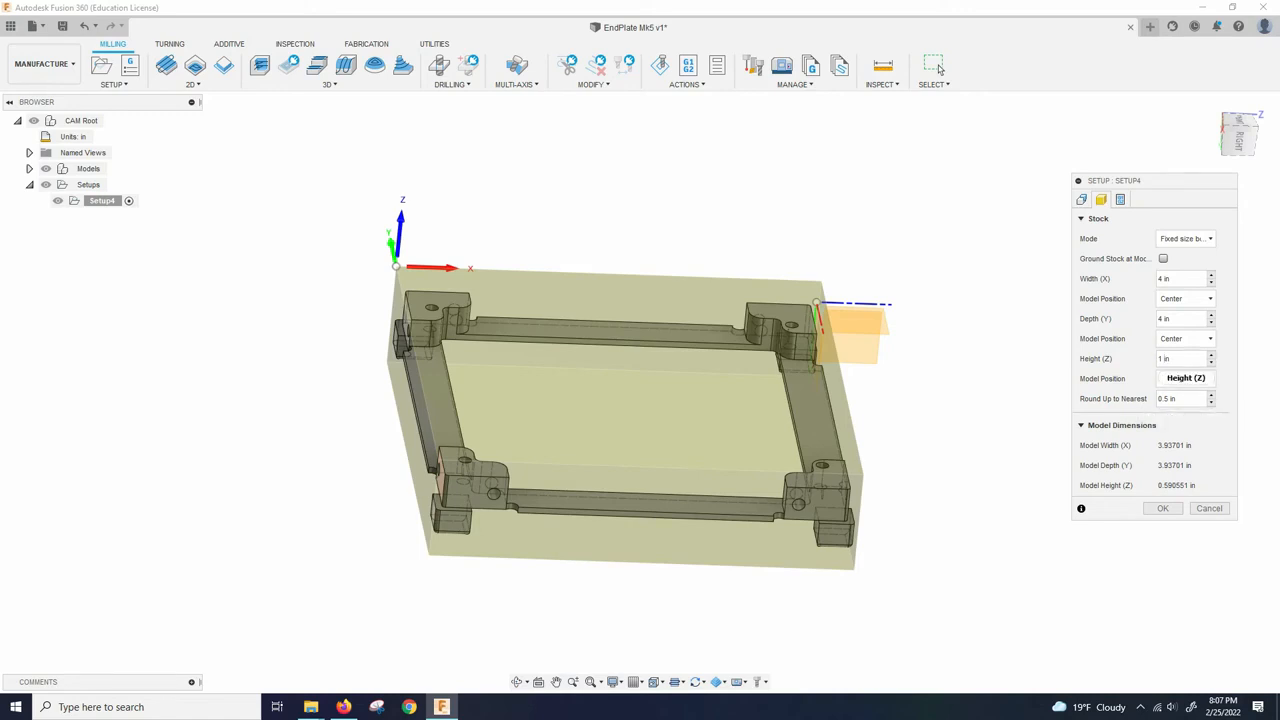
key(BackSpace)
text(.75)
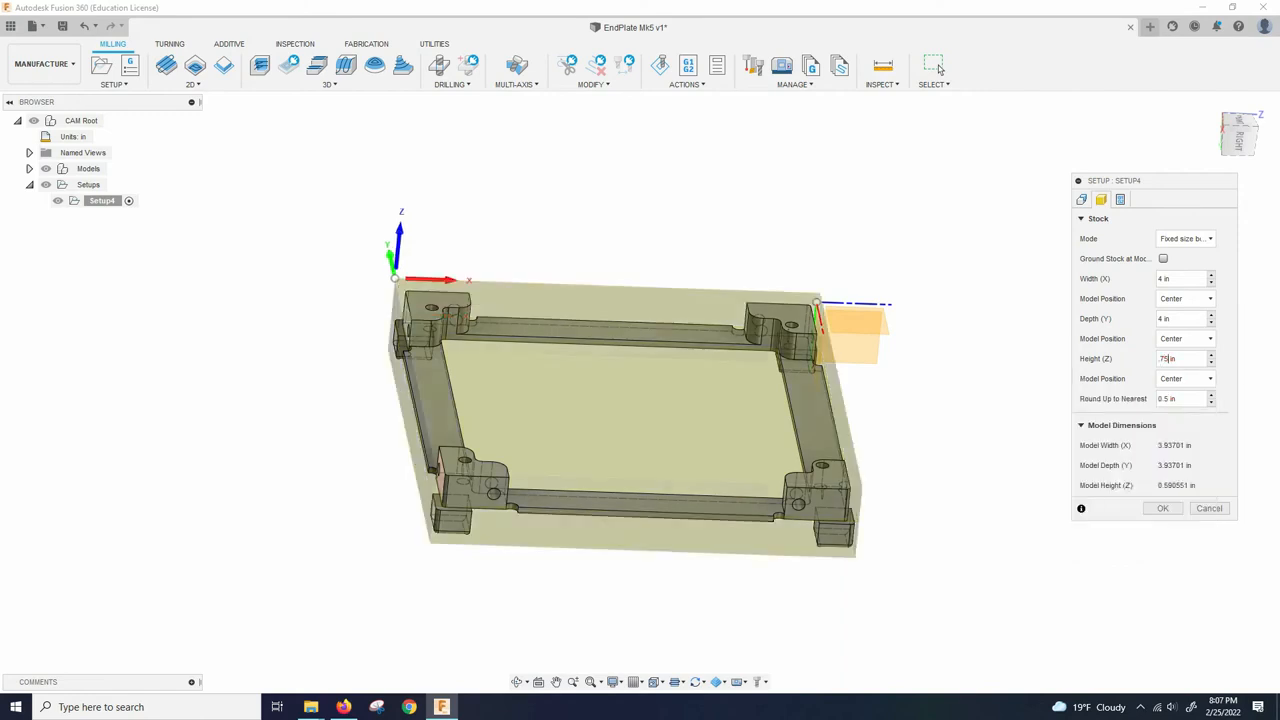
Examine how the frame sits within the stock's height from the side, and check the whole stock box at an angle
scroll(805, 436, up, 3)
shift+middle_drag(800, 436, 720, 345)
shift+middle_drag(755, 405, 789, 402)
scroll(789, 402, down, 3)
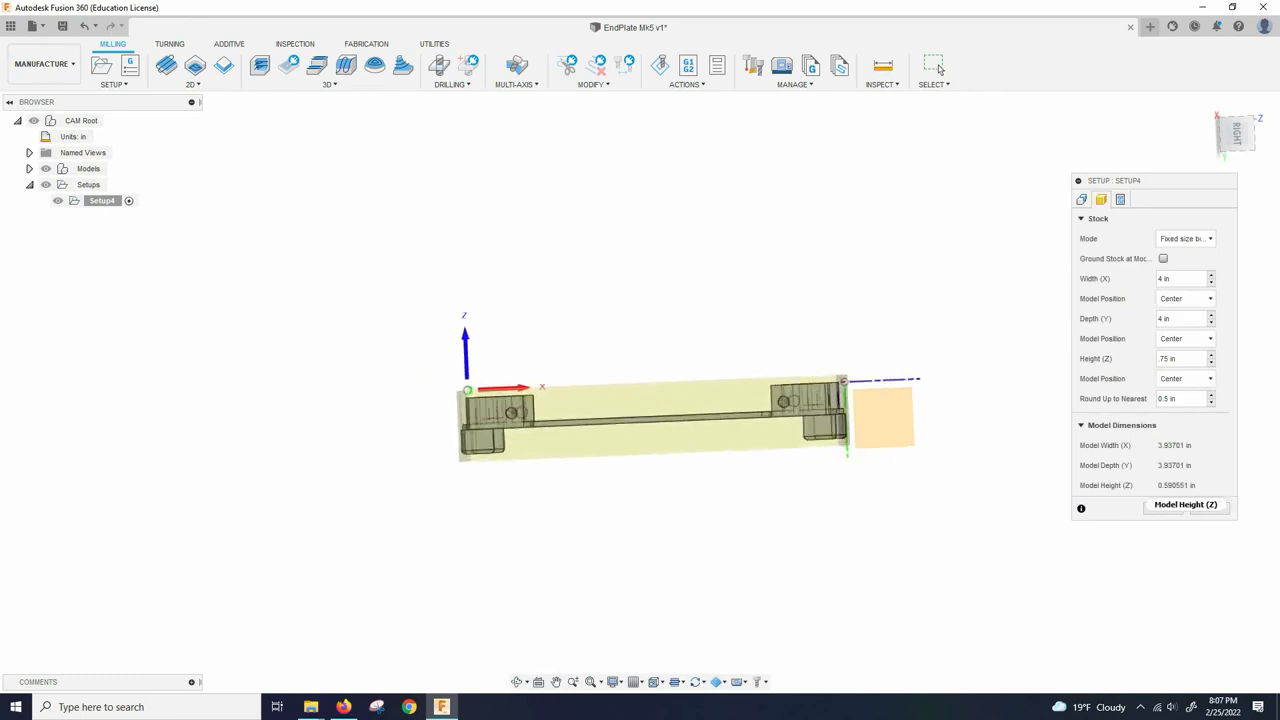
scroll(790, 390, down, 3)
scroll(720, 370, up, 4)
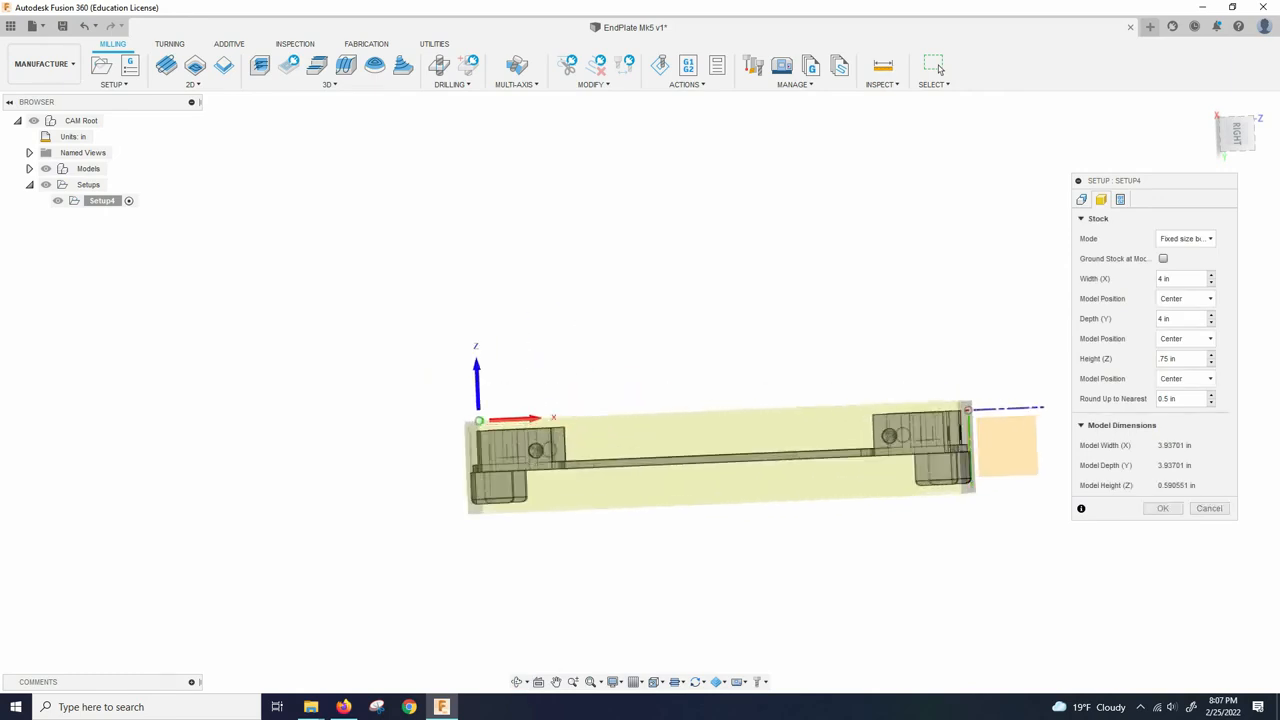
scroll(905, 445, up, 3)
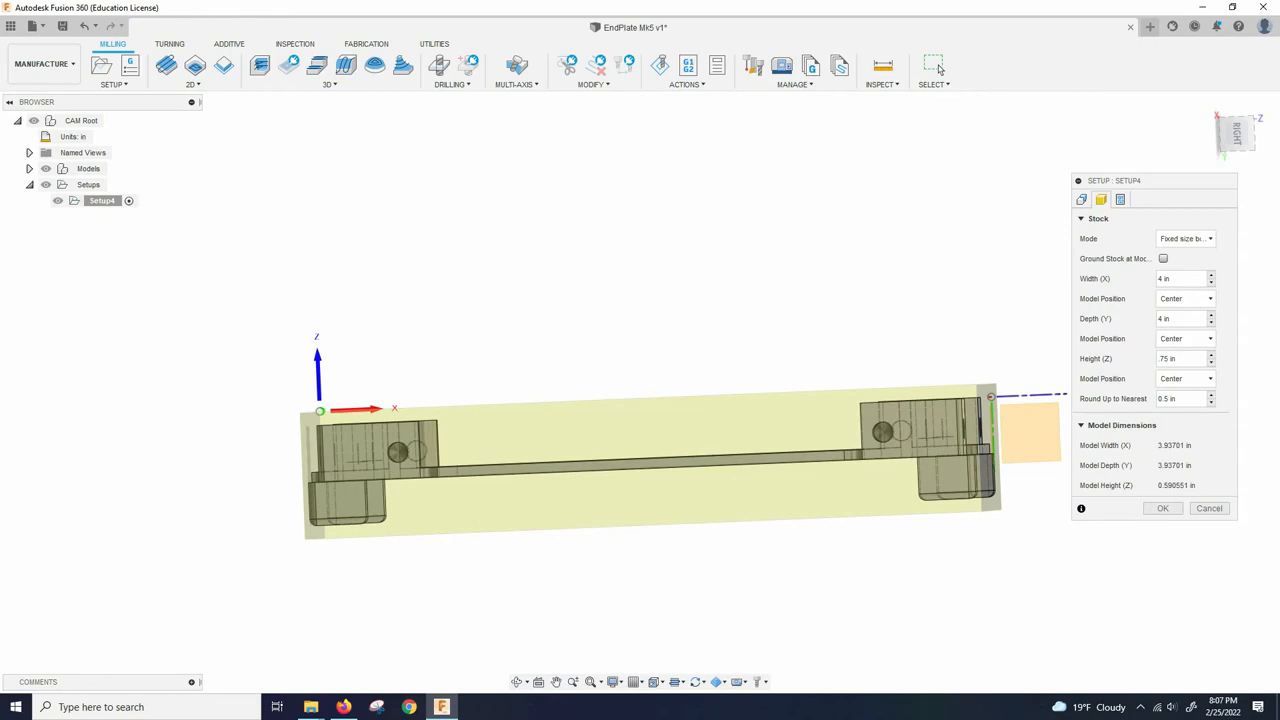
scroll(615, 350, down, 2)
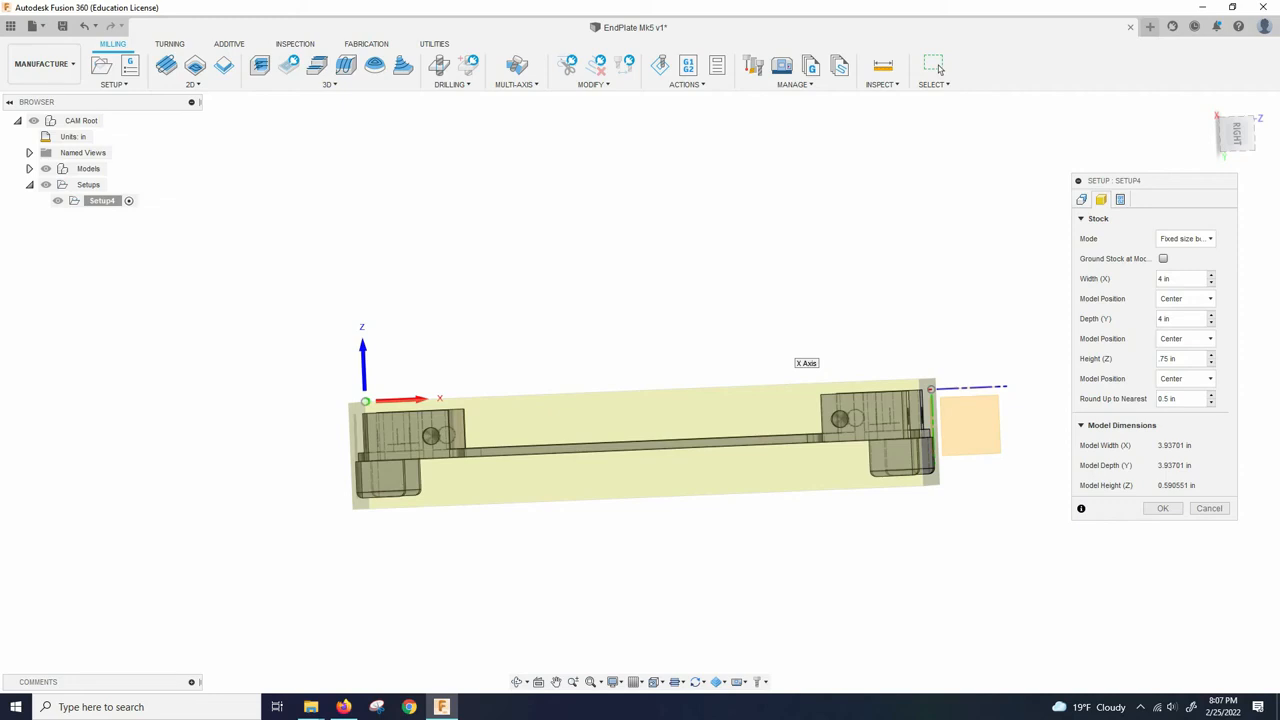
scroll(777, 357, down, 2)
shift+middle_drag(780, 357, 908, 360)
scroll(908, 360, down, 4)
scroll(909, 360, up, 3)
scroll(900, 364, up, 2)
scroll(966, 462, down, 2)
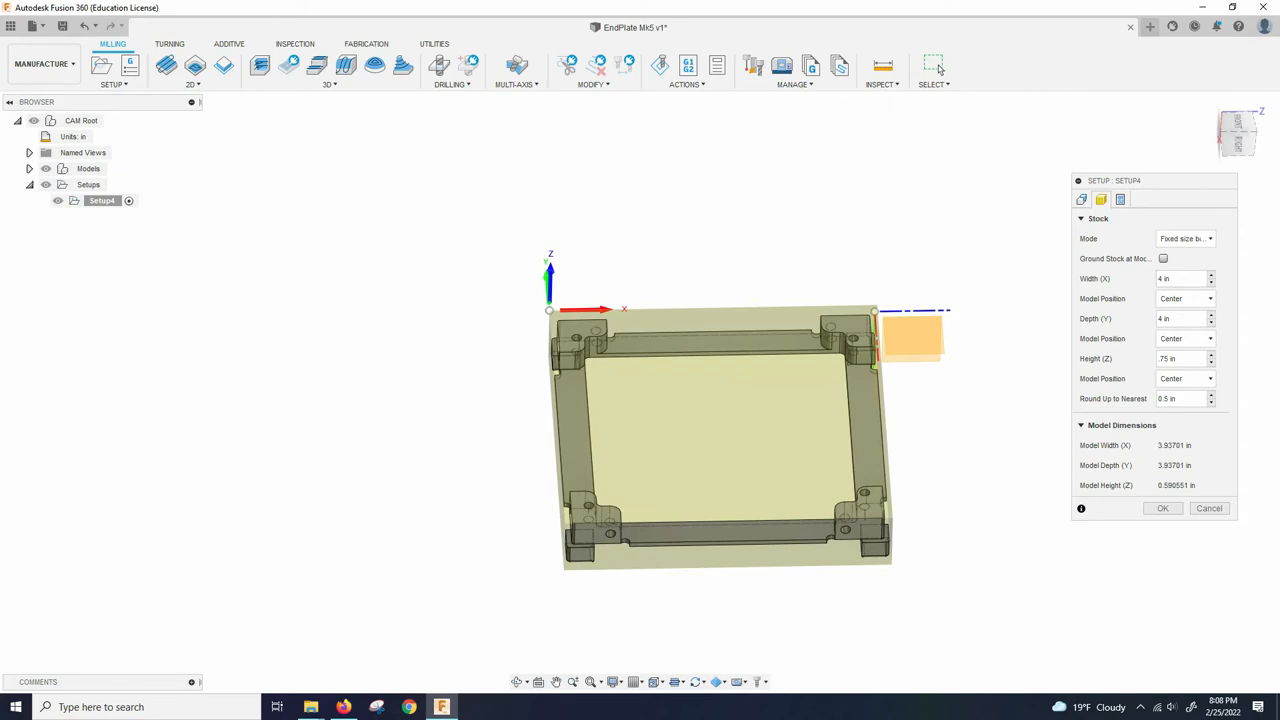
Confirm the setup and examine how the frame sits inside the stock box, from the side and from above
key(Return)
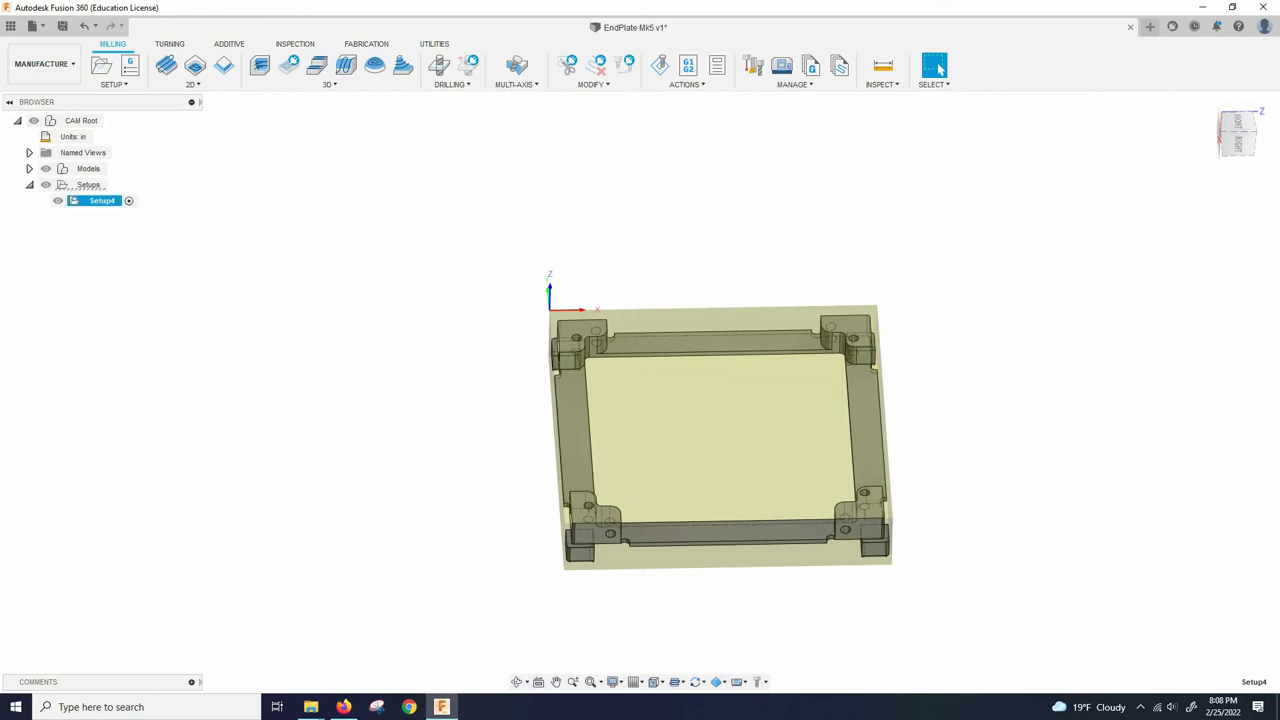
shift+middle_drag(642, 460, 650, 454)
scroll(642, 452, up, 4)
click(939, 68)
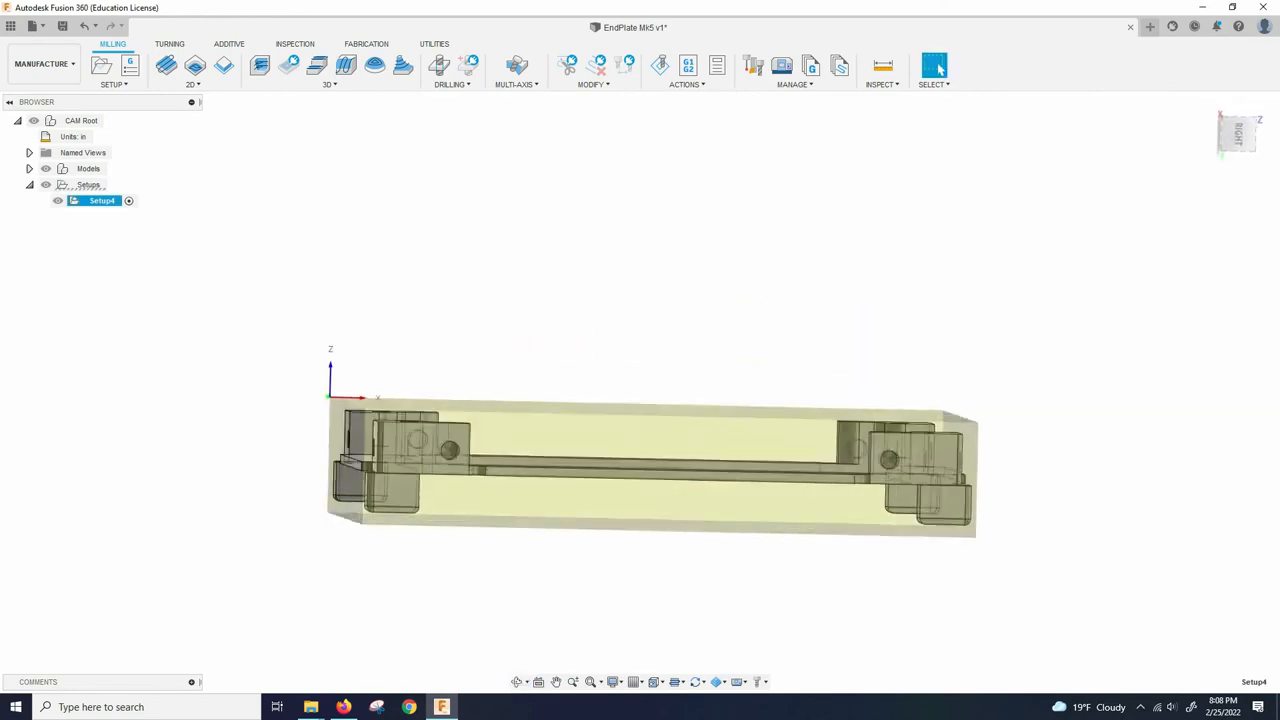
scroll(646, 410, down, 2)
shift+middle_drag(646, 410, 660, 458)
scroll(662, 450, down, 4)
scroll(705, 405, up, 2)
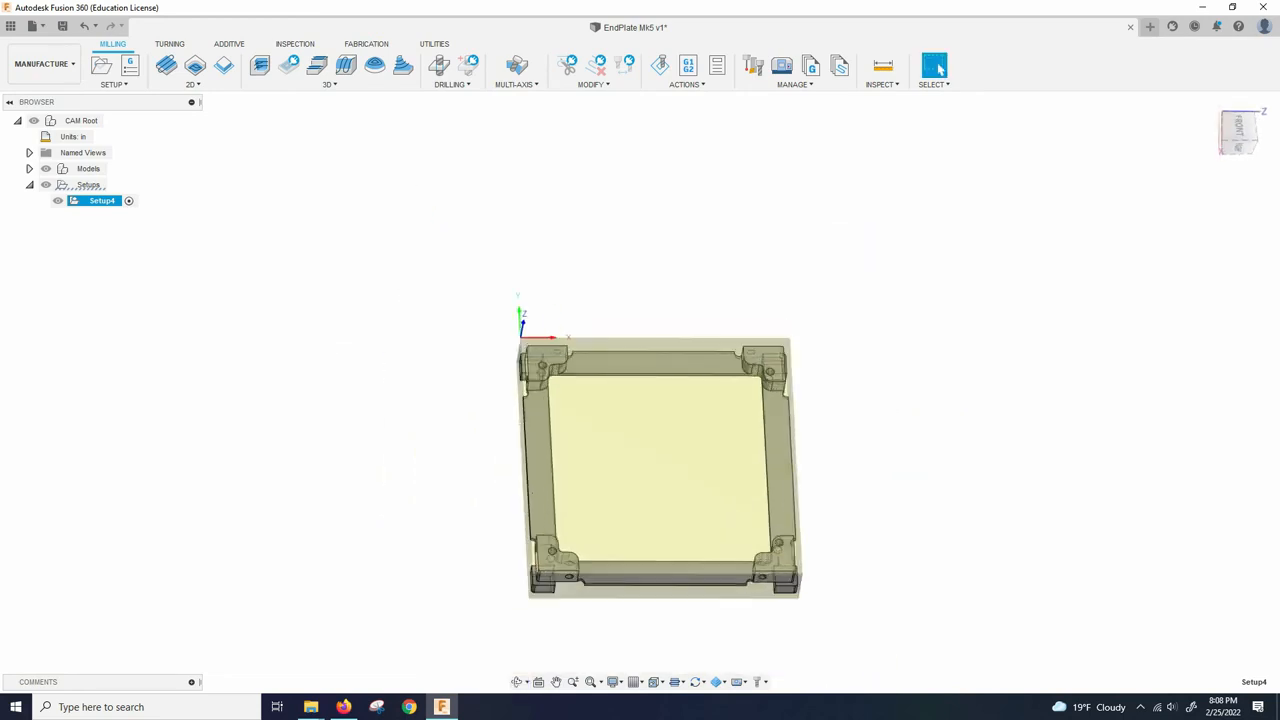
Examine the frame without the stock preview at a slight angle and reselect the setup
key(Escape)
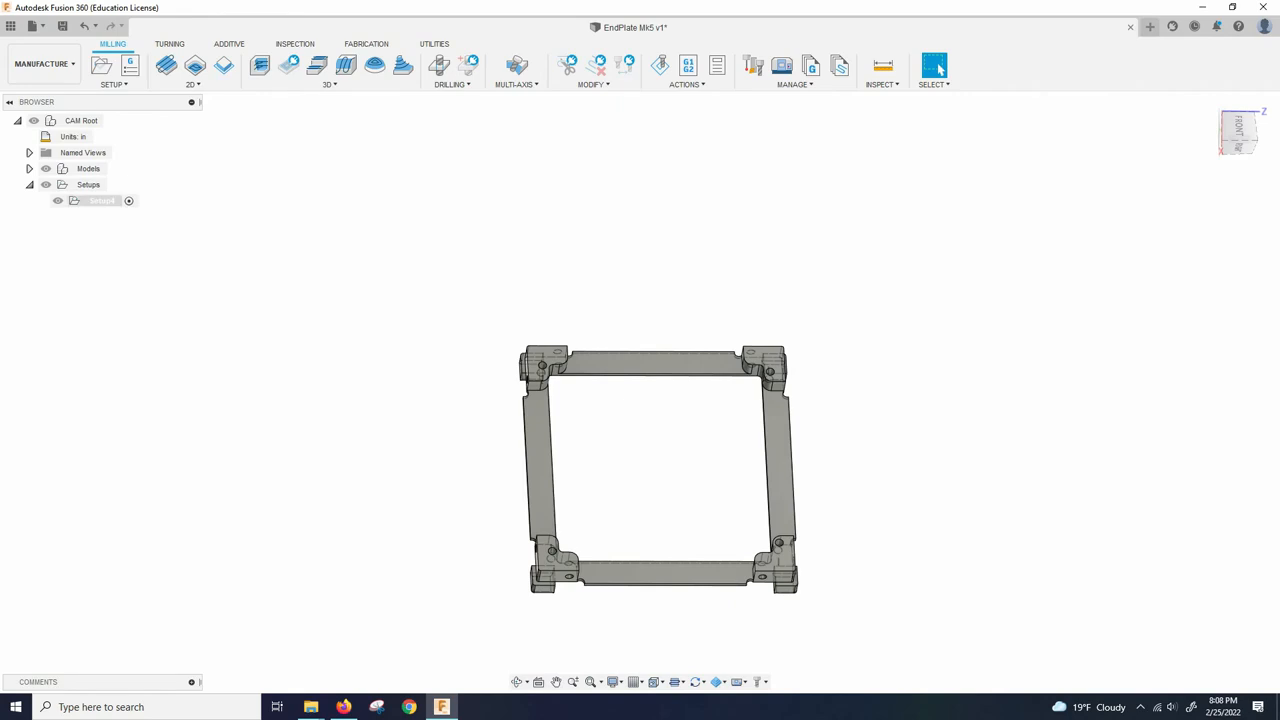
click(102, 201)
click(400, 404)
scroll(400, 404, down, 3)
scroll(694, 468, up, 3)
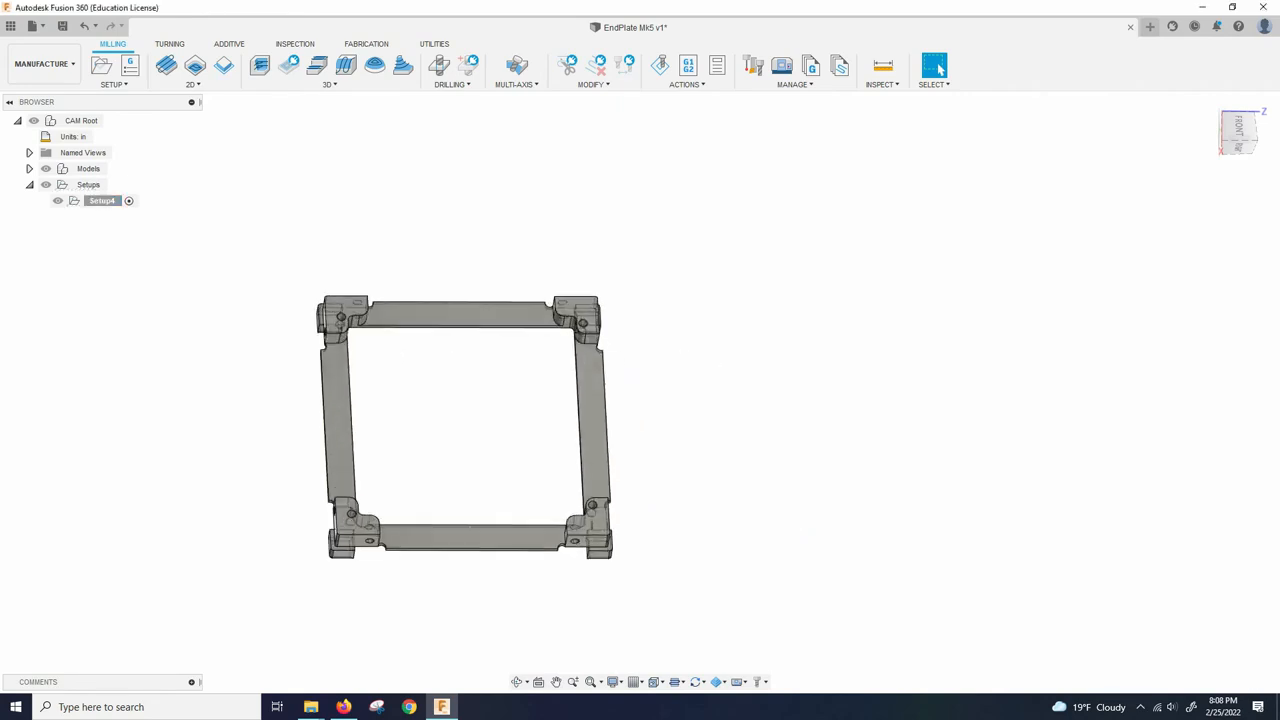
scroll(298, 400, up, 3)
mouse_move(298, 400)
shift+middle_down()
mouse_move(294, 240)
mouse_move(262, 395)
mouse_move(295, 400)
shift+middle_up()
scroll(464, 435, down, 2)
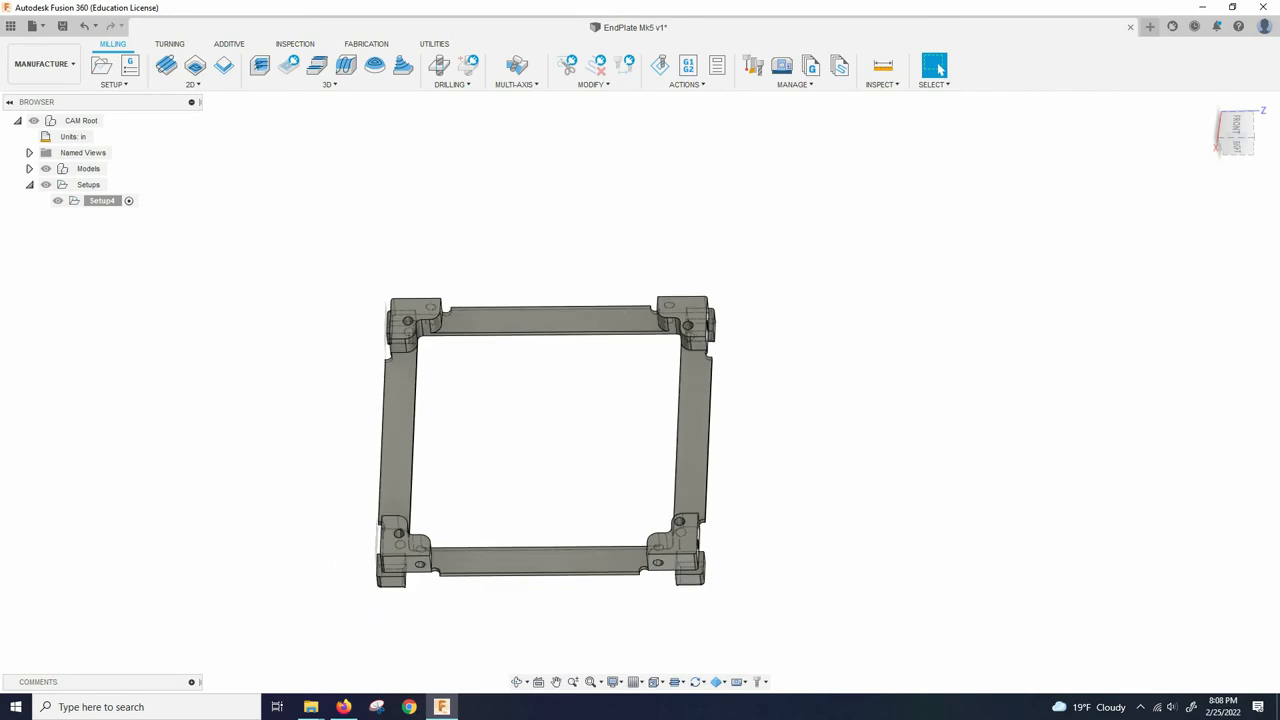
right_click(102, 201)
mouse_move(545, 580)
shift+middle_down()
mouse_move(547, 429)
mouse_move(546, 562)
shift+middle_up()
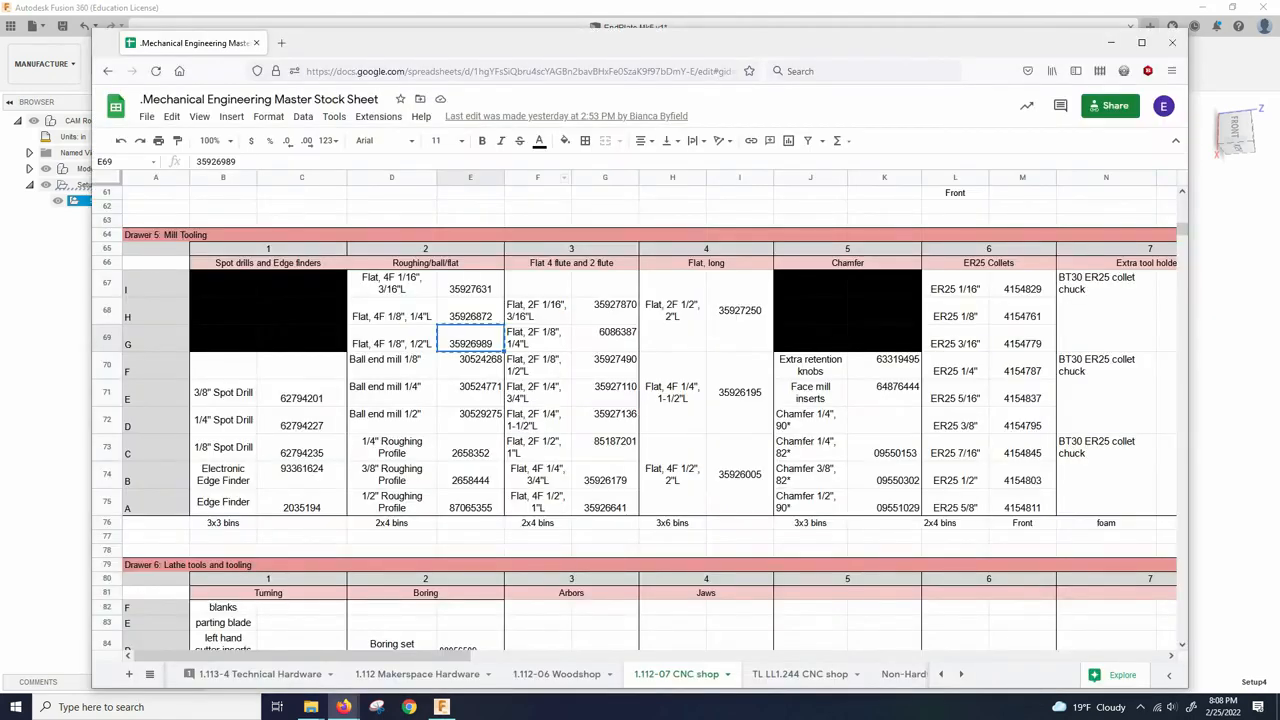
Look through the Mill Tooling drawer in the Mechanical Engineering stock sheet, including the Flat, 4F 1/4", 1-1/2"L end mill
click(672, 393)
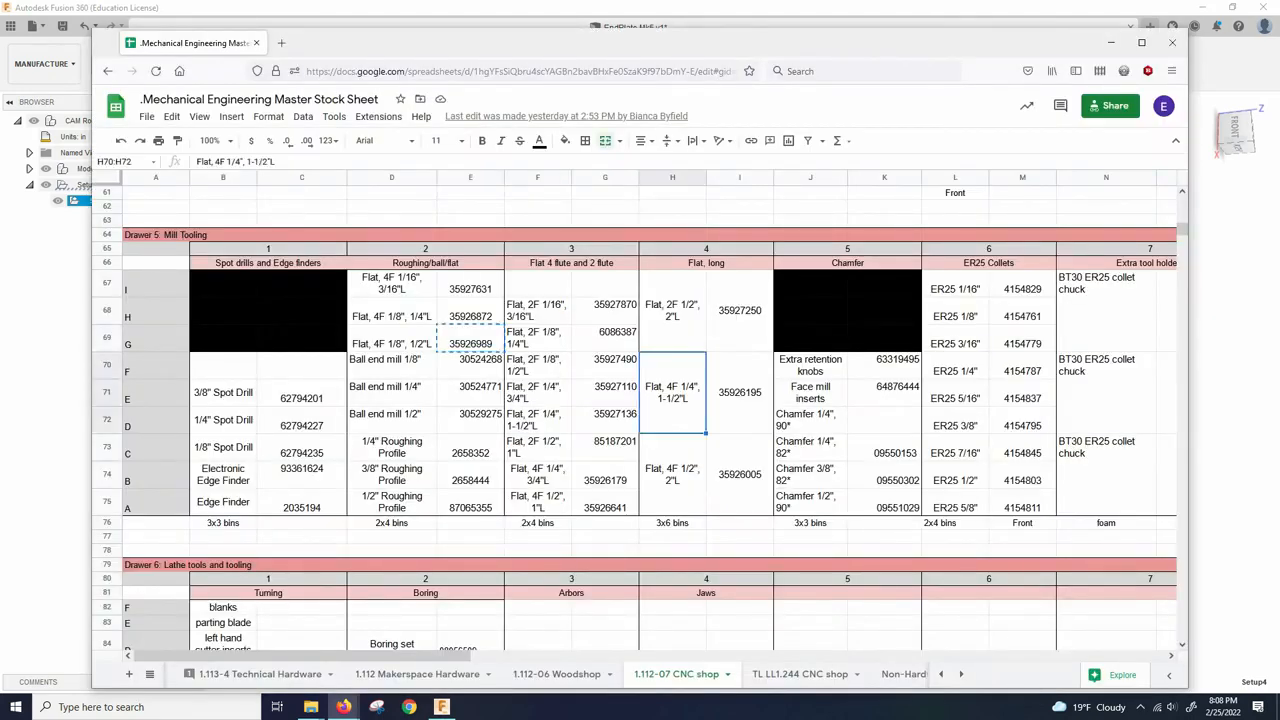
mouse_move(300, 656)
mouse_down()
mouse_move(686, 656)
mouse_move(300, 656)
mouse_up()
scroll(650, 418, down, 10)
scroll(650, 418, up, 9)
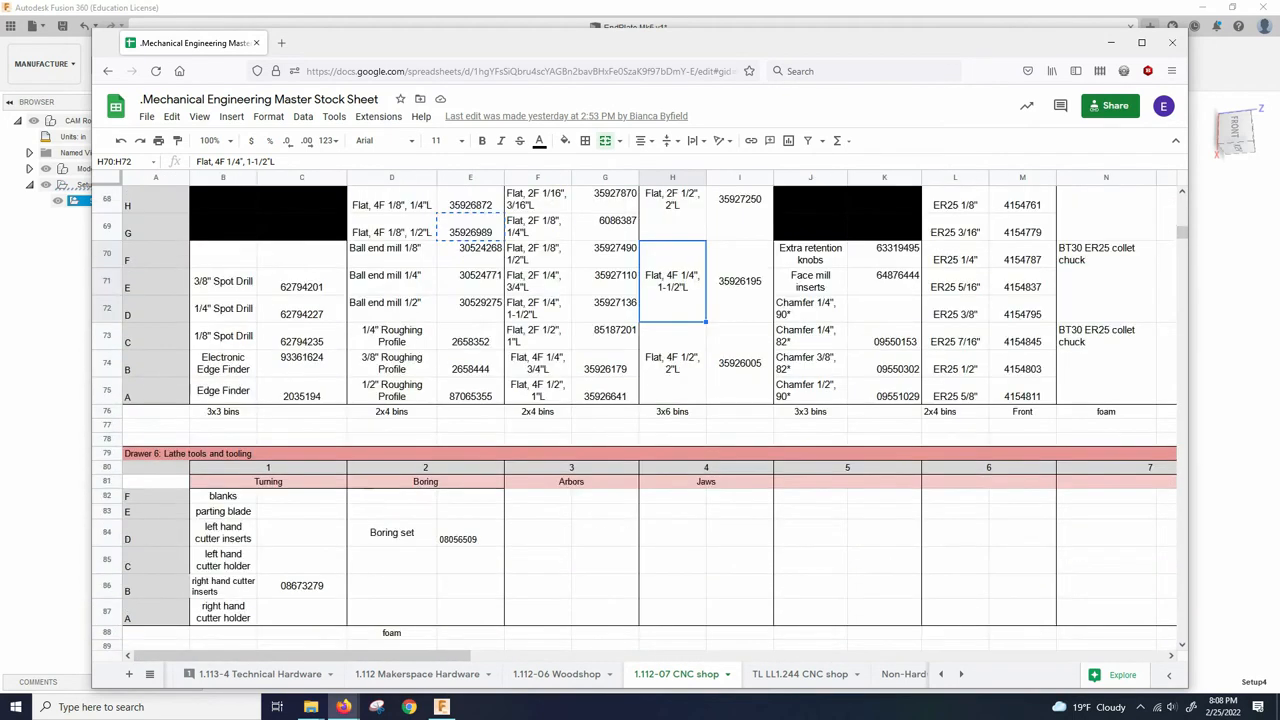
scroll(650, 418, up, 5)
scroll(650, 418, down, 7)
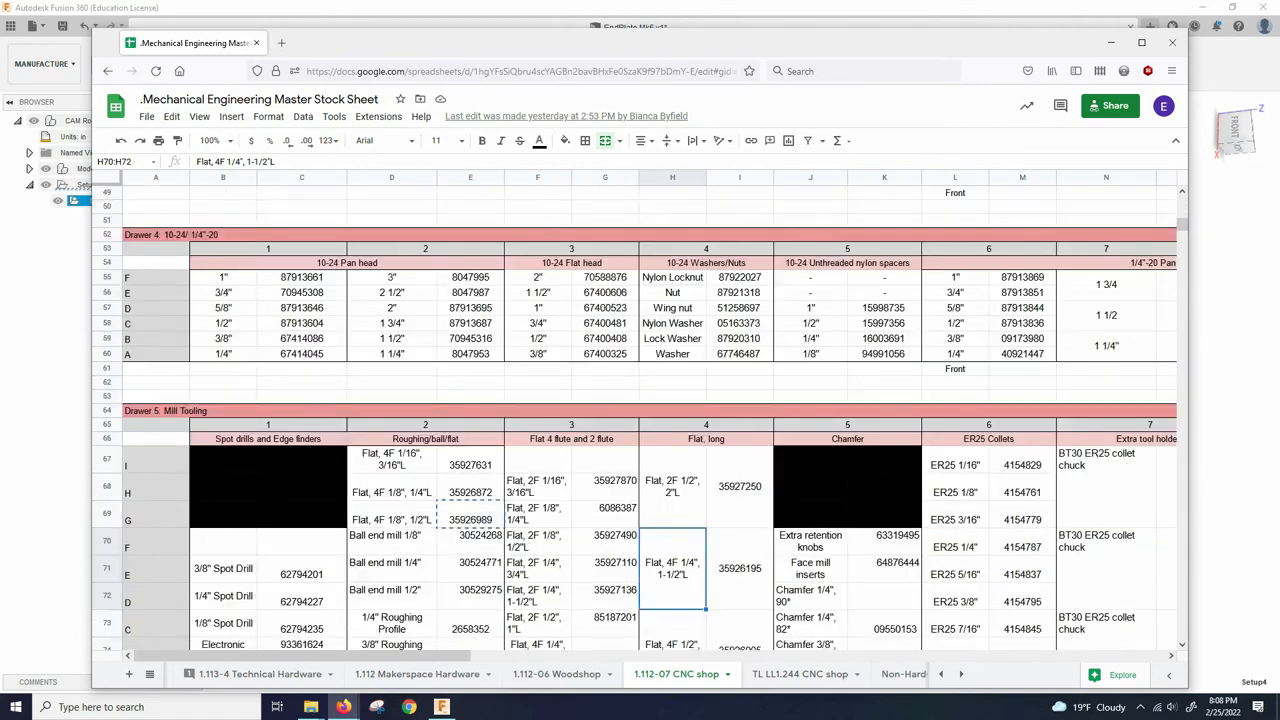
Look up the 1/2" Roughing Profile end mill and its part number in the Mill Tooling drawer, and return to Fusion 360
scroll(650, 418, down, 2)
drag(107, 235, 107, 286)
click(470, 447)
scroll(470, 447, down, 3)
scroll(470, 447, up, 4)
click(392, 594)
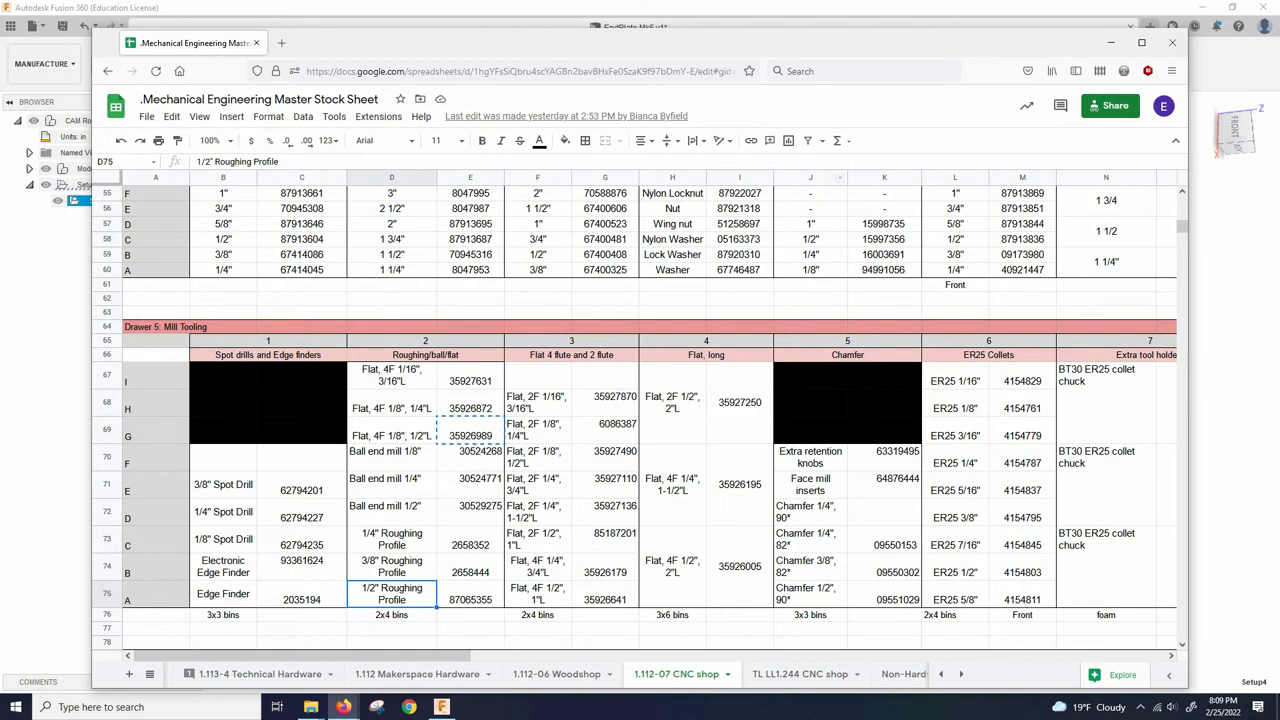
click(470, 595)
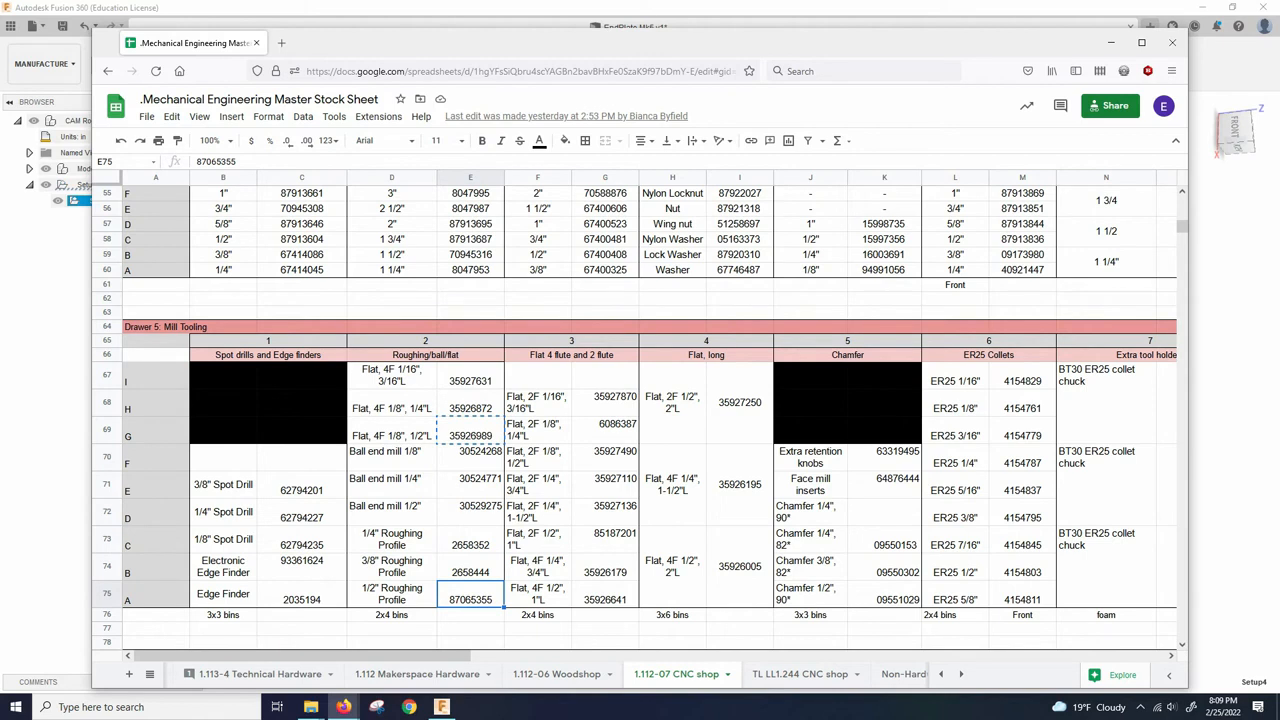
drag(700, 43, 0, 62)
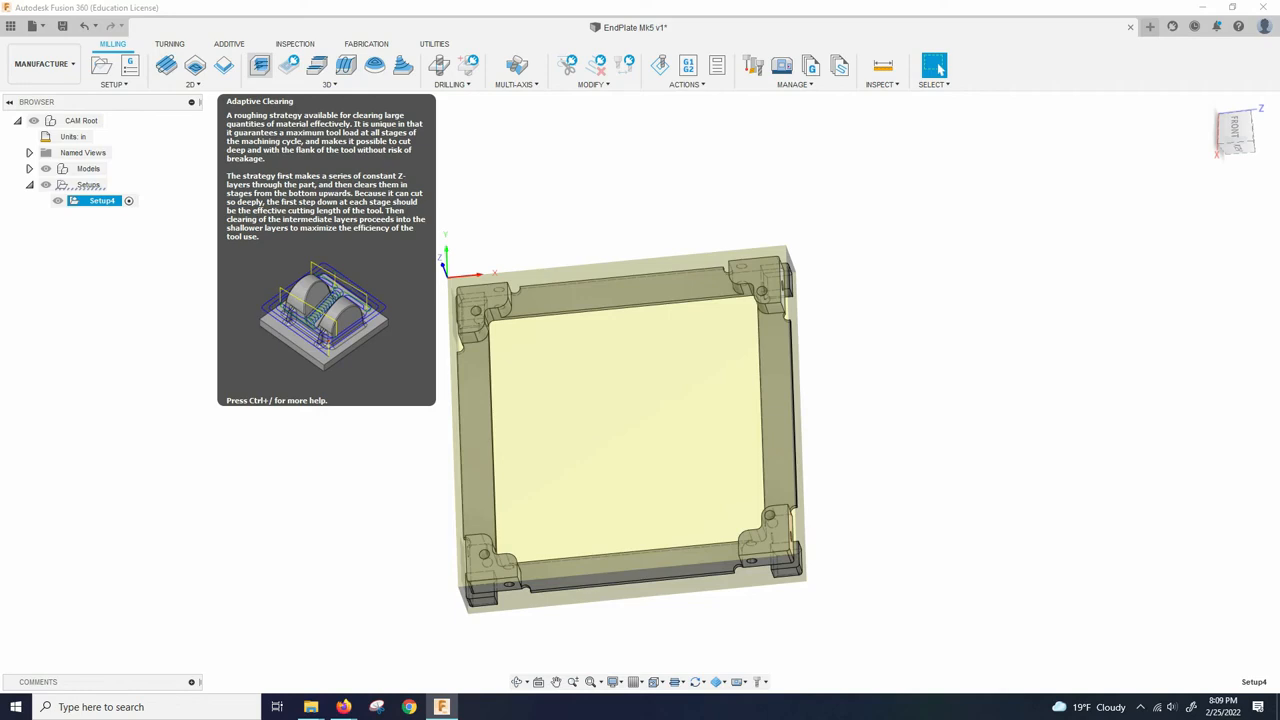
Start a 3D Adaptive Clearing operation and browse the Sample Tools - Inch library for its tool
click(259, 65)
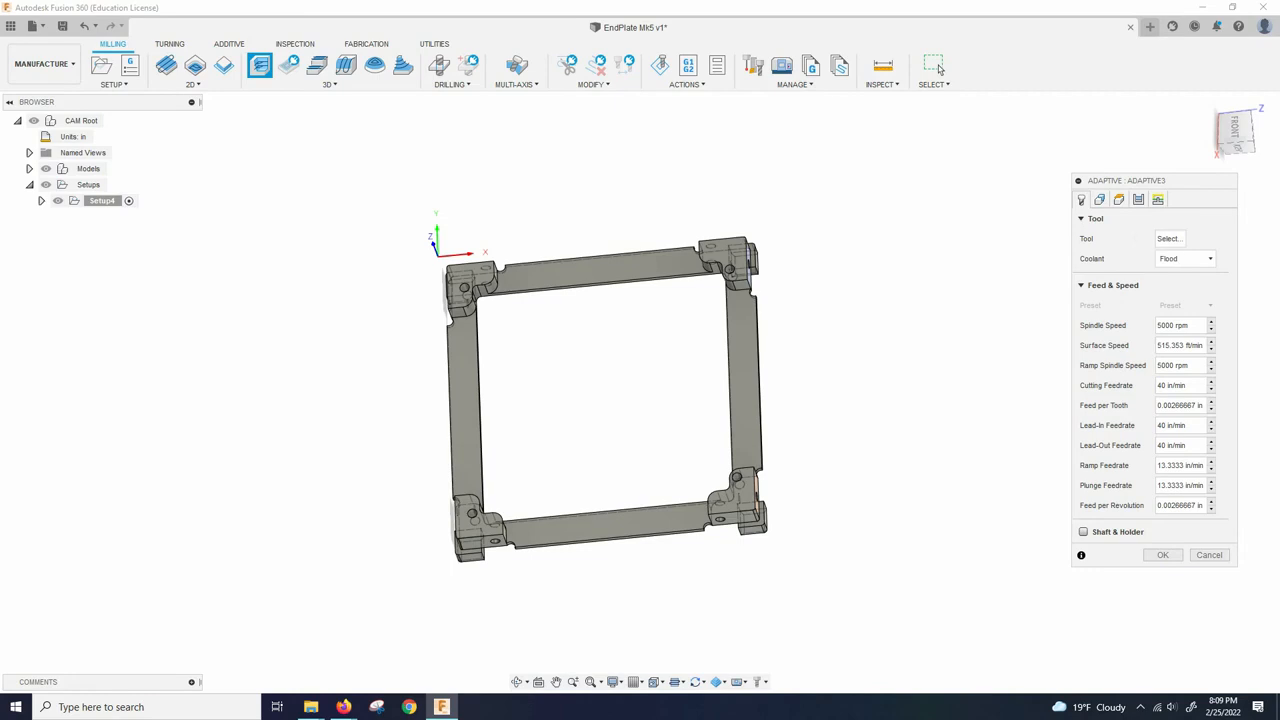
click(1168, 238)
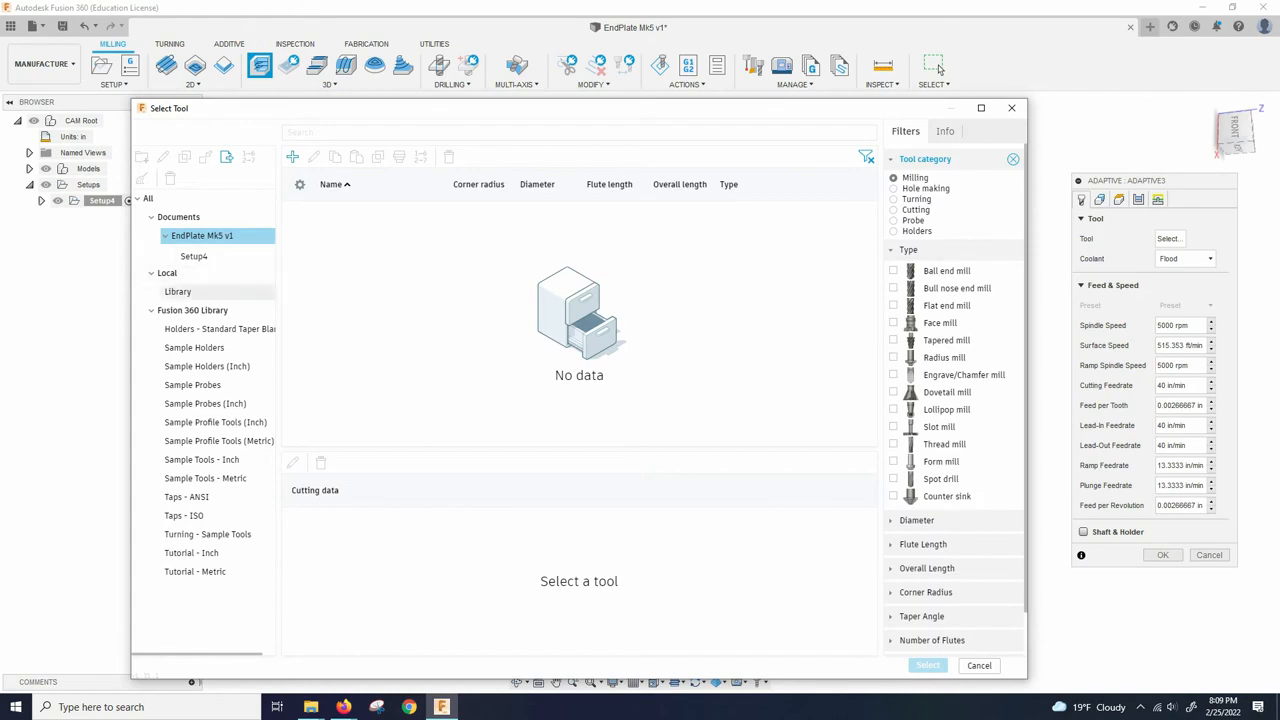
click(178, 292)
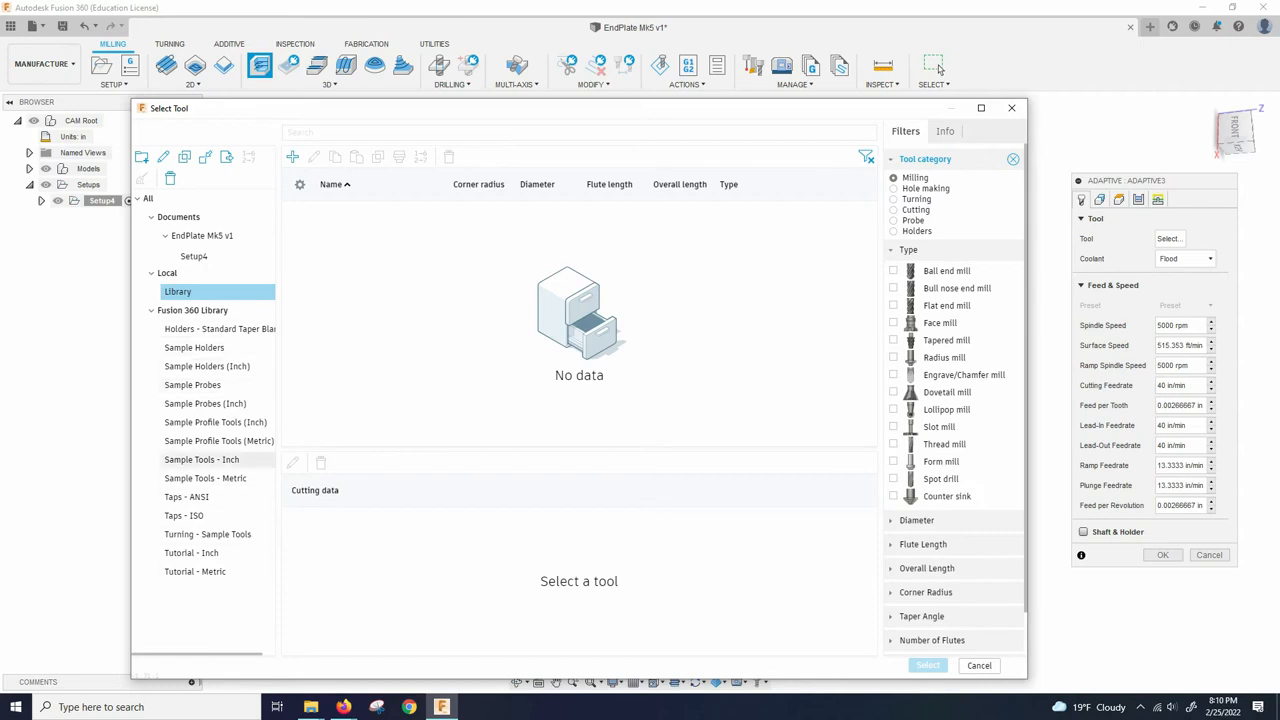
click(201, 459)
scroll(579, 325, down, 3)
scroll(579, 325, up, 5)
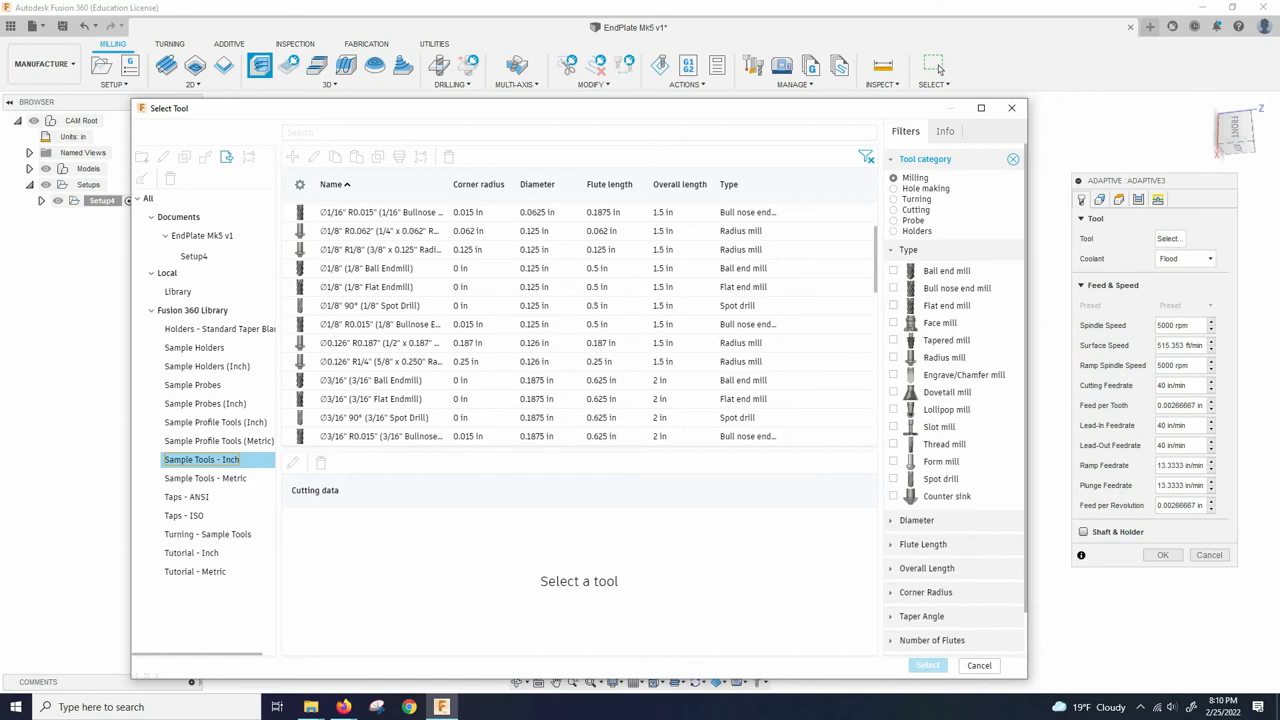
Limit the tools to flat end mills and choose the 1/2" Flat Endmill with the Aluminum - Roughing cutting data
click(893, 305)
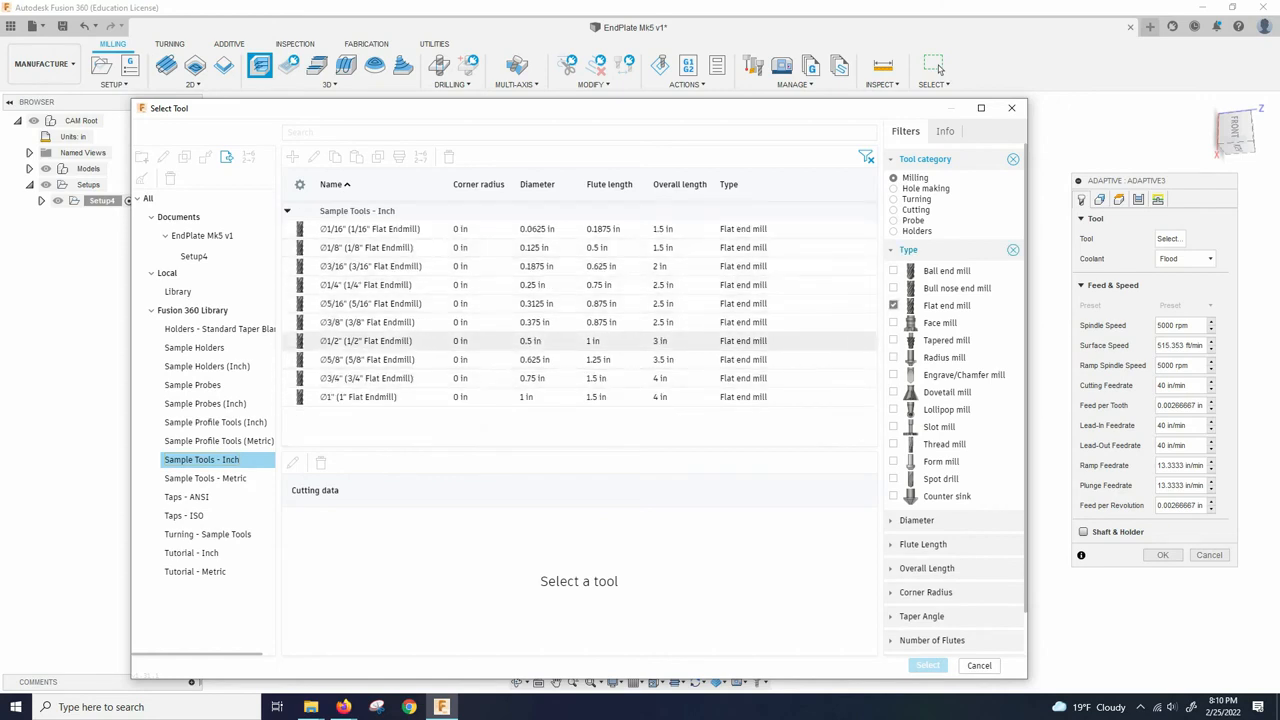
click(600, 341)
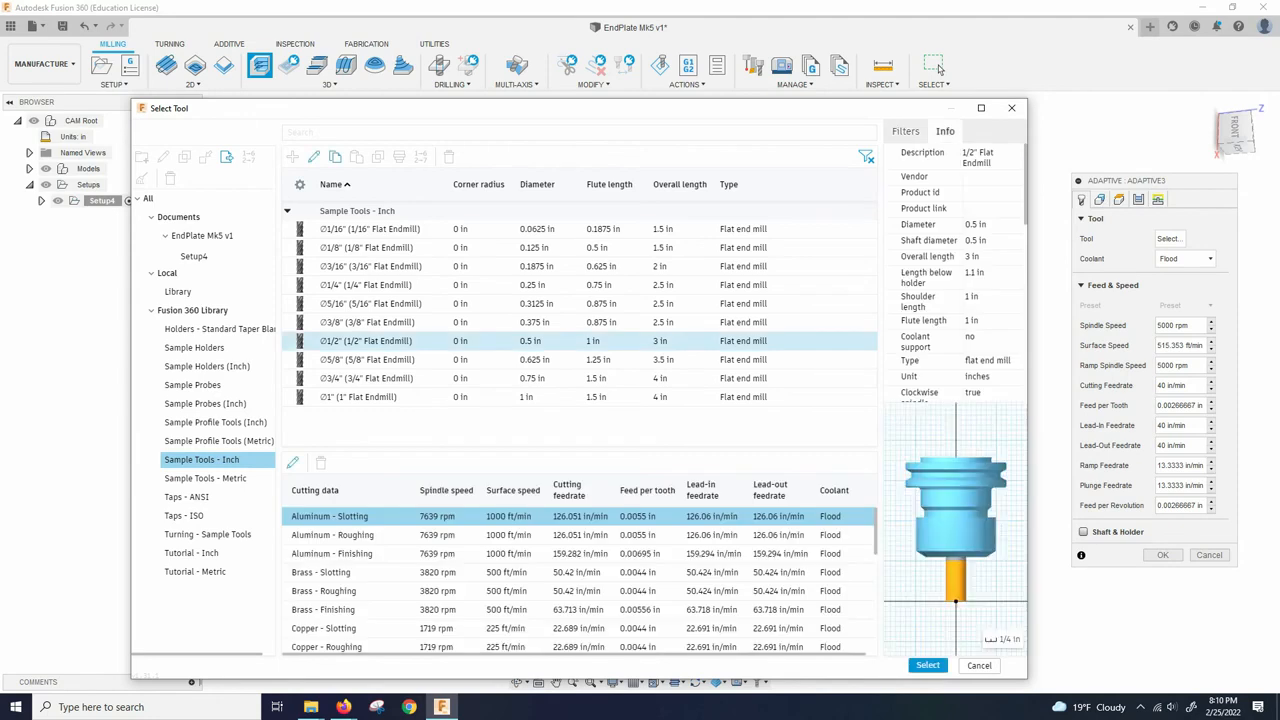
click(505, 535)
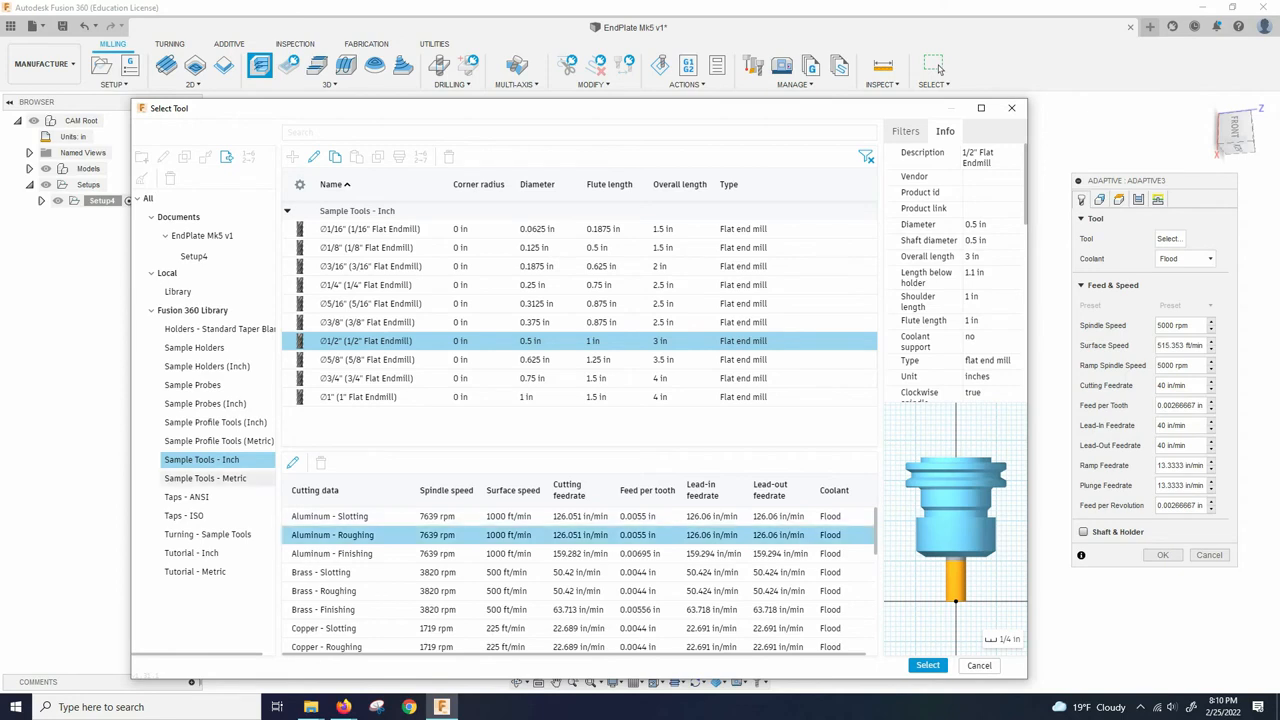
click(928, 665)
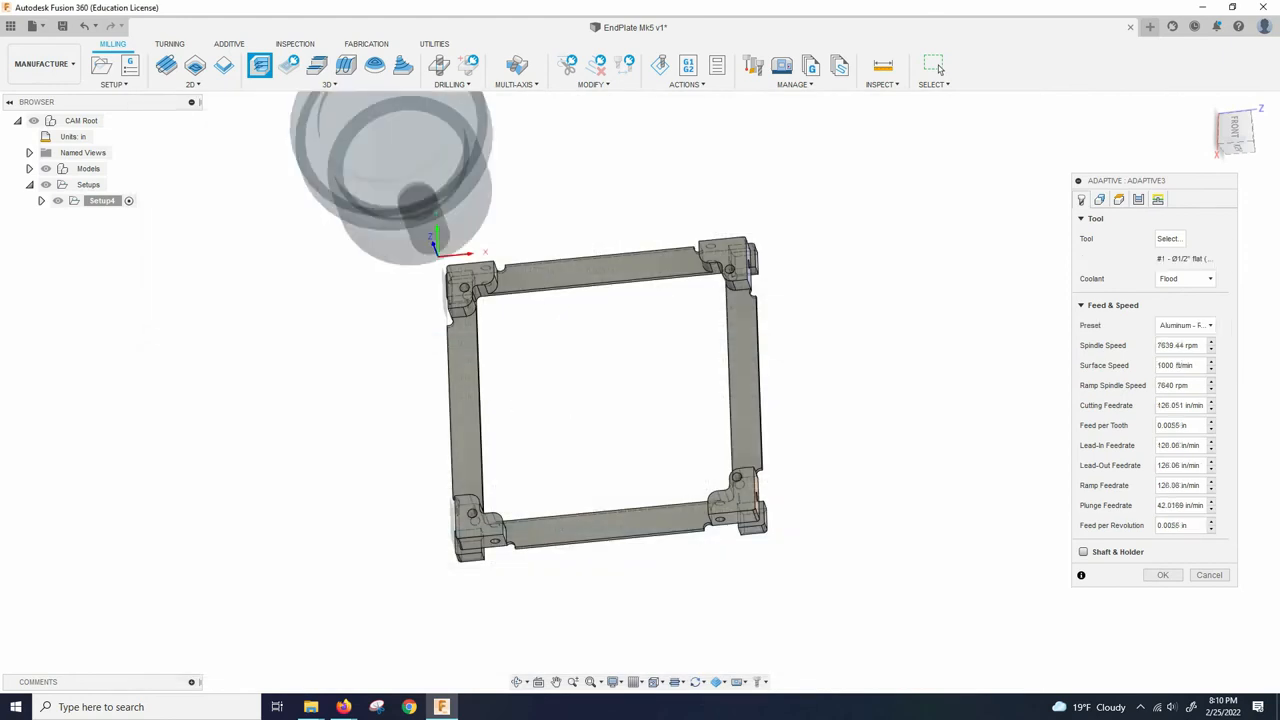
Reopen the tool selection with Aluminum - Roughing highlighted and open the document's 1/2" Flat Endmill for editing
scroll(420, 350, down, 3)
scroll(492, 335, up, 4)
mouse_move(500, 345)
shift+middle_down()
mouse_move(515, 245)
mouse_move(515, 330)
shift+middle_up()
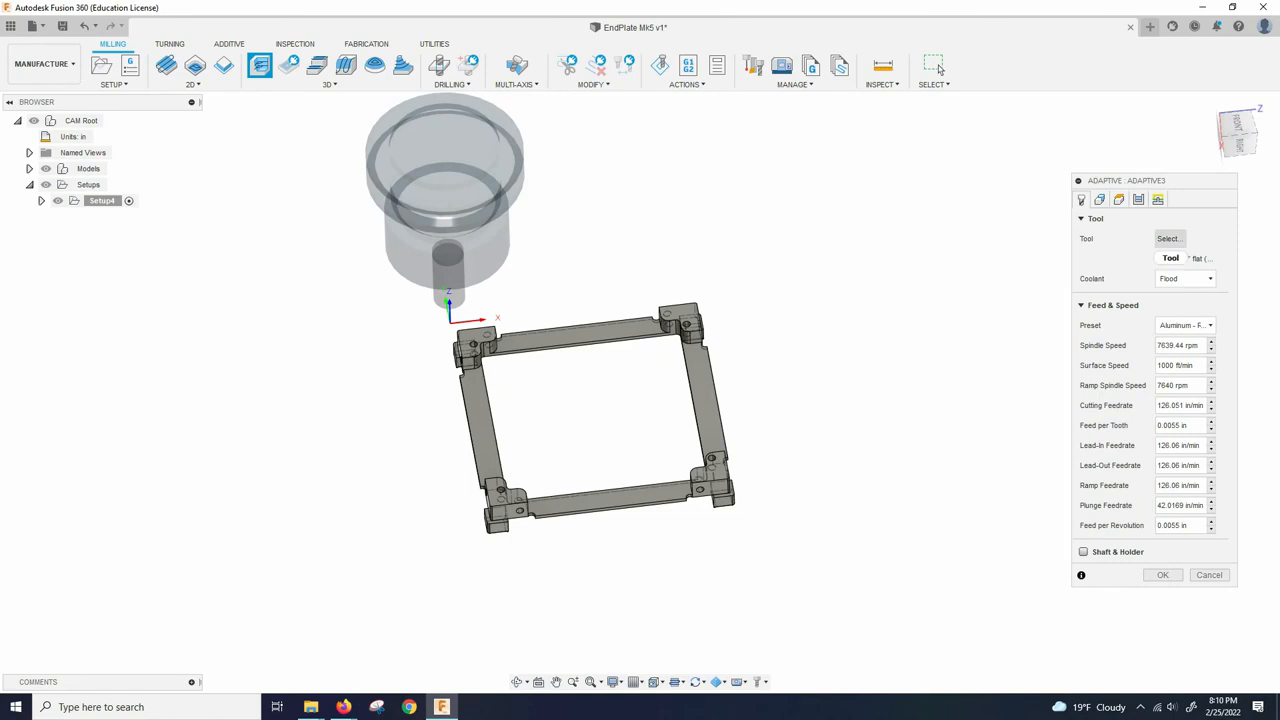
click(1167, 238)
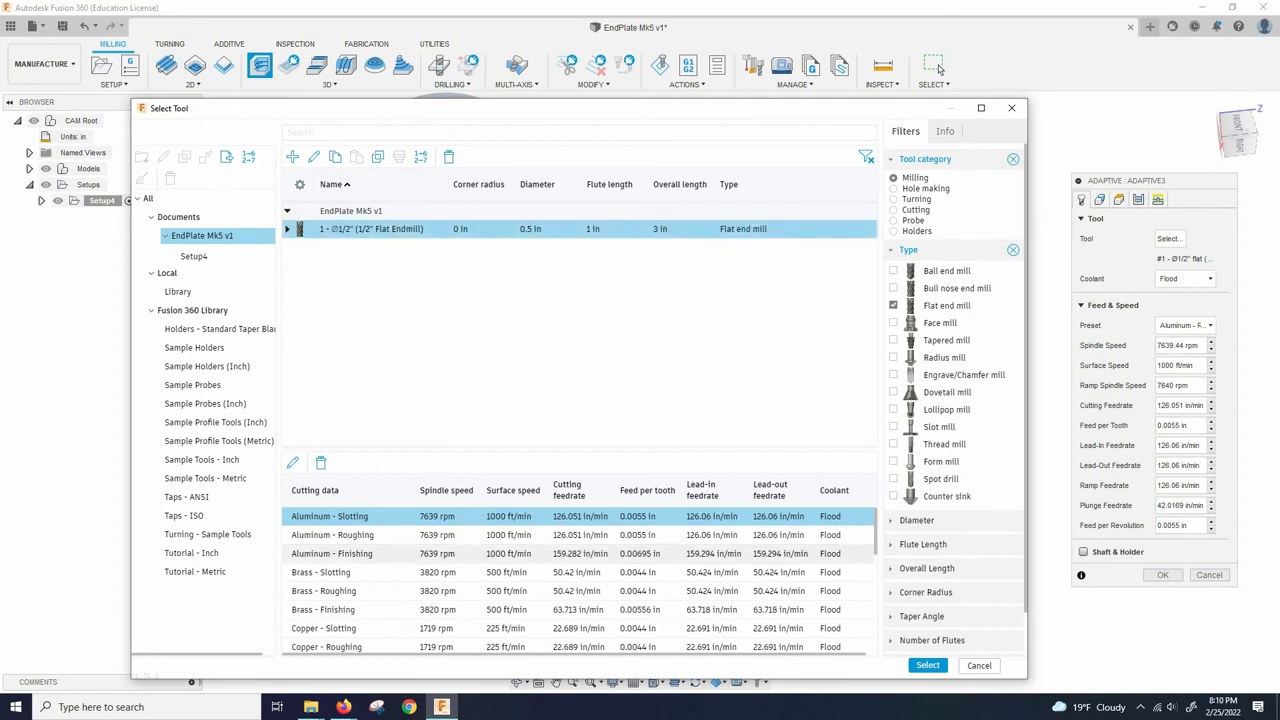
click(345, 535)
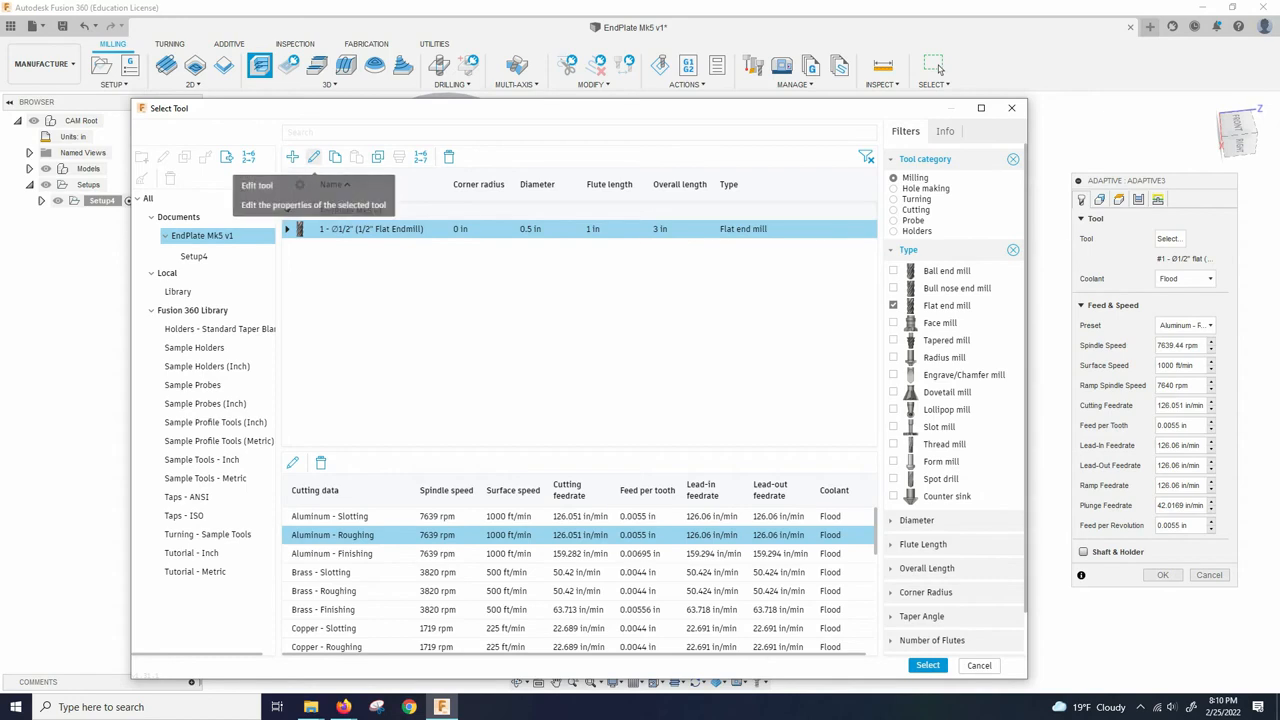
click(314, 157)
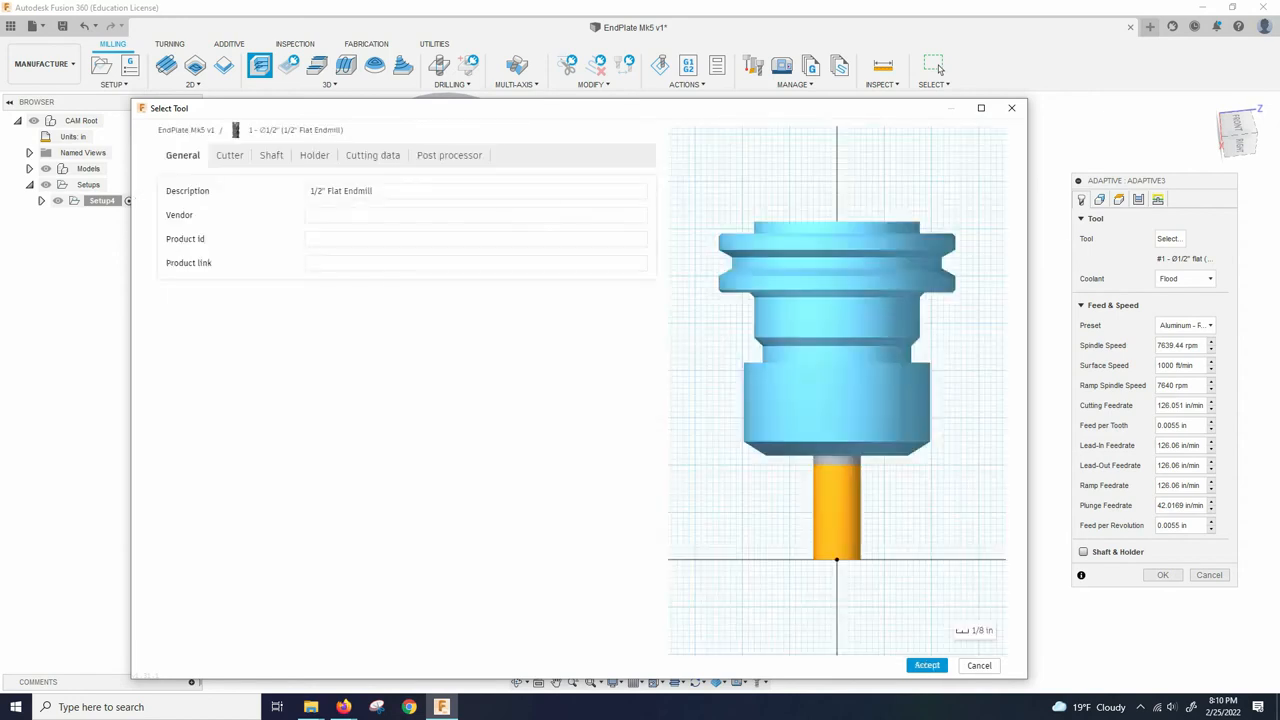
Review the end mill's cutter geometry, shaft, holder and cutting data, including the Aluminum - Slotting feed per tooth
click(229, 156)
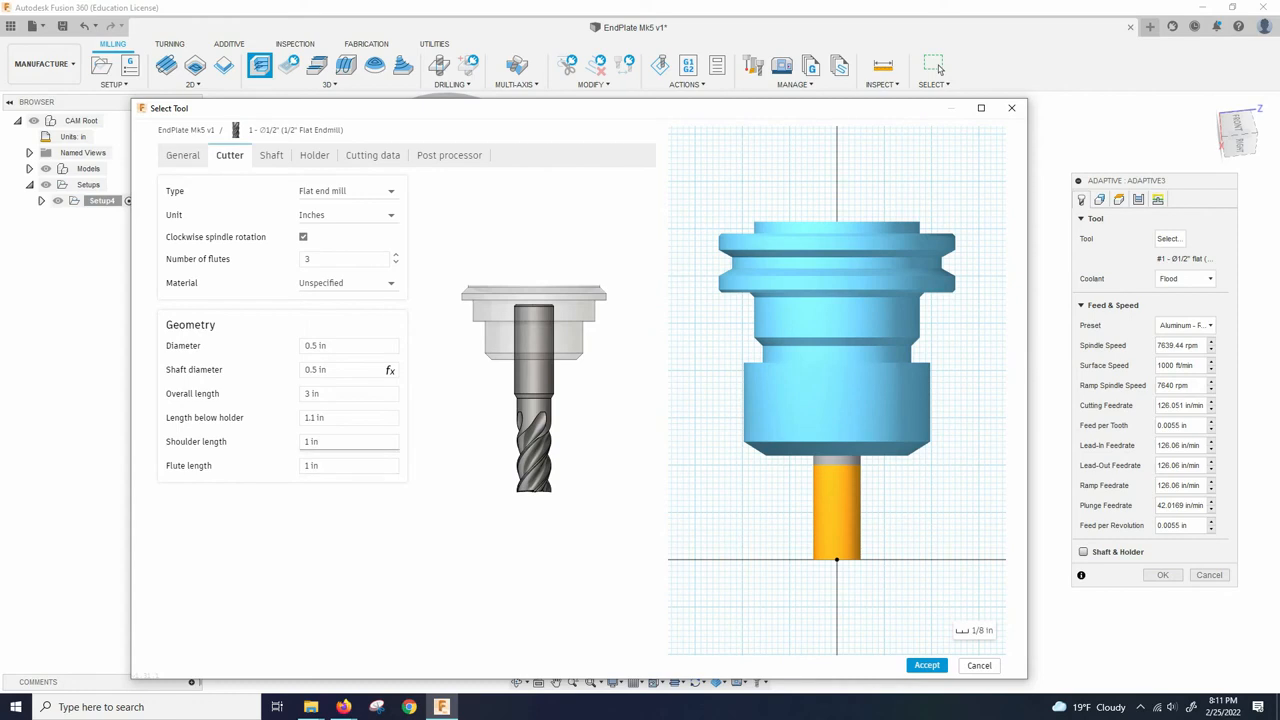
click(271, 155)
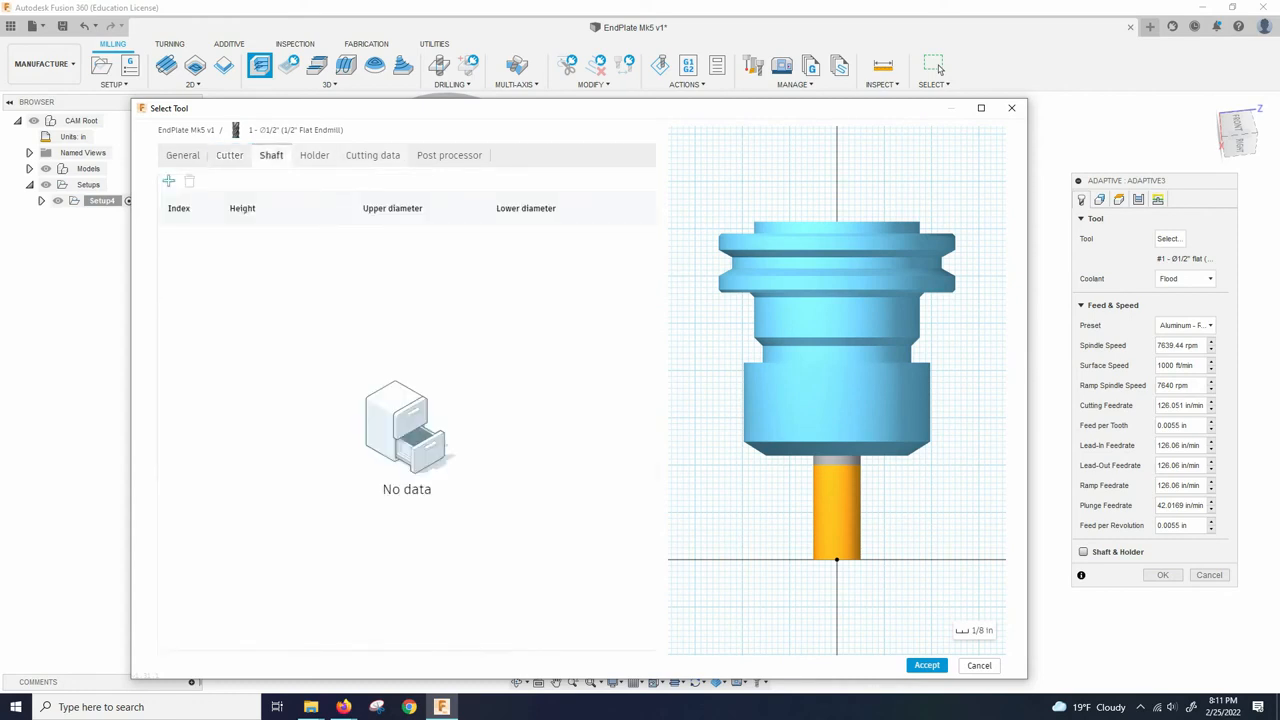
click(314, 155)
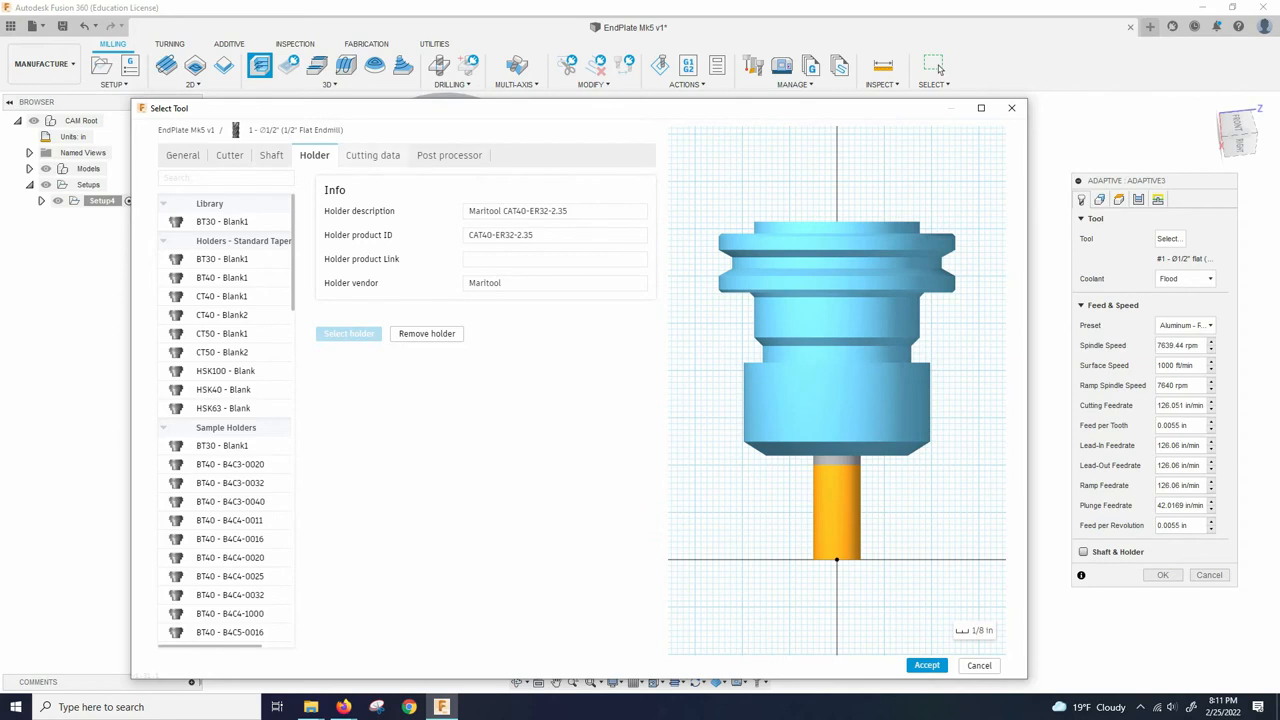
click(373, 155)
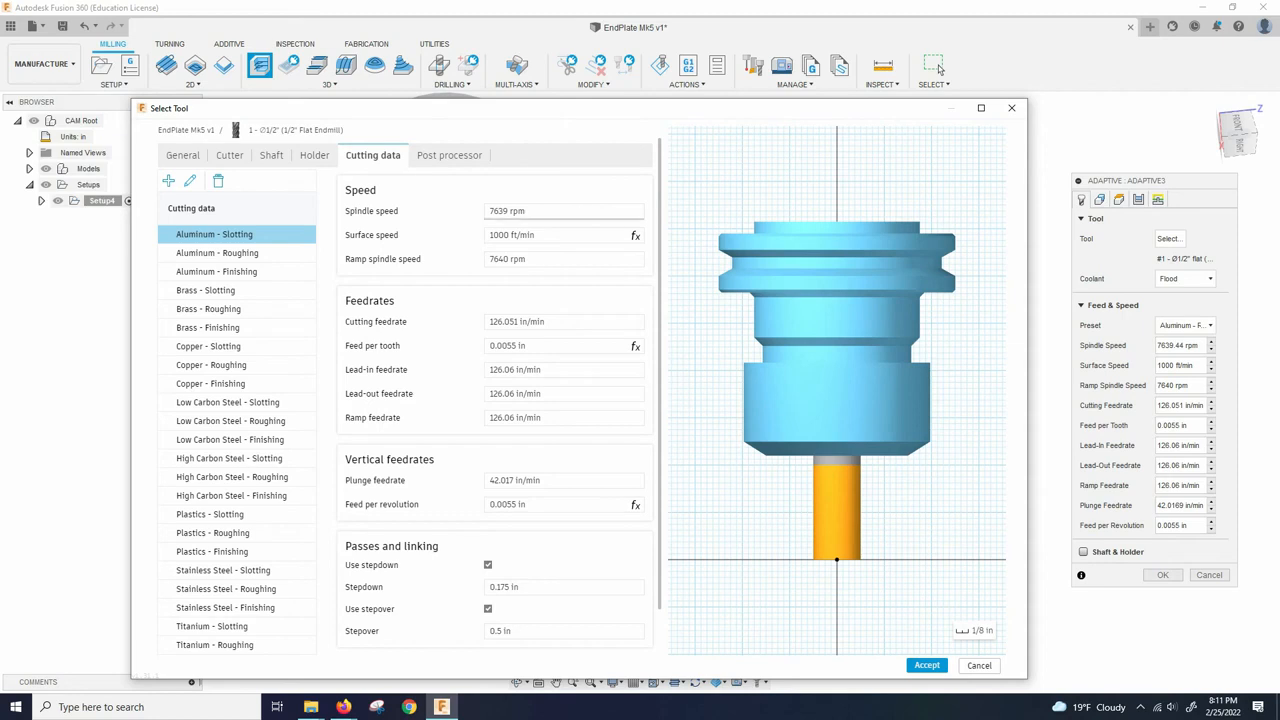
click(560, 346)
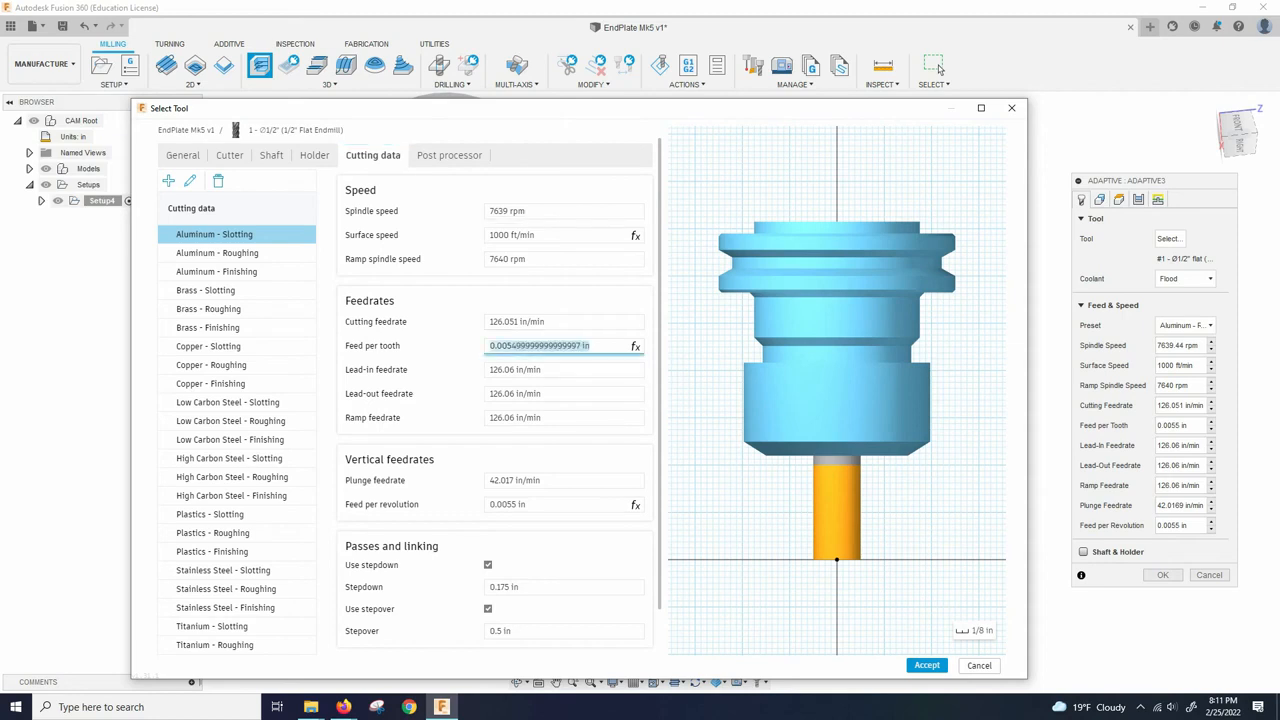
click(440, 346)
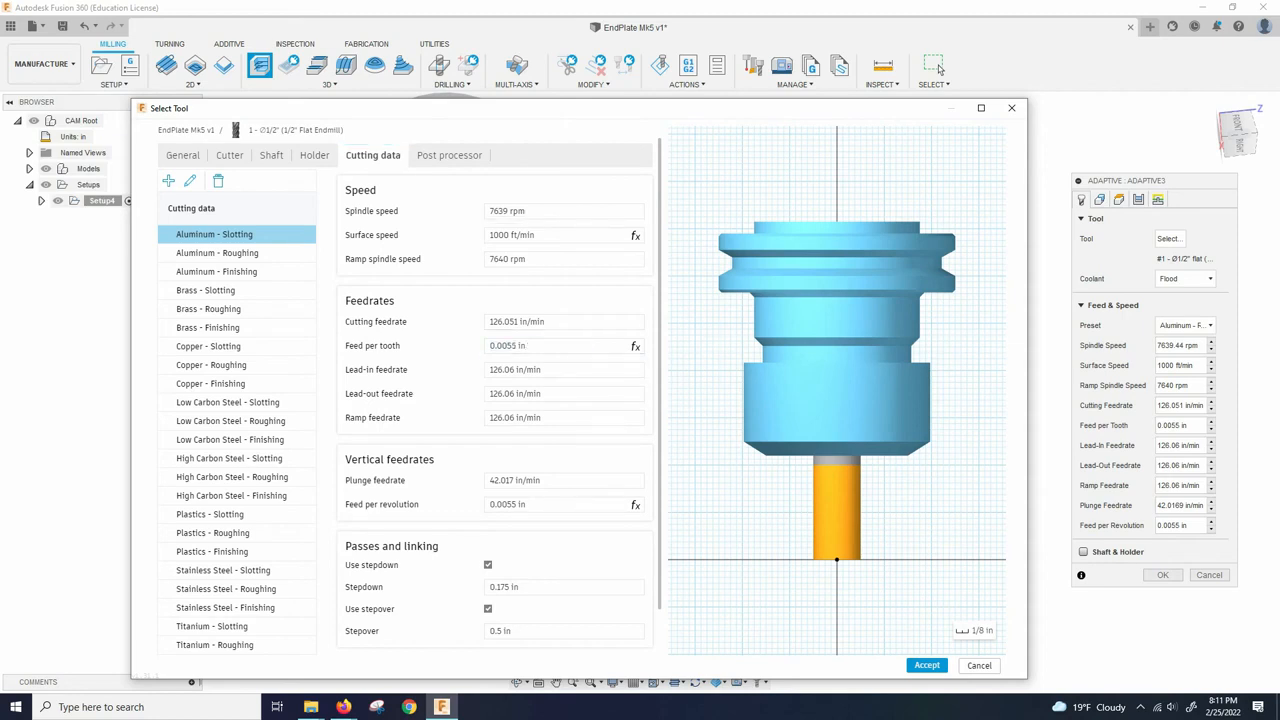
Switch to the Harvey Tool General Machining Guidelines page and examine the non-ferrous carbide end mill chip loads and milling formulas
key(alt+Tab)
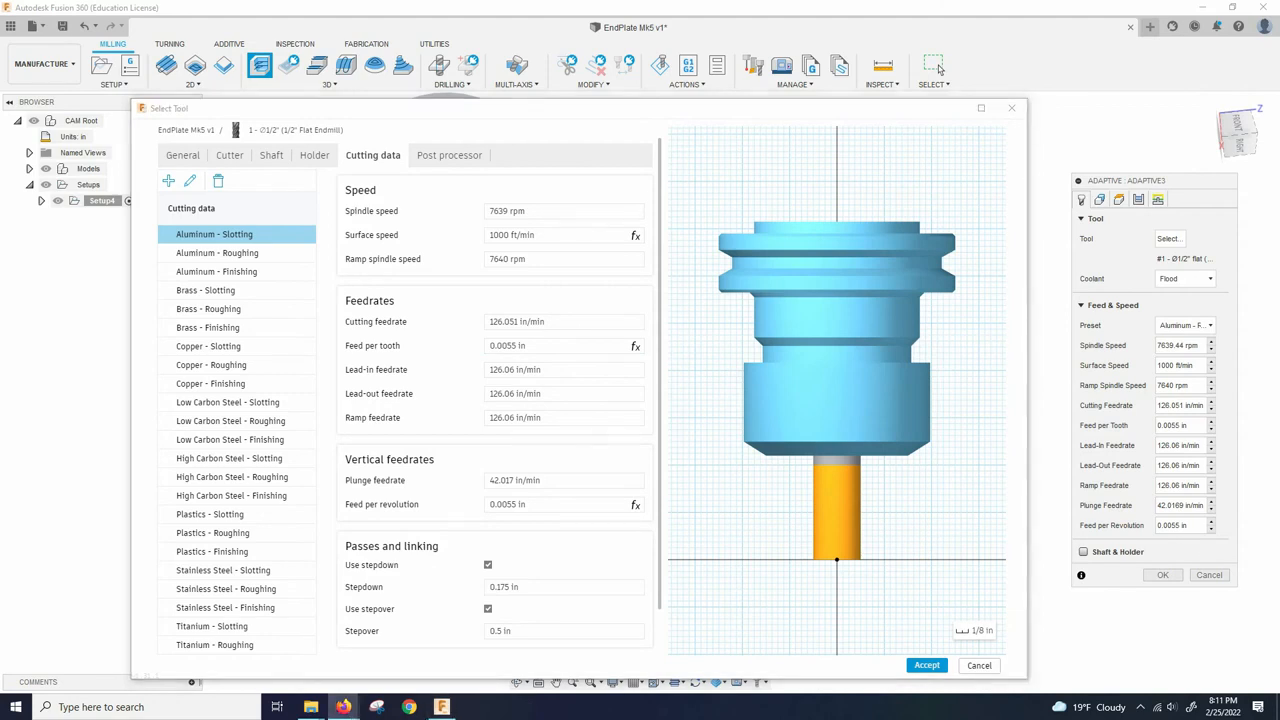
key(alt+Tab)
scroll(634, 366, up, 3)
scroll(634, 366, up, 5)
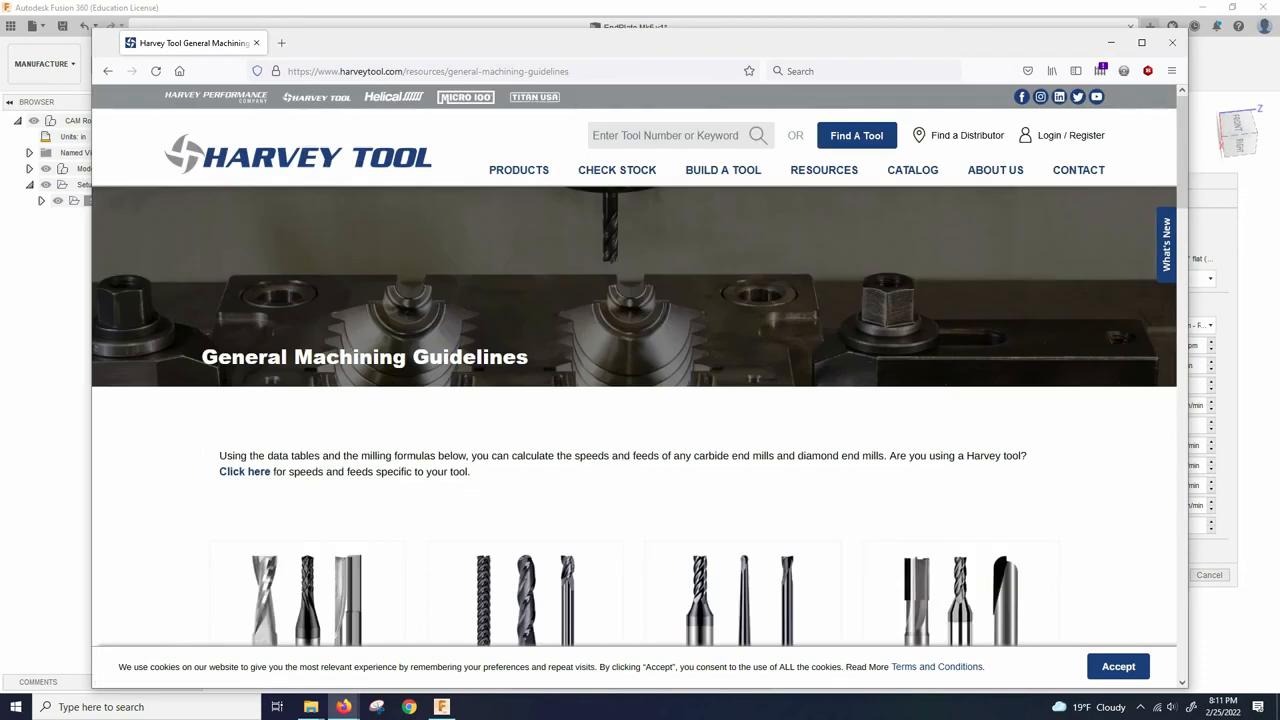
scroll(634, 366, down, 8)
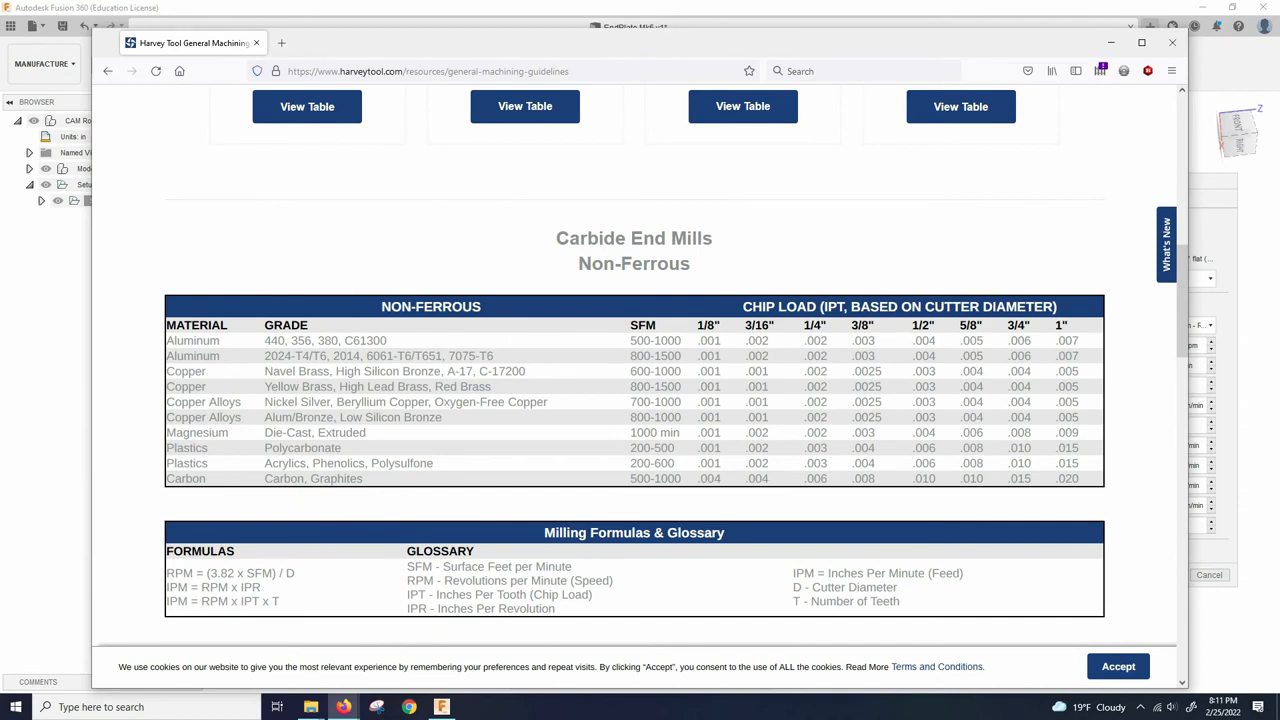
scroll(634, 365, down, 13)
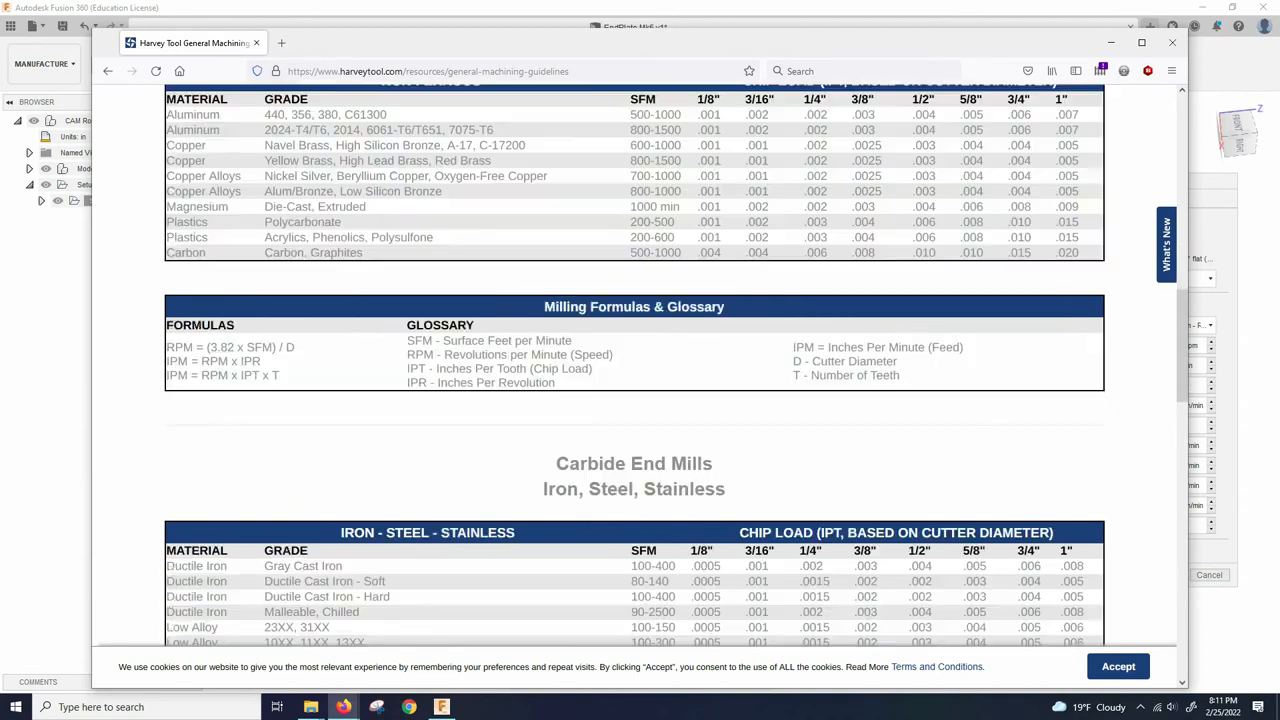
Look up the 1/2" cutter chip load for 6061 aluminum in the non-ferrous table and return to the Fusion 360 tool editor
scroll(634, 365, up, 14)
scroll(634, 365, up, 1)
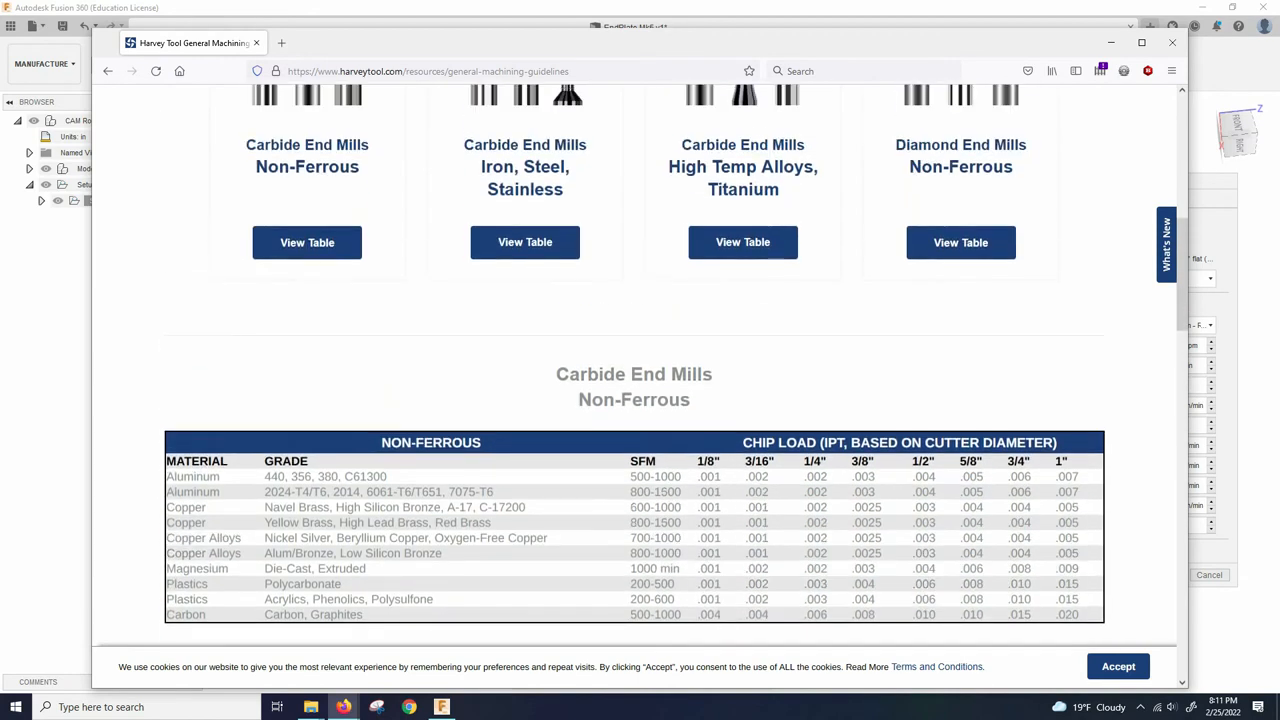
drag(600, 43, 586, 15)
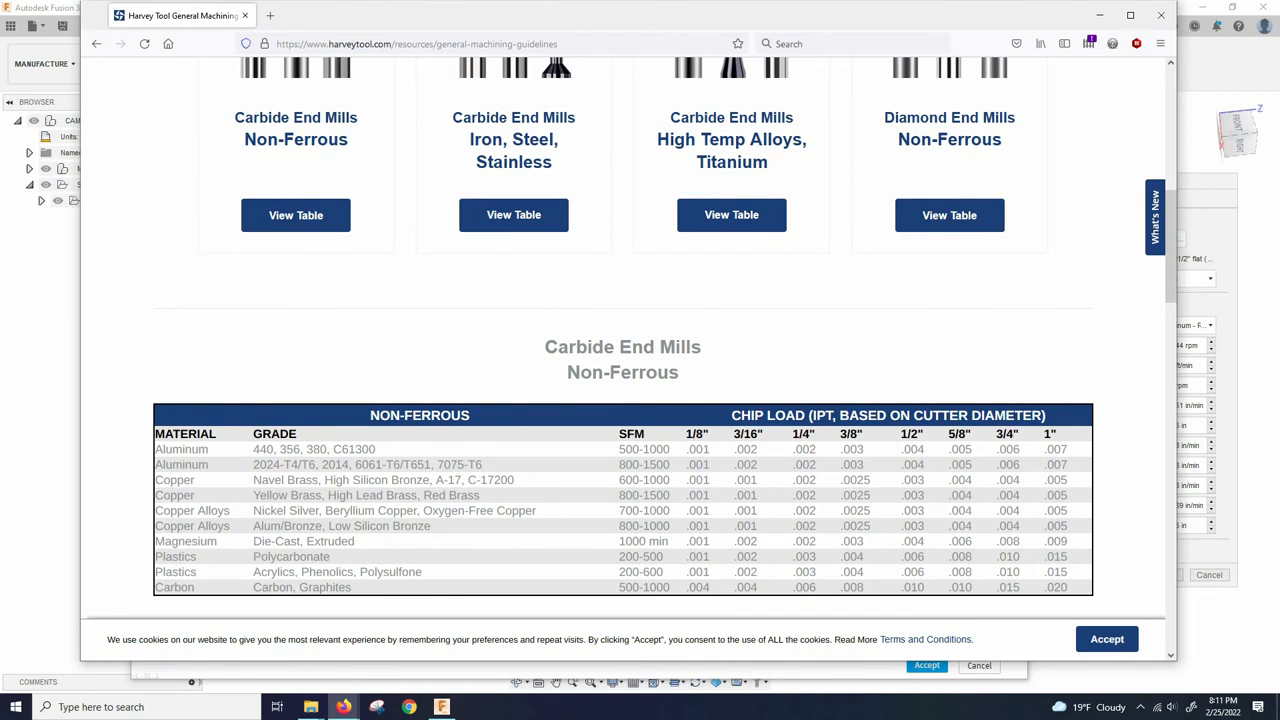
drag(925, 464, 900, 464)
drag(640, 15, 0, 120)
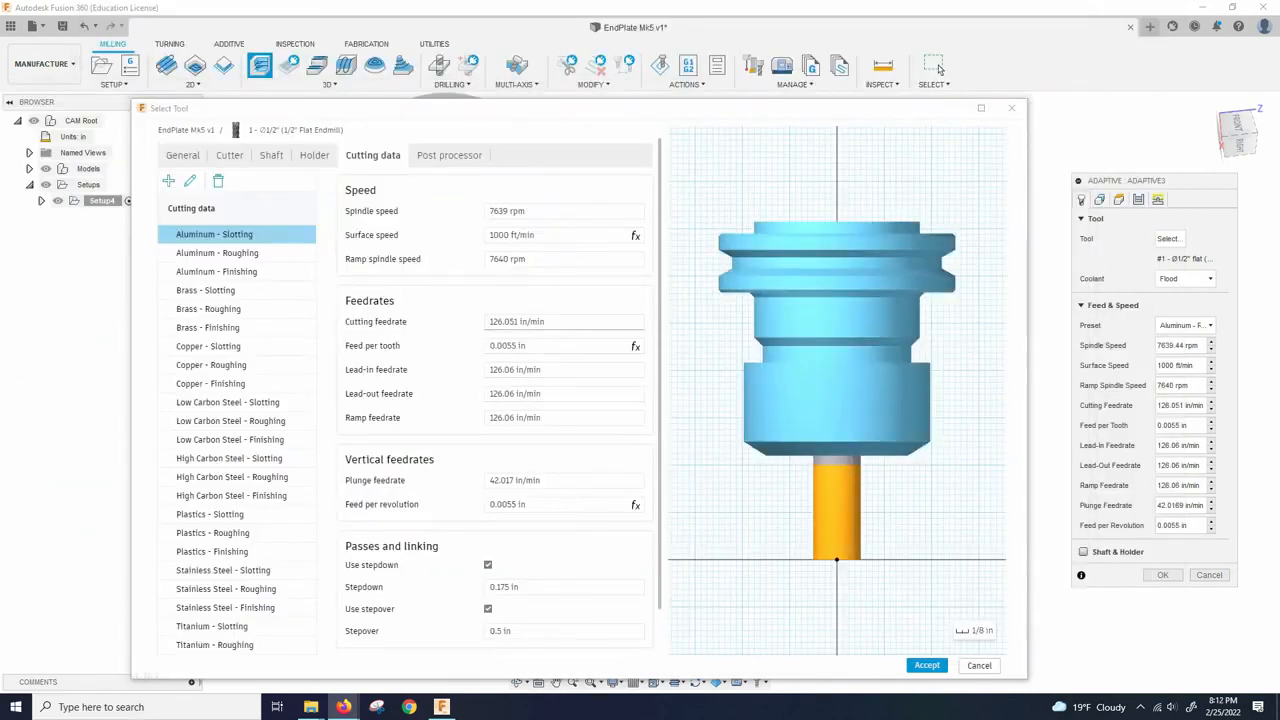
Set the Aluminum - Slotting feed per tooth of the 1/2" end mill to 0.004 in
click(560, 346)
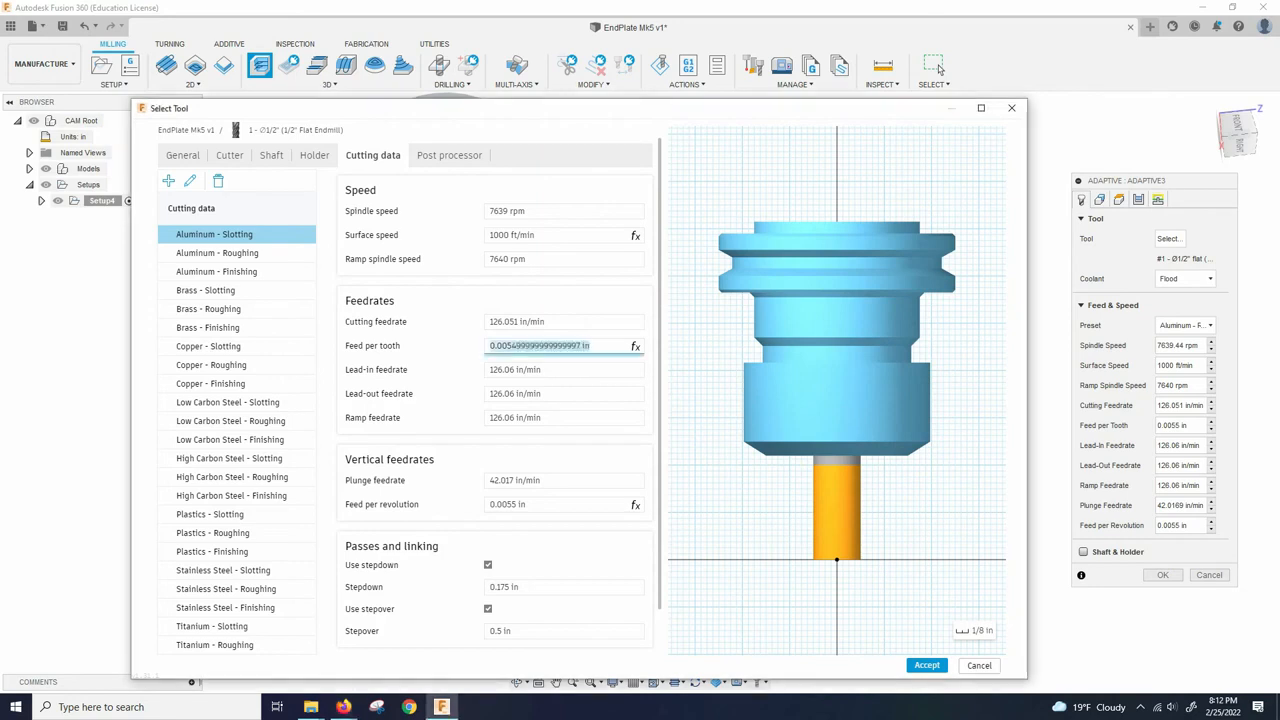
click(516, 346)
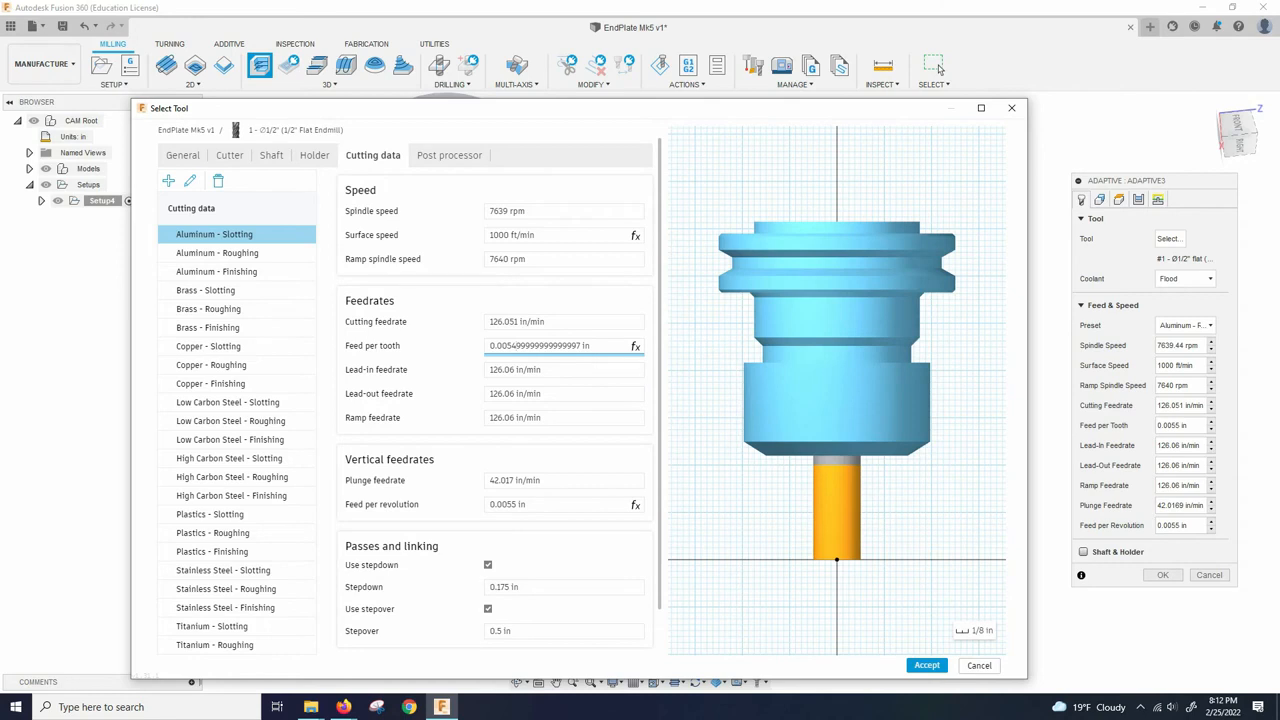
mouse_move(509, 346)
mouse_down()
mouse_move(581, 346)
mouse_move(507, 346)
mouse_up()
text(4)
key(Return)
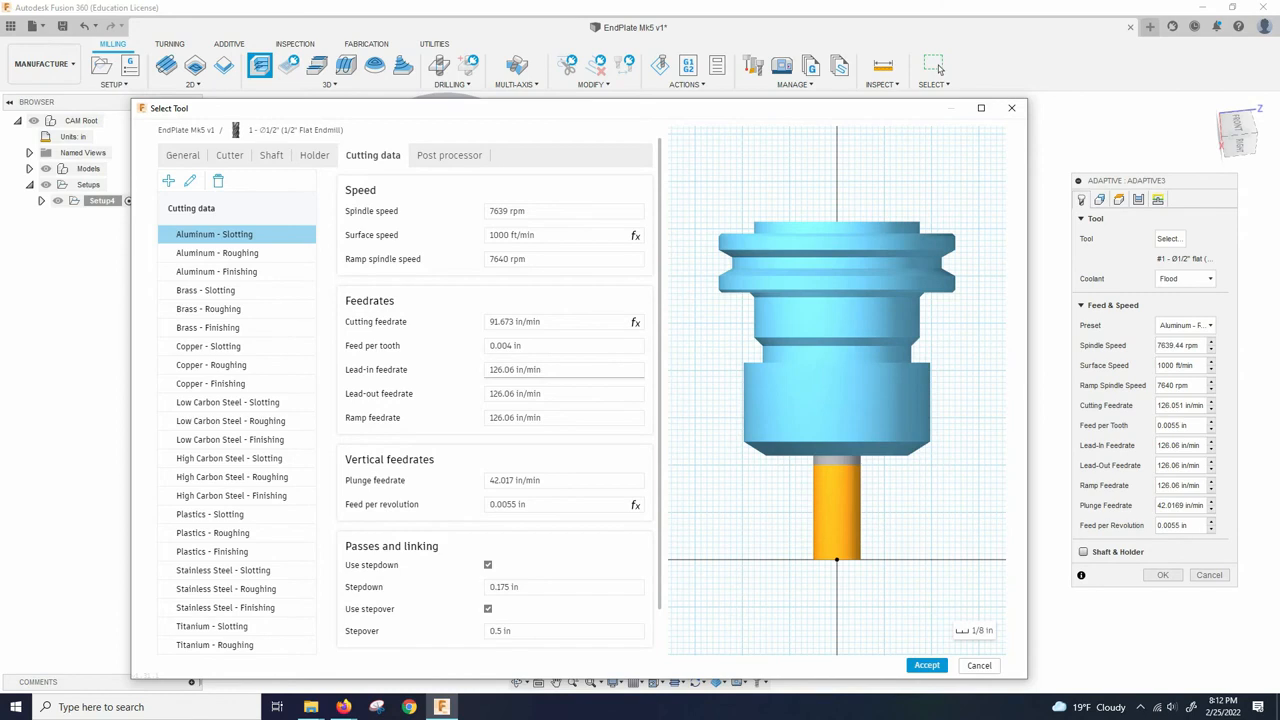
Set the lead-in, lead-out and ramp feedrates of the Aluminum - Slotting cutting data to 90 in/min
click(525, 370)
text(90)
key(Tab)
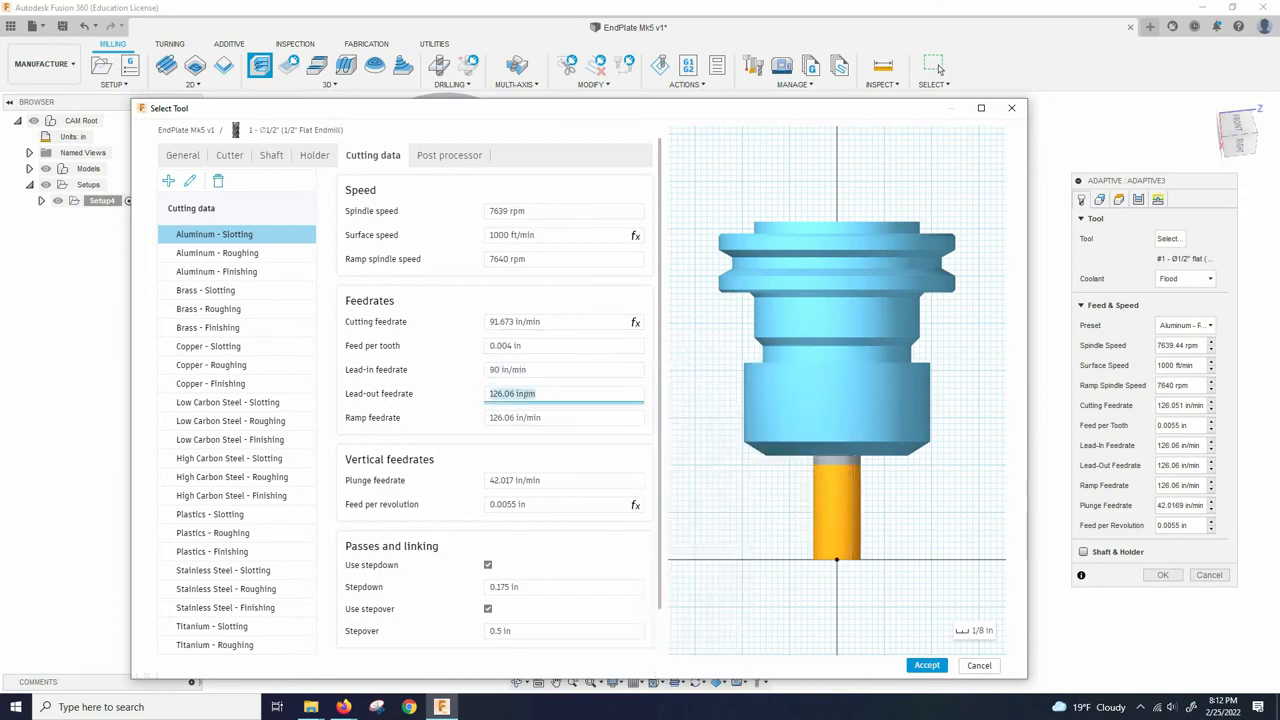
text(90)
key(Tab)
text(90)
key(Tab)
key(Return)
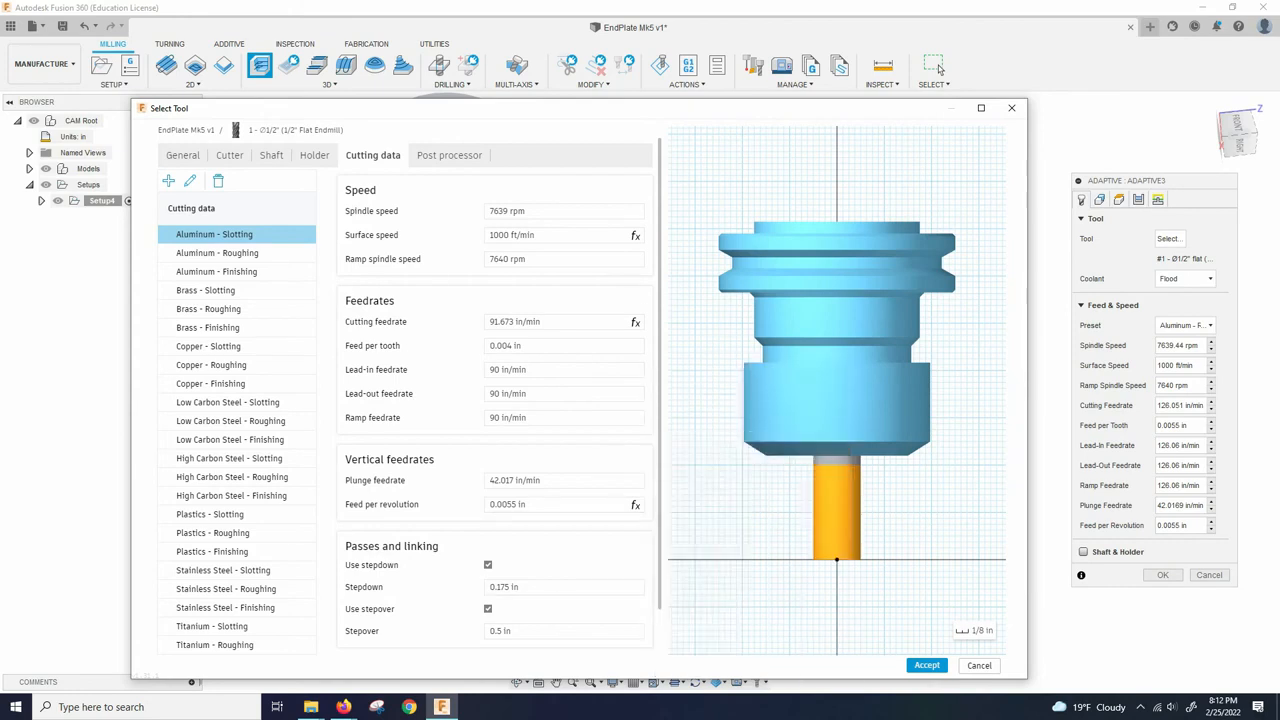
Set the vertical feed per revolution to 0.004 in and accept the edited end mill
click(550, 505)
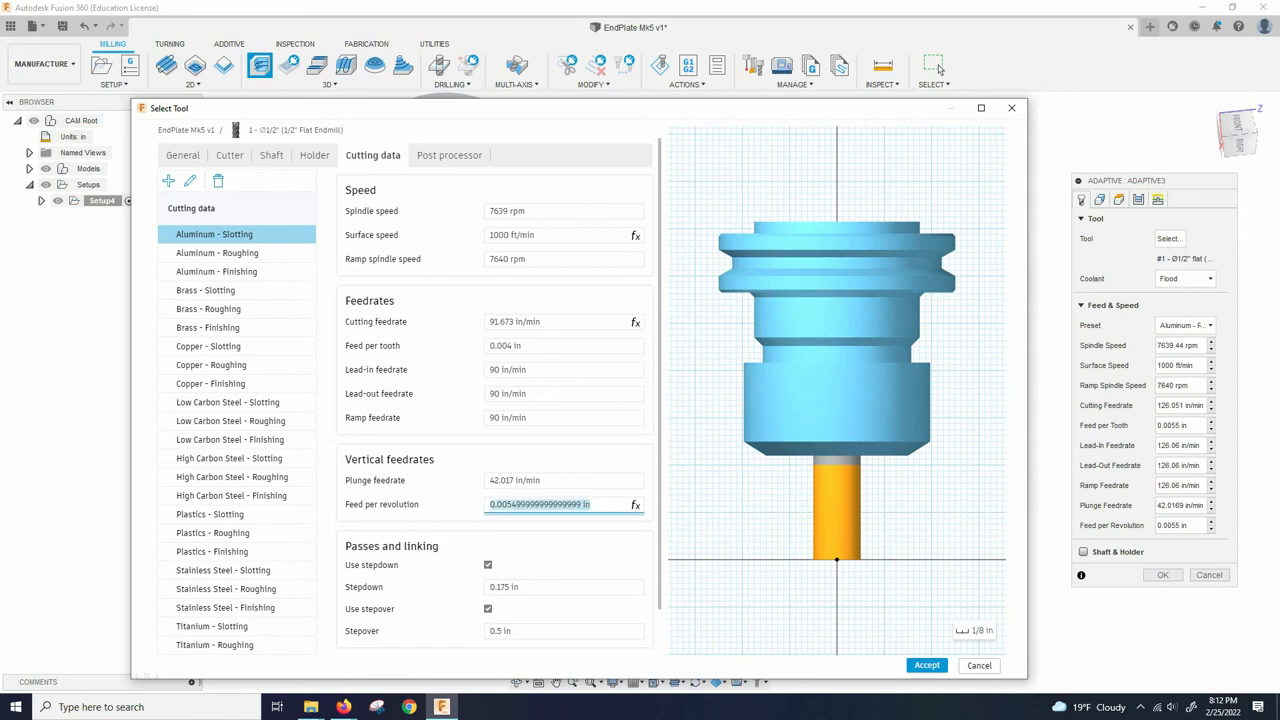
click(507, 504)
drag(507, 504, 591, 504)
text(4)
key(Tab)
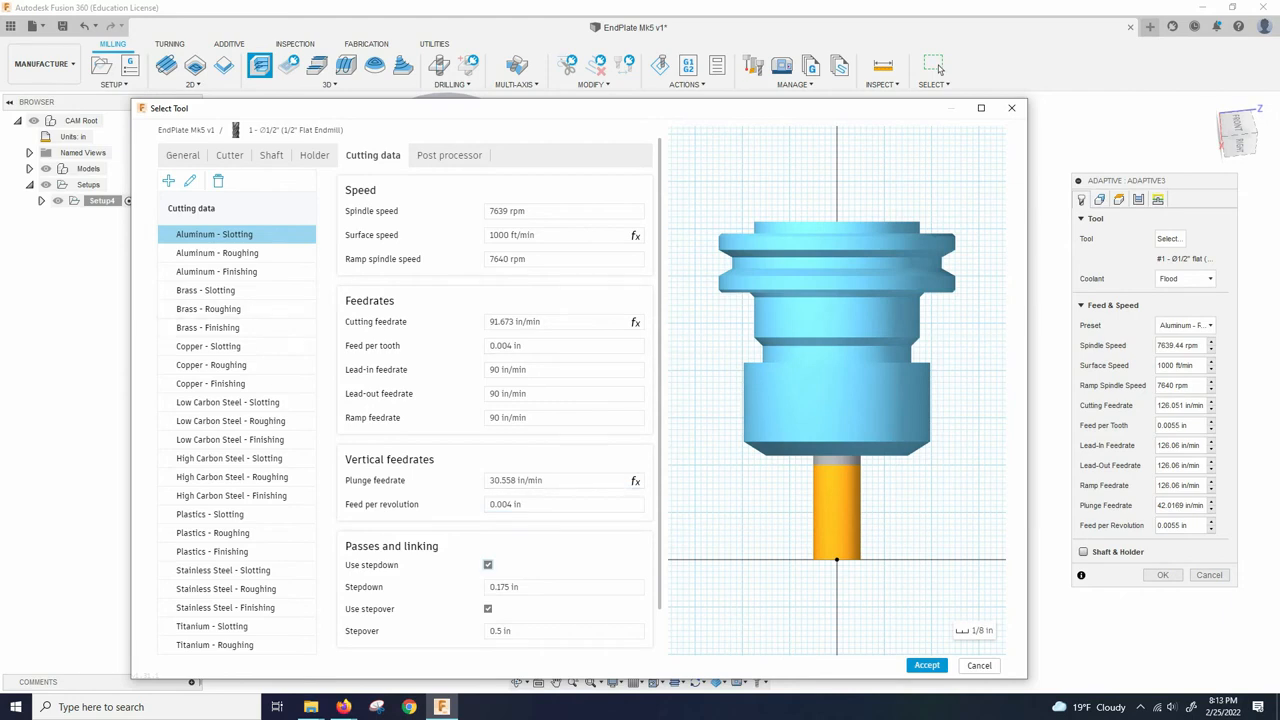
click(927, 665)
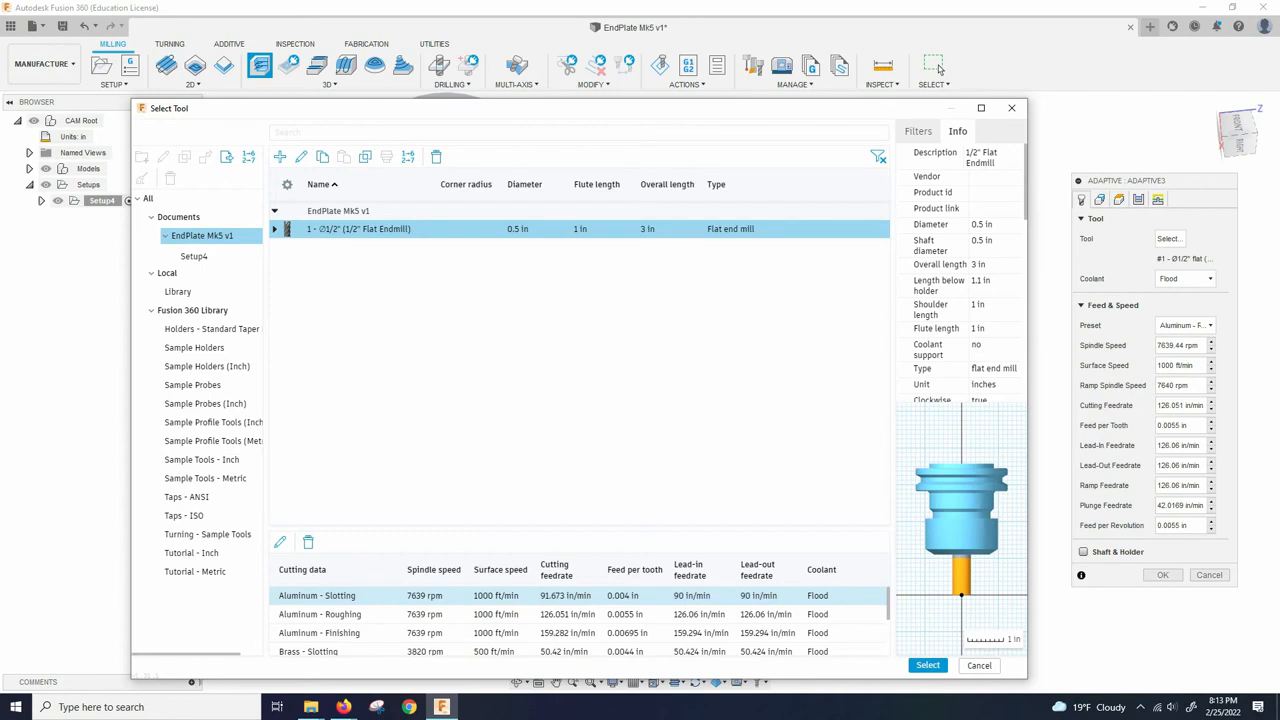
Assign the 1/2" Flat Endmill with the Aluminum - Slotting cutting data to the adaptive operation
click(578, 614)
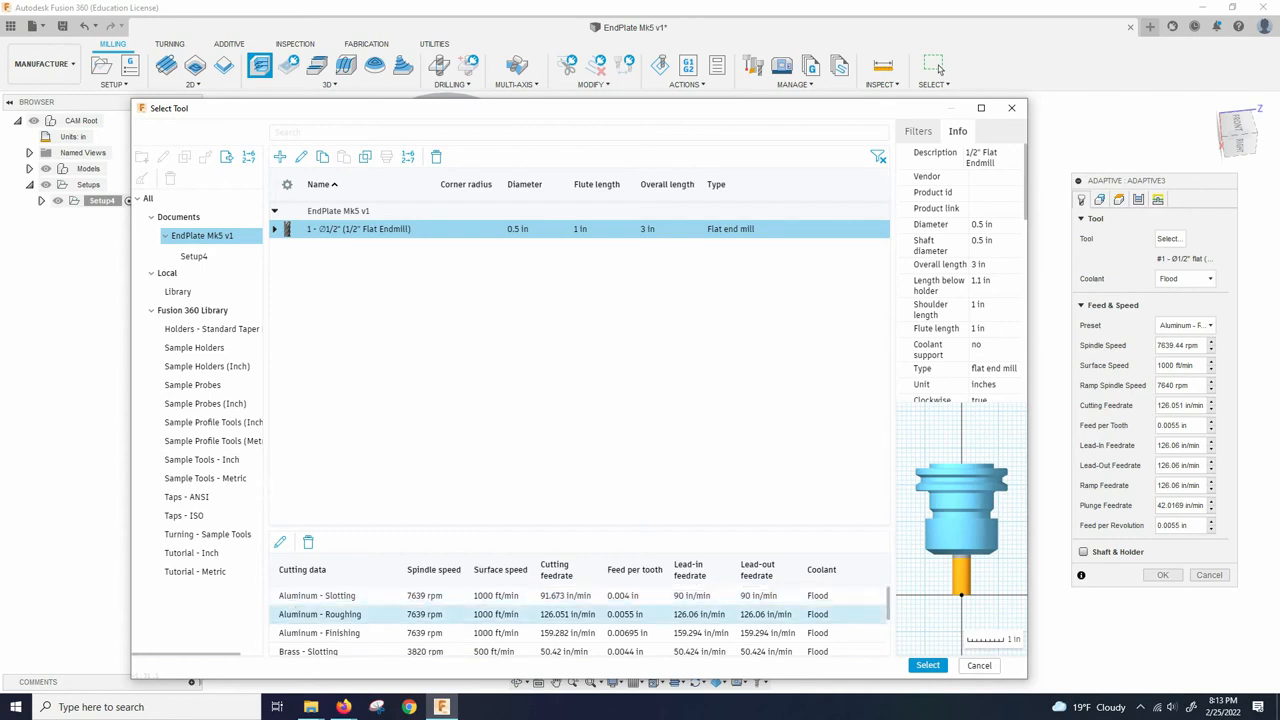
click(585, 596)
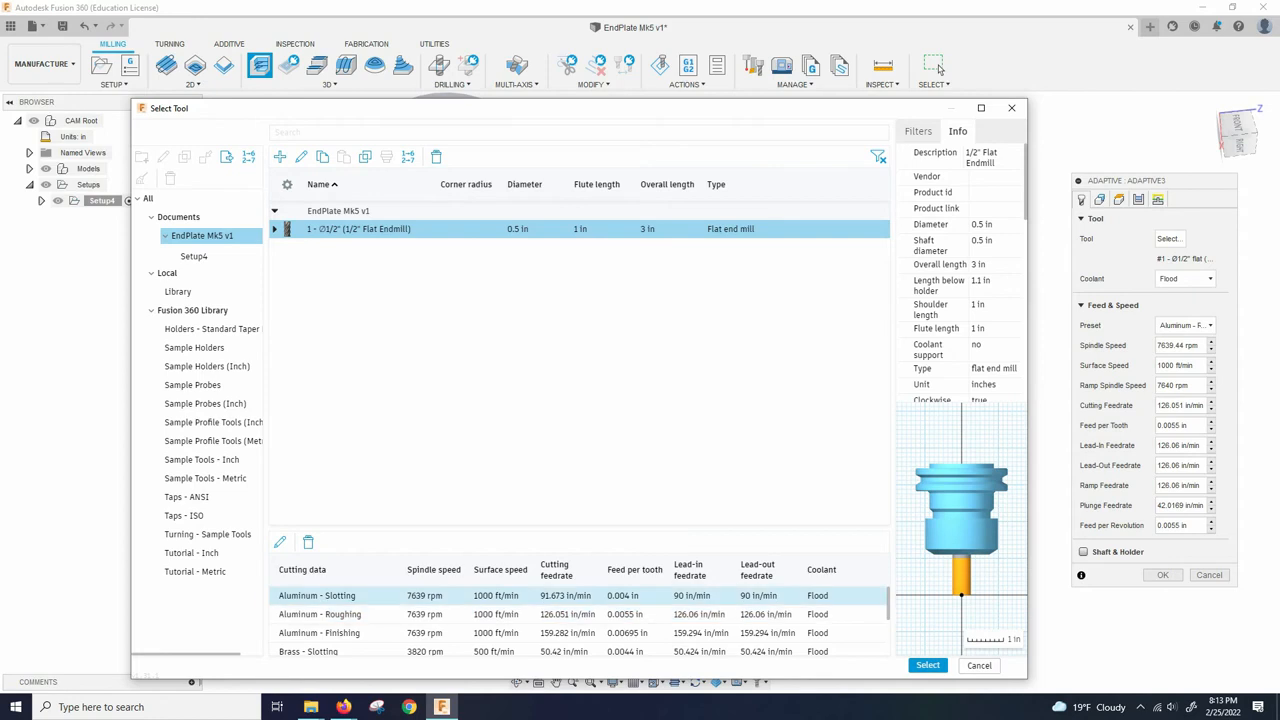
scroll(578, 614, down, 2)
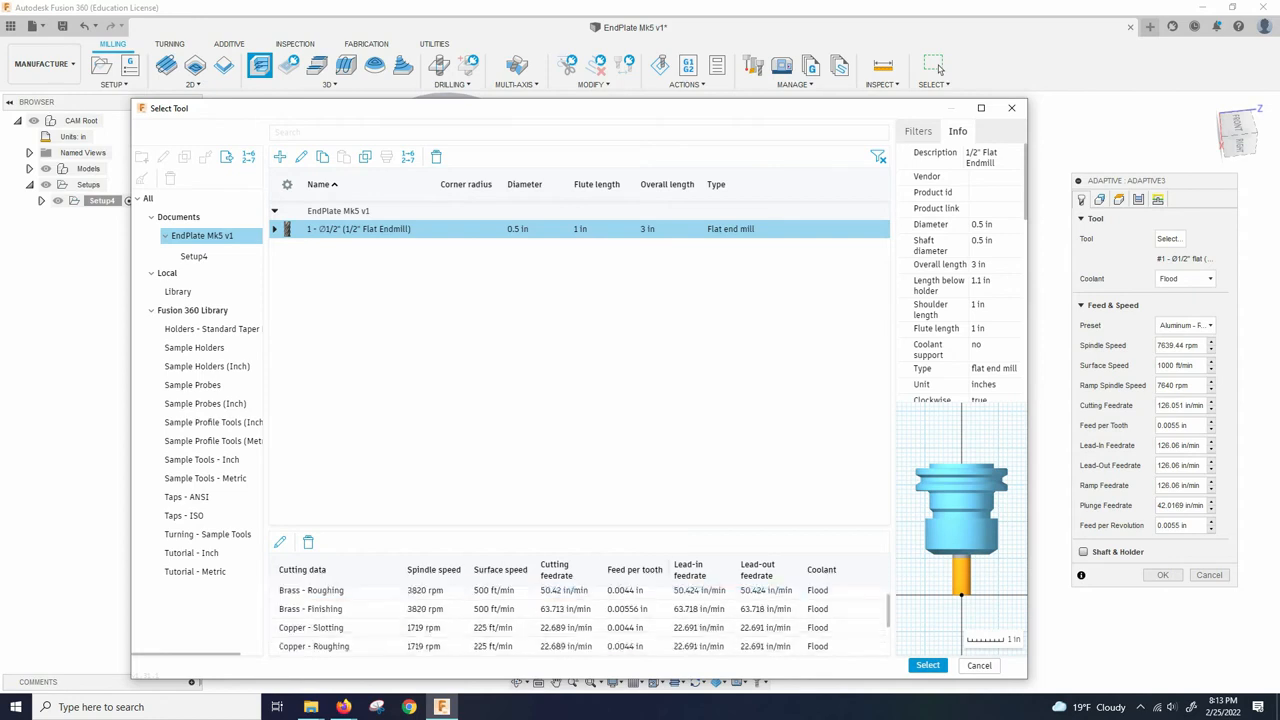
scroll(578, 614, up, 2)
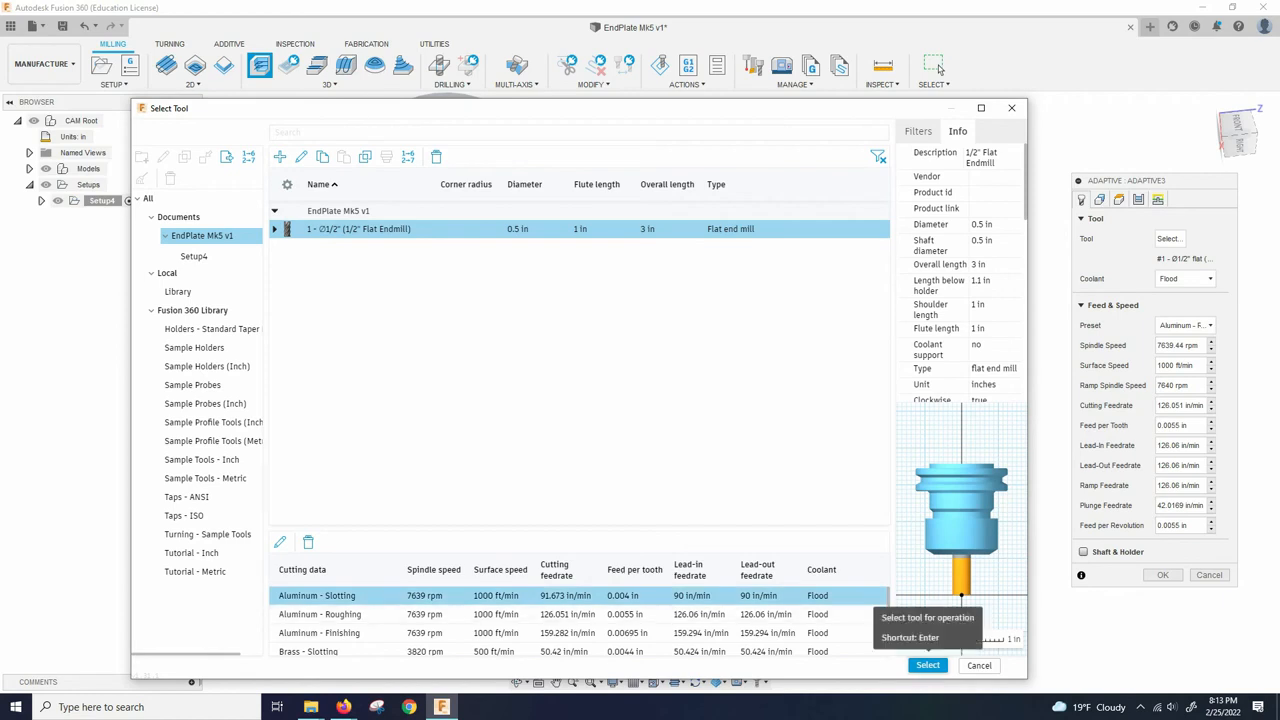
click(928, 665)
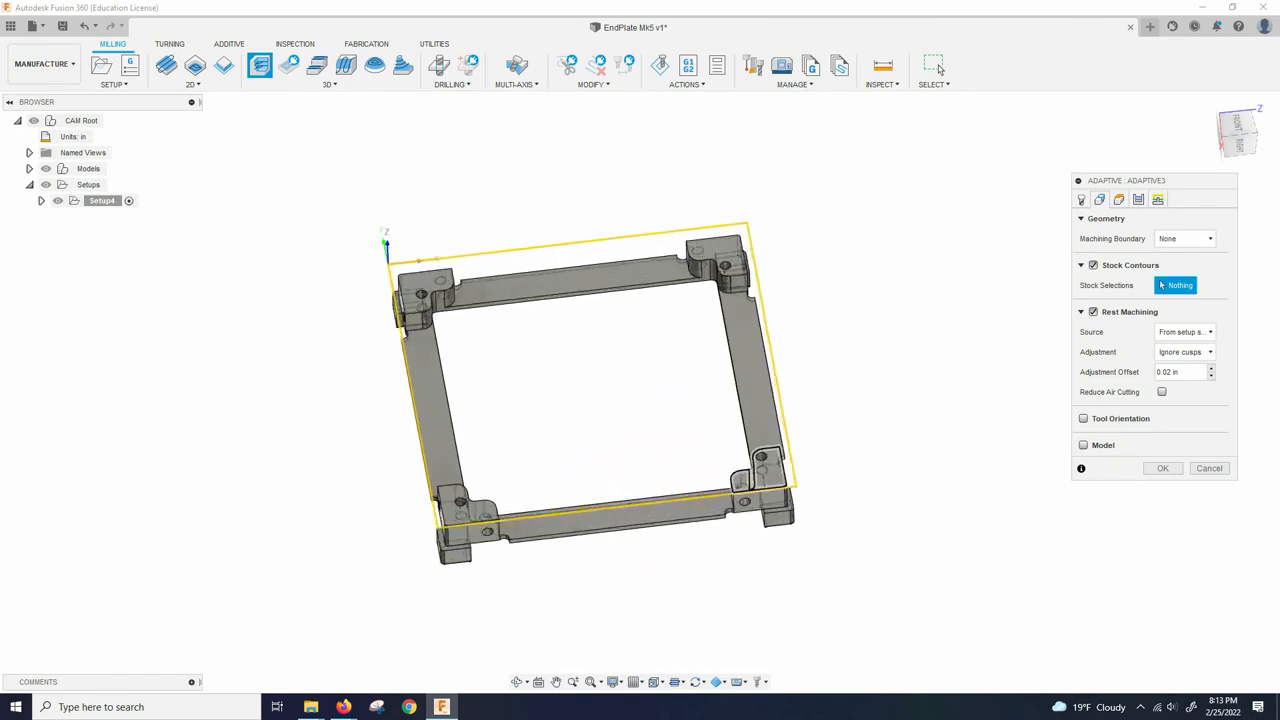
Define the operation's bottom height from a selection, using the upper face of the frame's thin front rail, and check the height planes
mouse_move(543, 360)
shift+middle_down()
mouse_move(560, 260)
mouse_move(543, 340)
shift+middle_up()
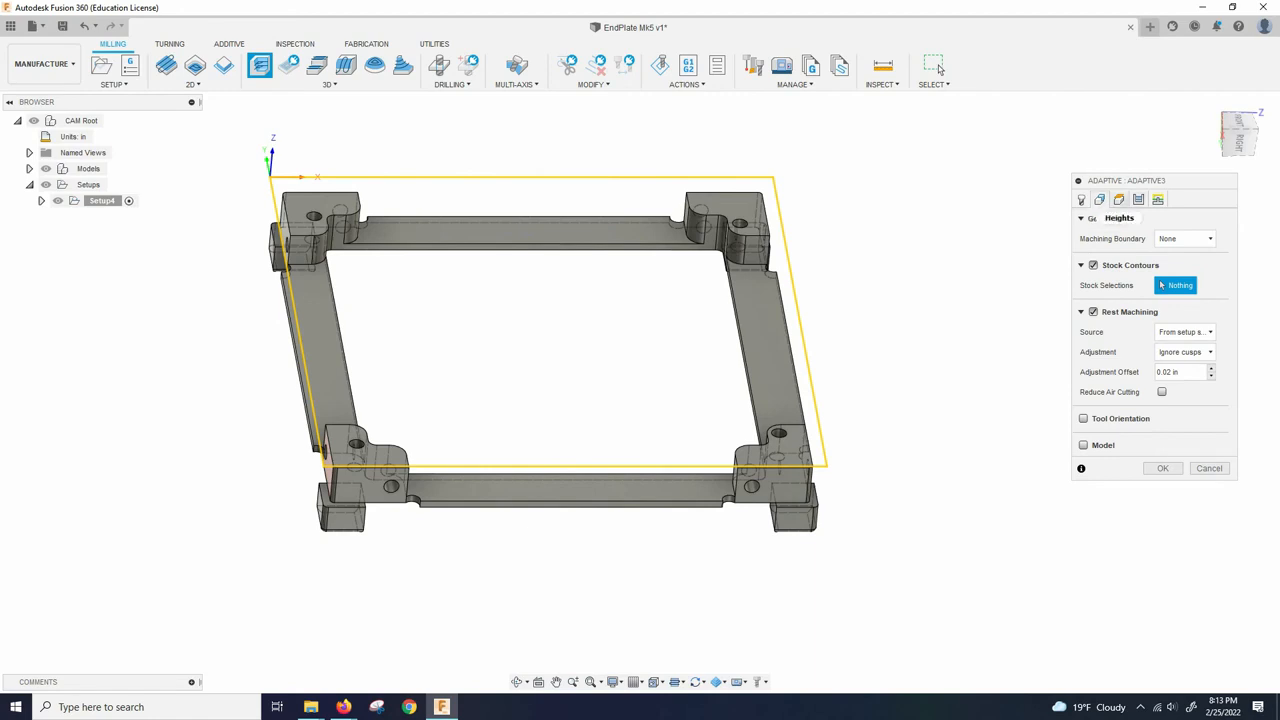
click(1119, 199)
scroll(690, 415, up, 1)
shift+middle_drag(690, 415, 684, 342)
shift+middle_drag(693, 258, 690, 262)
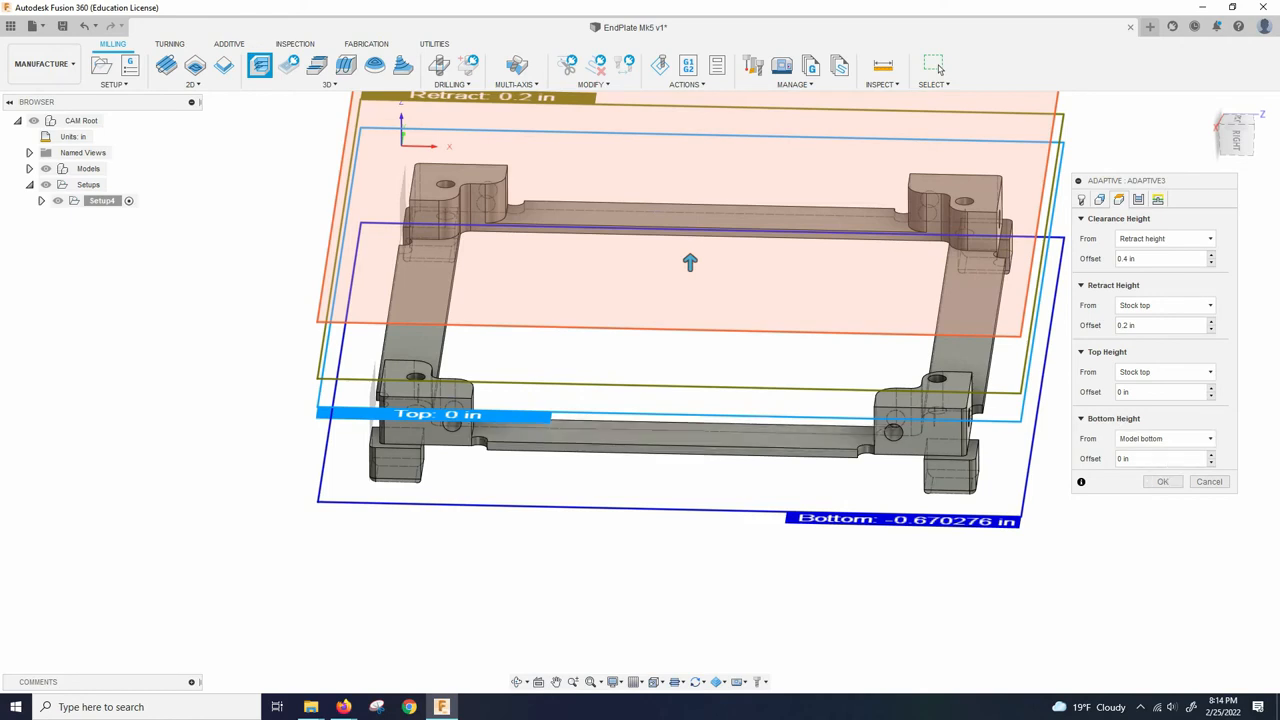
click(1165, 438)
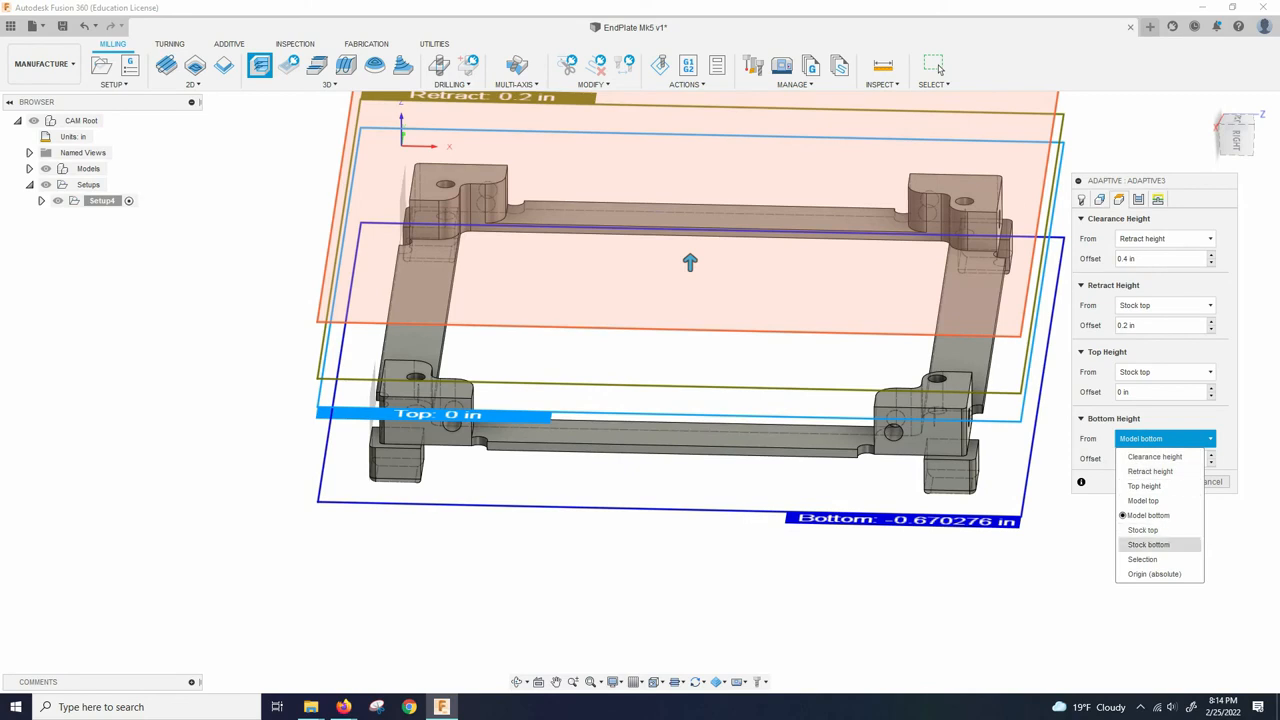
click(1142, 559)
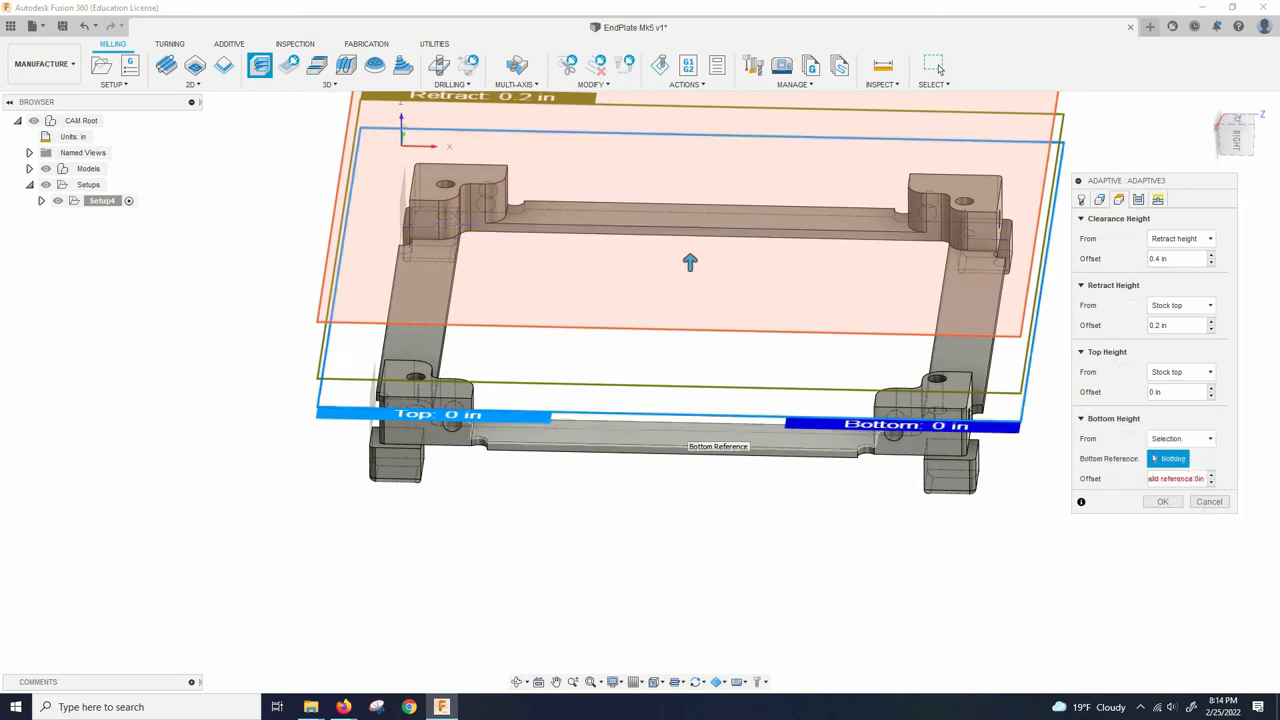
click(720, 446)
scroll(690, 262, up, 5)
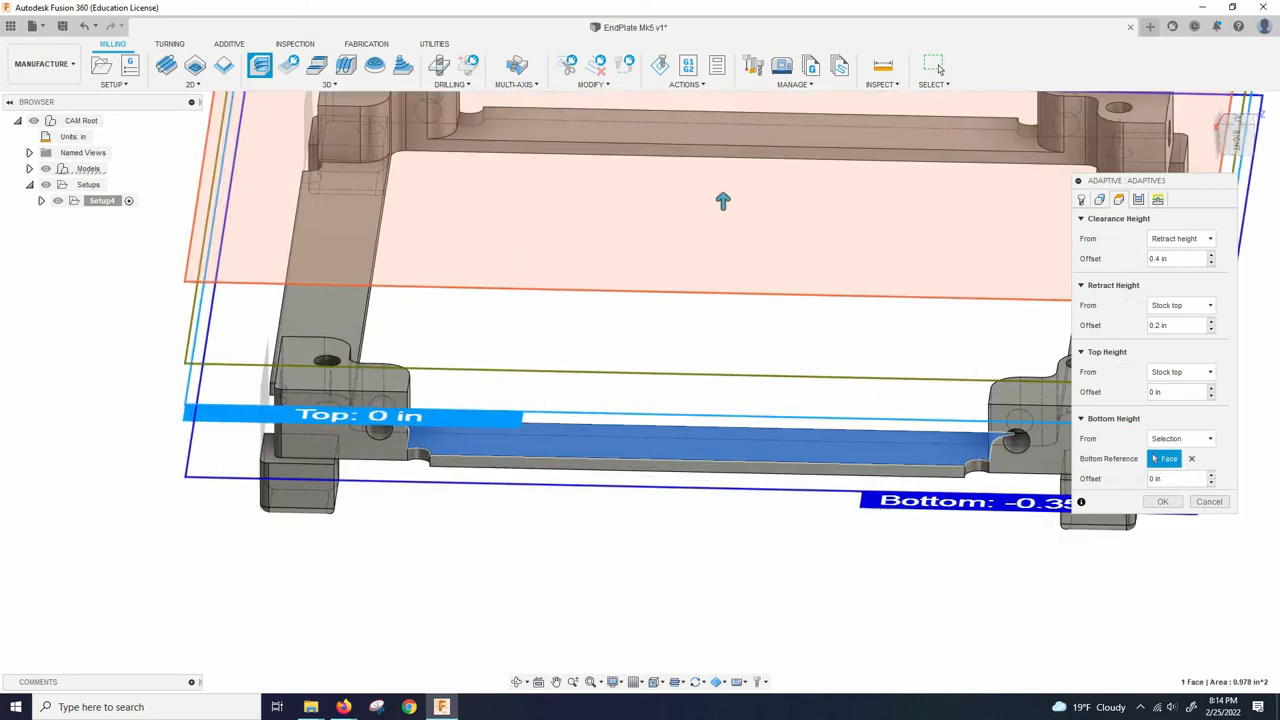
shift+middle_drag(725, 260, 725, 292)
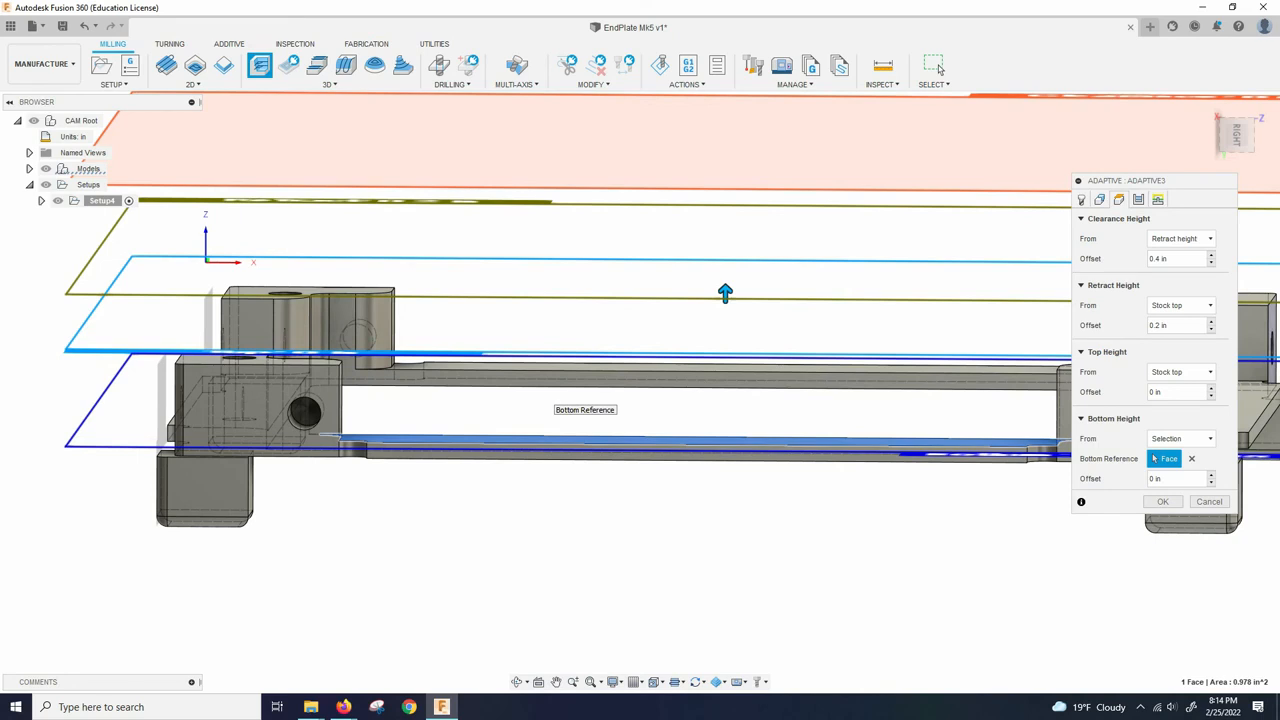
scroll(700, 305, down, 3)
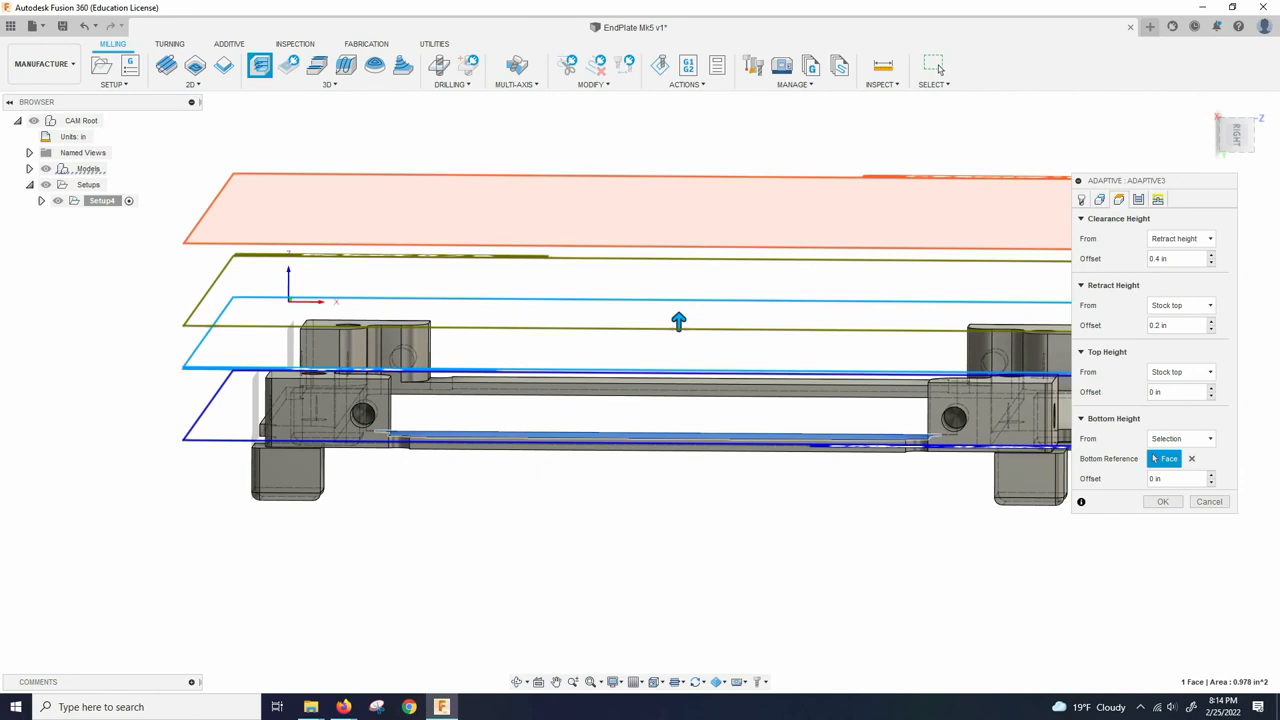
scroll(420, 480, down, 3)
scroll(720, 430, up, 2)
shift+middle_drag(720, 440, 717, 404)
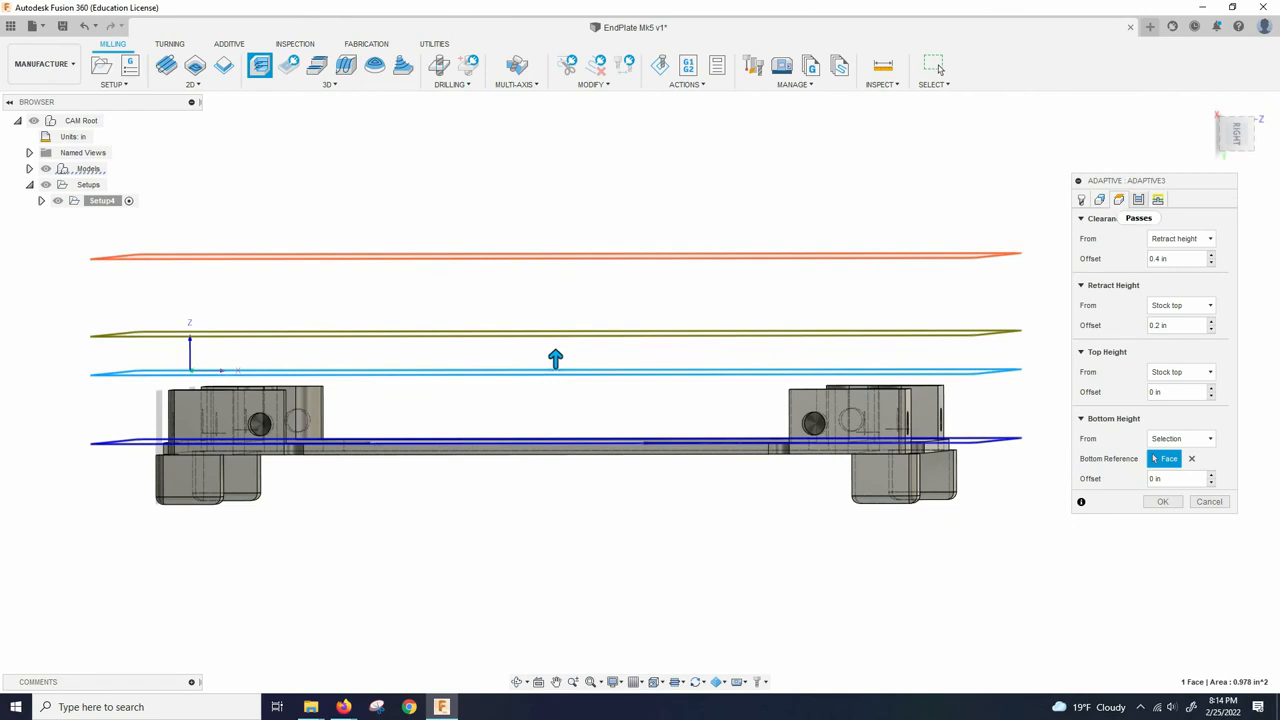
Set the optimal load of the adaptive passes to .5*.7 in
click(1138, 200)
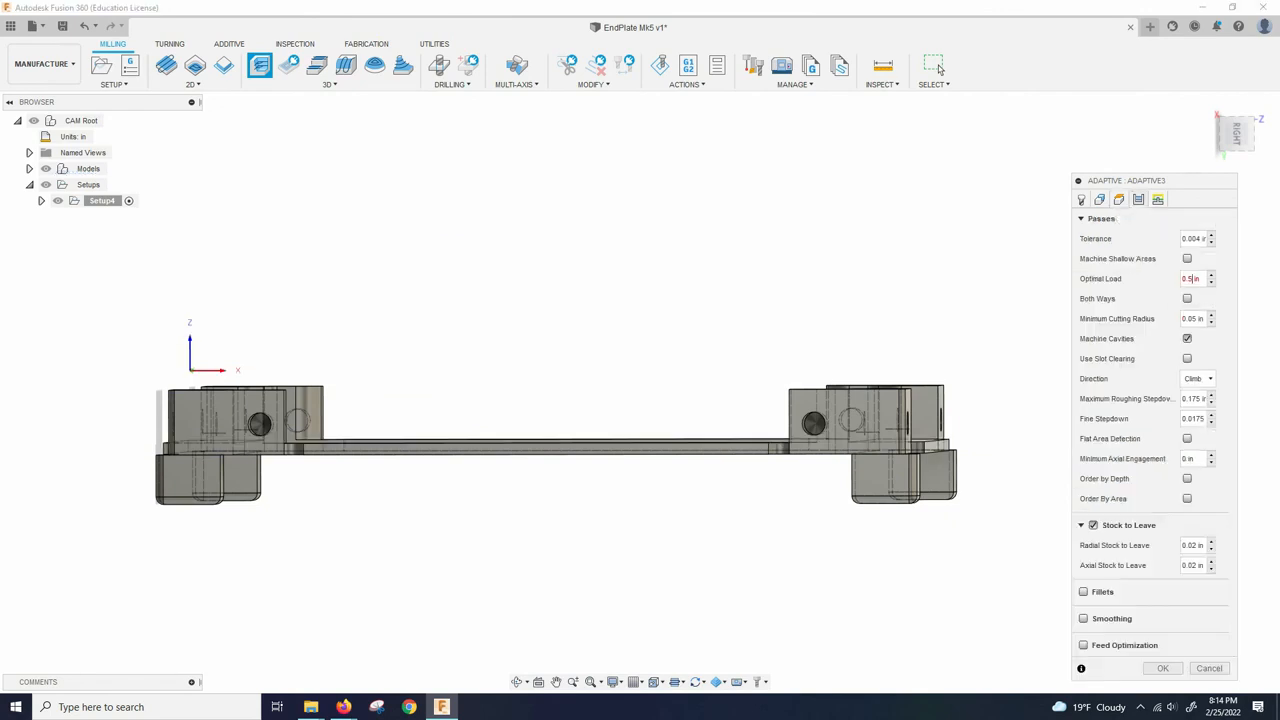
scroll(768, 417, down, 3)
scroll(765, 417, up, 1)
shift+middle_drag(765, 417, 765, 462)
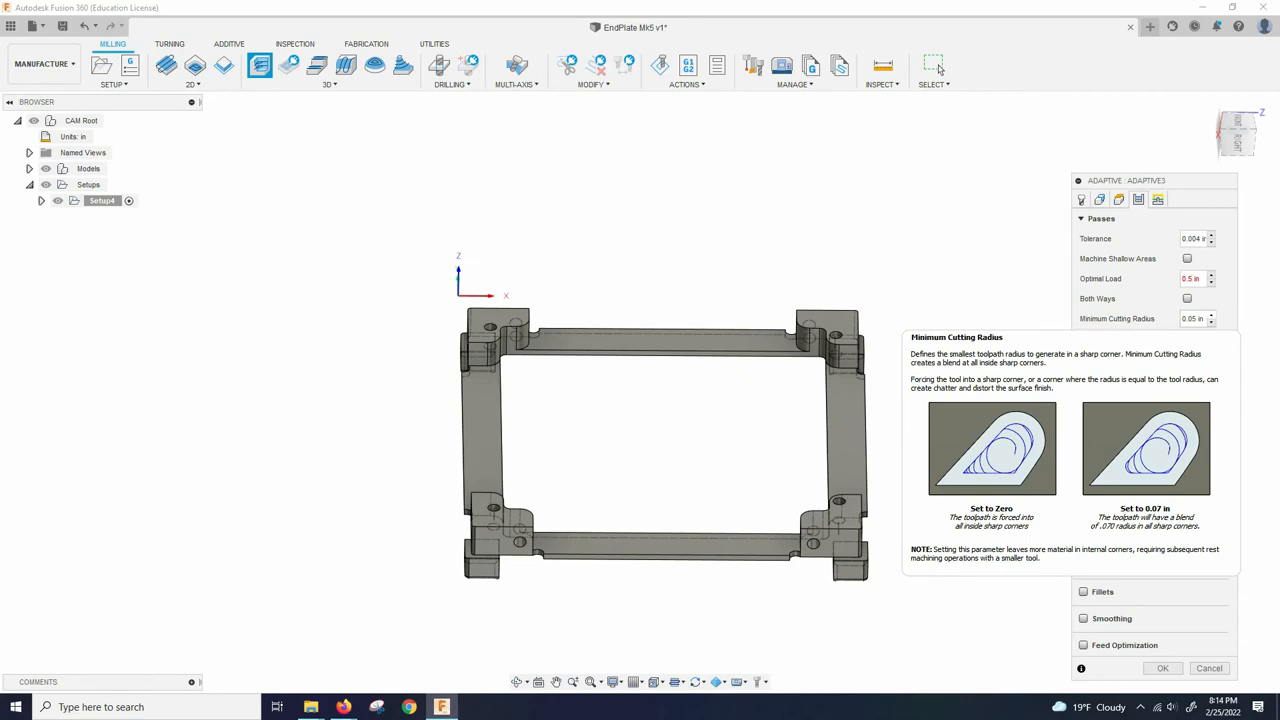
key(BackSpace)
text(3)
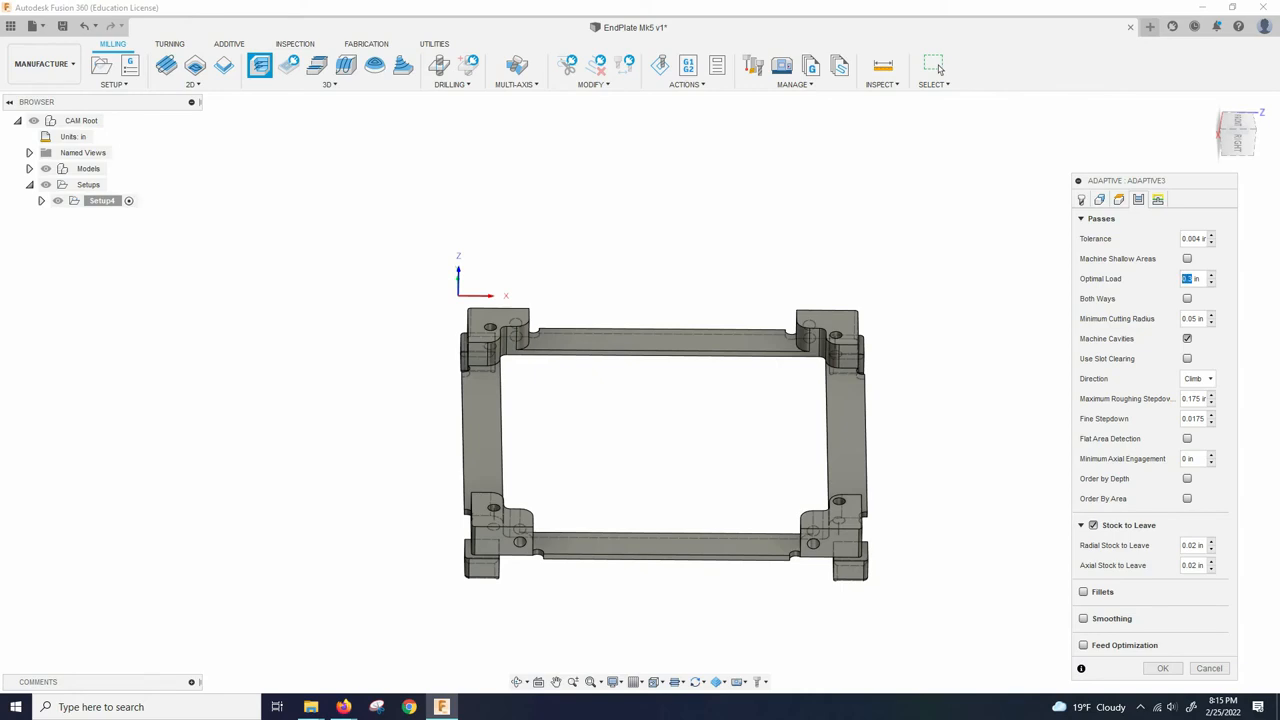
text(5)
key(Tab)
click(1183, 279)
scroll(730, 440, down, 2)
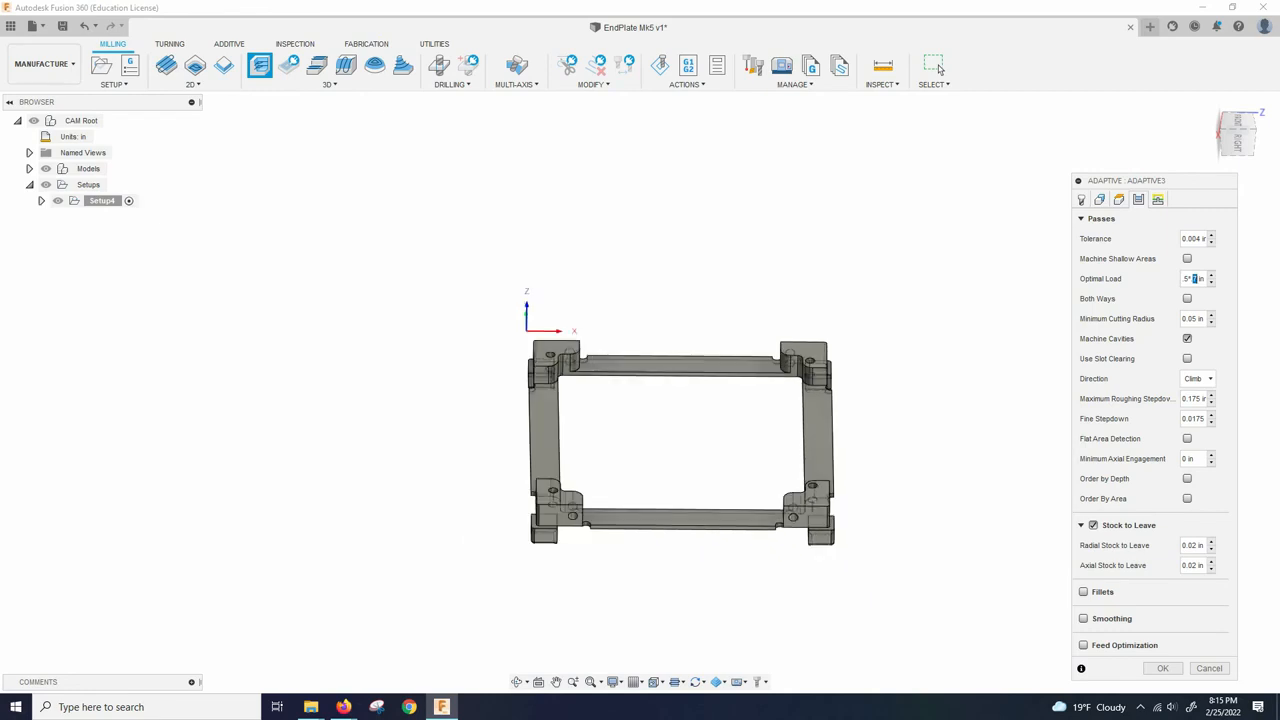
Set the radial stock to leave to 0.01 in and the axial stock to leave to 0.0 in
scroll(735, 455, up, 5)
mouse_move(735, 455)
shift+middle_down()
mouse_move(737, 370)
mouse_move(722, 392)
mouse_move(755, 440)
shift+middle_up()
scroll(838, 380, down, 3)
scroll(856, 382, up, 1)
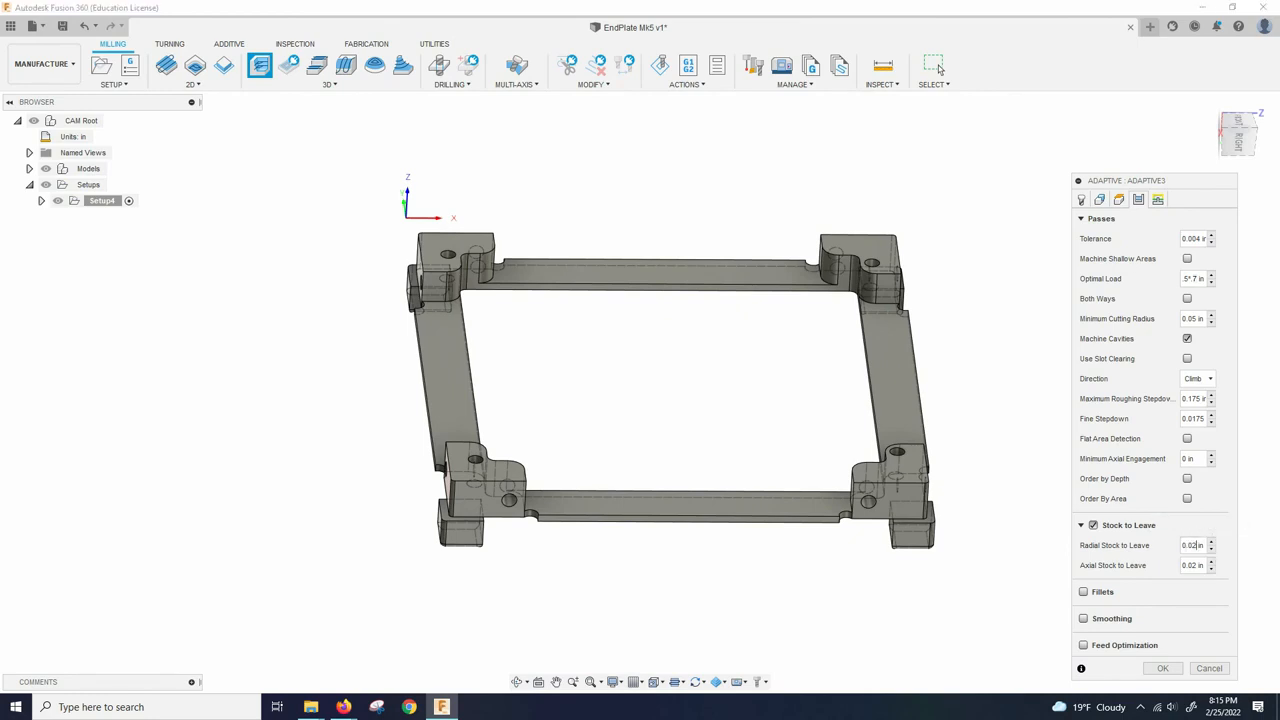
key(BackSpace)
text(1)
key(BackSpace)
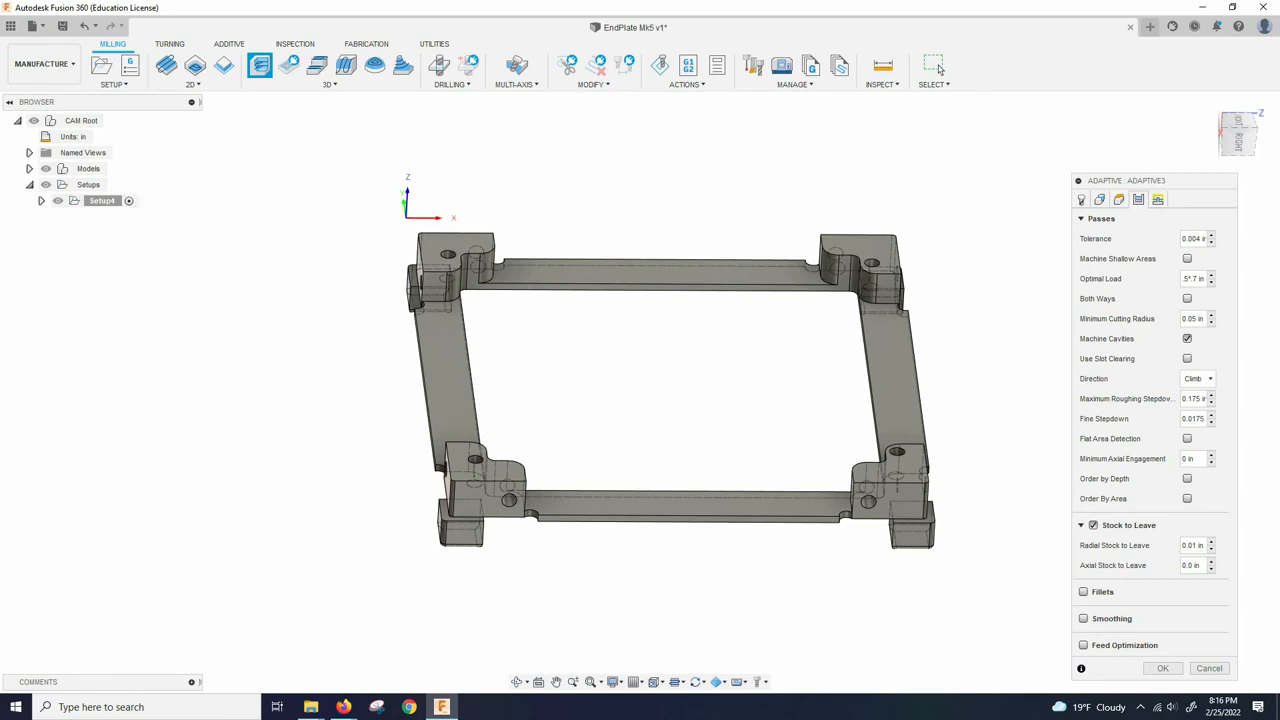
Check the linking and passes settings and confirm the adaptive operation to generate its toolpath
click(1158, 200)
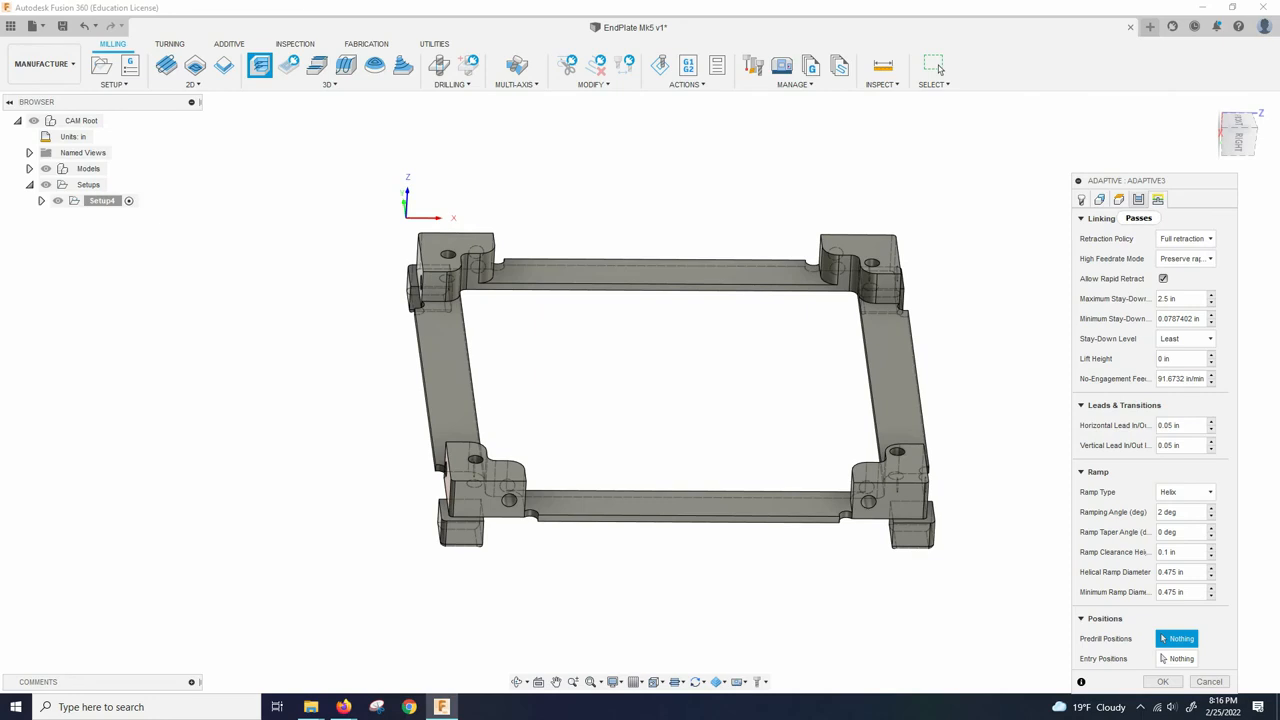
click(1138, 199)
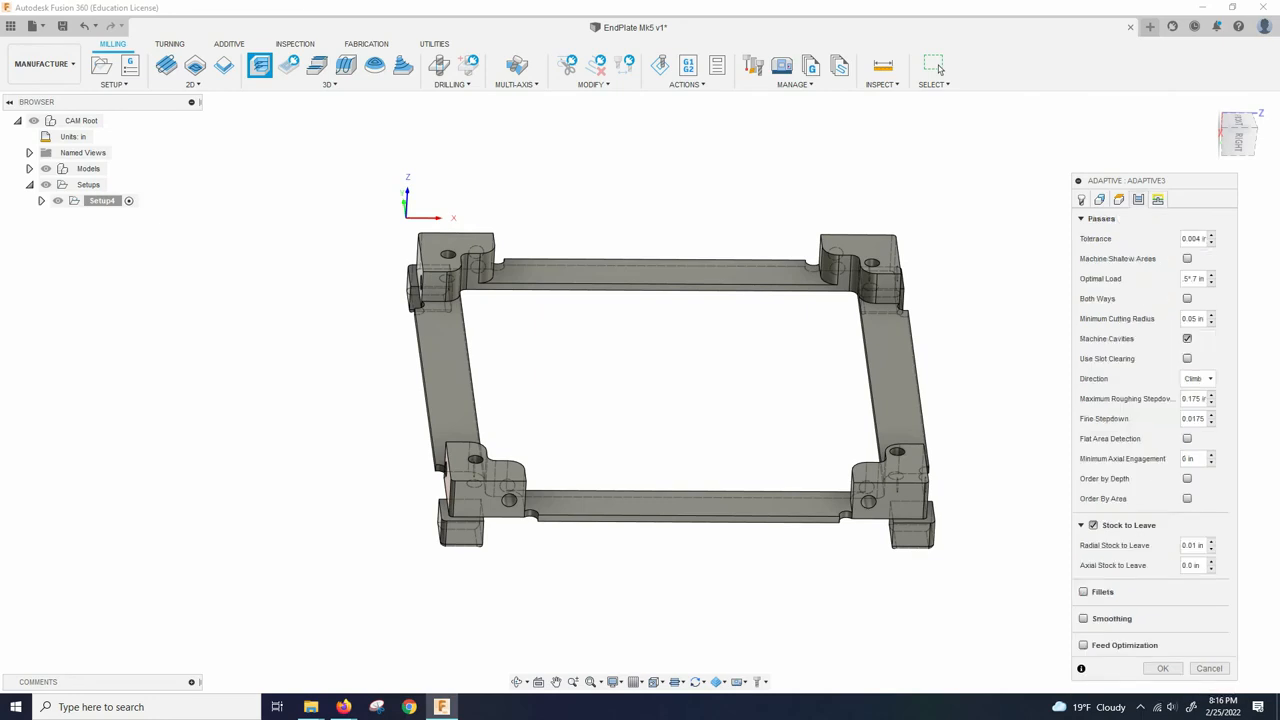
click(1163, 668)
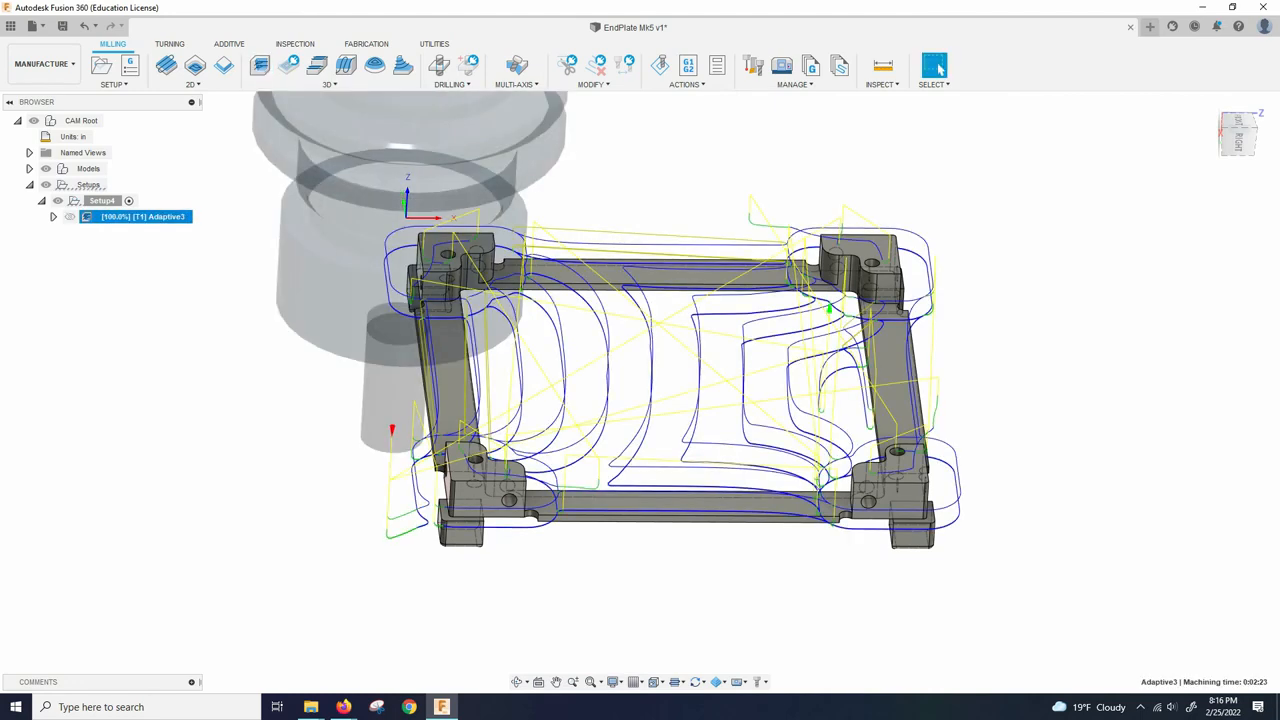
Examine the generated adaptive toolpath around the frame's corner blocks and rails against the stock
scroll(740, 500, down, 3)
scroll(715, 545, up, 5)
shift+middle_drag(712, 550, 580, 495)
scroll(640, 485, down, 3)
scroll(640, 485, up, 1)
scroll(575, 502, down, 3)
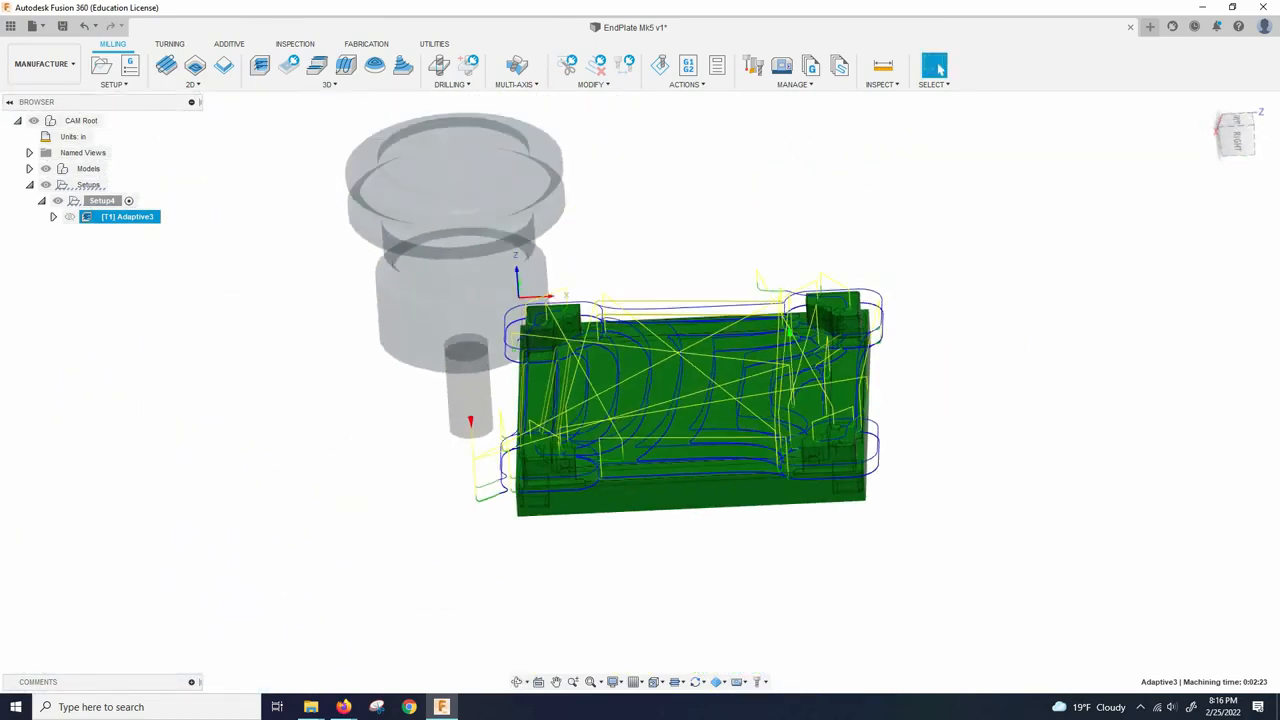
scroll(575, 502, up, 5)
scroll(525, 465, up, 5)
scroll(545, 458, down, 6)
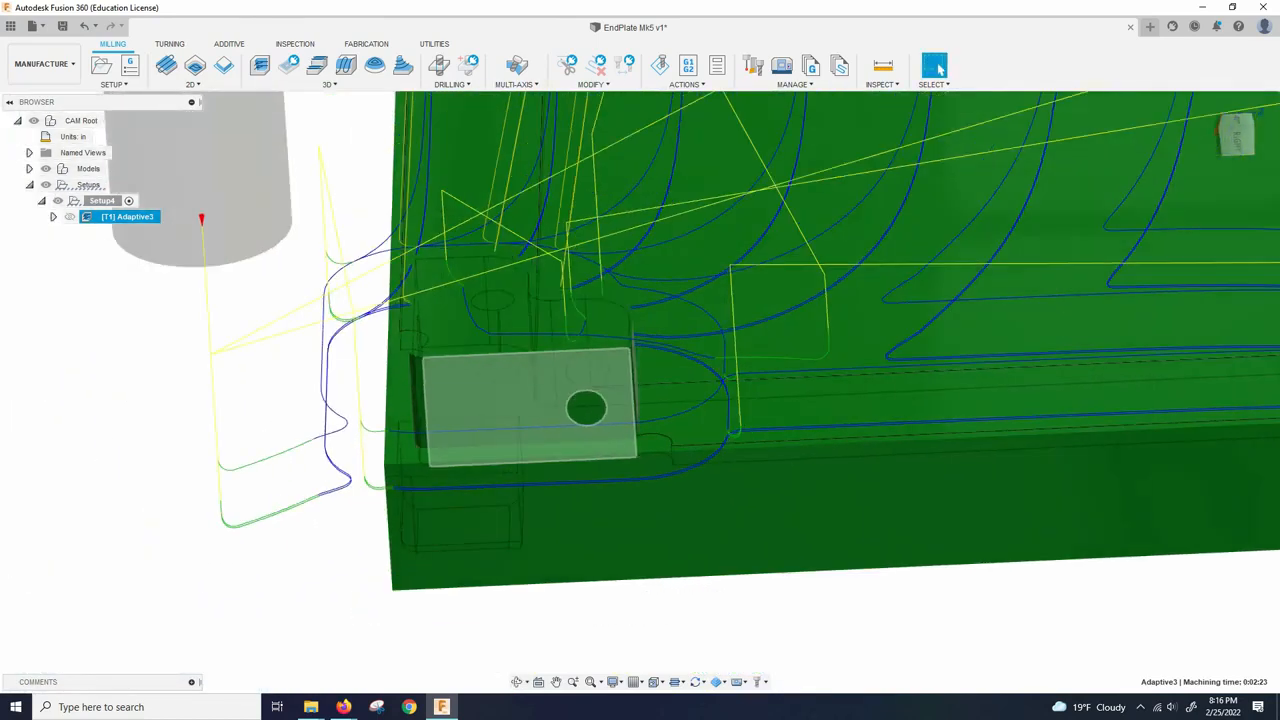
Redisplay the adaptive toolpath and examine its passes close up around one of the frame's corner blocks
scroll(816, 482, down, 2)
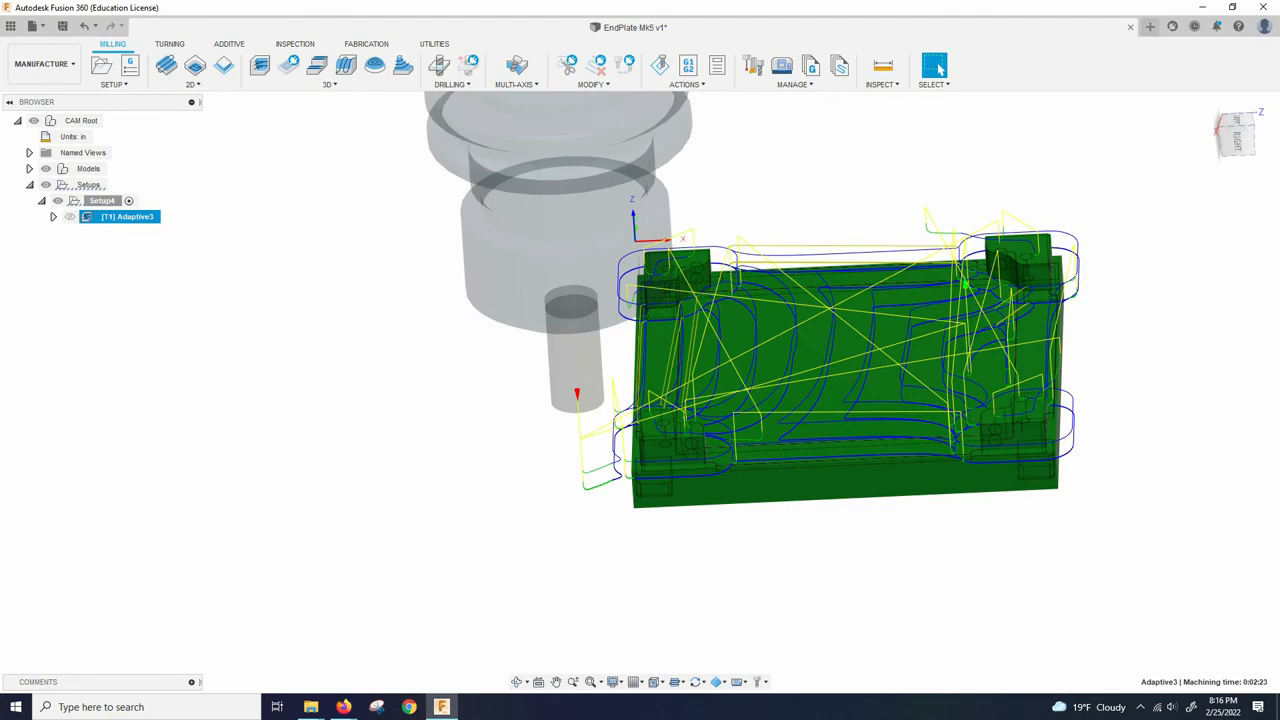
key(Escape)
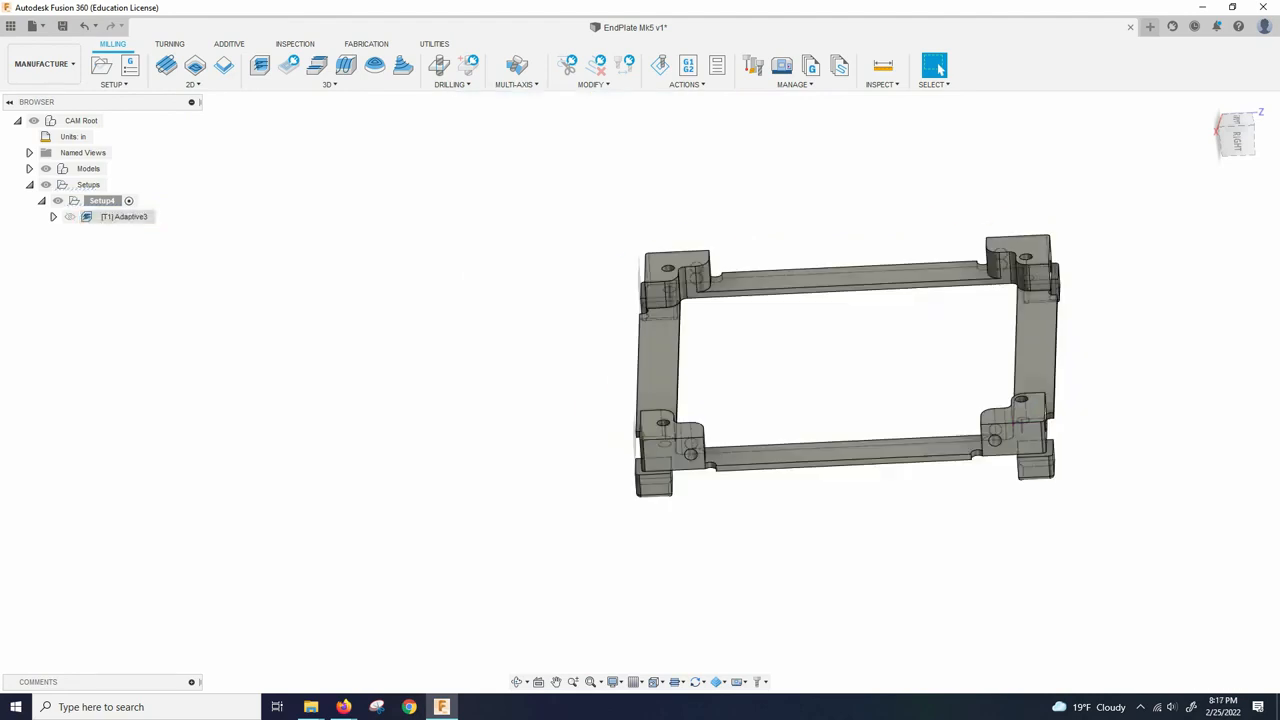
click(124, 217)
scroll(755, 359, down, 2)
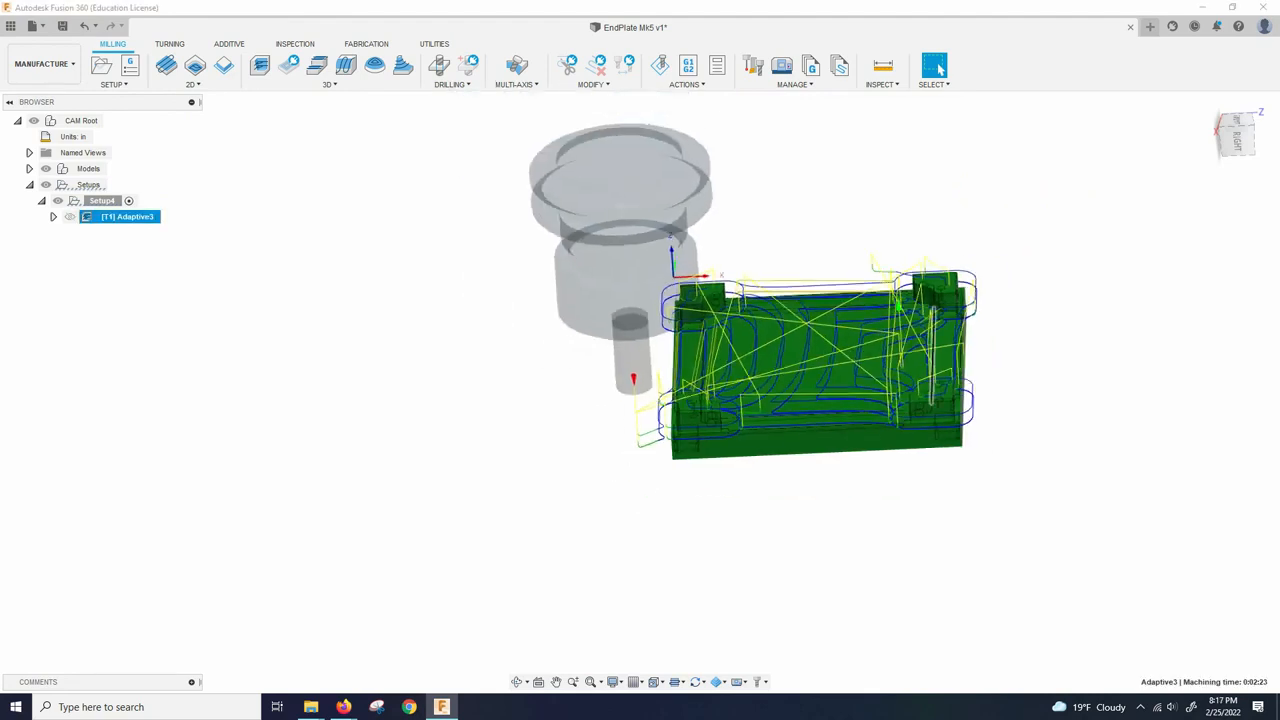
scroll(716, 398, up, 10)
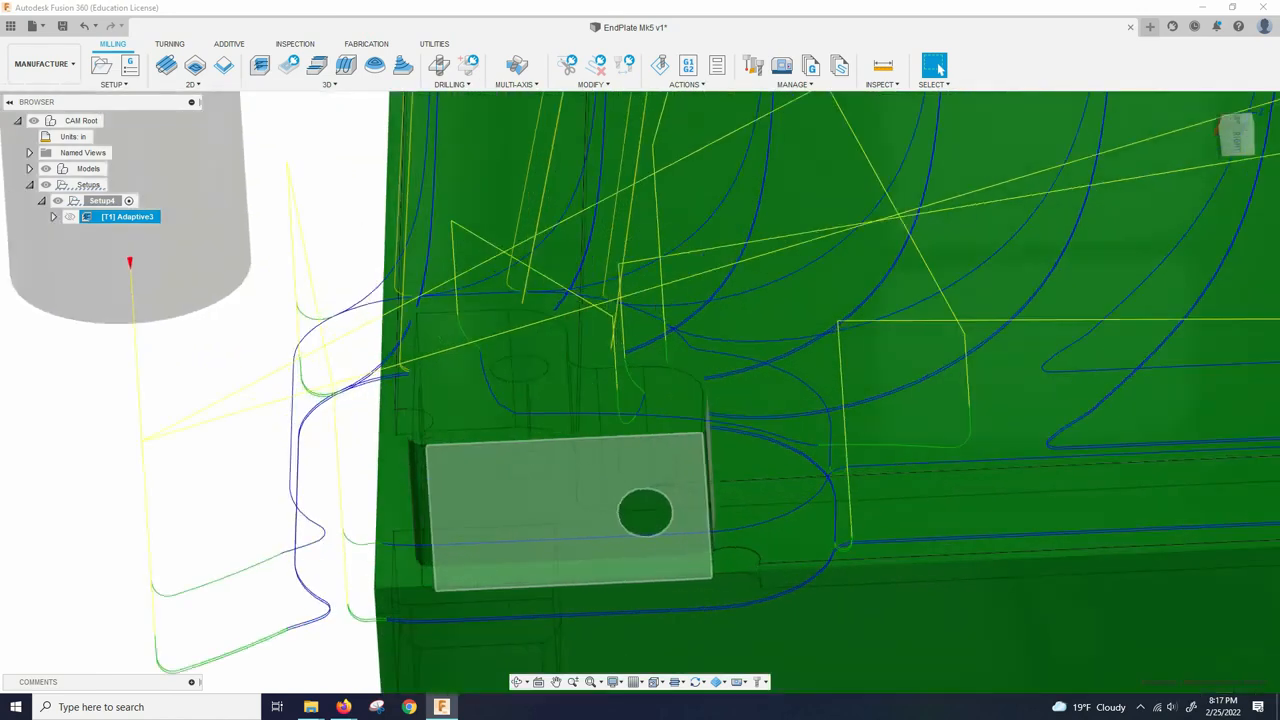
shift+middle_drag(680, 470, 580, 460)
scroll(556, 410, down, 3)
scroll(558, 420, down, 2)
scroll(545, 425, up, 8)
scroll(543, 428, down, 2)
scroll(570, 428, down, 3)
scroll(771, 520, up, 2)
shift+middle_drag(771, 520, 750, 415)
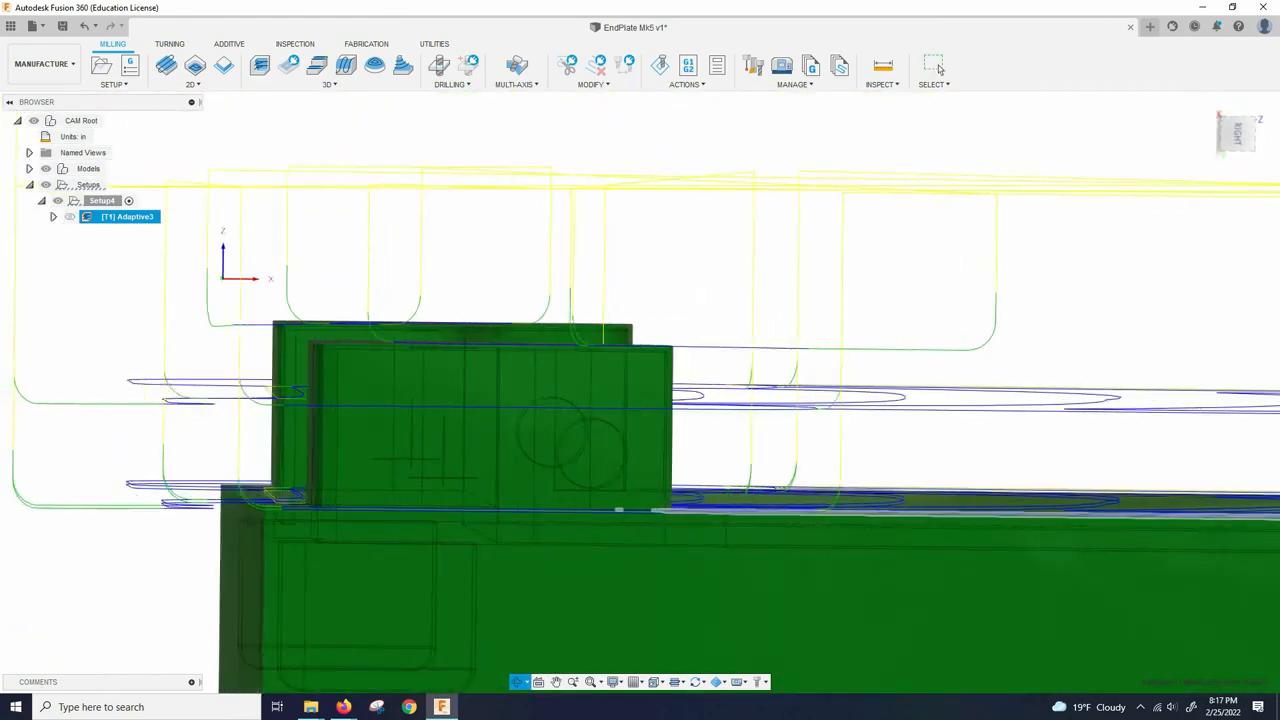
Inspect the adaptive toolpath's depth levels against the corner block and rail in a straight side view
click(936, 66)
click(1227, 134)
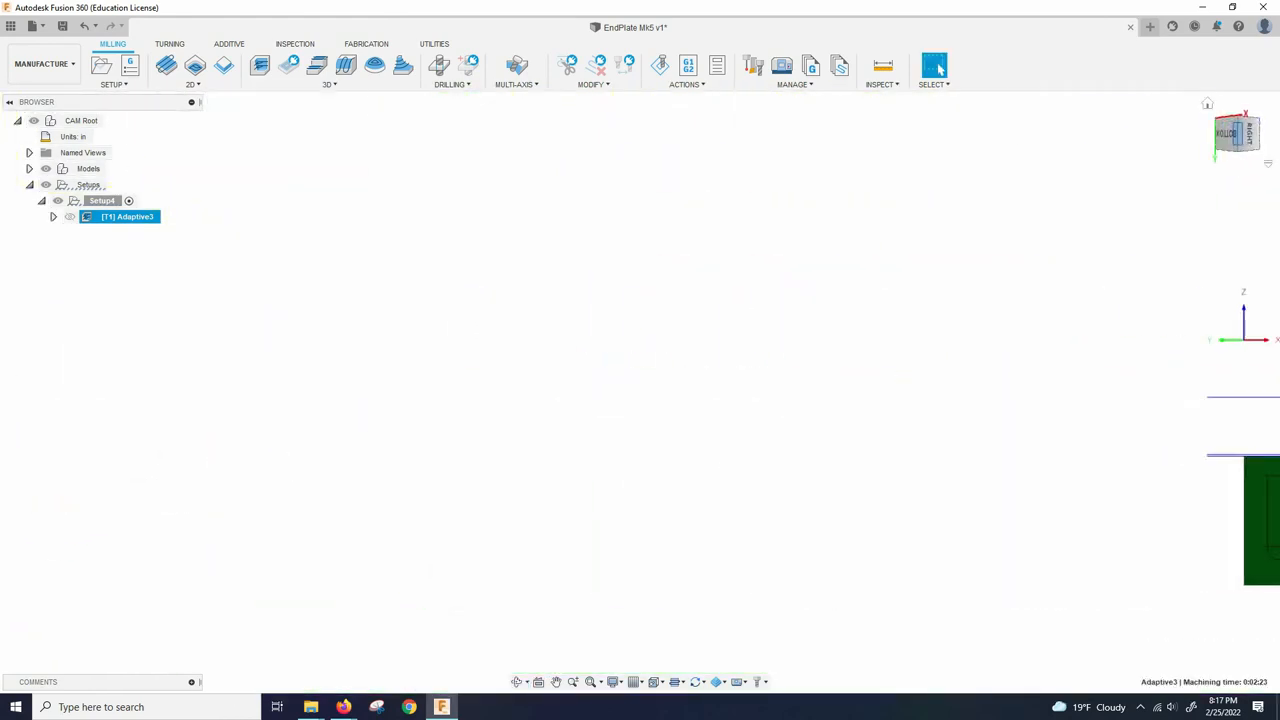
click(1250, 134)
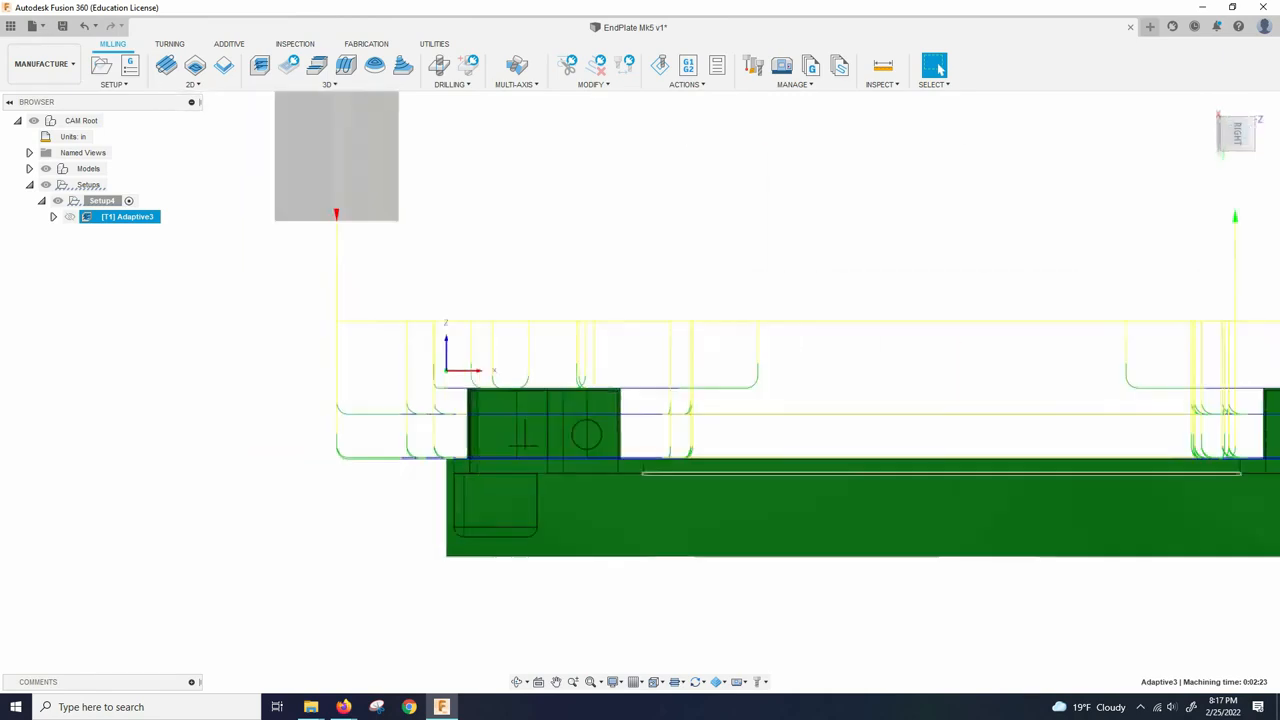
scroll(816, 500, up, 5)
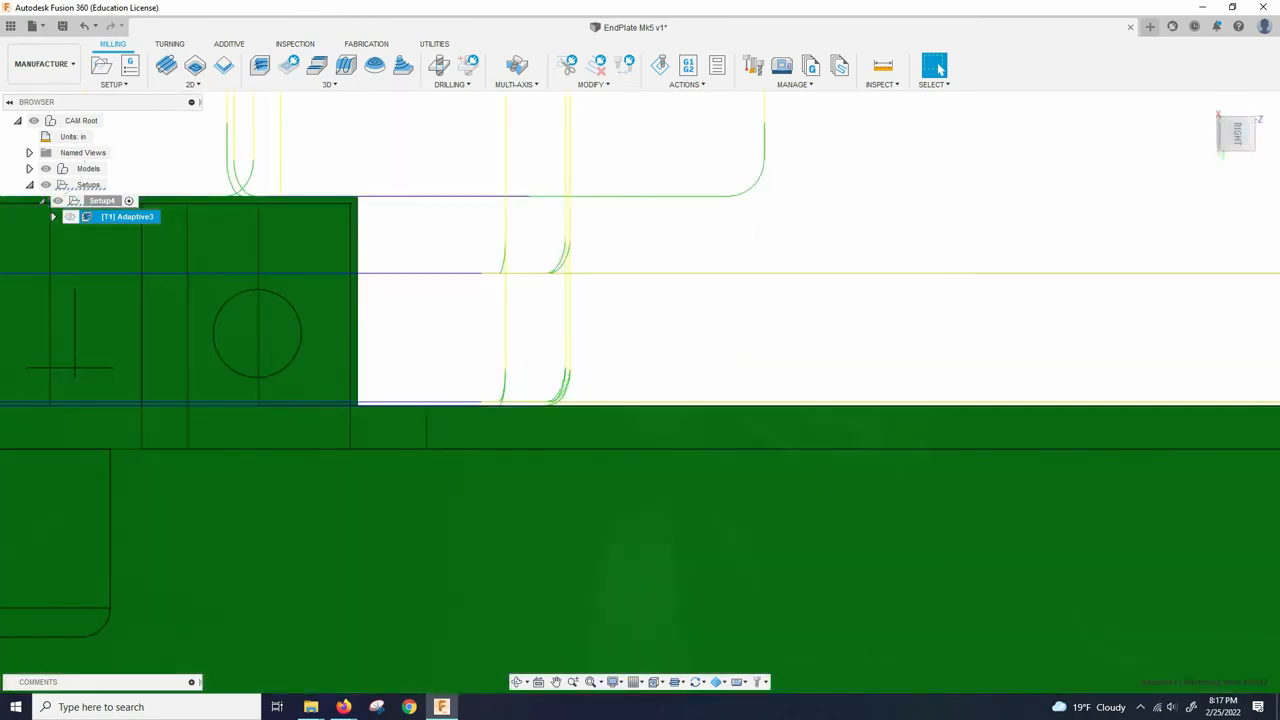
scroll(1151, 556, down, 3)
scroll(547, 317, up, 5)
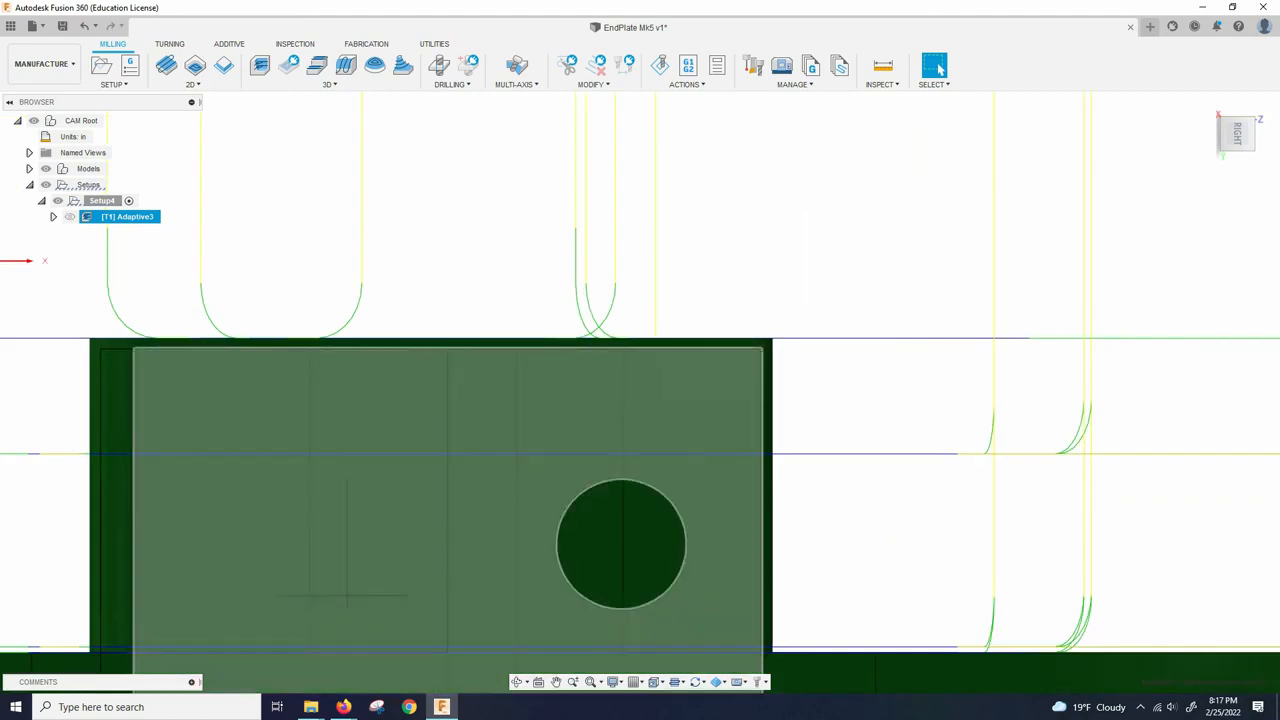
scroll(424, 231, down, 2)
scroll(827, 595, up, 2)
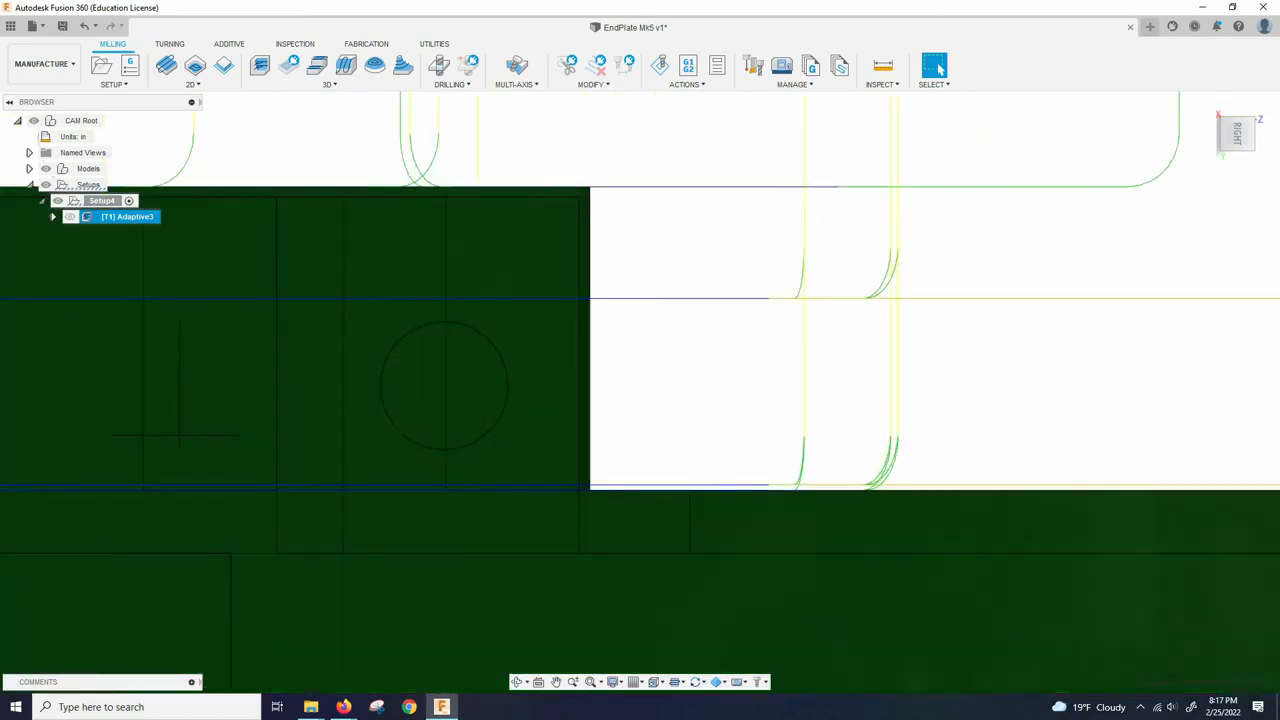
scroll(577, 366, down, 6)
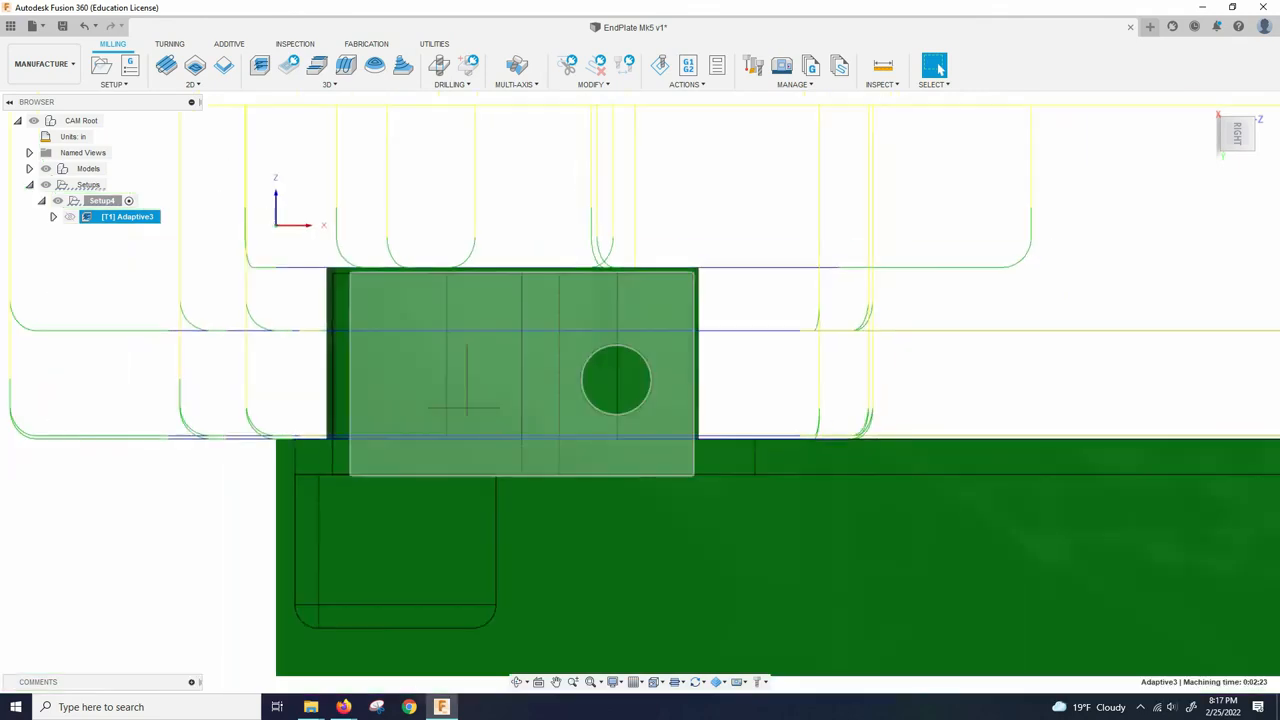
scroll(513, 404, down, 5)
scroll(687, 318, up, 2)
Examine the whole adaptive toolpath in perspective, then check the top face of a corner block on the bare frame
shift+middle_drag(687, 318, 715, 435)
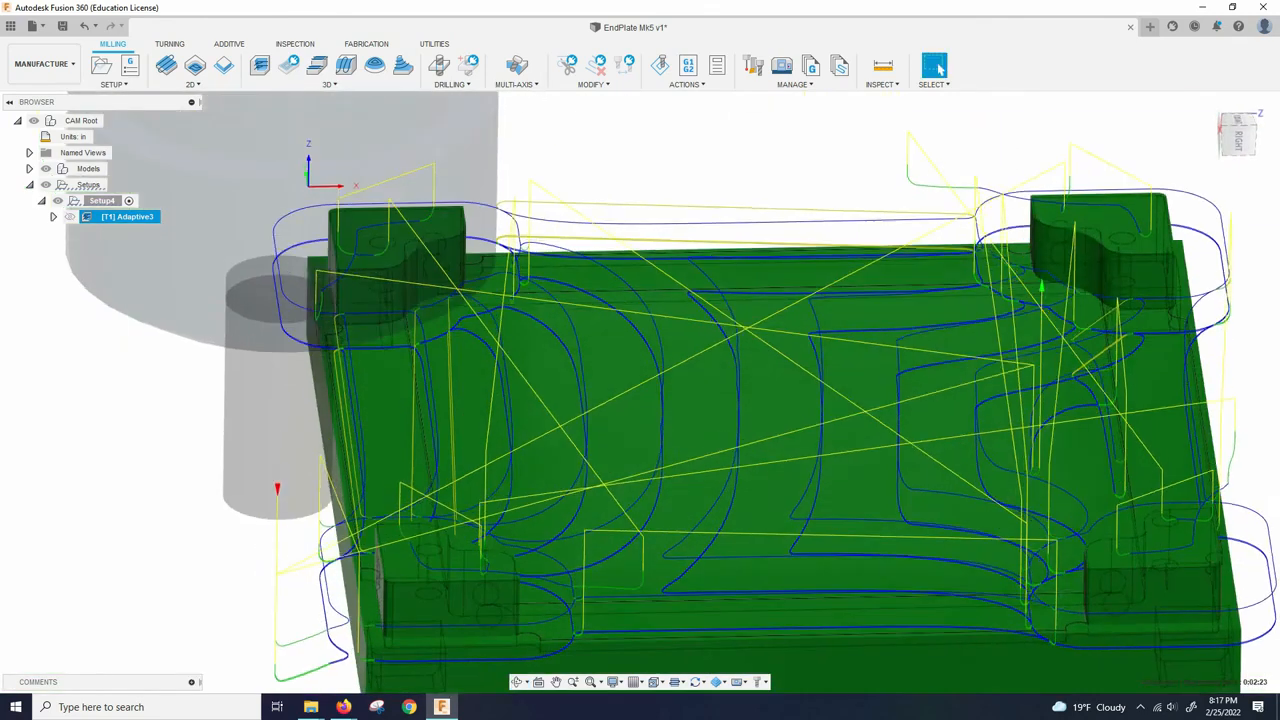
scroll(590, 337, down, 5)
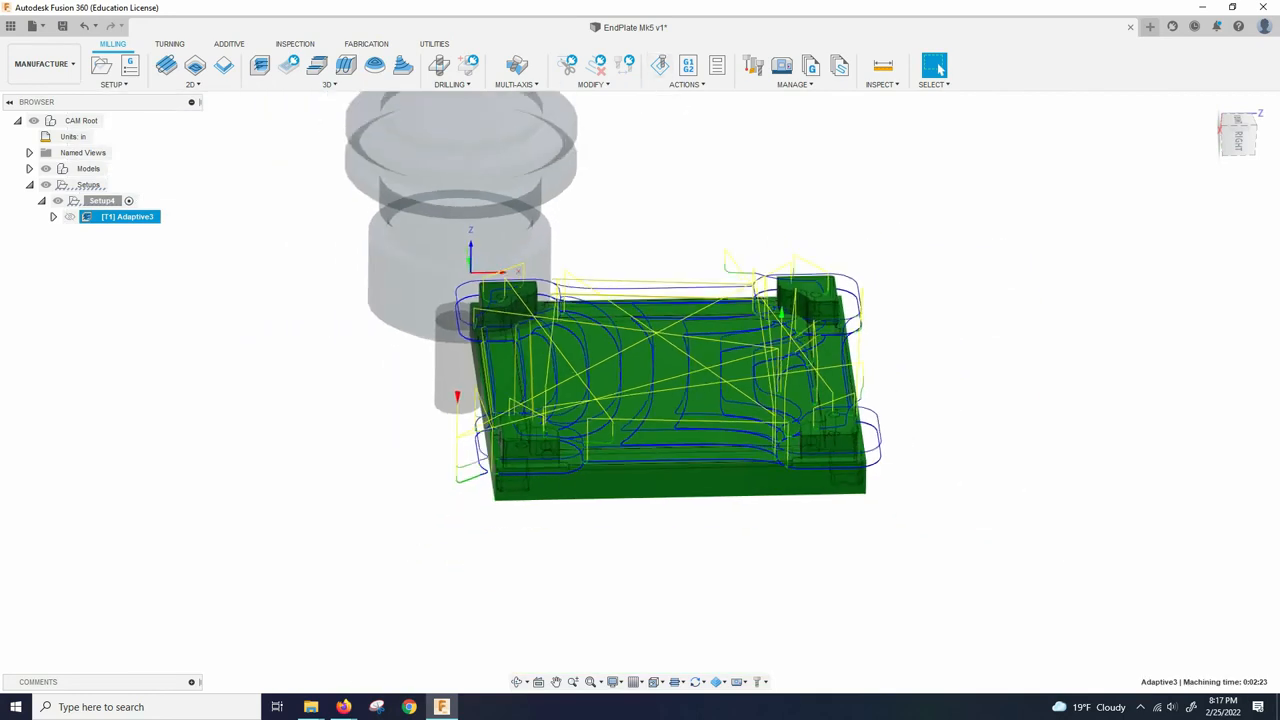
scroll(800, 325, down, 3)
scroll(722, 360, up, 4)
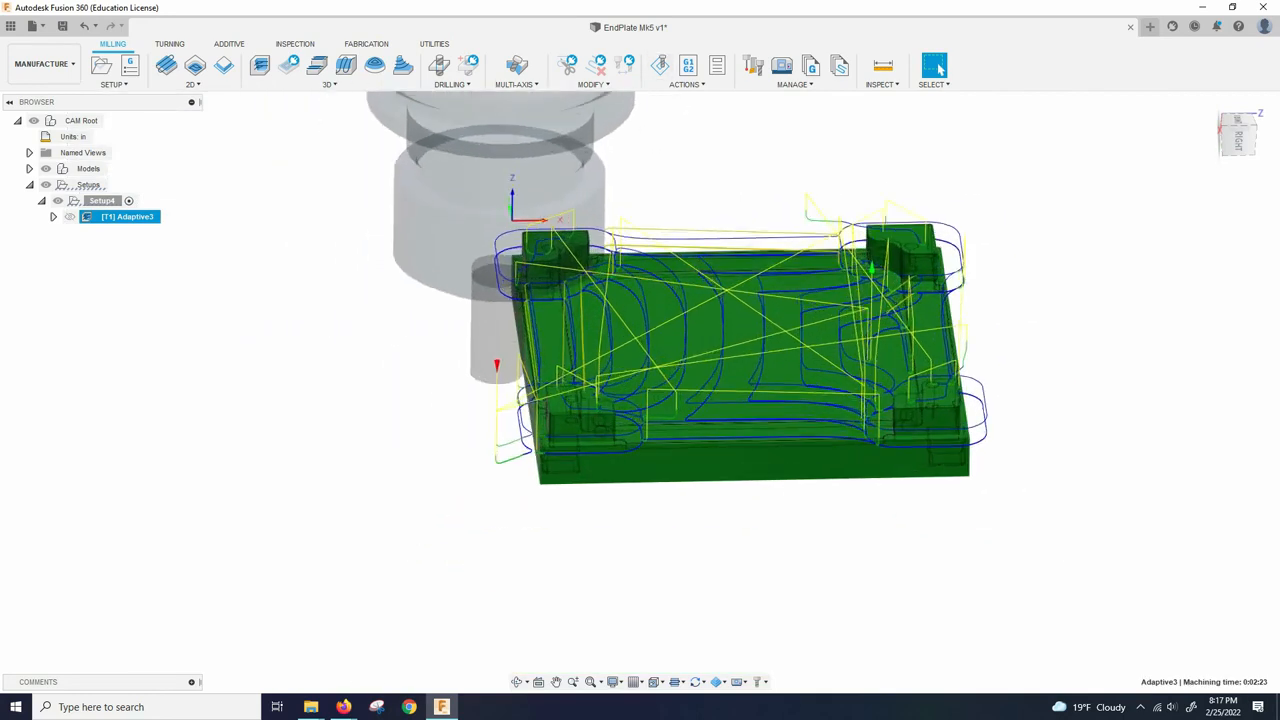
scroll(785, 248, down, 2)
scroll(809, 316, up, 3)
shift+middle_drag(809, 316, 868, 350)
scroll(870, 353, down, 3)
scroll(779, 465, up, 2)
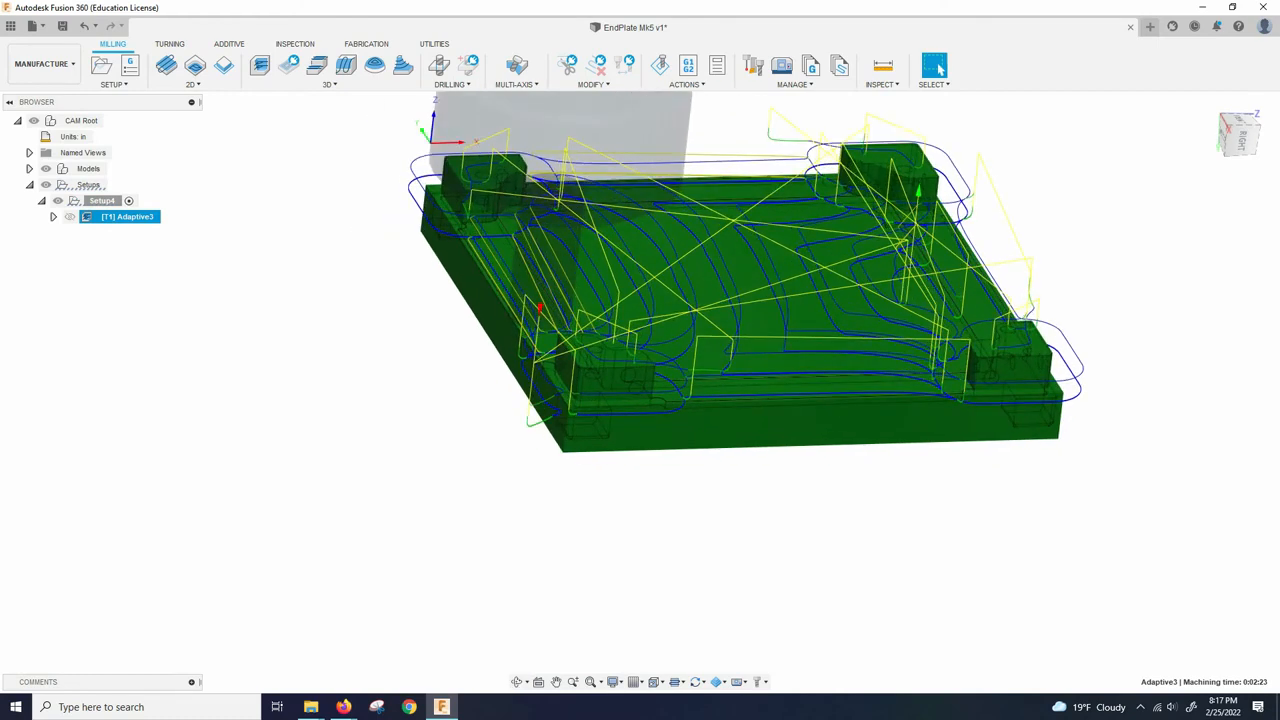
click(730, 480)
click(614, 357)
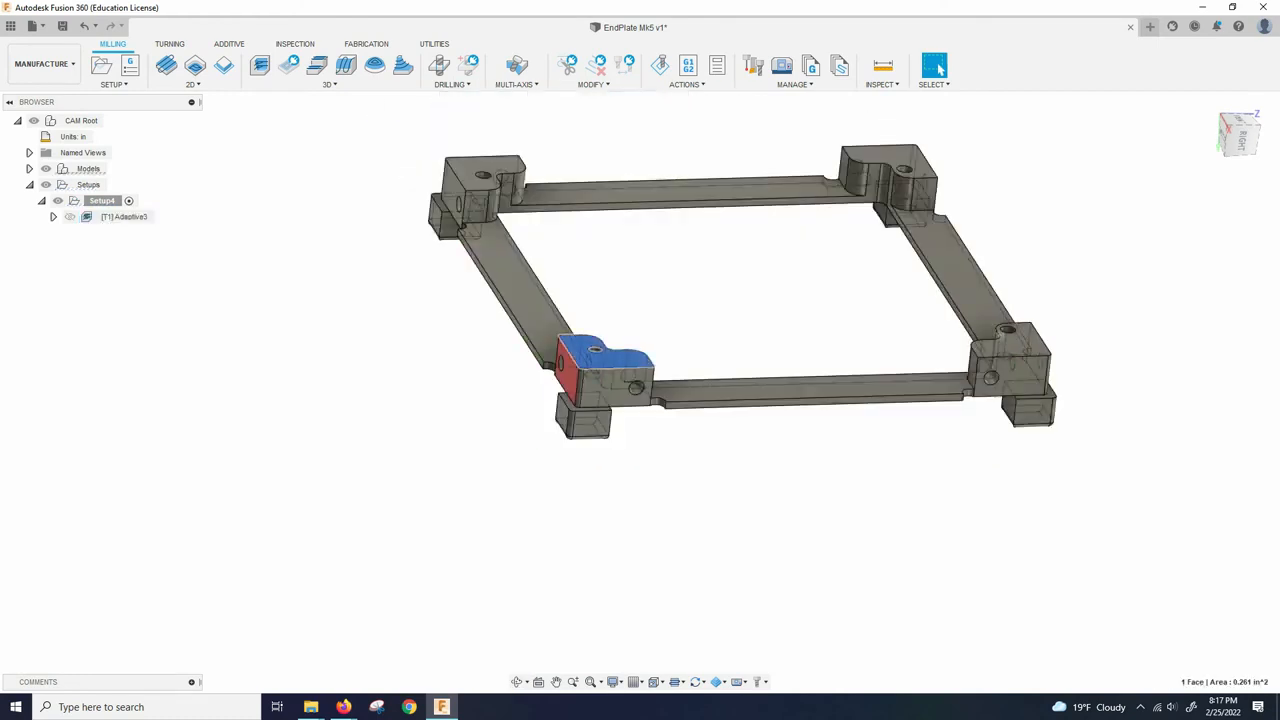
click(324, 405)
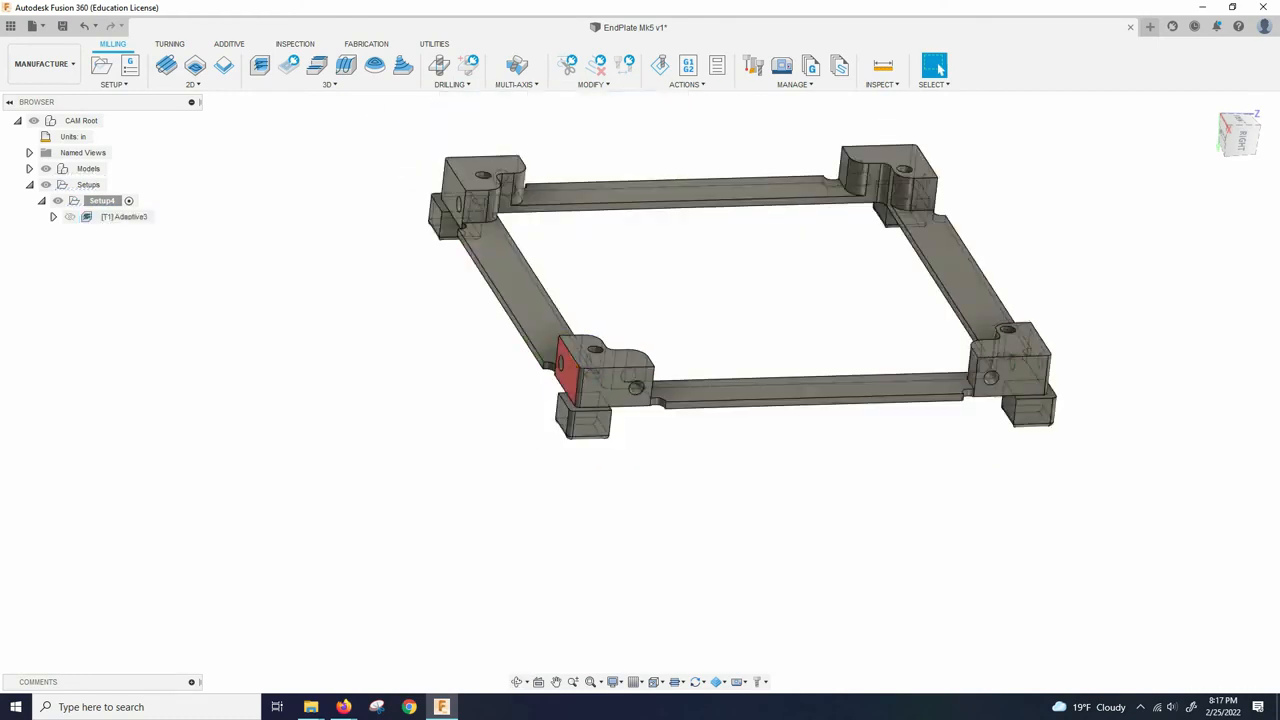
Create a Face operation and pick the top outlines of the four corner blocks as its stock contours
scroll(322, 409, down, 3)
scroll(635, 295, up, 3)
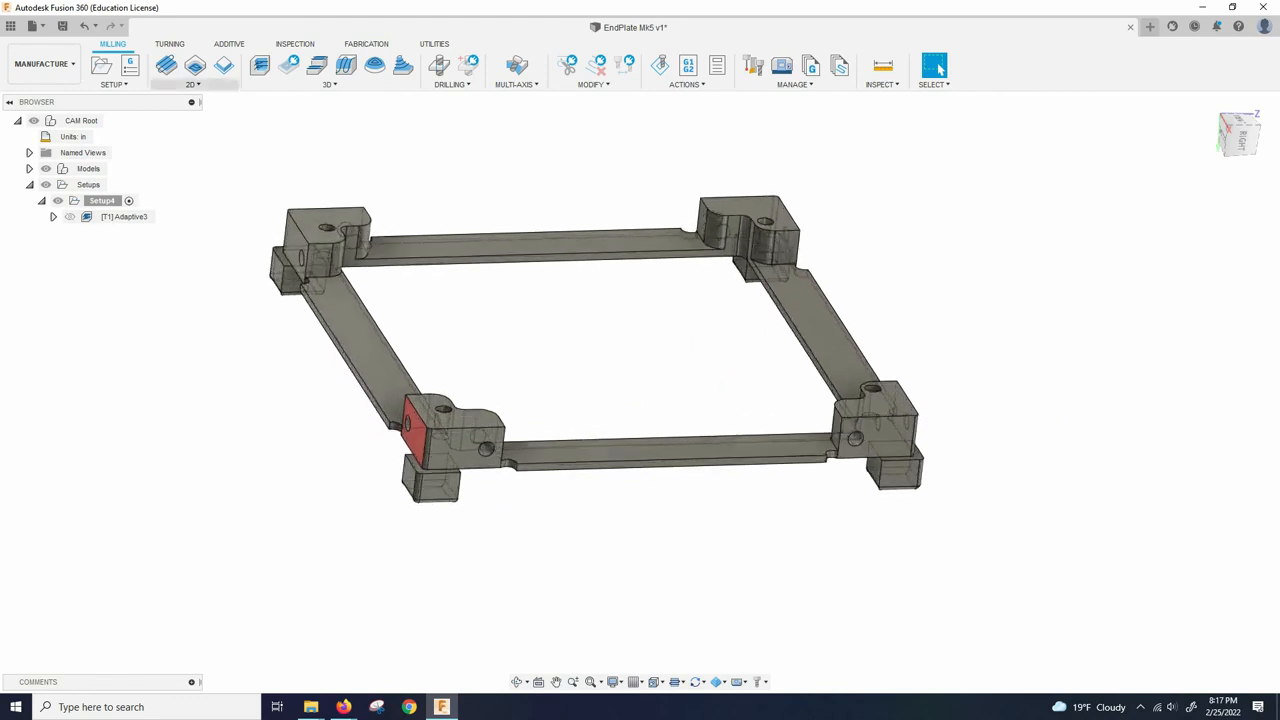
click(166, 65)
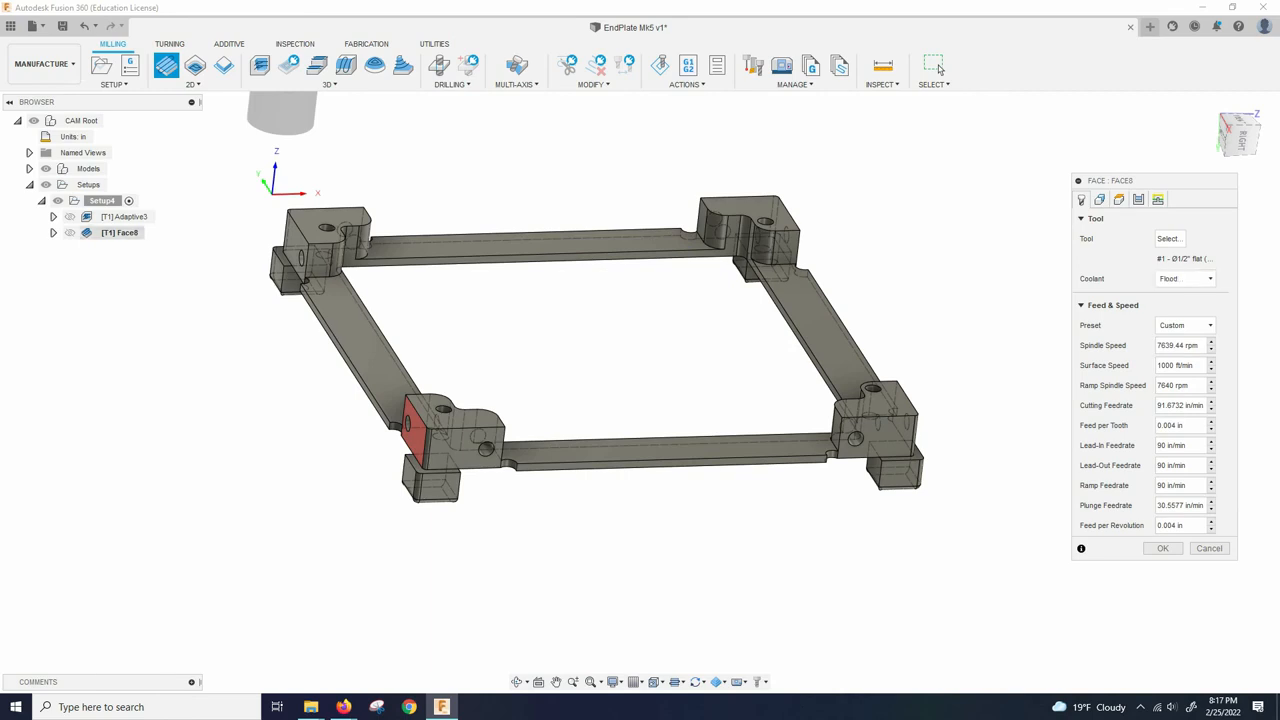
click(1099, 199)
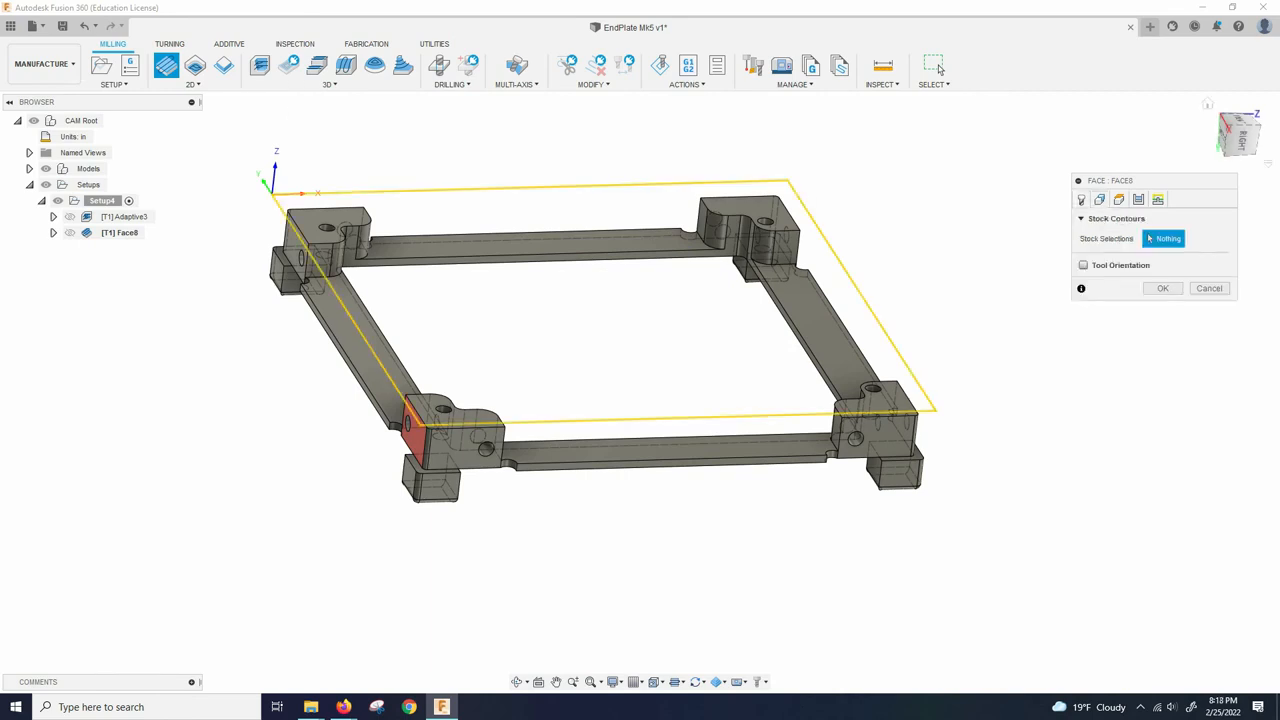
click(347, 218)
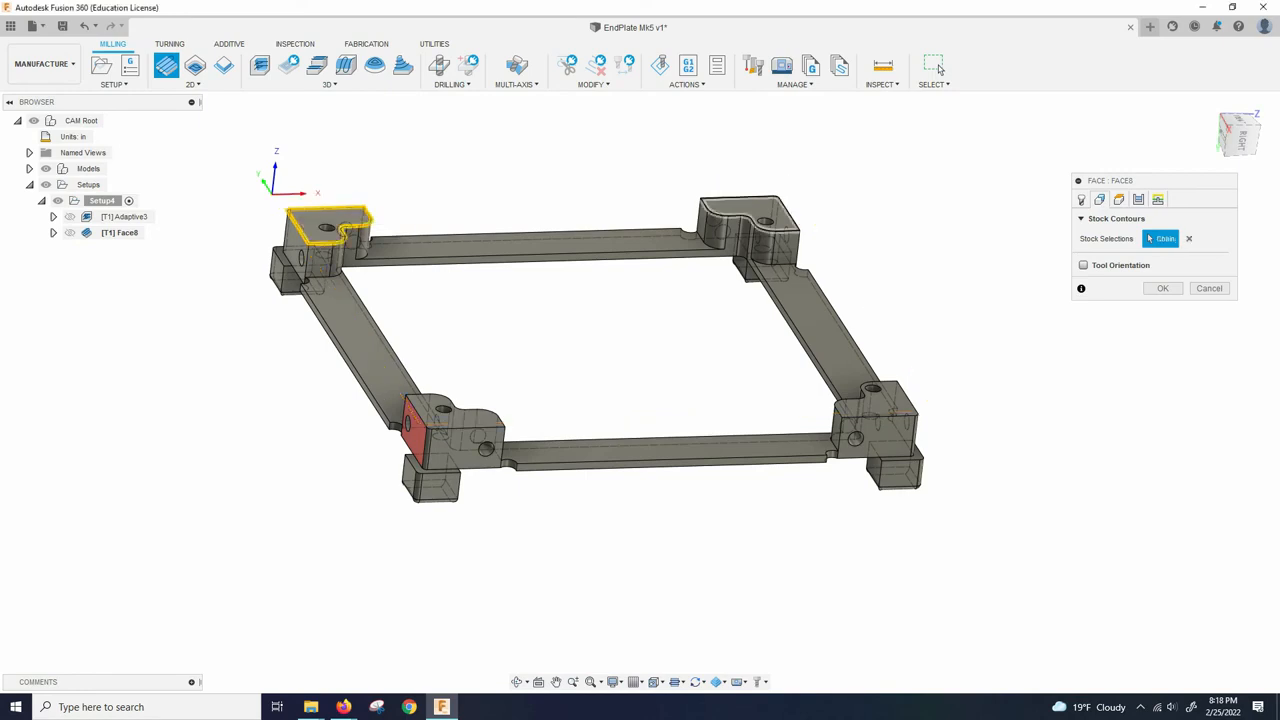
click(748, 212)
click(875, 400)
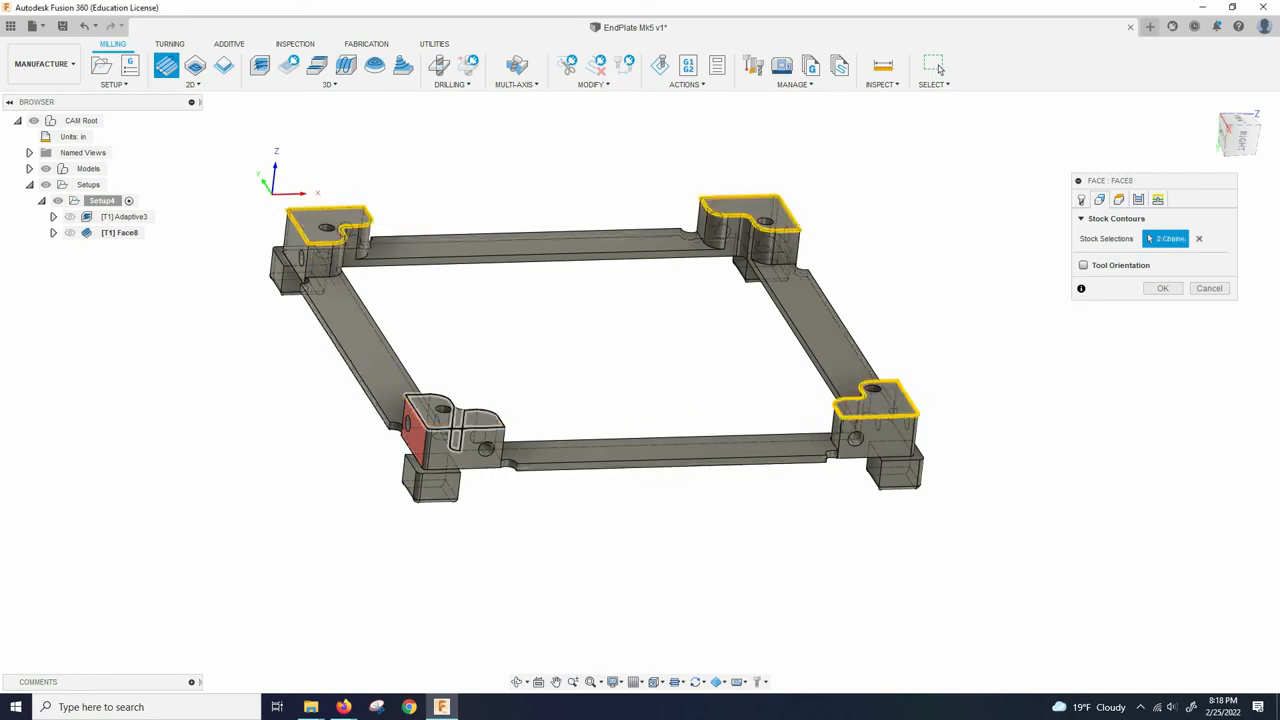
click(455, 418)
scroll(430, 420, up, 5)
key(F6)
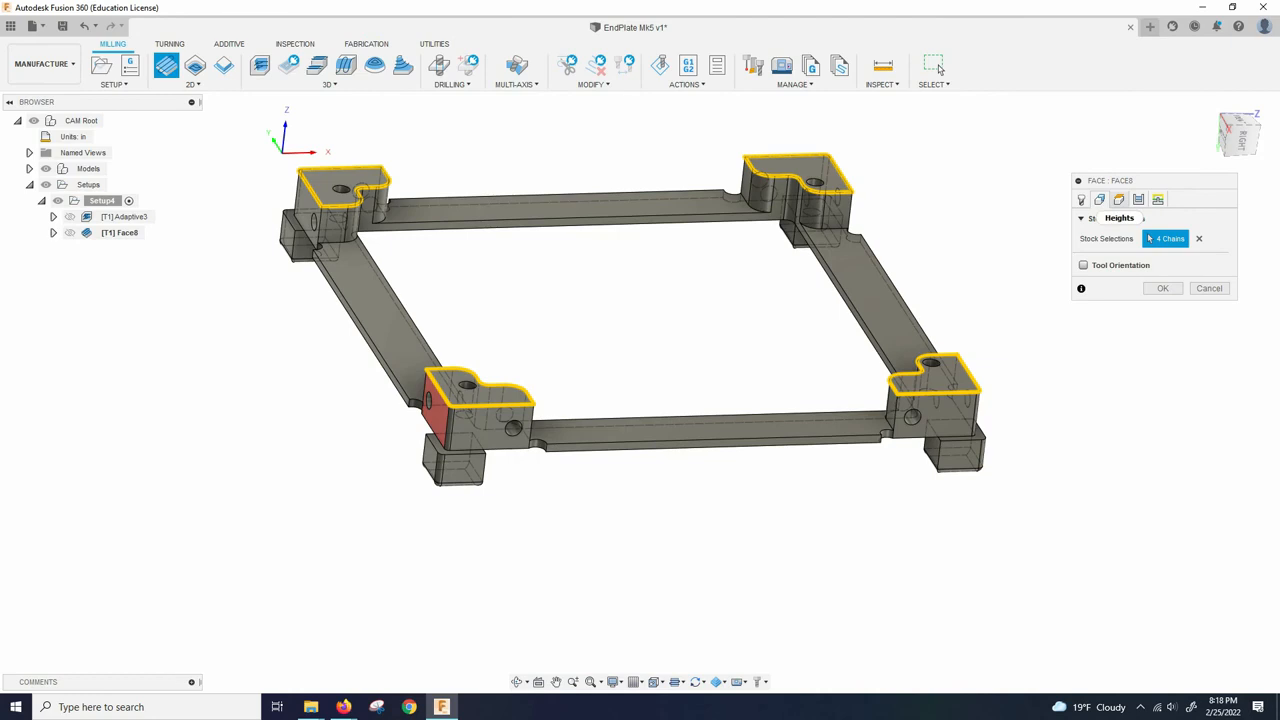
Check the heights and passes settings of the Face operation and confirm it to generate its toolpath
click(1119, 199)
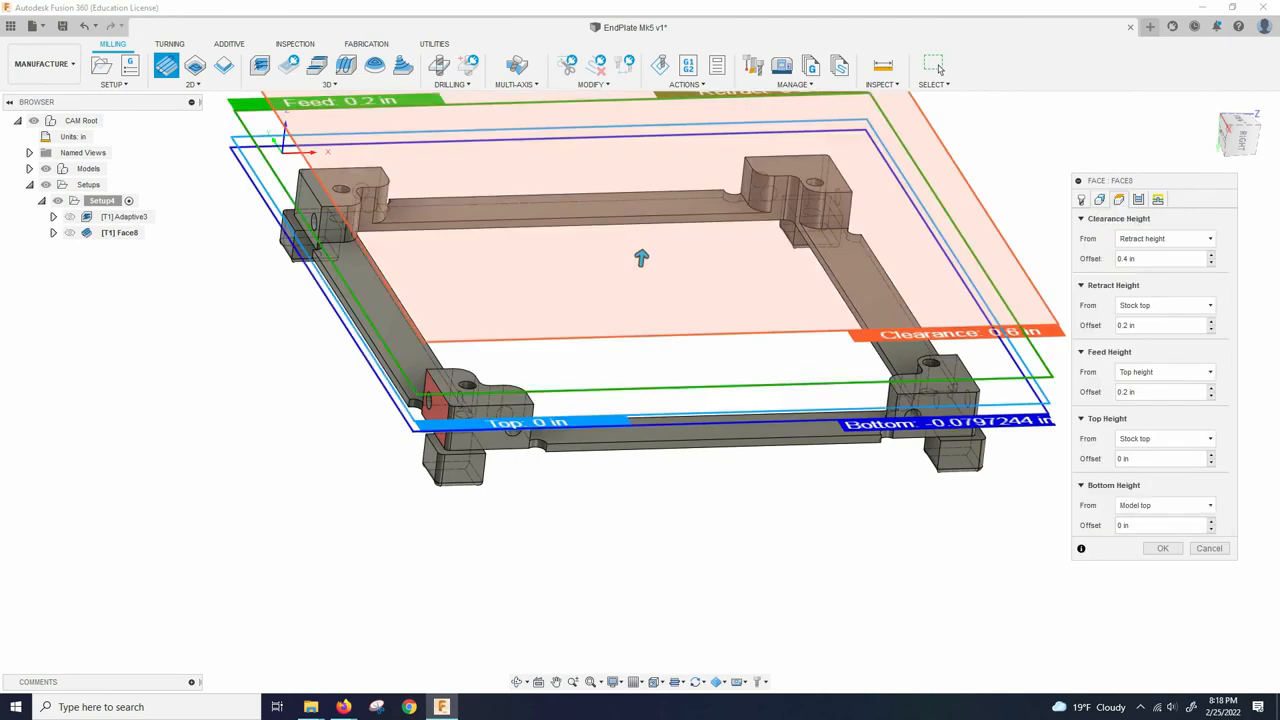
scroll(944, 428, down, 2)
scroll(944, 424, up, 3)
shift+middle_drag(944, 424, 868, 392)
scroll(912, 421, down, 2)
click(1138, 200)
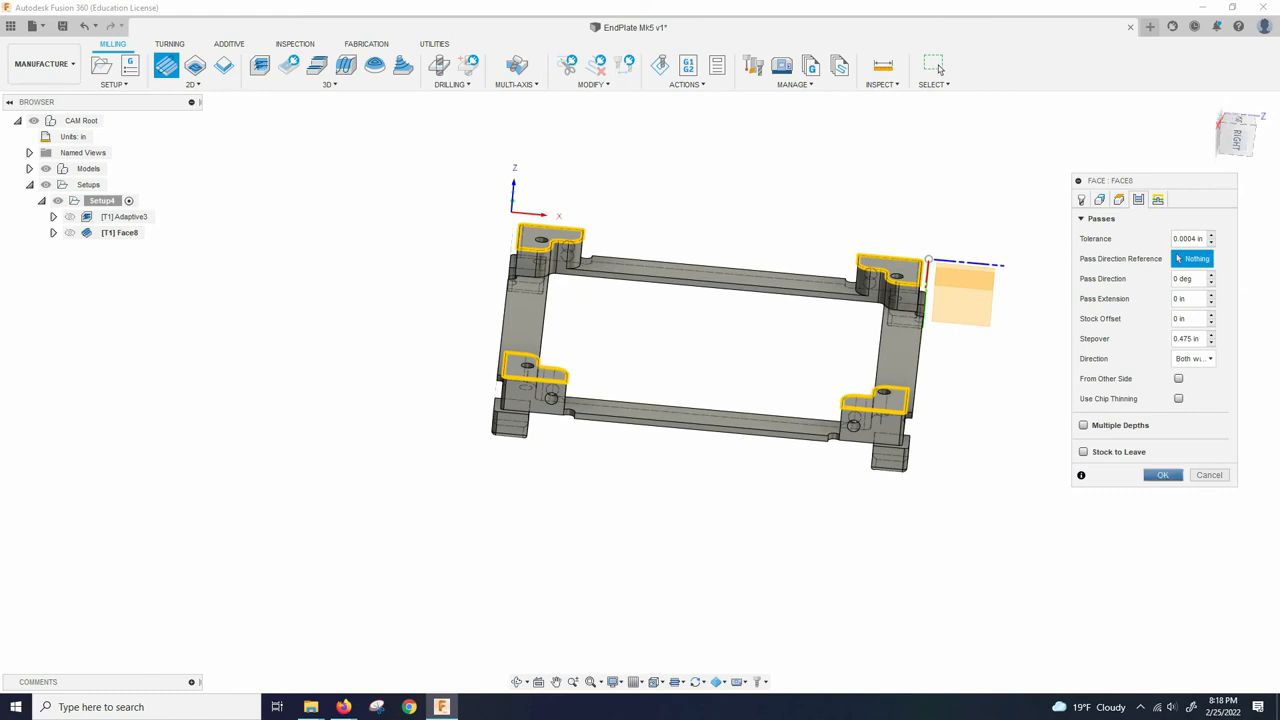
key(Return)
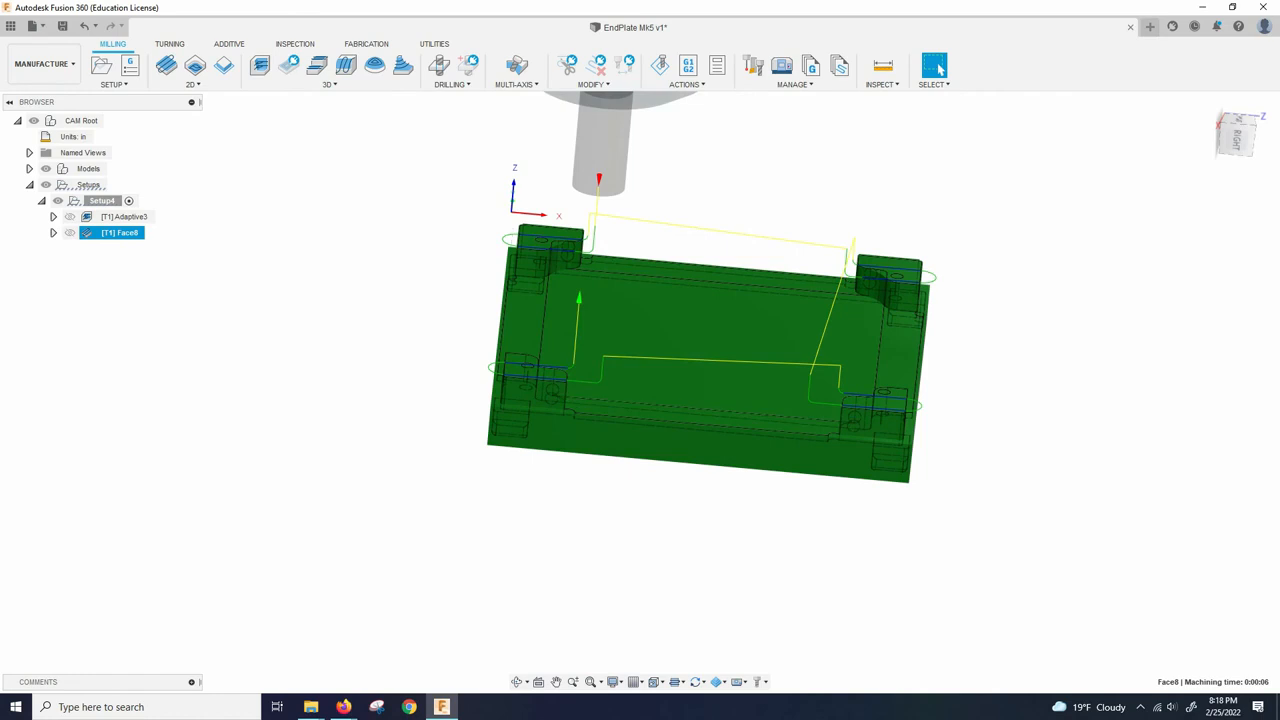
Examine the generated facing toolpath across the tops of the four corner blocks, including one corner block up close
scroll(517, 344, up, 10)
shift+middle_drag(517, 344, 446, 388)
scroll(446, 388, down, 6)
scroll(504, 370, down, 4)
scroll(790, 405, up, 4)
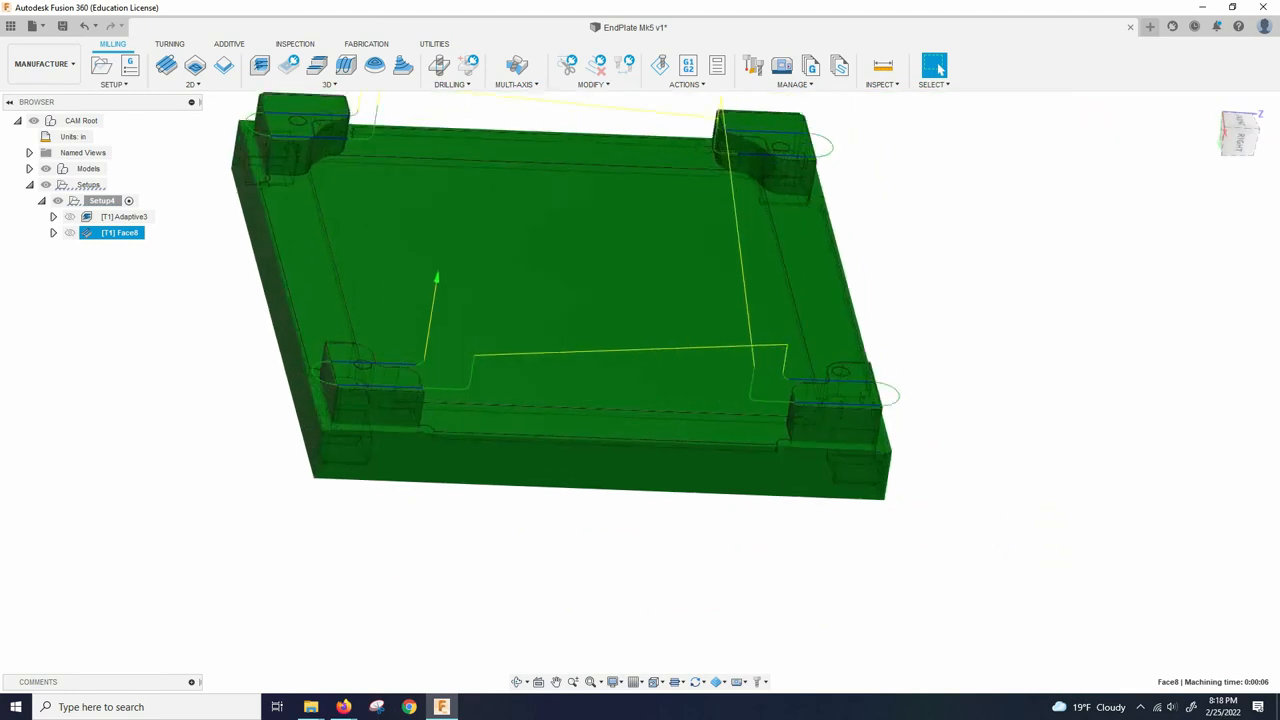
shift+middle_drag(770, 402, 710, 430)
scroll(753, 380, down, 3)
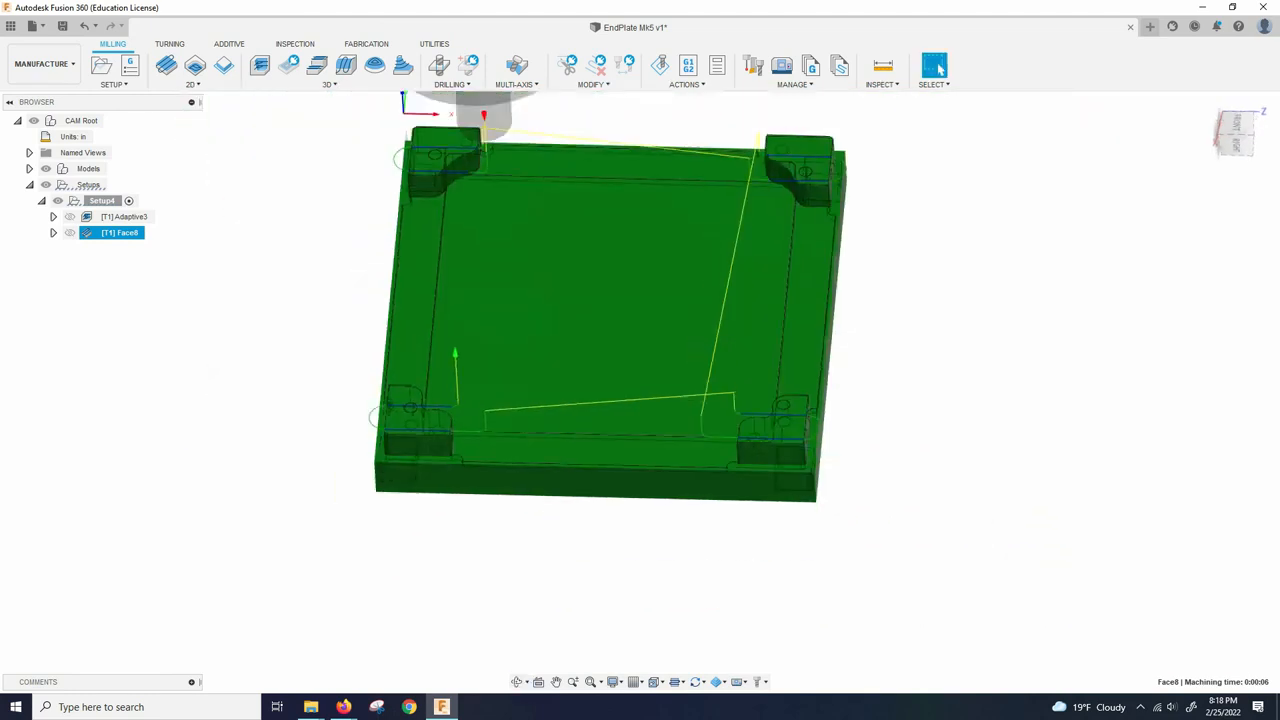
scroll(743, 386, up, 3)
shift+middle_drag(784, 445, 808, 480)
shift+middle_drag(836, 464, 818, 406)
scroll(834, 453, up, 8)
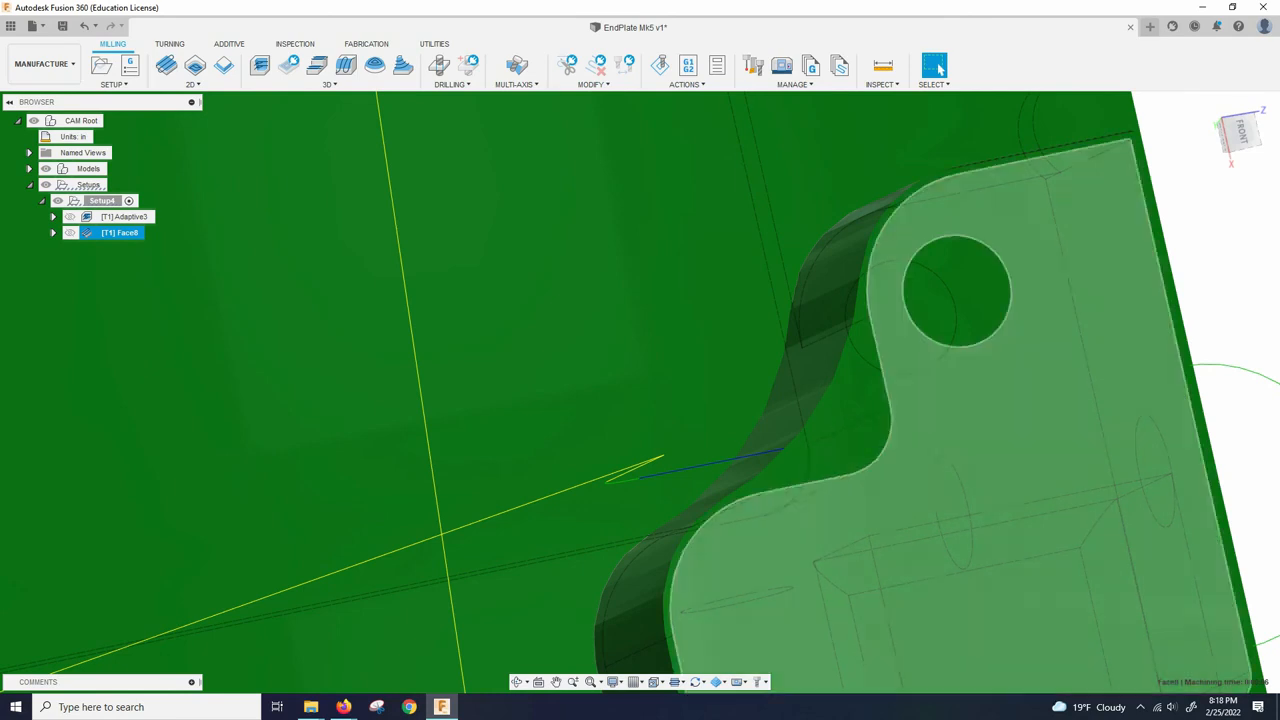
scroll(852, 375, down, 4)
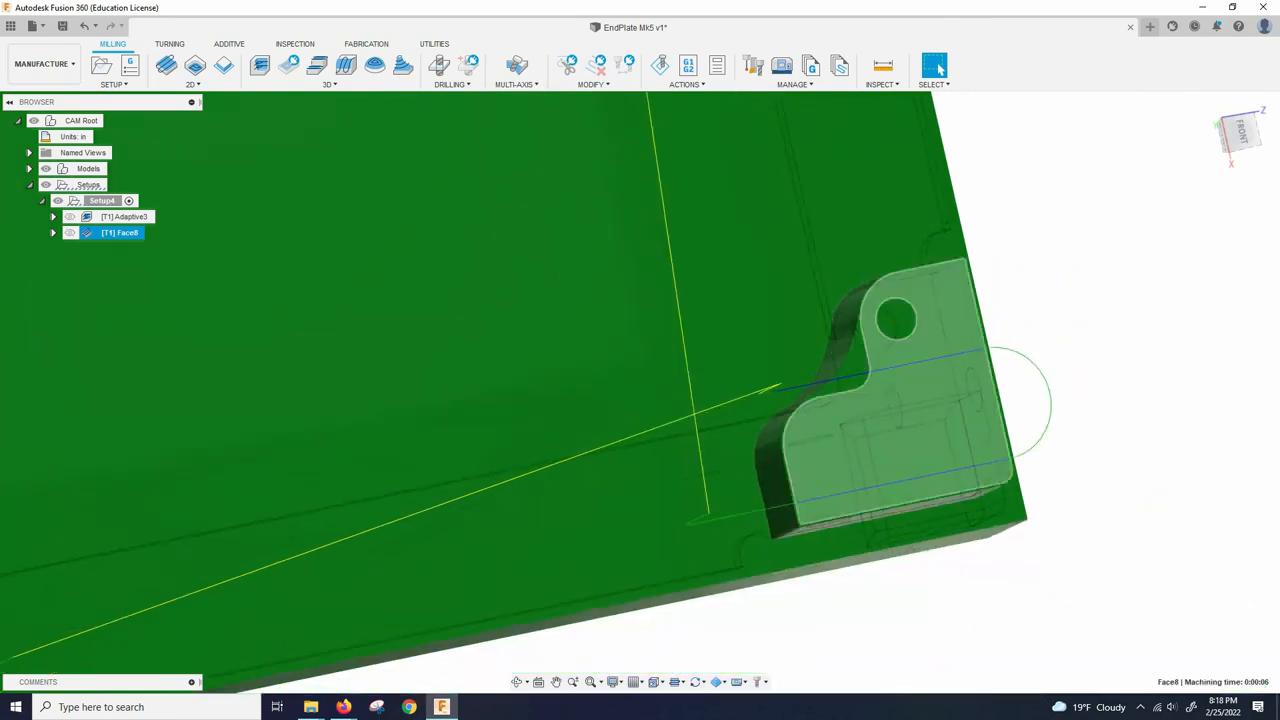
scroll(852, 378, up, 2)
scroll(885, 355, down, 5)
shift+middle_drag(790, 455, 835, 440)
scroll(700, 350, down, 6)
Create a 2D Contour operation with the 1/8" flat endmill from Sample Tools - Inch and its Aluminum - Finishing preset
click(700, 342)
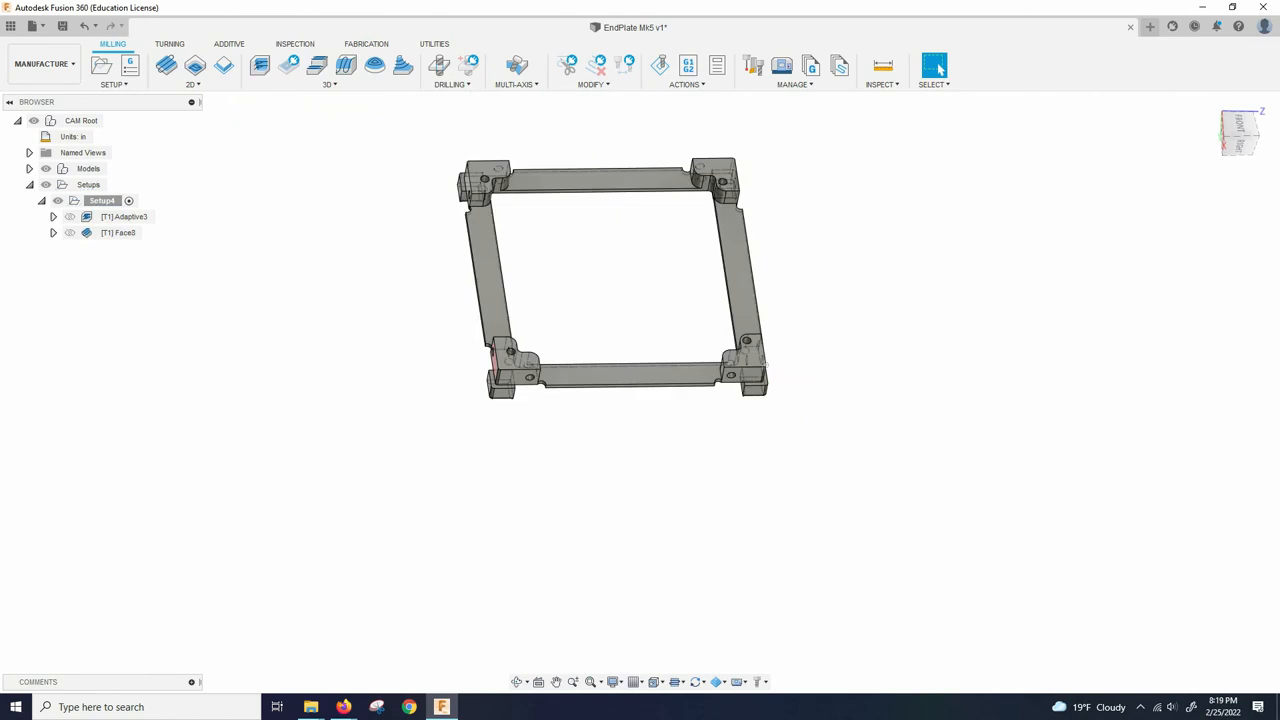
scroll(712, 336, up, 2)
scroll(737, 385, up, 3)
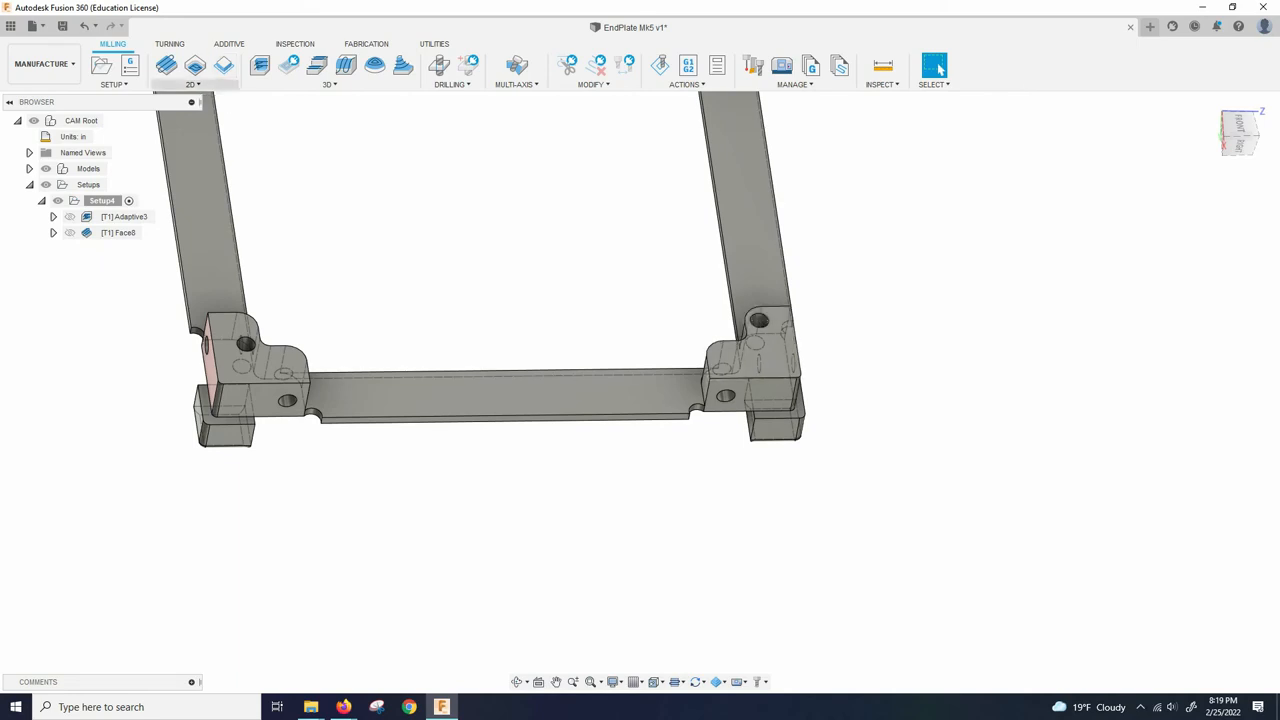
click(223, 66)
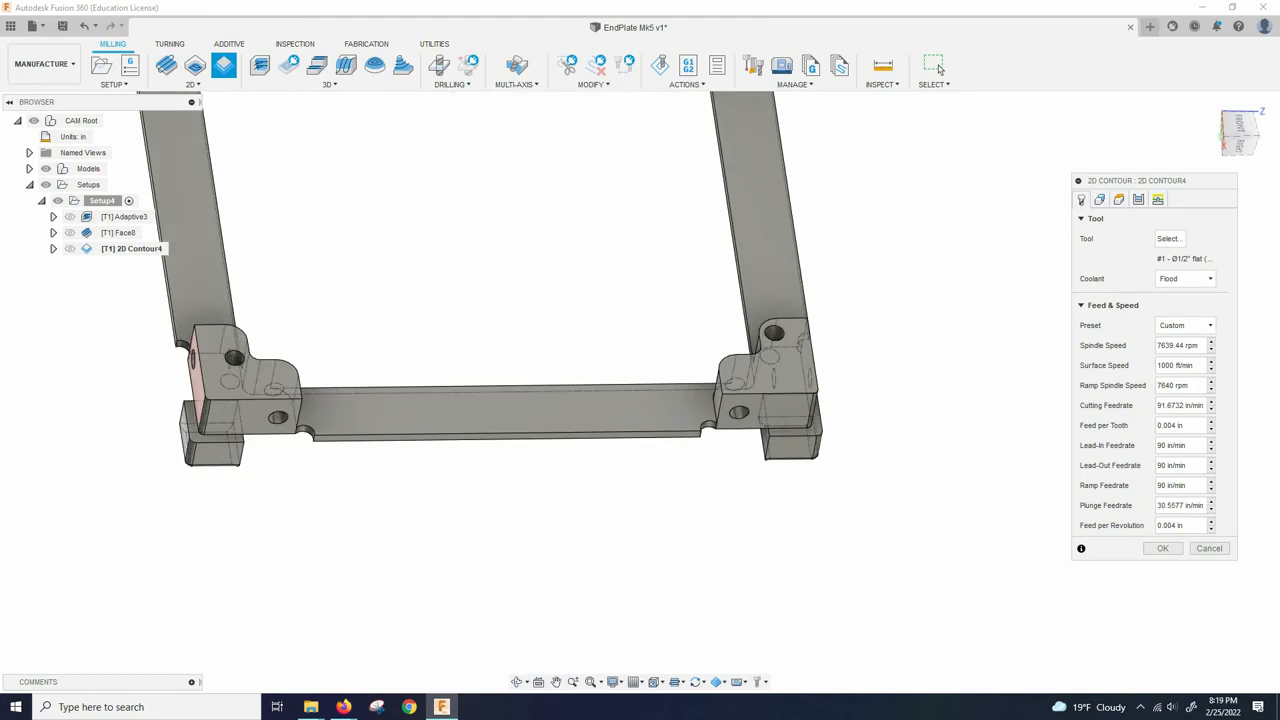
click(1168, 238)
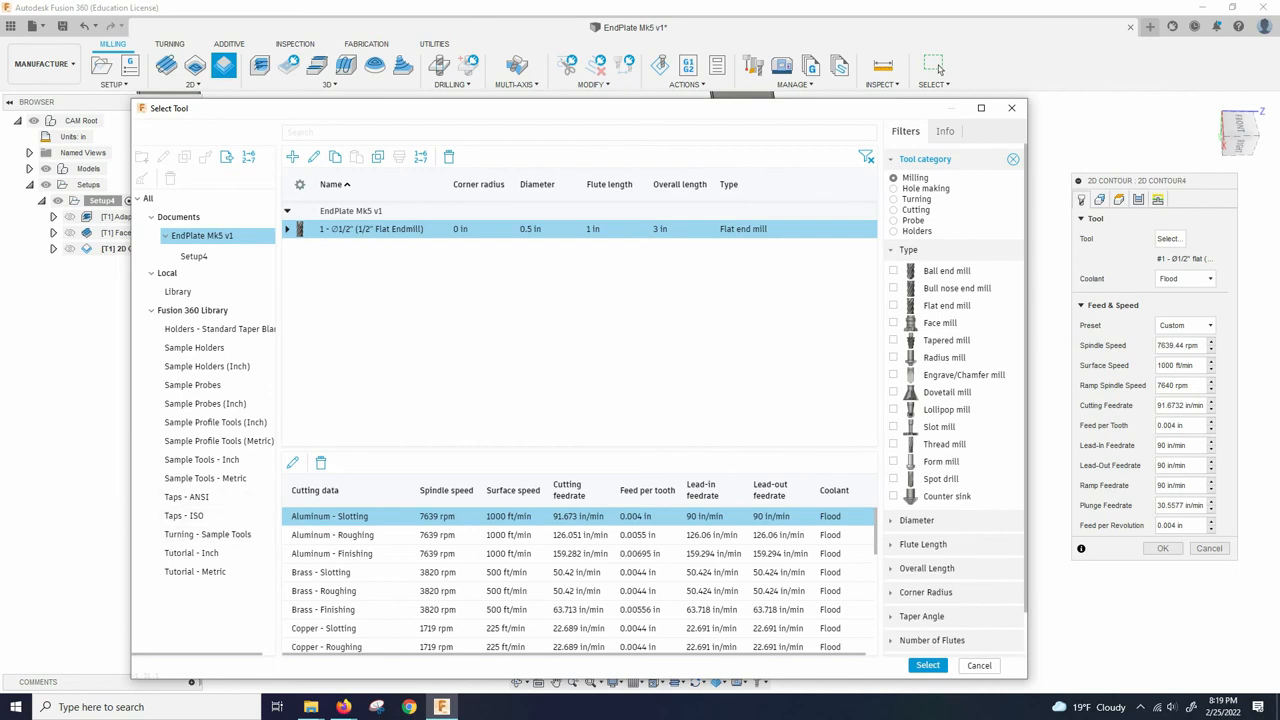
click(201, 459)
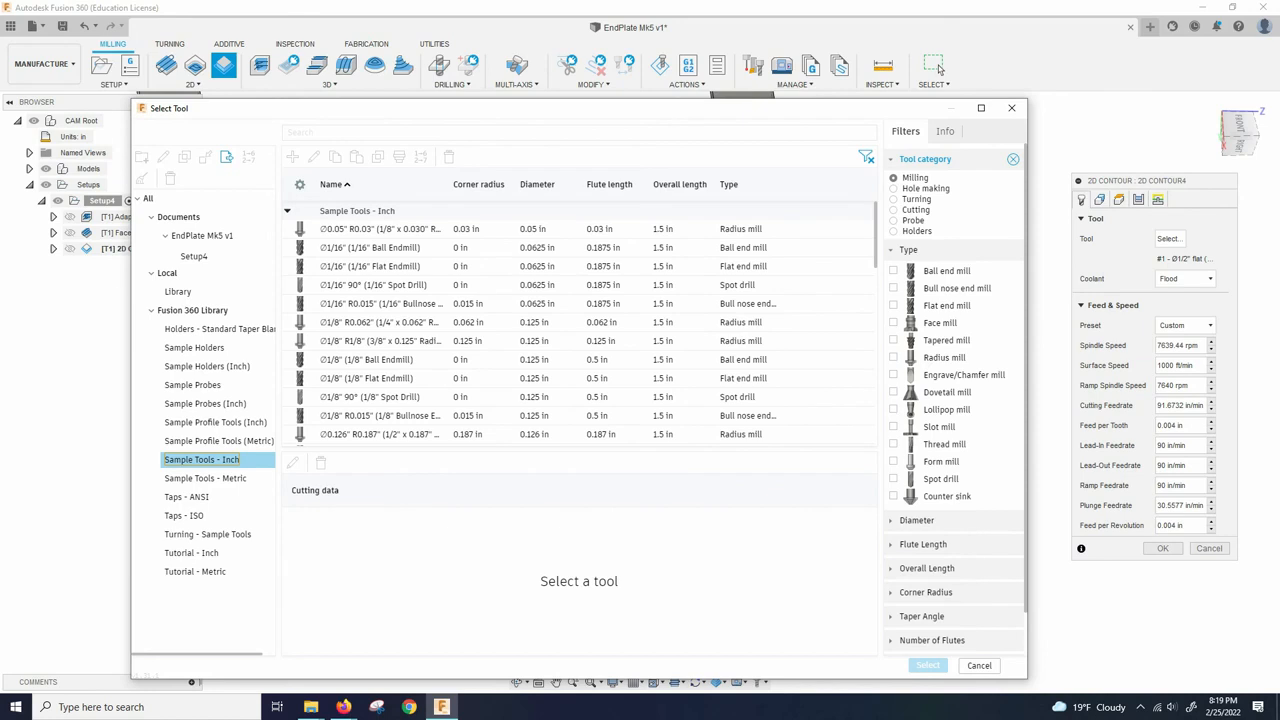
click(894, 305)
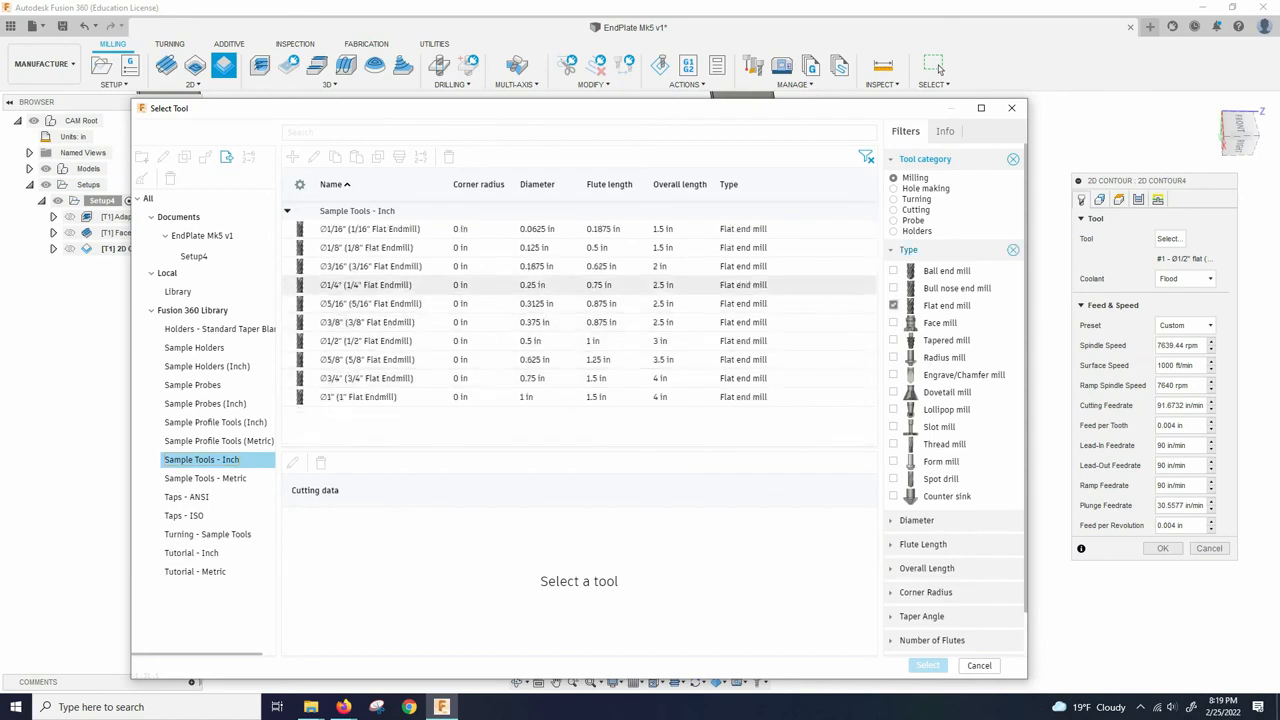
click(367, 248)
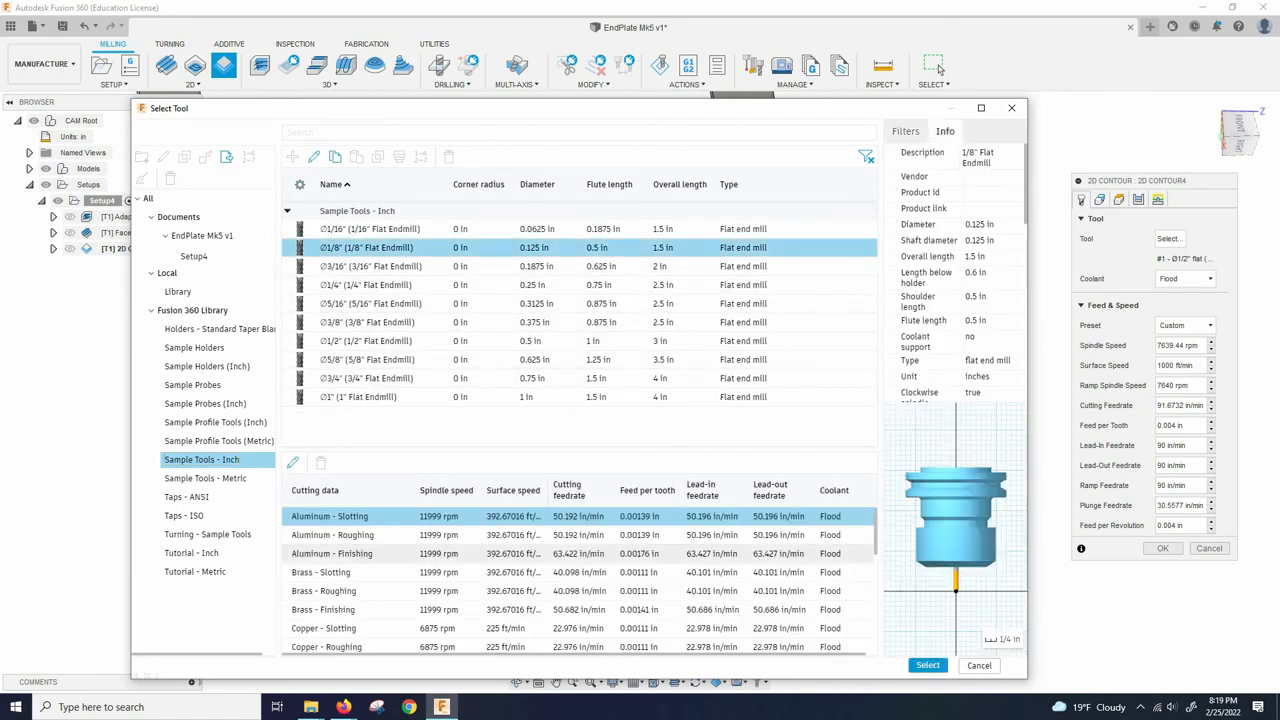
click(333, 554)
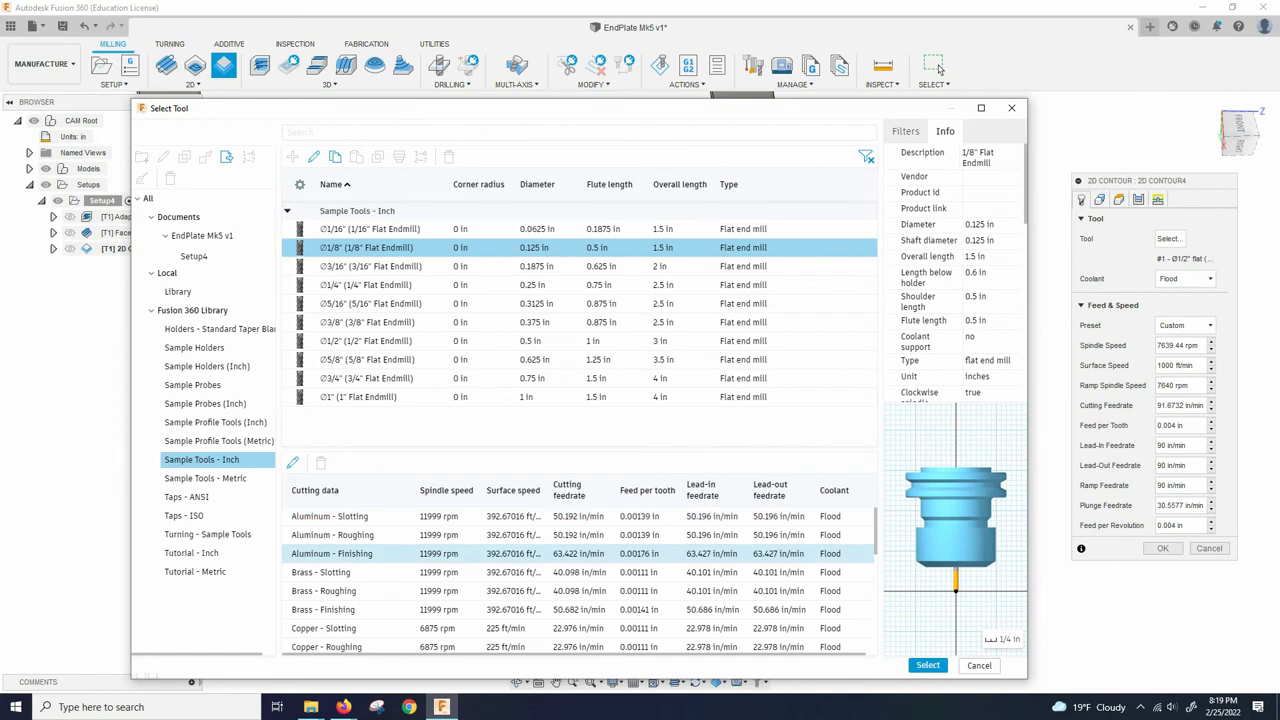
click(333, 554)
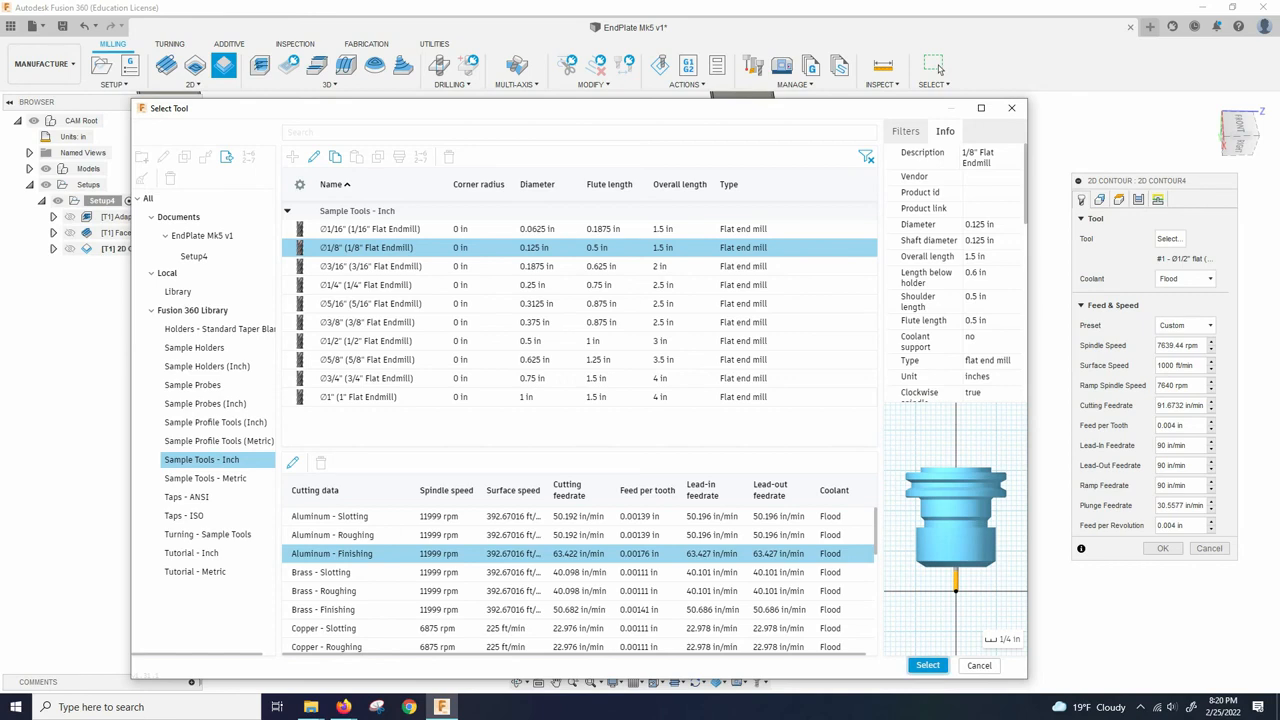
click(928, 665)
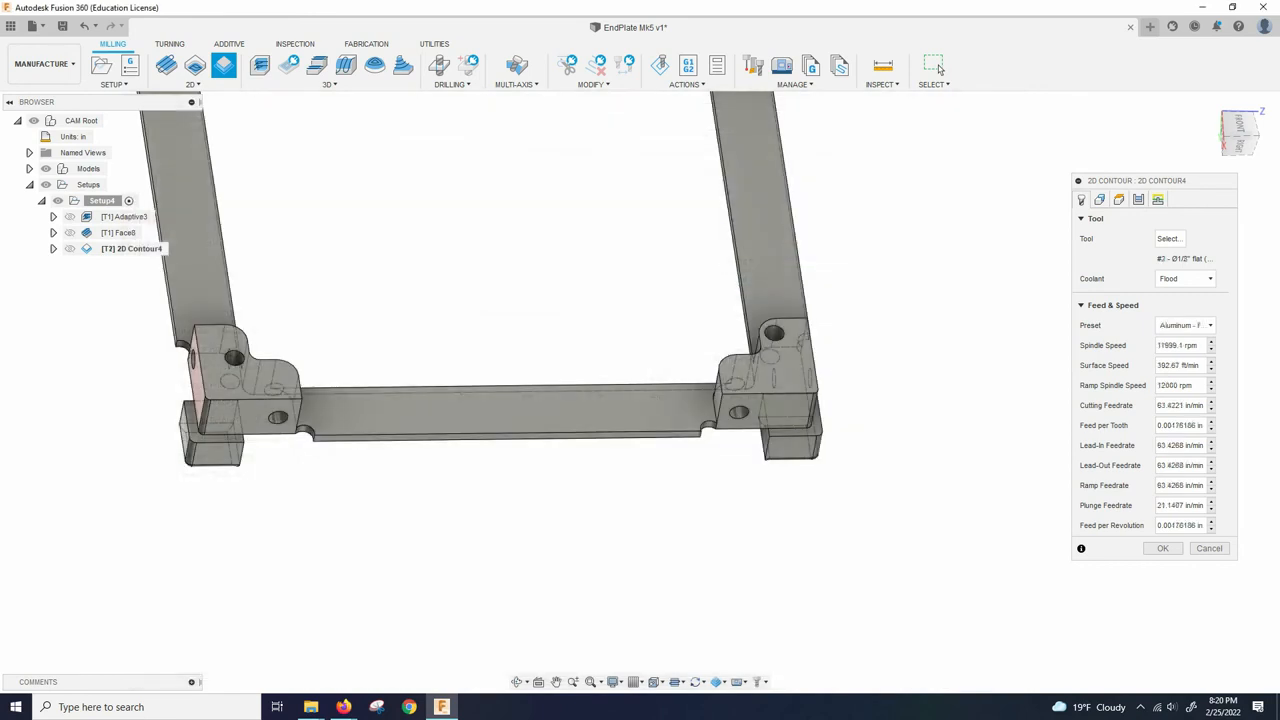
Edit the Aluminum - Finishing preset of the 1/8" flat endmill and set its spindle speed to 10000 rpm
click(1167, 238)
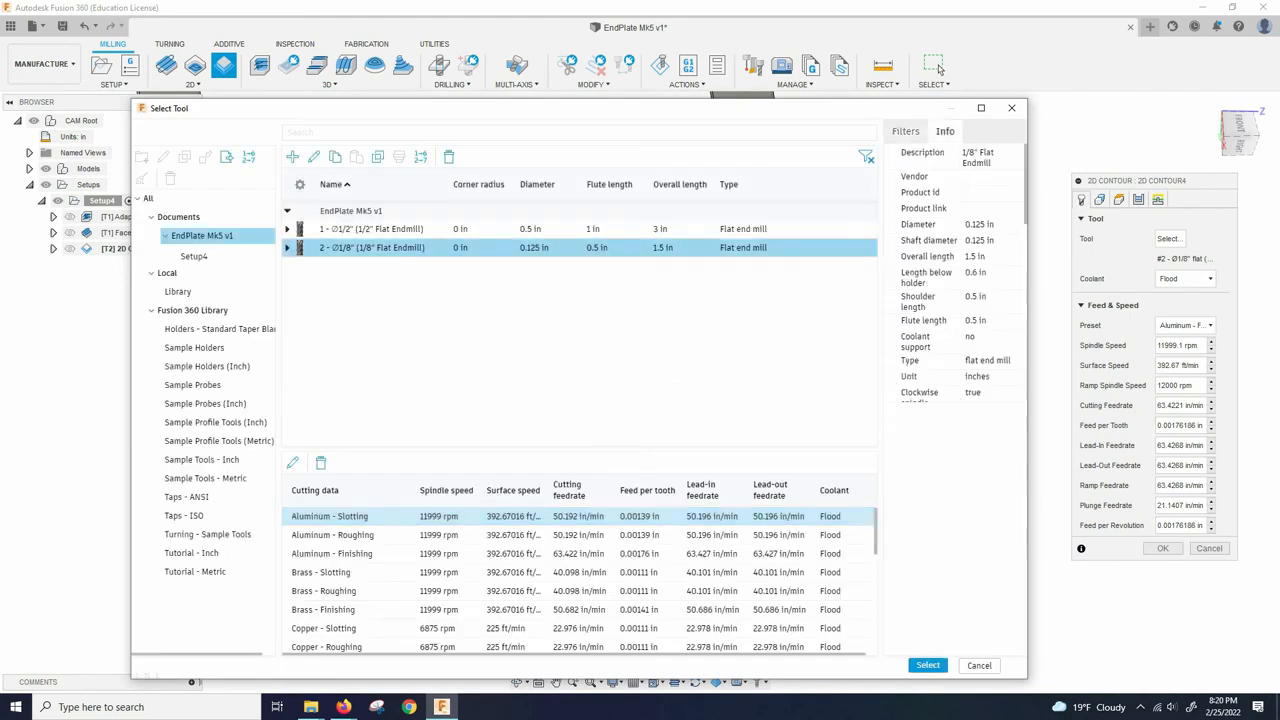
right_click(372, 551)
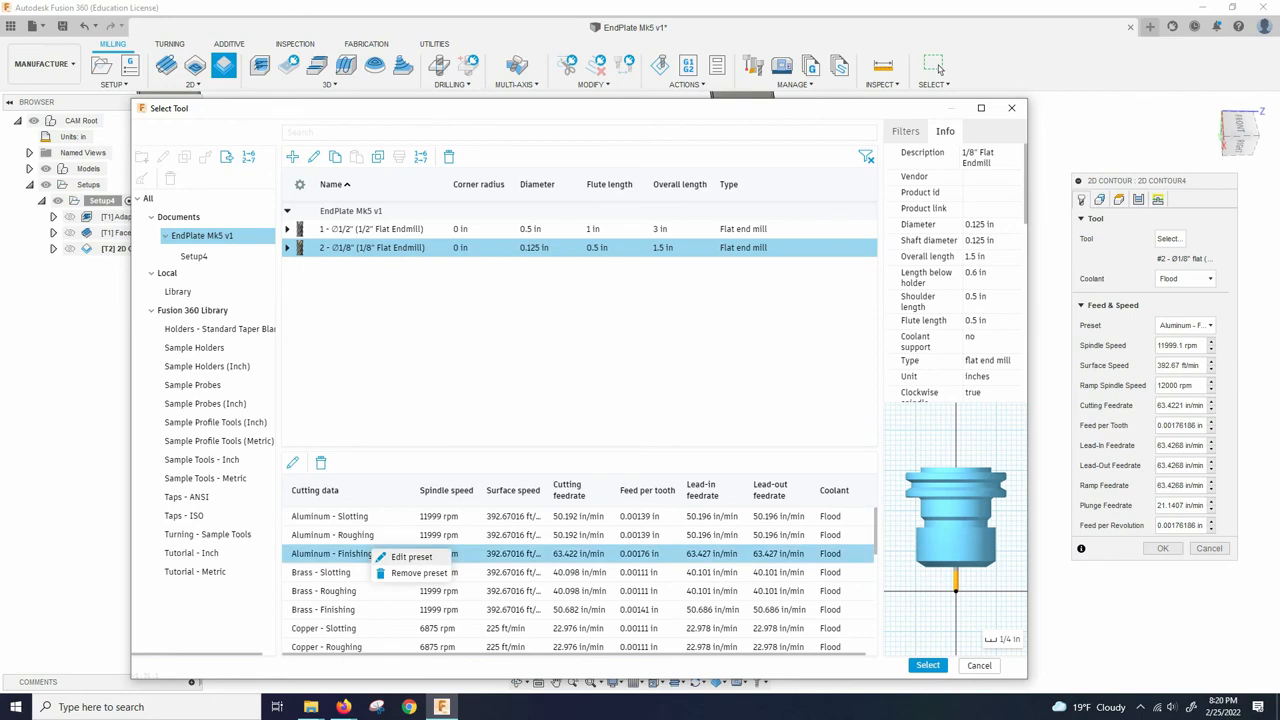
click(411, 557)
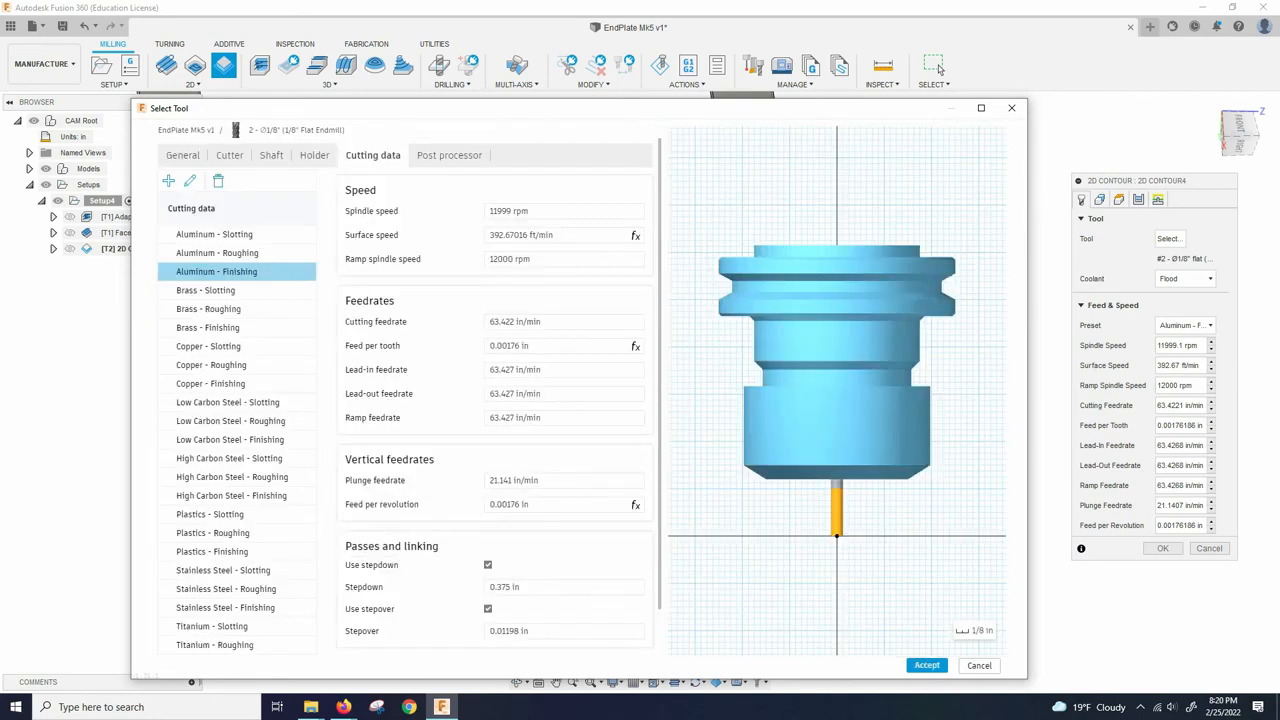
click(564, 211)
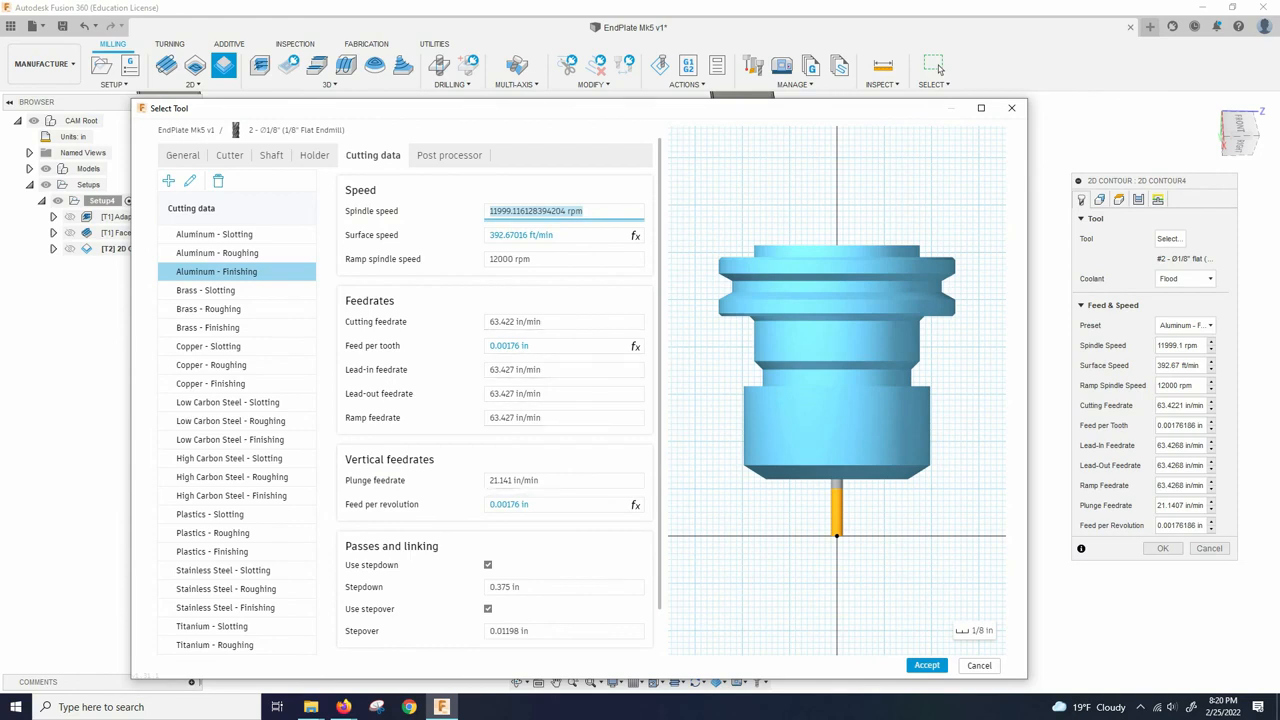
text(10000)
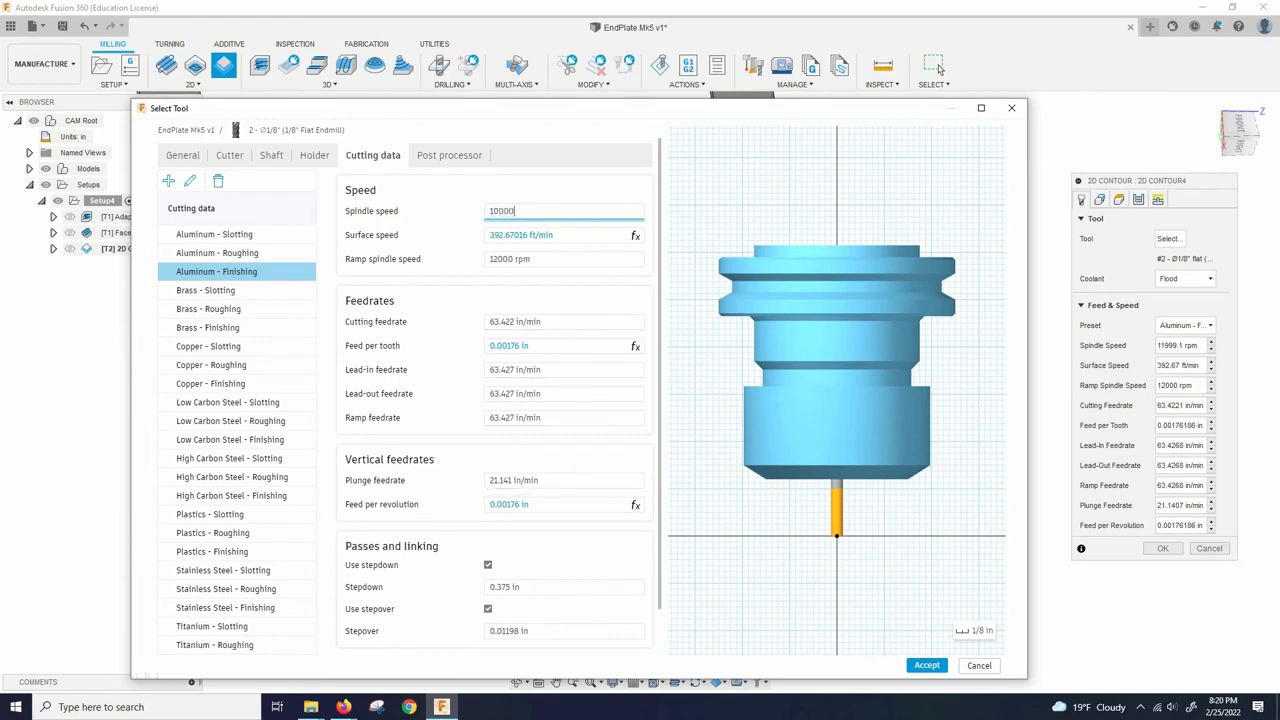
key(Return)
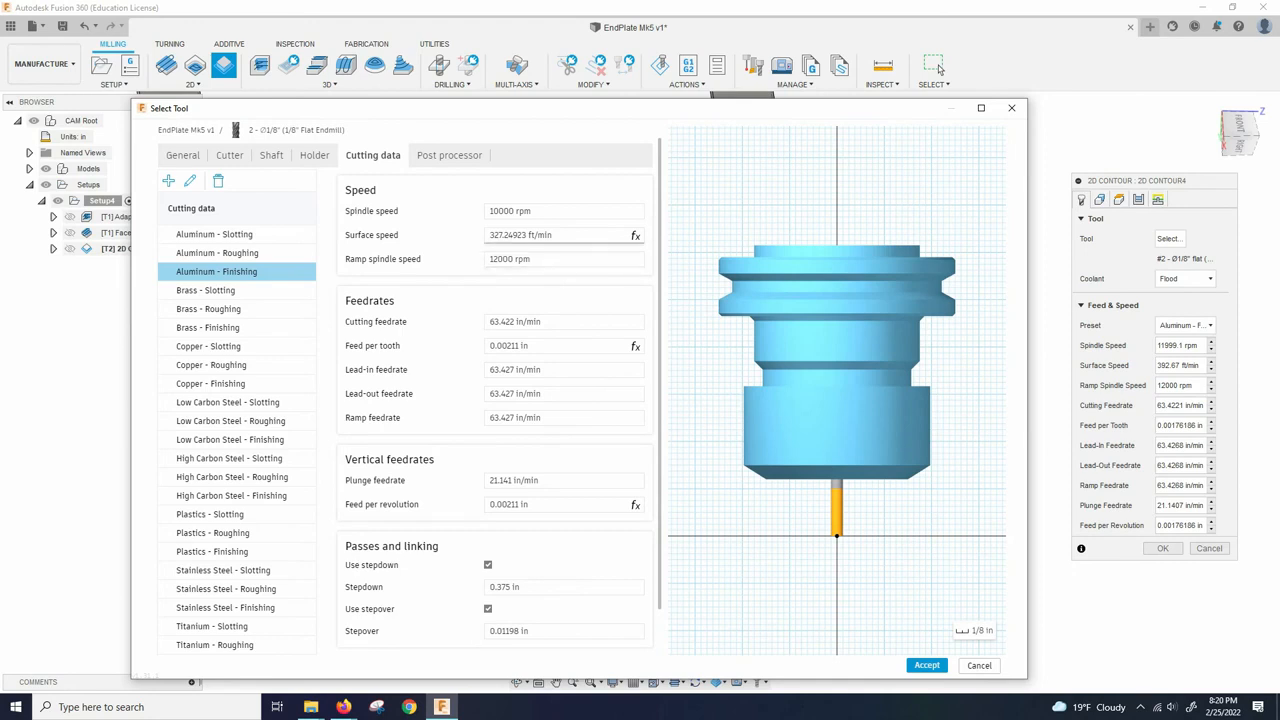
Set the preset's ramp spindle speed to 10000 rpm and update the 2D contour operation to the edited feeds and speeds
click(564, 259)
text(10000)
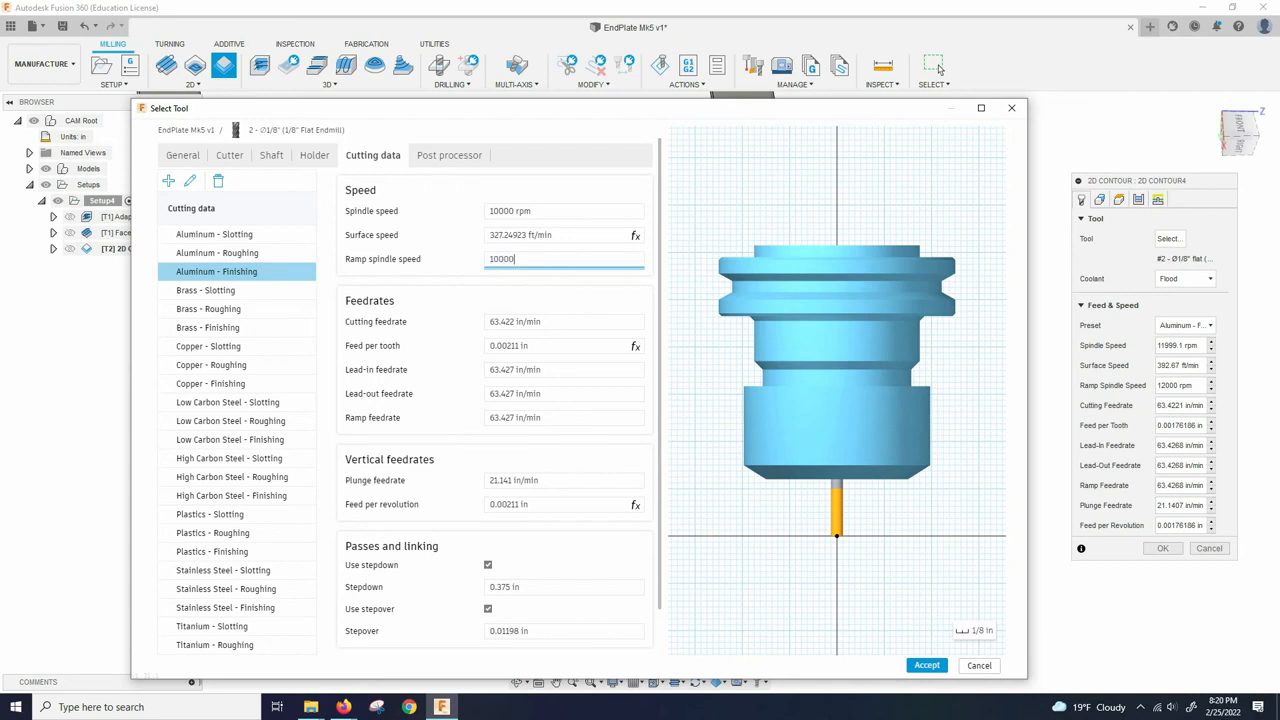
key(Return)
click(927, 665)
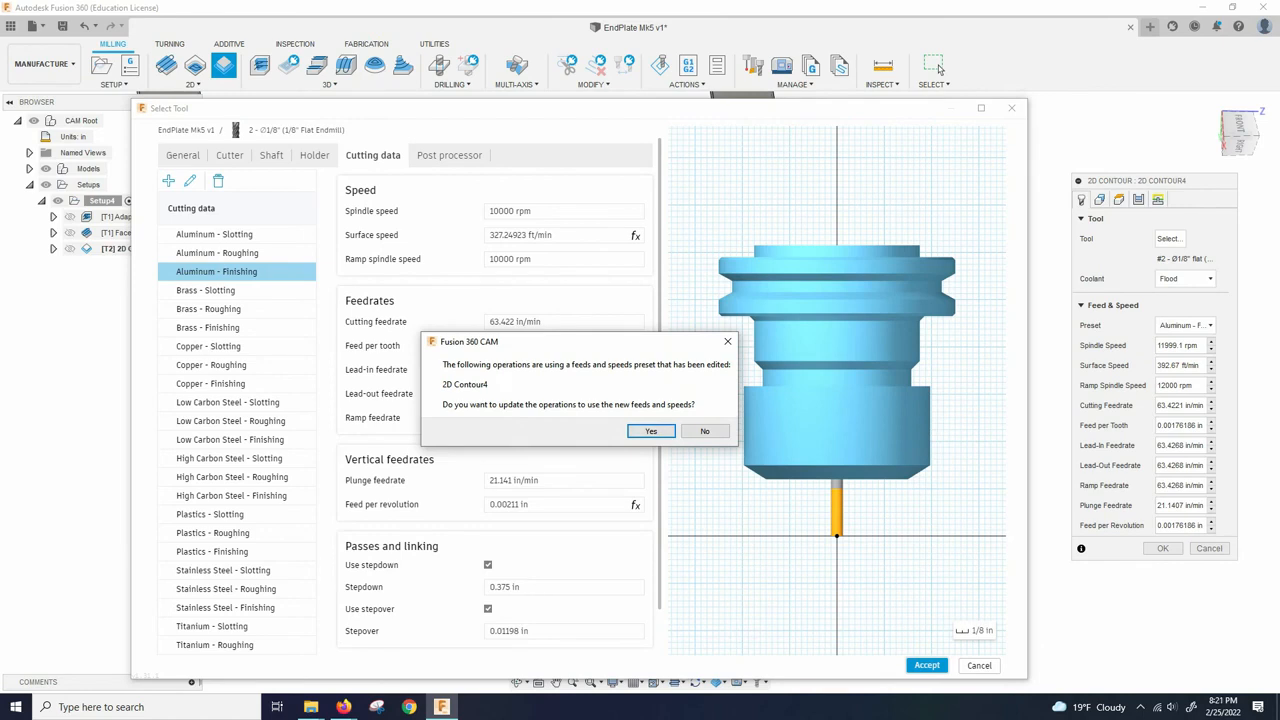
key(Return)
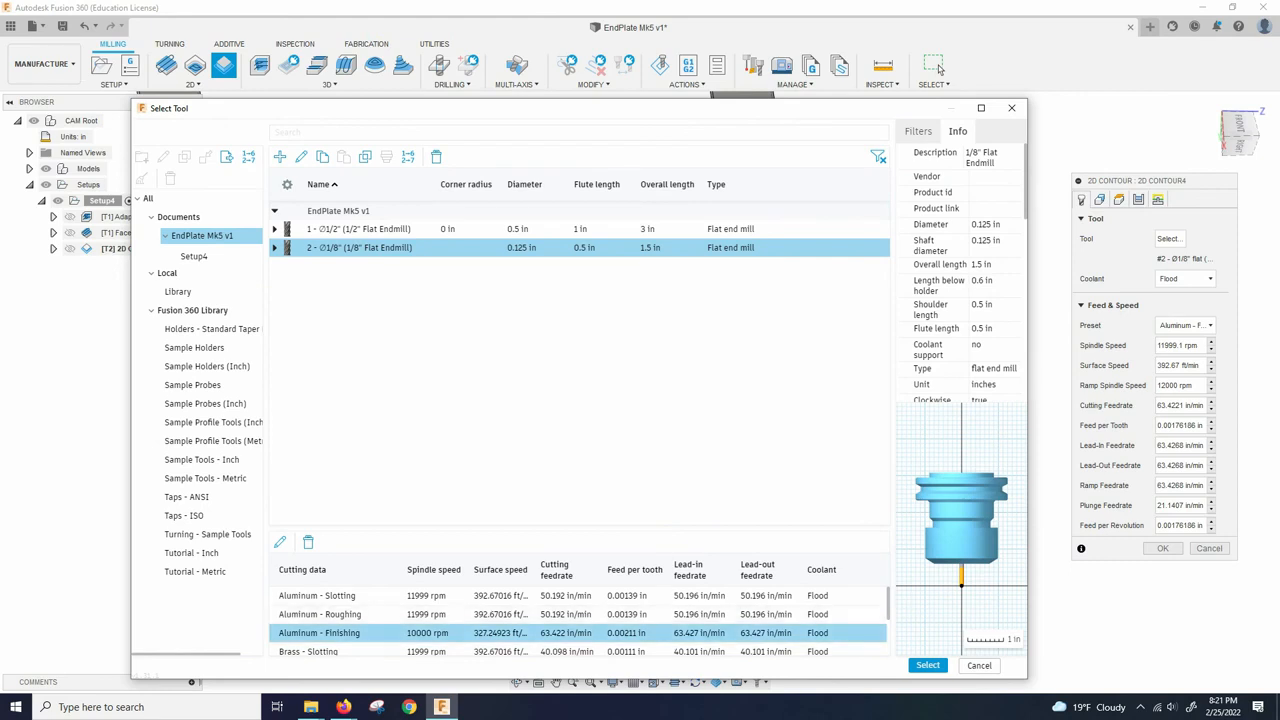
key(Return)
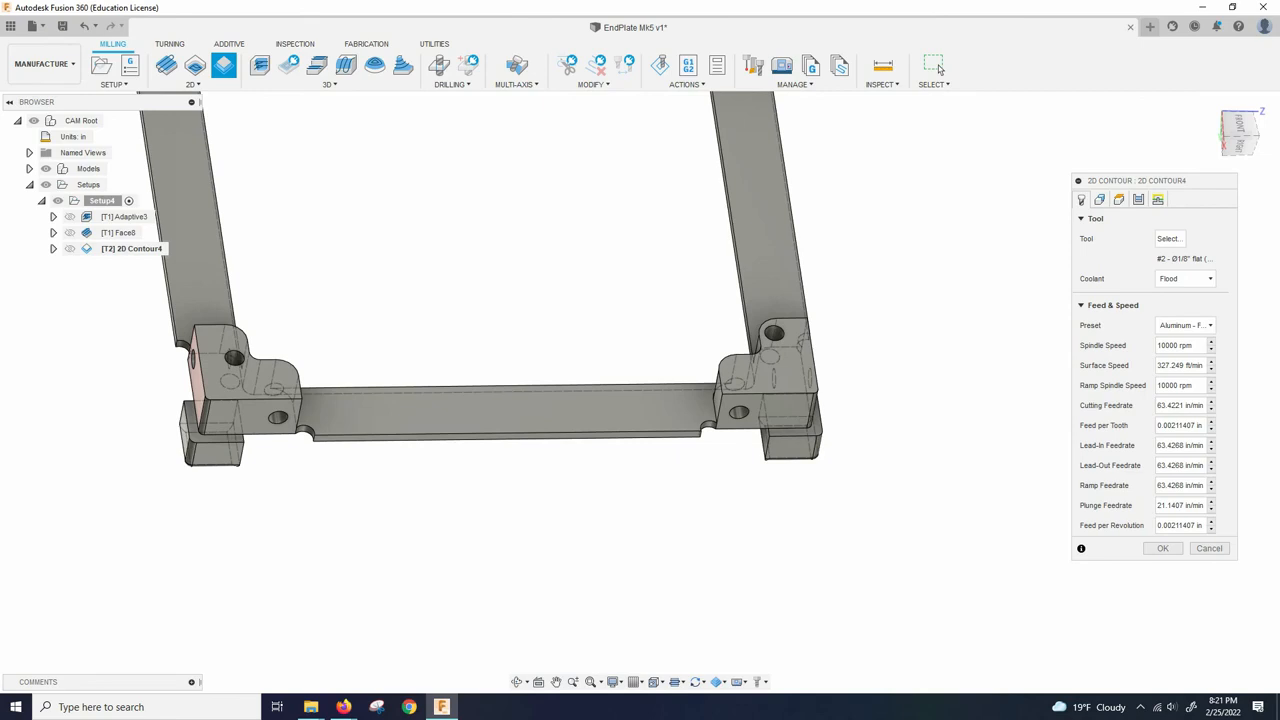
Pick the top outlines of the four corner blocks as the 2D contour's machining contours
click(1100, 200)
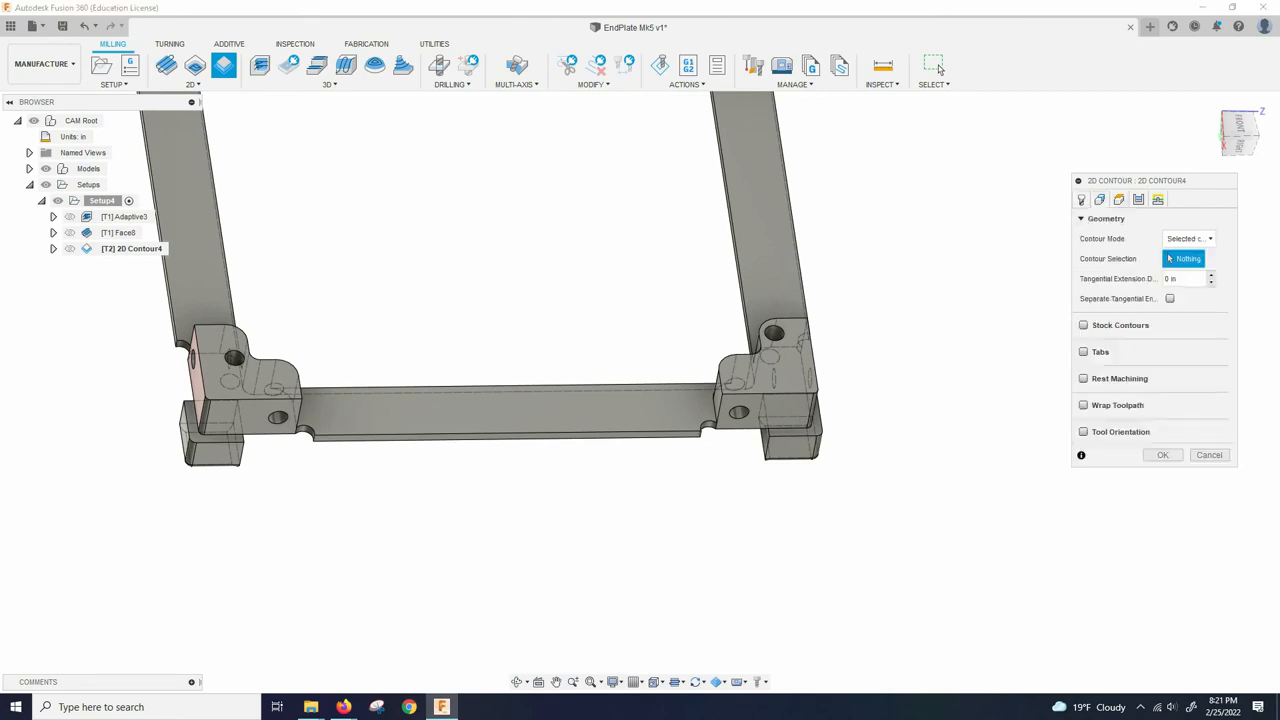
scroll(858, 549, down, 3)
scroll(783, 370, up, 3)
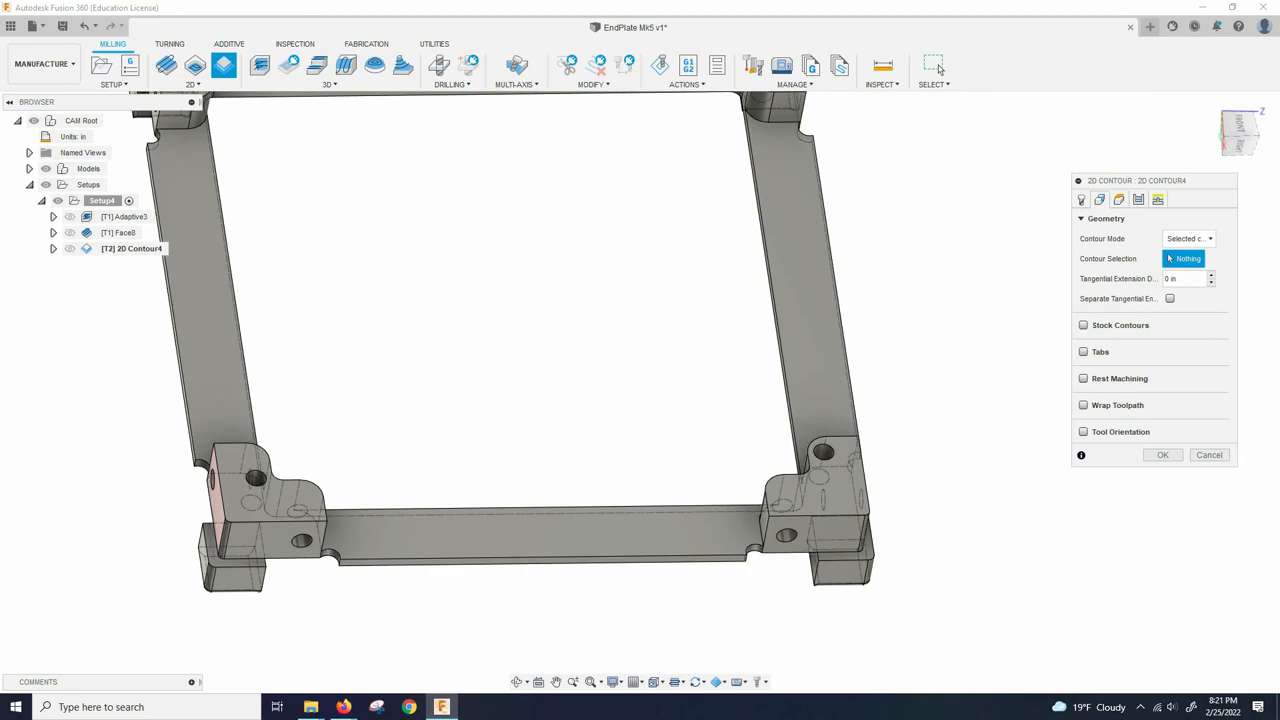
click(828, 491)
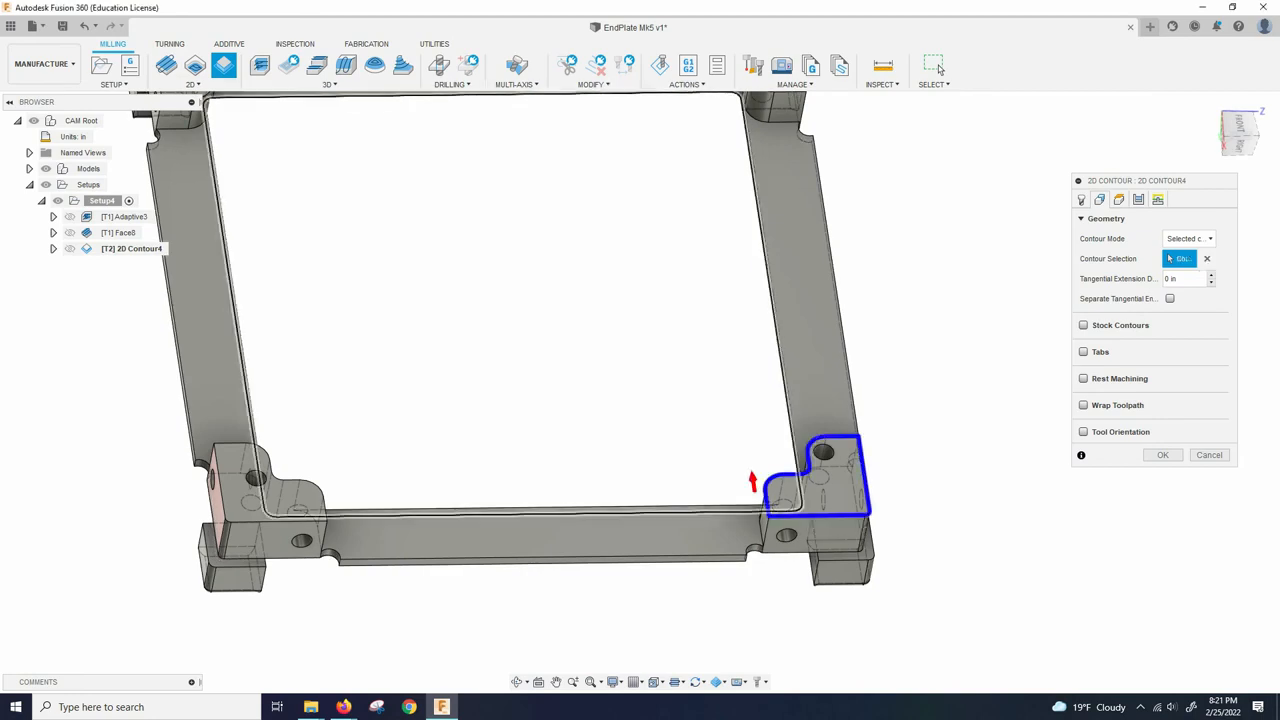
click(252, 510)
scroll(515, 558, down, 3)
scroll(362, 272, up, 3)
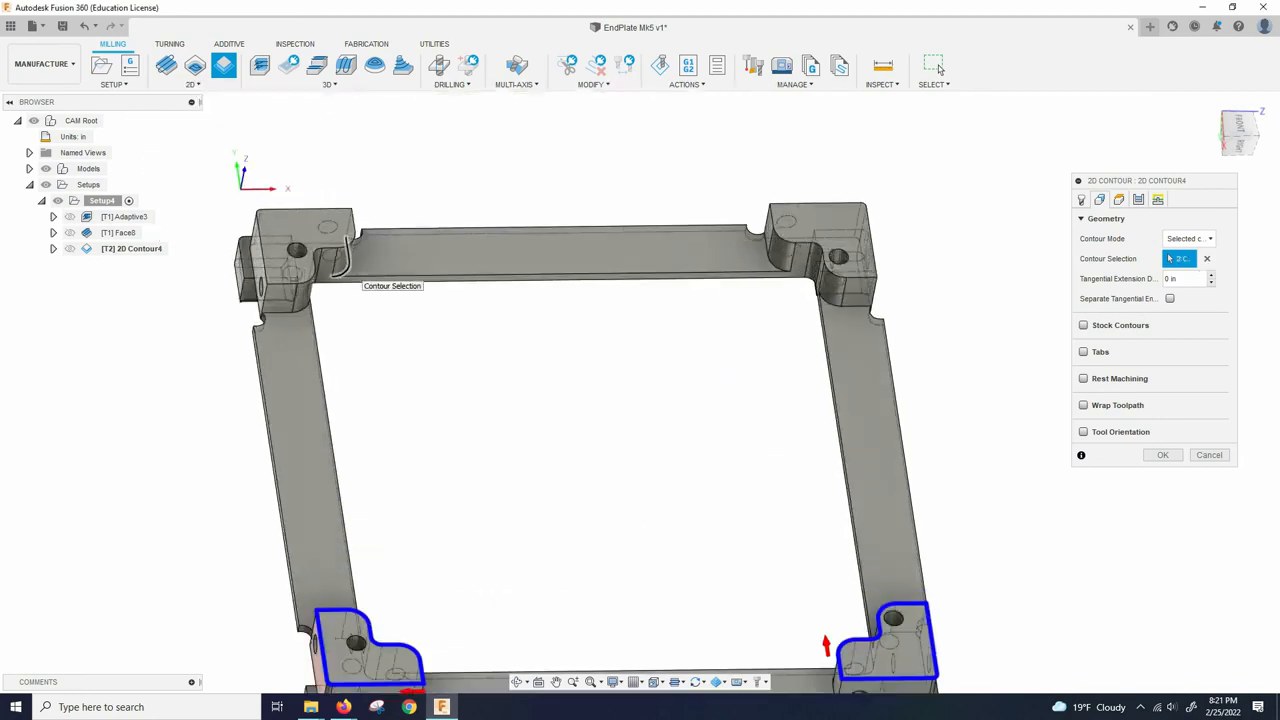
click(298, 234)
click(832, 227)
click(844, 458)
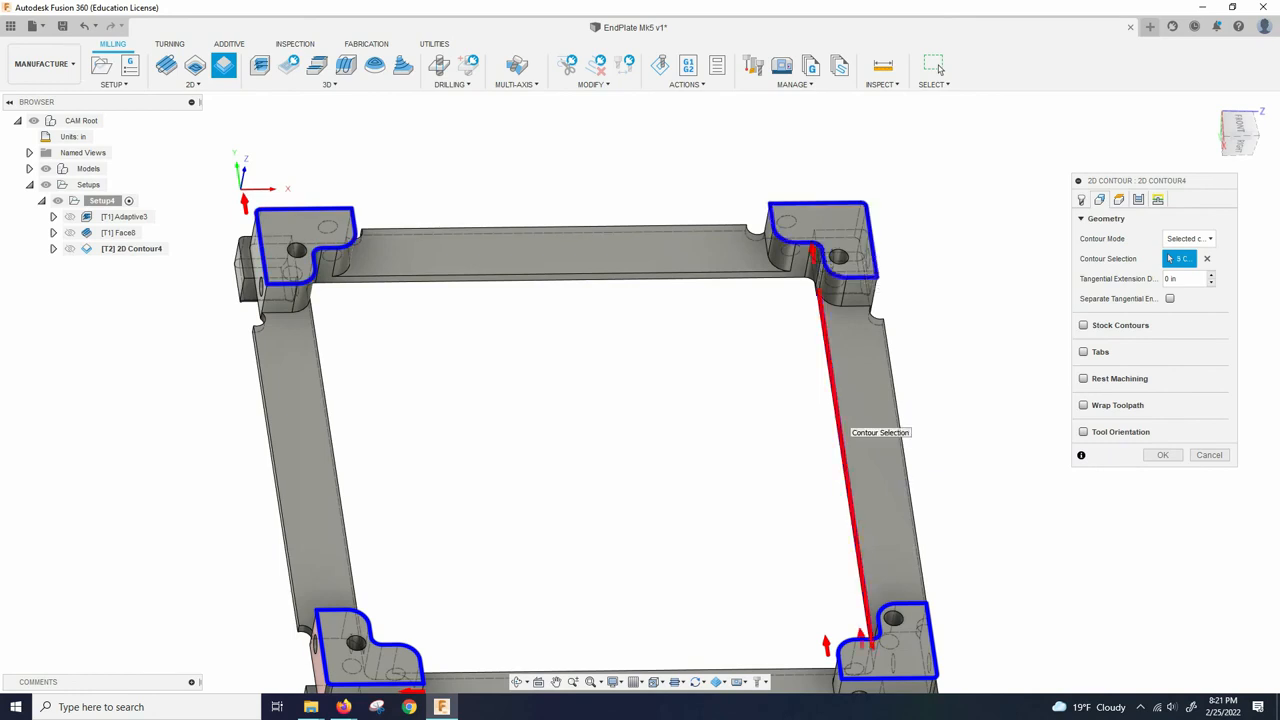
click(849, 430)
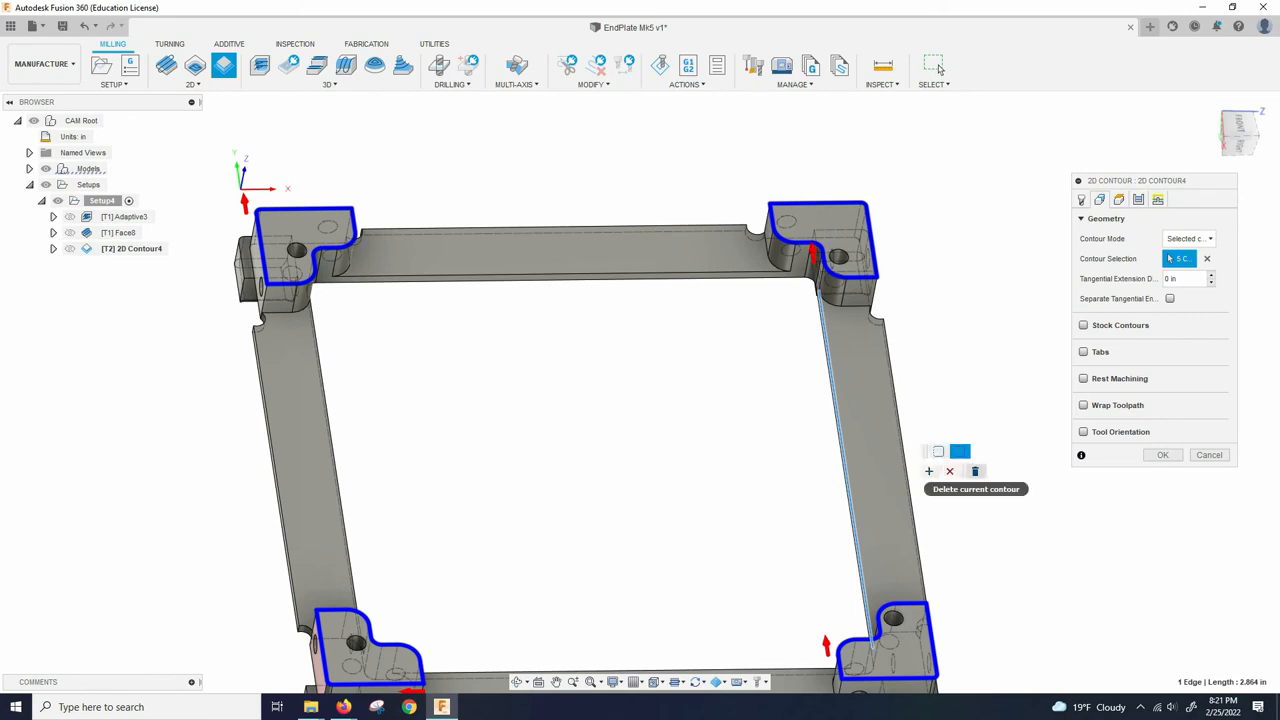
click(975, 471)
Check the contour arrows on the four corner blocks and flip the arrow on the frame's lower-right corner block
scroll(645, 407, down, 3)
scroll(750, 528, up, 3)
scroll(732, 530, down, 3)
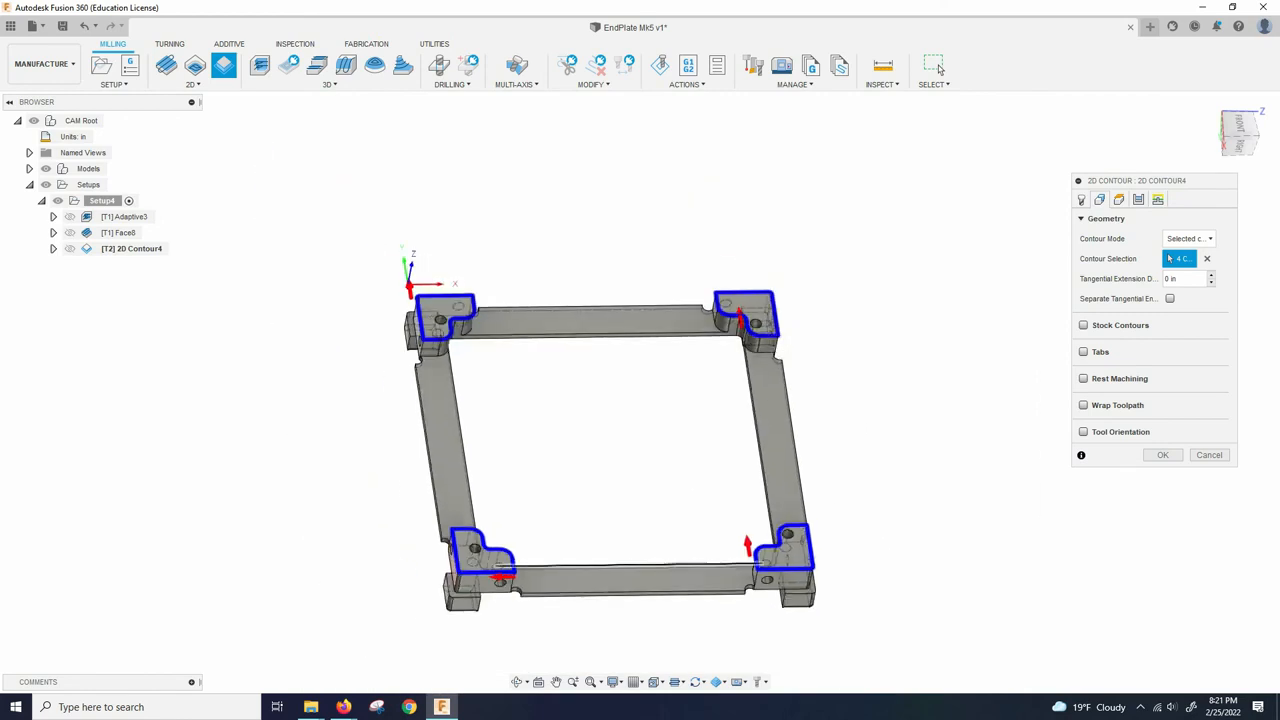
scroll(734, 540, up, 2)
shift+middle_drag(734, 540, 700, 568)
shift+middle_drag(692, 482, 690, 494)
scroll(690, 494, down, 2)
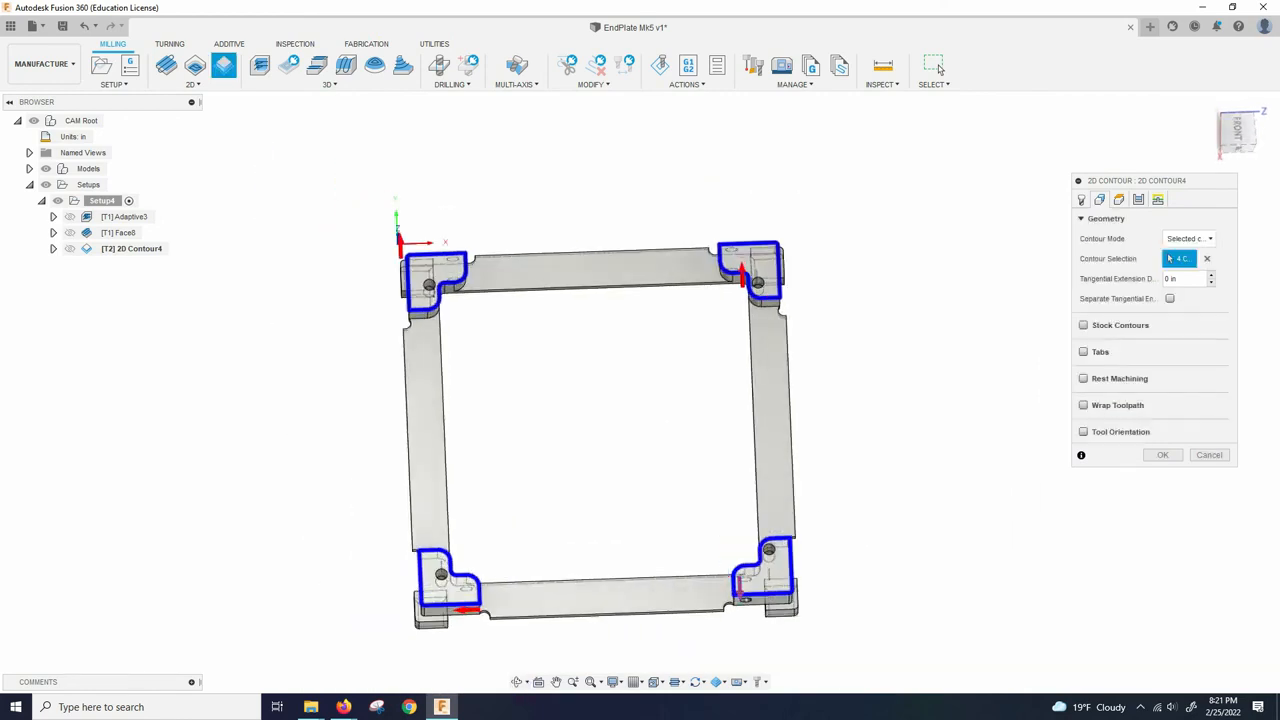
click(741, 590)
Set the 2D contour's bottom height from Selection, using the top face of the thin rail between two corner blocks as reference
click(1119, 200)
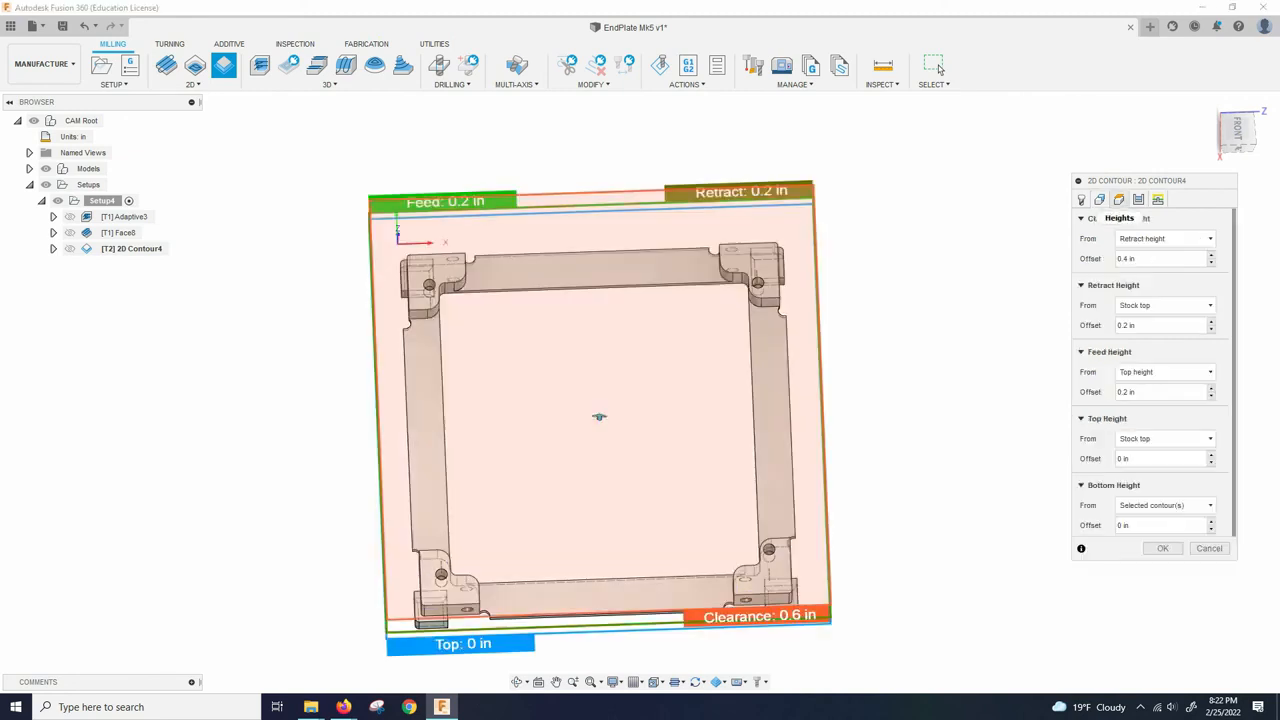
shift+middle_drag(690, 480, 690, 345)
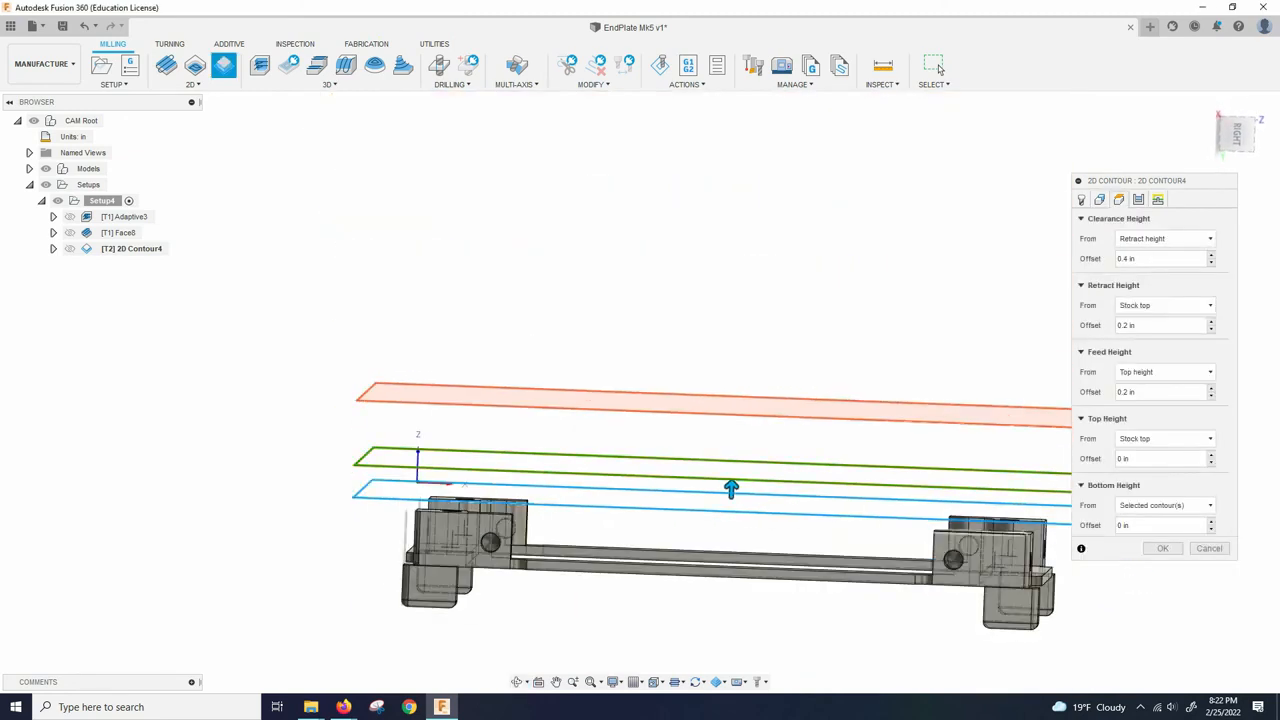
scroll(650, 500, down, 2)
scroll(685, 570, up, 3)
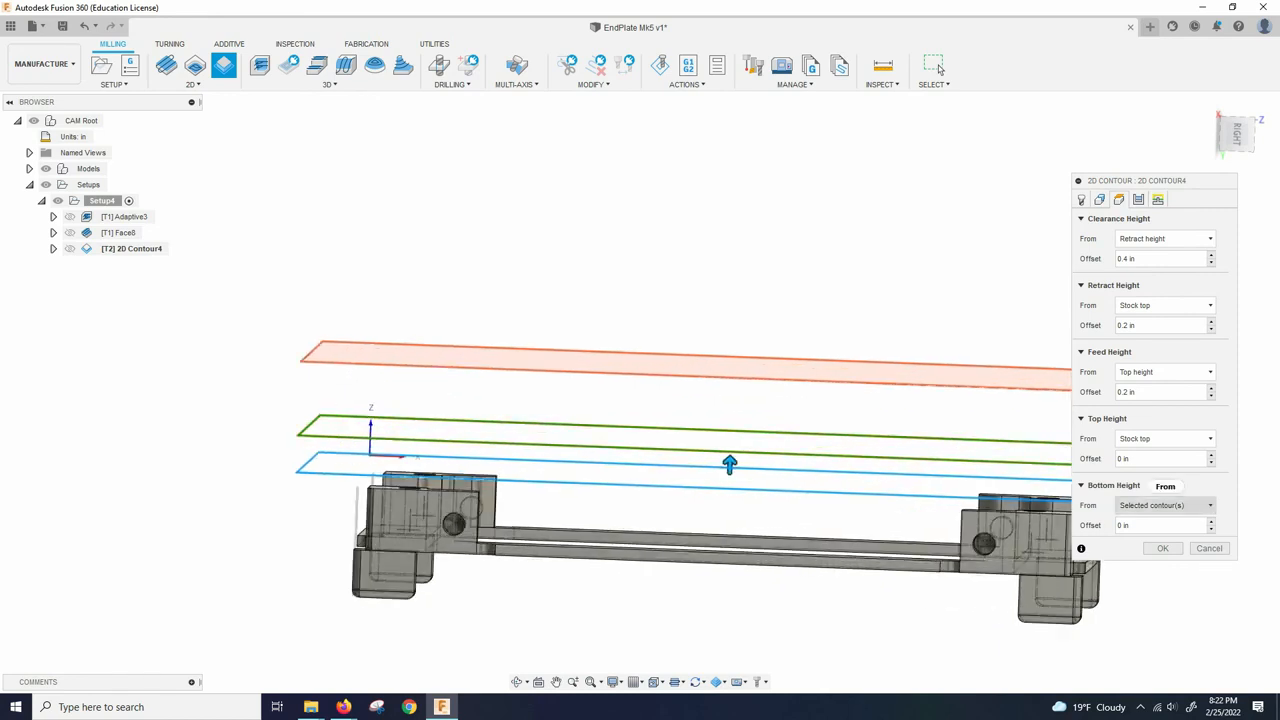
click(1165, 506)
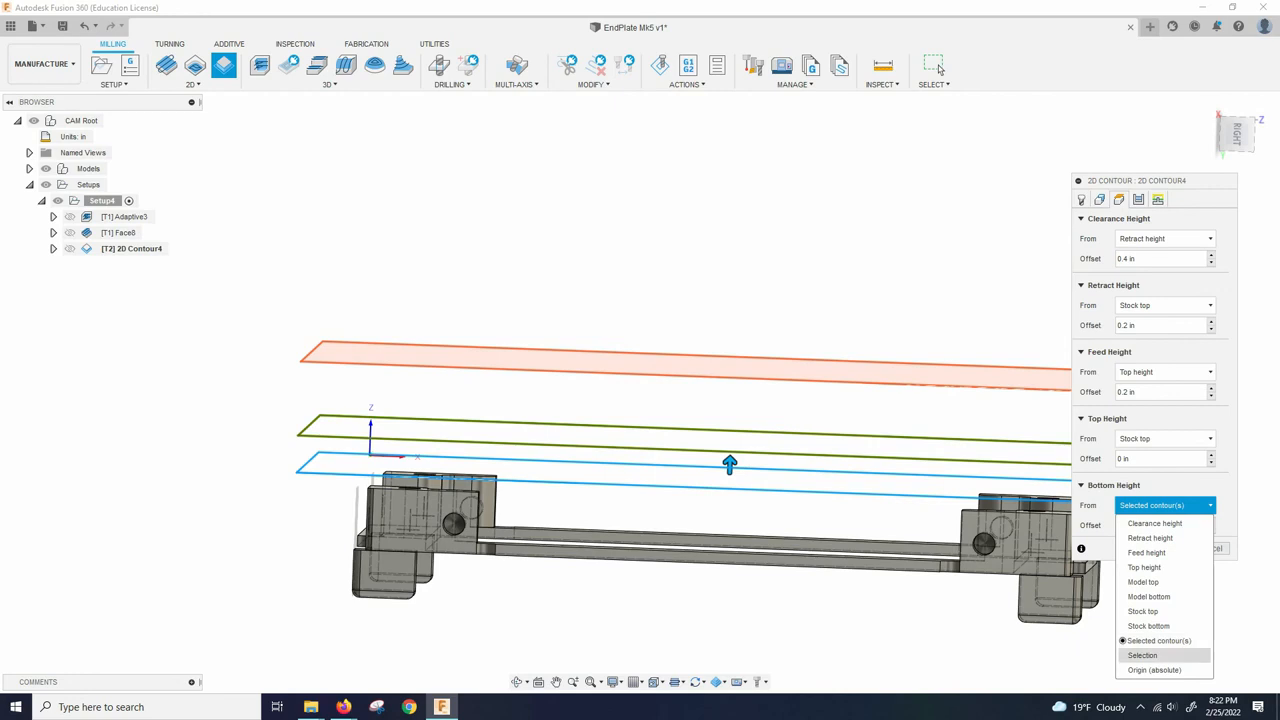
click(1142, 655)
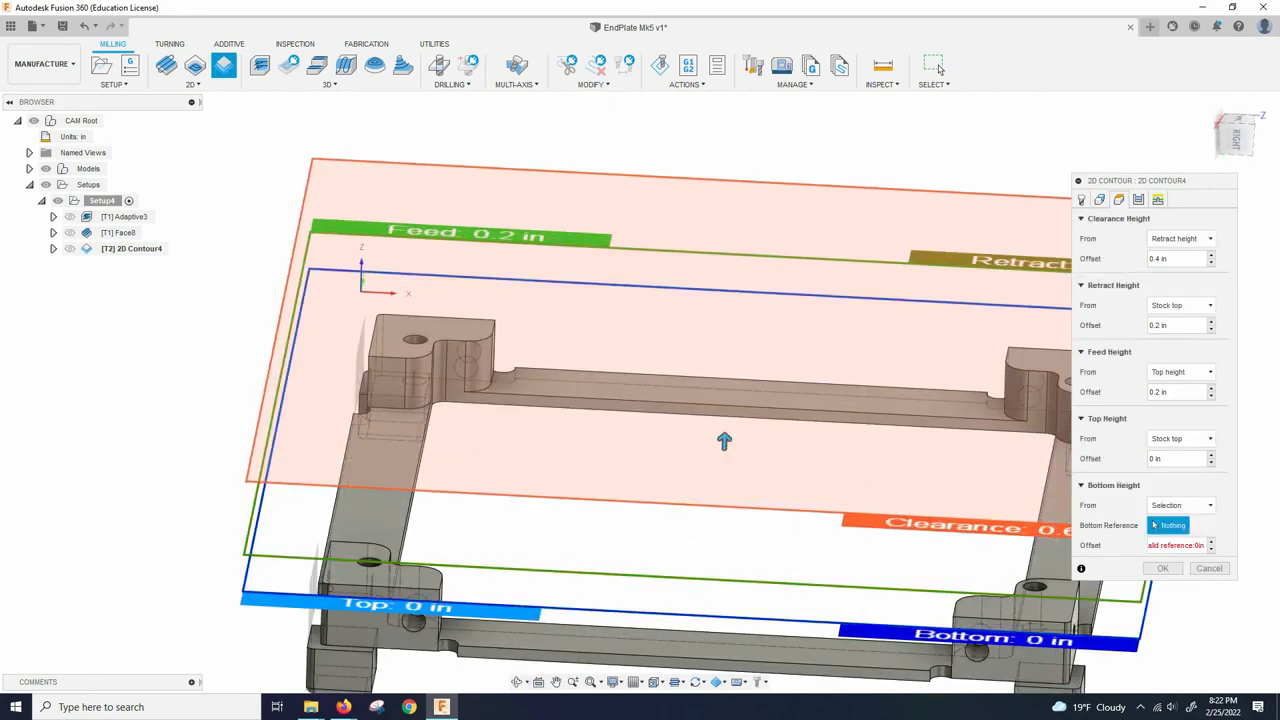
click(724, 440)
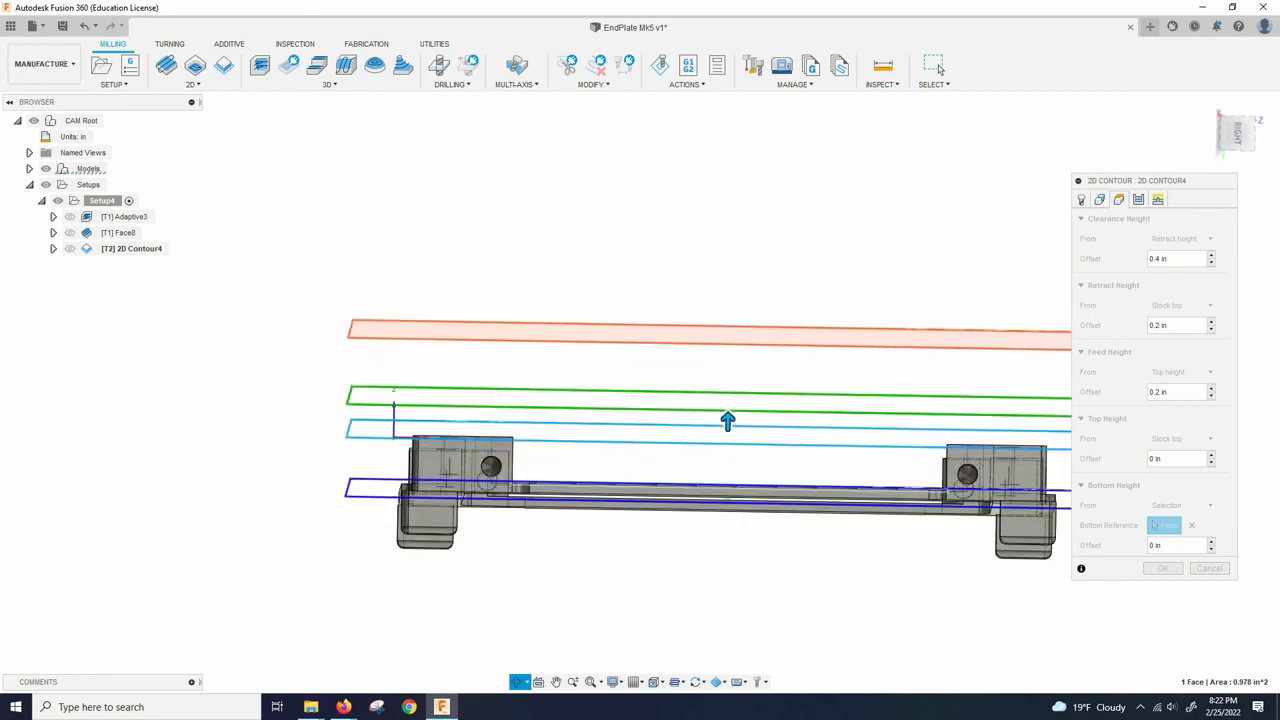
shift+middle_drag(985, 505, 930, 552)
scroll(711, 424, down, 3)
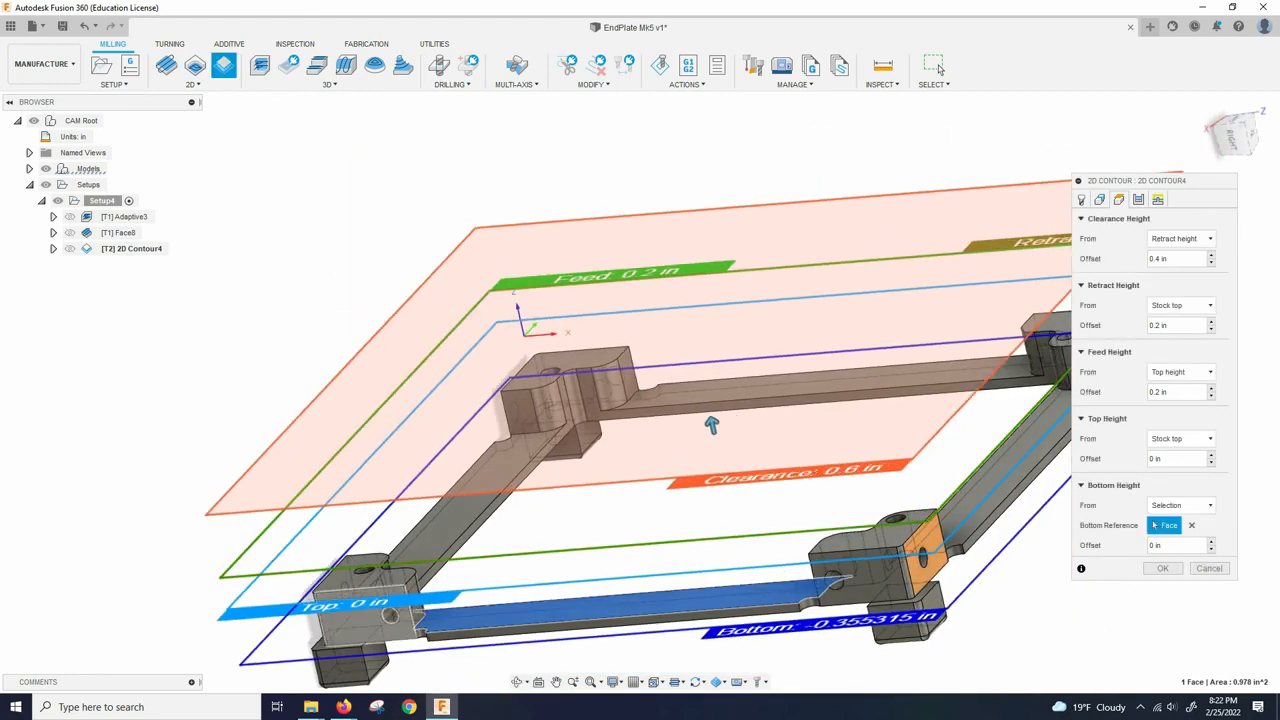
Check the height planes around the frame and the pass settings, and accept the 2D contour to generate the corner blocks' toolpath
scroll(600, 555, up, 2)
shift+middle_drag(600, 555, 699, 478)
scroll(699, 478, down, 2)
scroll(710, 430, up, 2)
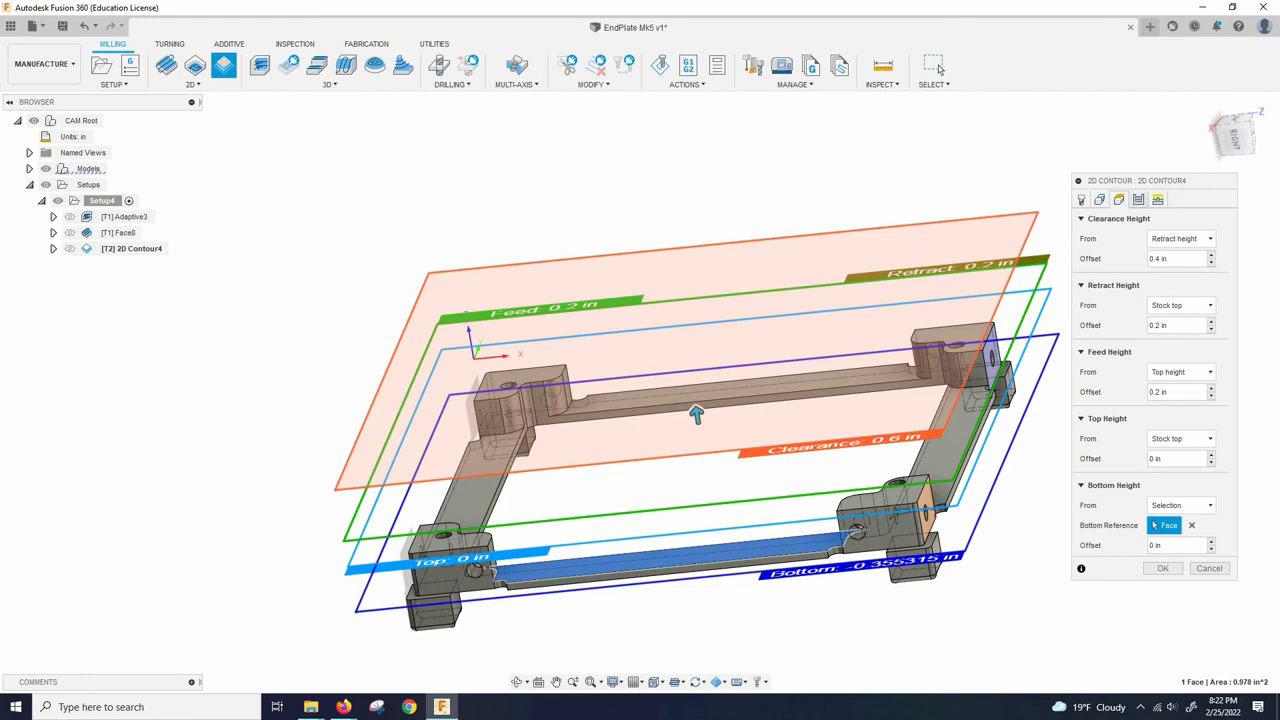
click(1138, 200)
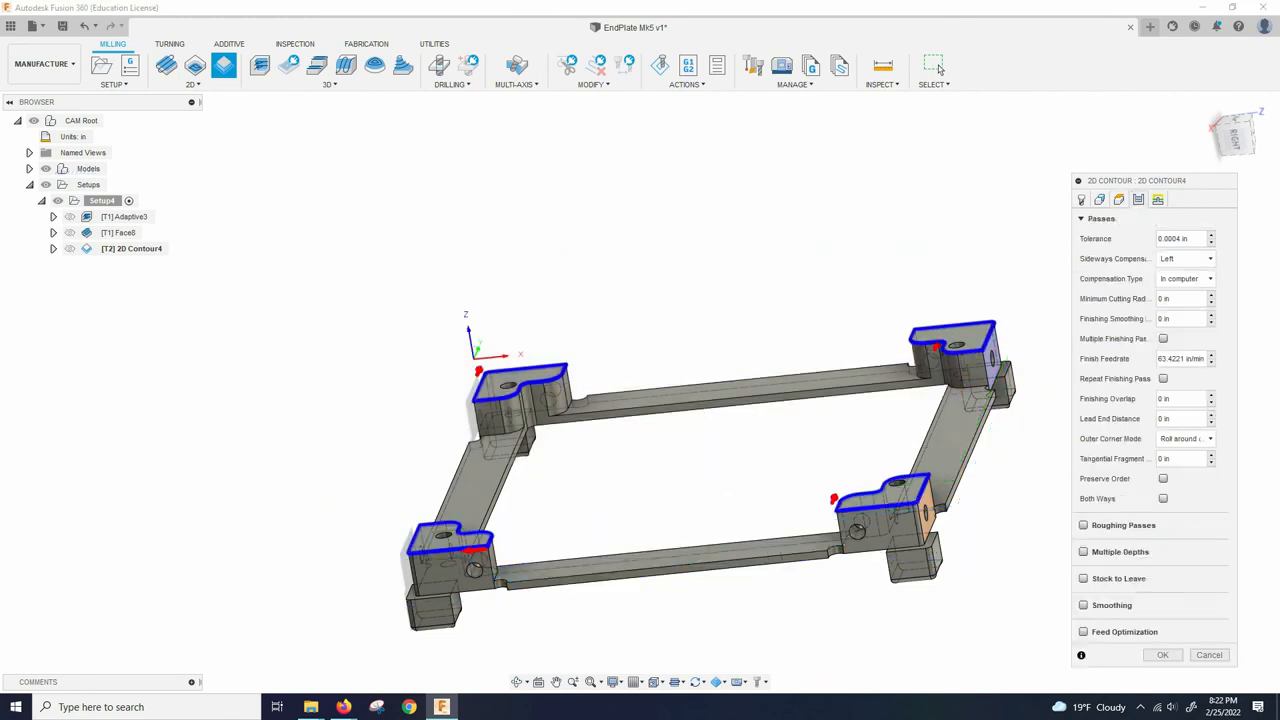
click(1163, 655)
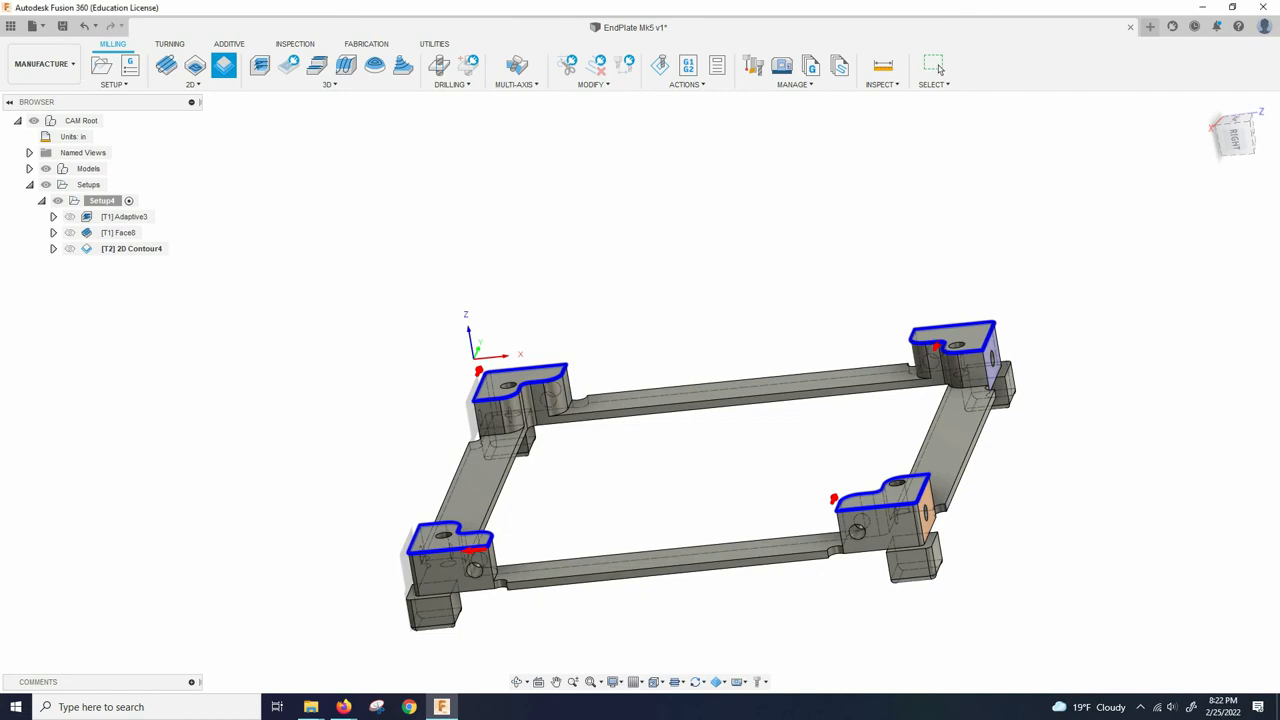
Examine the generated 2D contour toolpath around the four corner blocks and the linking moves between them from several angles
scroll(872, 545, down, 3)
scroll(889, 545, up, 9)
shift+middle_drag(880, 450, 840, 500)
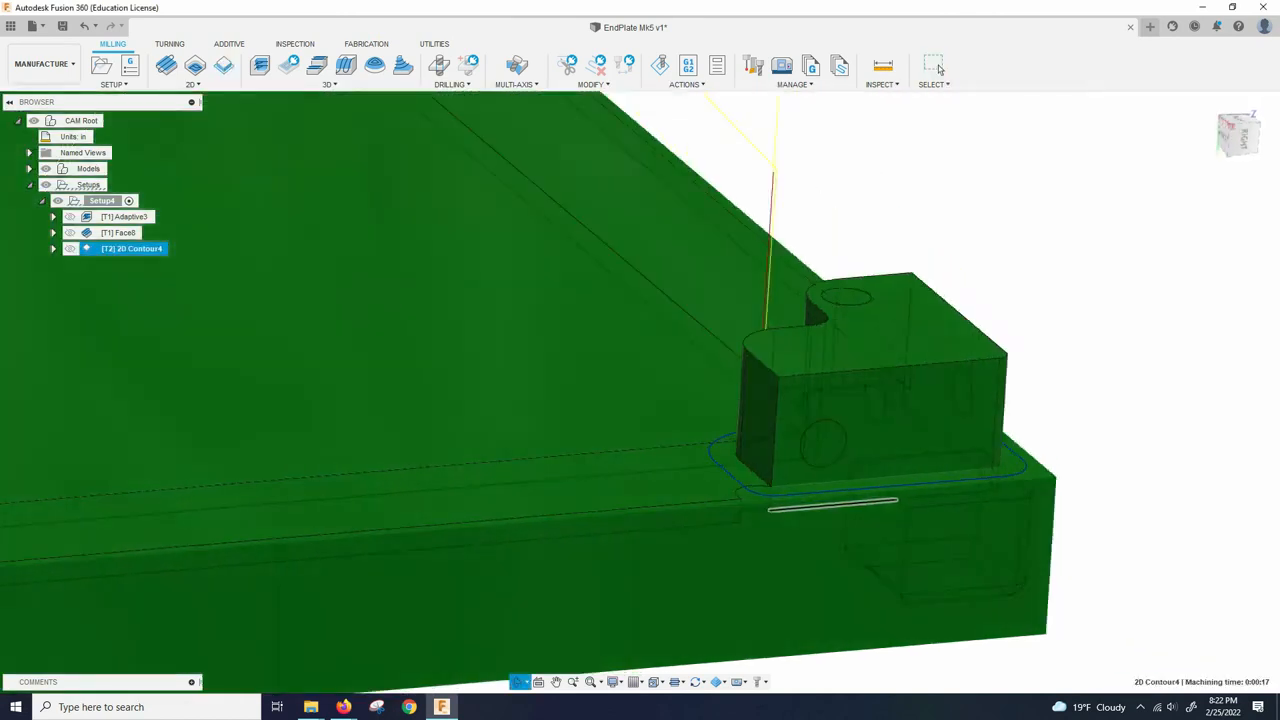
shift+middle_drag(870, 445, 810, 300)
shift+middle_drag(790, 365, 860, 400)
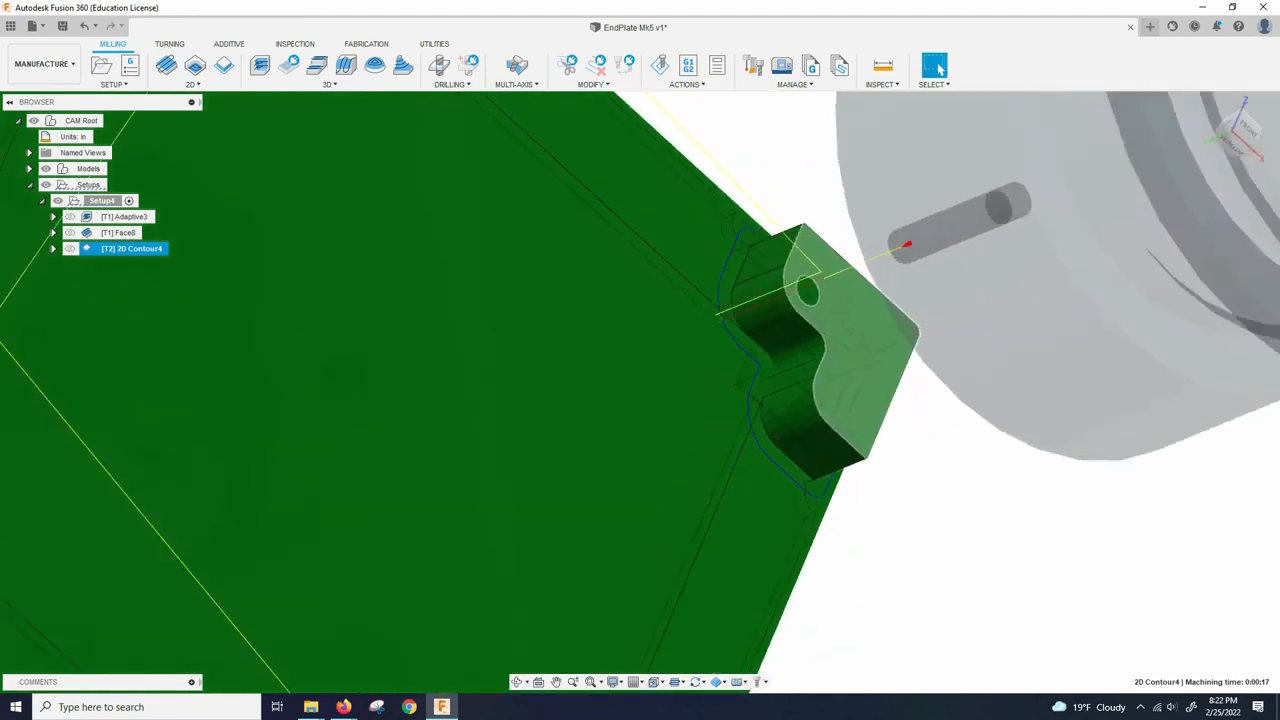
shift+middle_drag(823, 453, 770, 465)
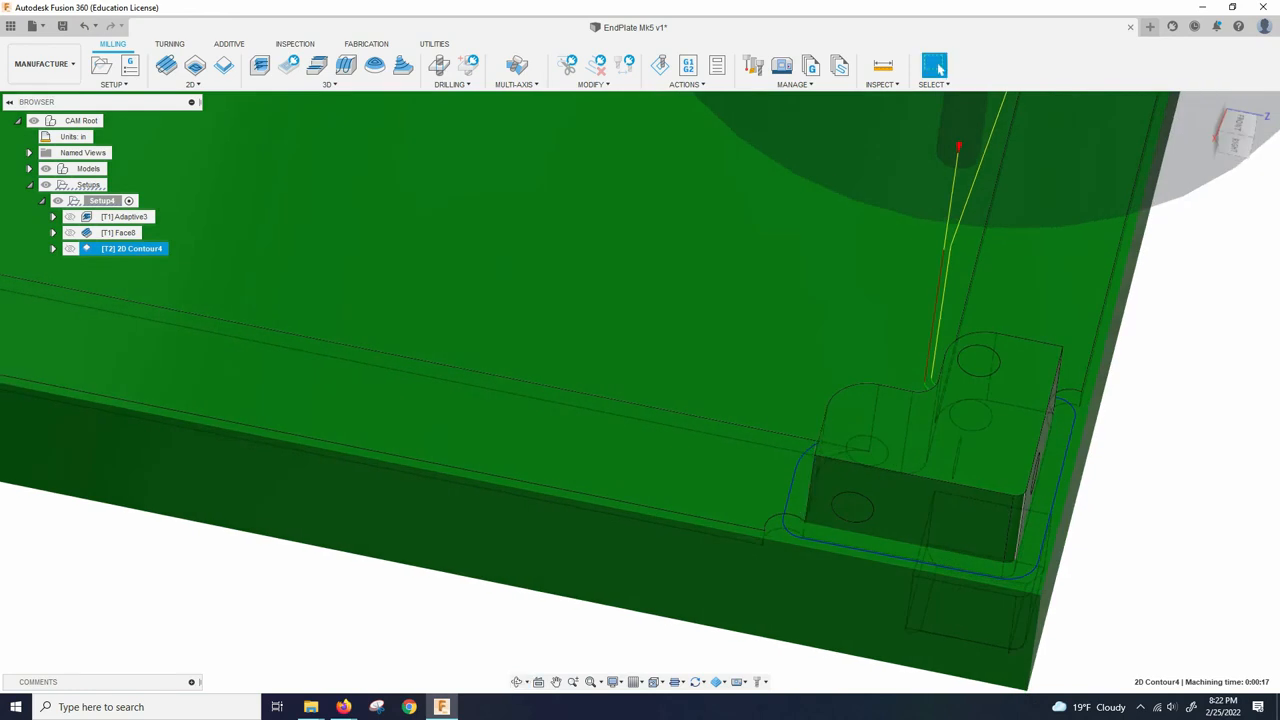
scroll(760, 440, down, 3)
scroll(842, 545, up, 3)
scroll(830, 493, down, 4)
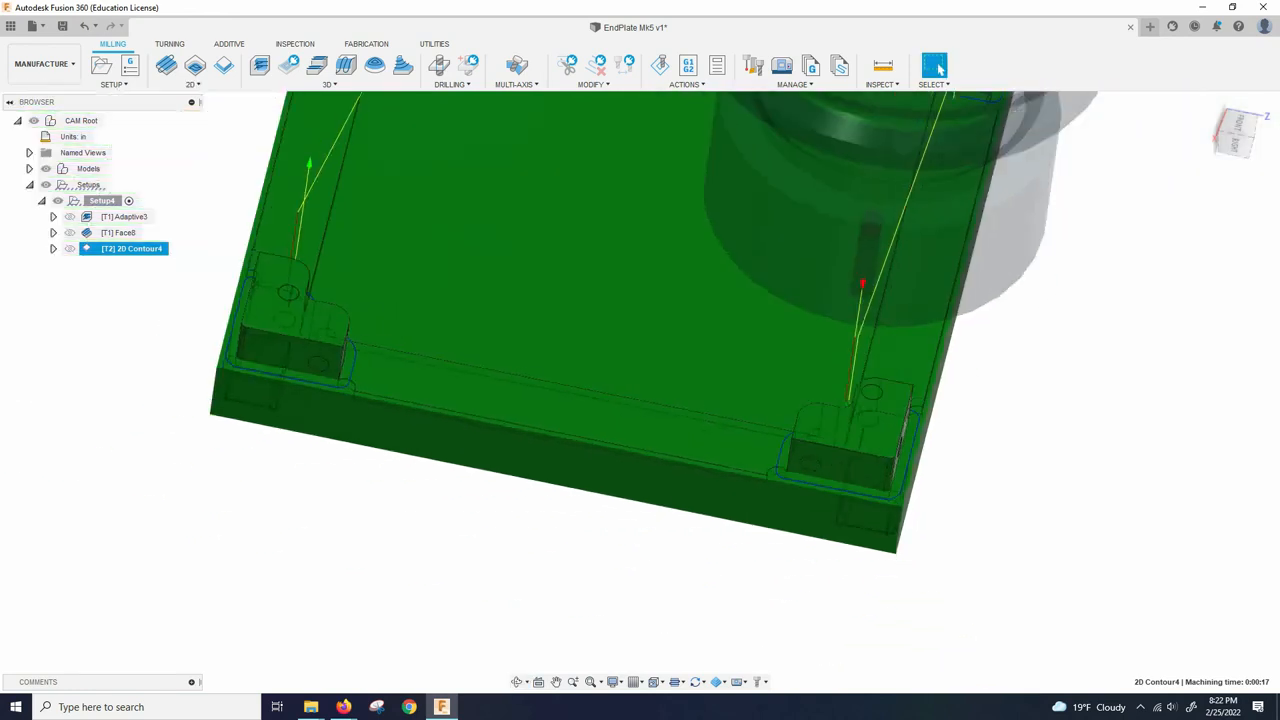
scroll(830, 485, down, 5)
scroll(840, 480, up, 5)
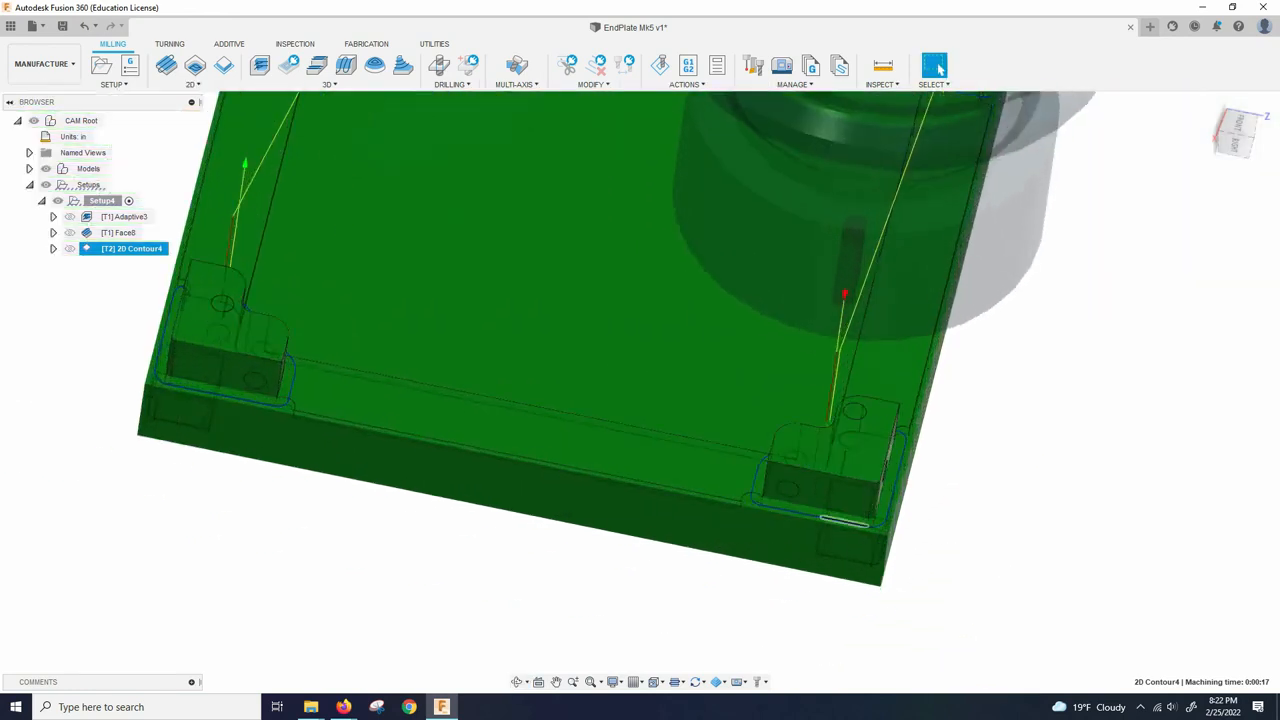
scroll(868, 522, up, 3)
shift+middle_drag(870, 523, 880, 485)
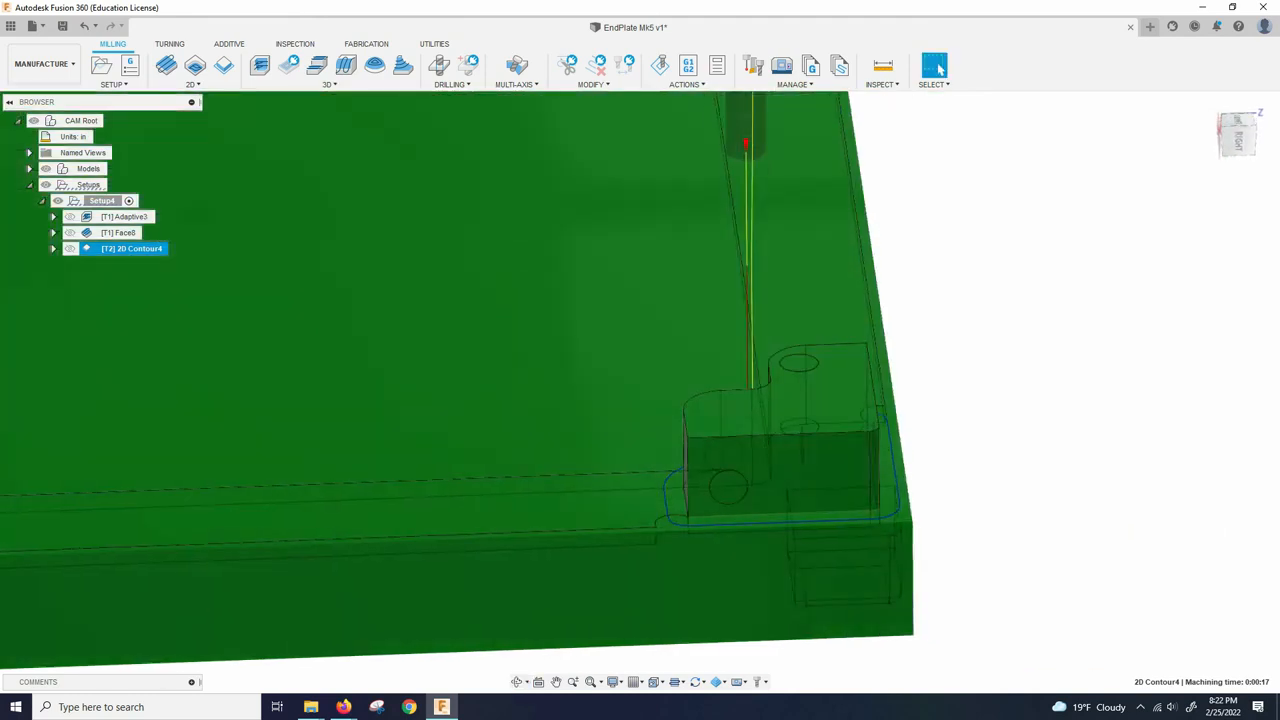
scroll(952, 453, down, 3)
scroll(649, 290, down, 5)
scroll(615, 285, up, 5)
scroll(424, 354, down, 3)
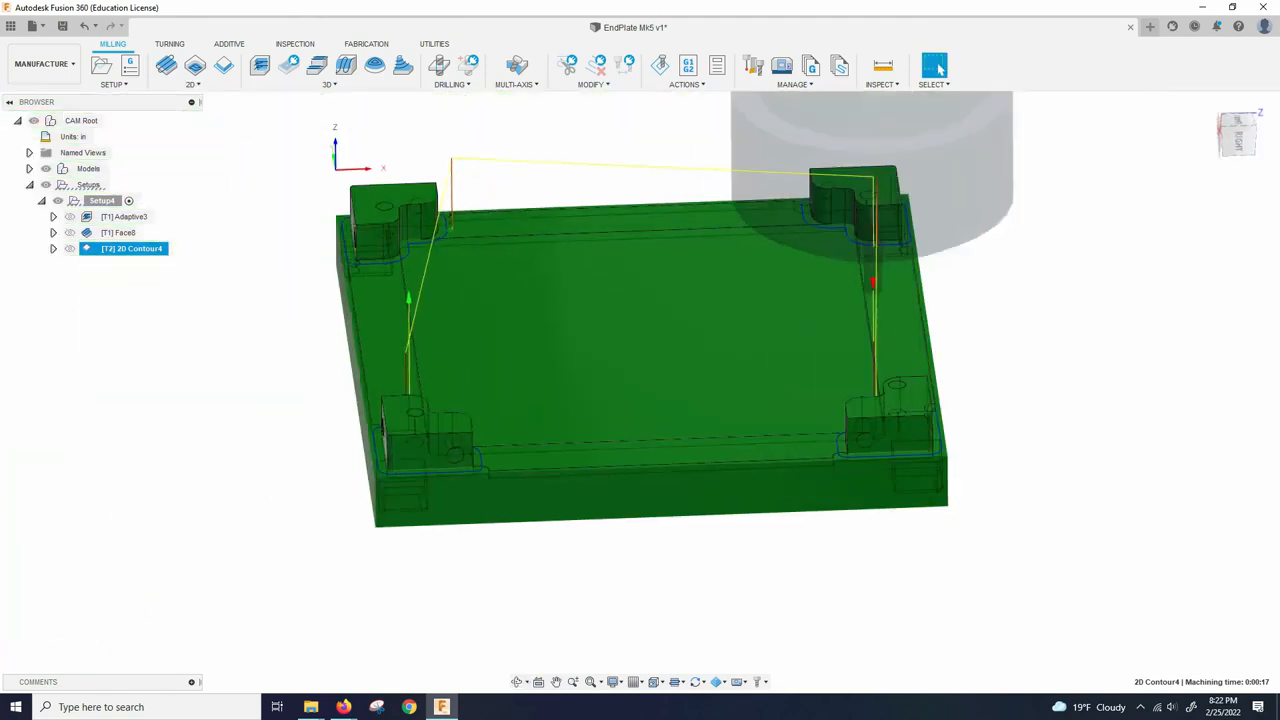
click(268, 290)
double_click(130, 249)
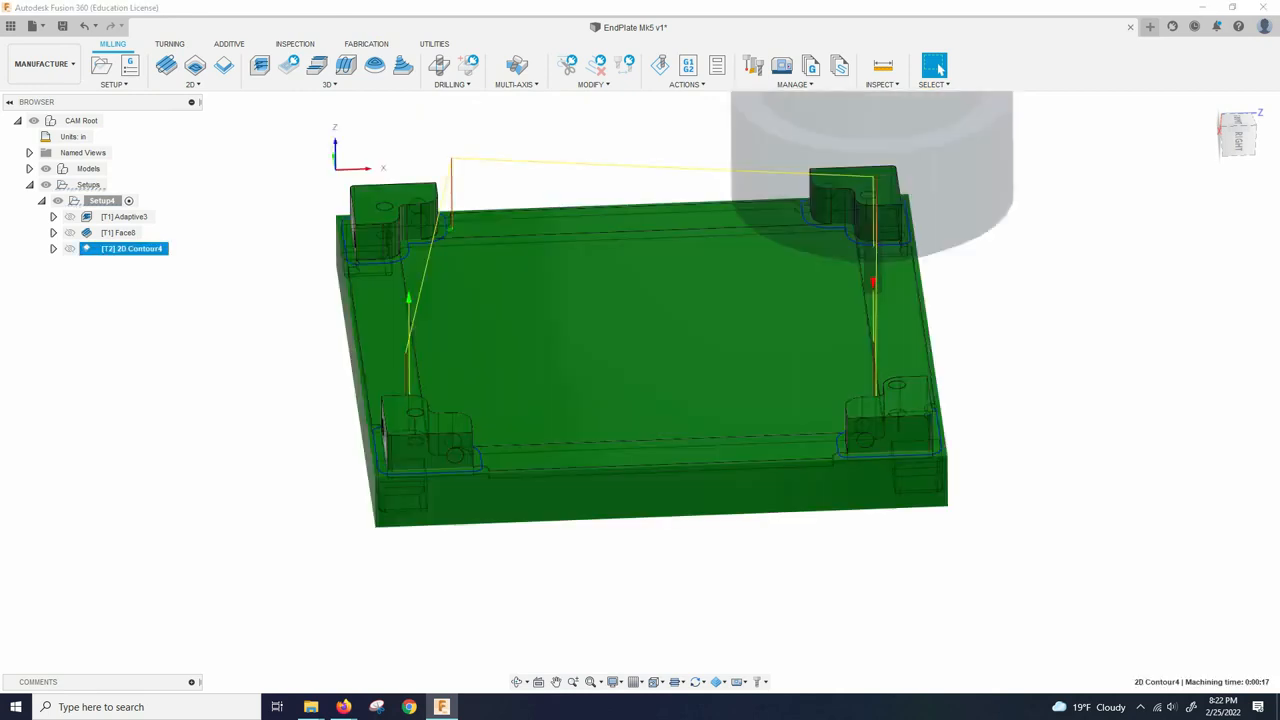
Measure the radius of the rounded notch where the thin rail meets the corner block
scroll(852, 452, up, 9)
shift+middle_drag(852, 452, 910, 480)
click(938, 68)
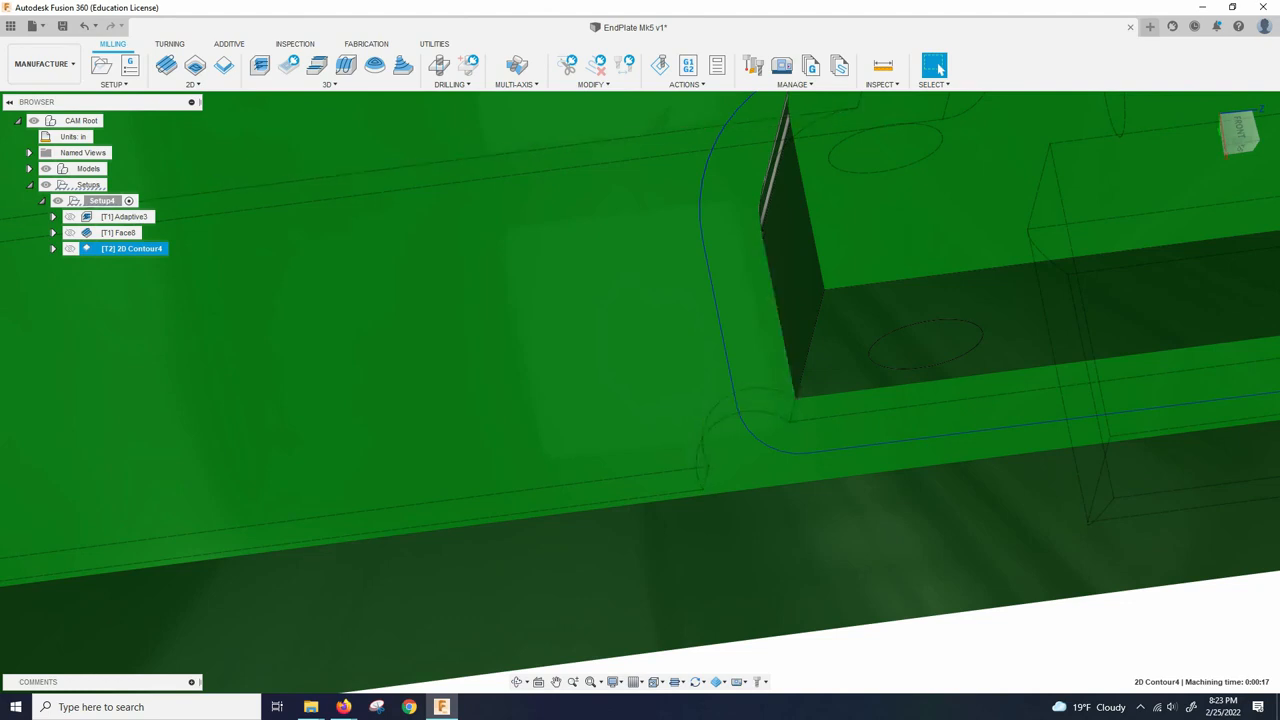
key(i)
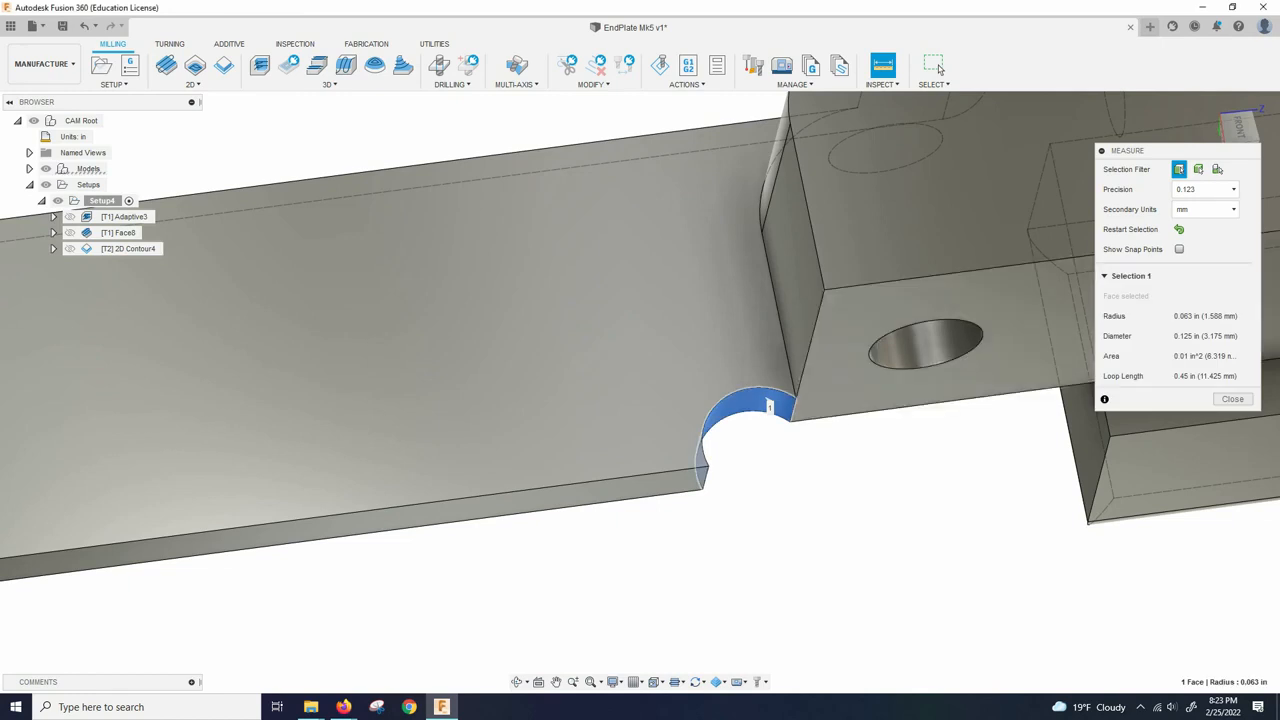
key(Escape)
Start a second 2D contour with the 1/8" flat end mill and select the frame's lower outer outline, including the corner notches, as its contour
scroll(660, 430, down, 6)
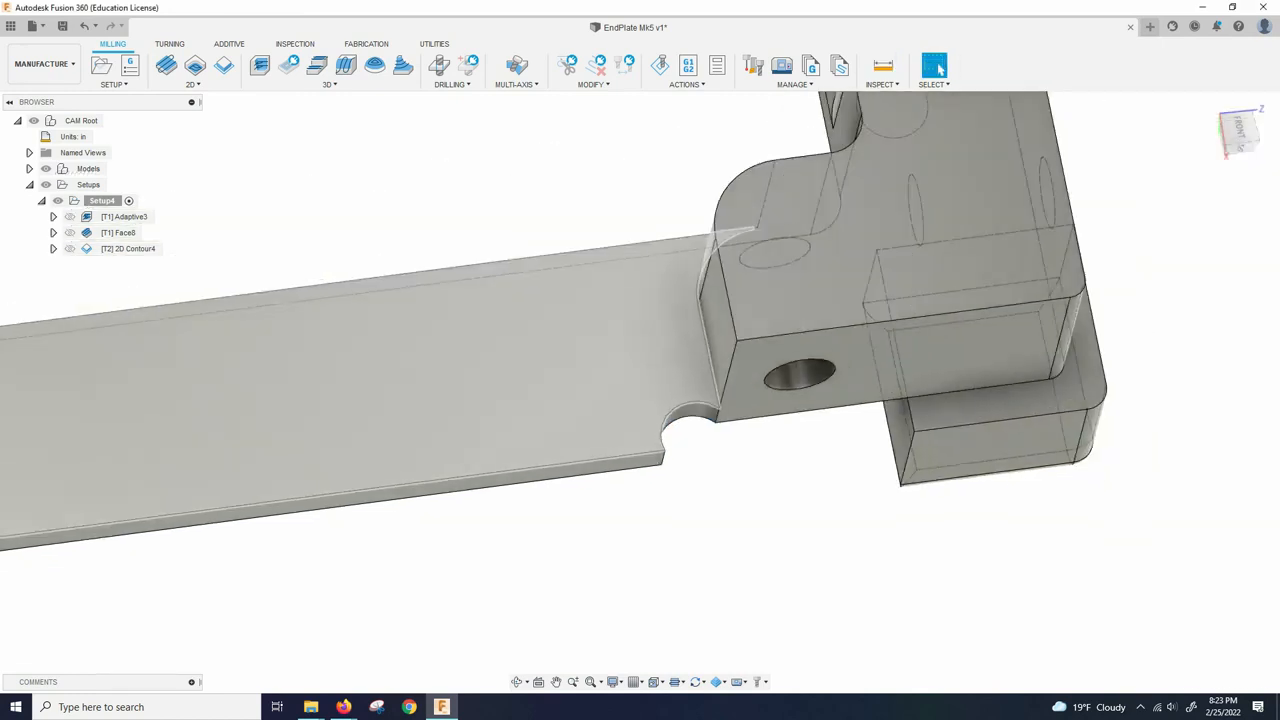
scroll(806, 455, down, 1)
scroll(569, 295, down, 4)
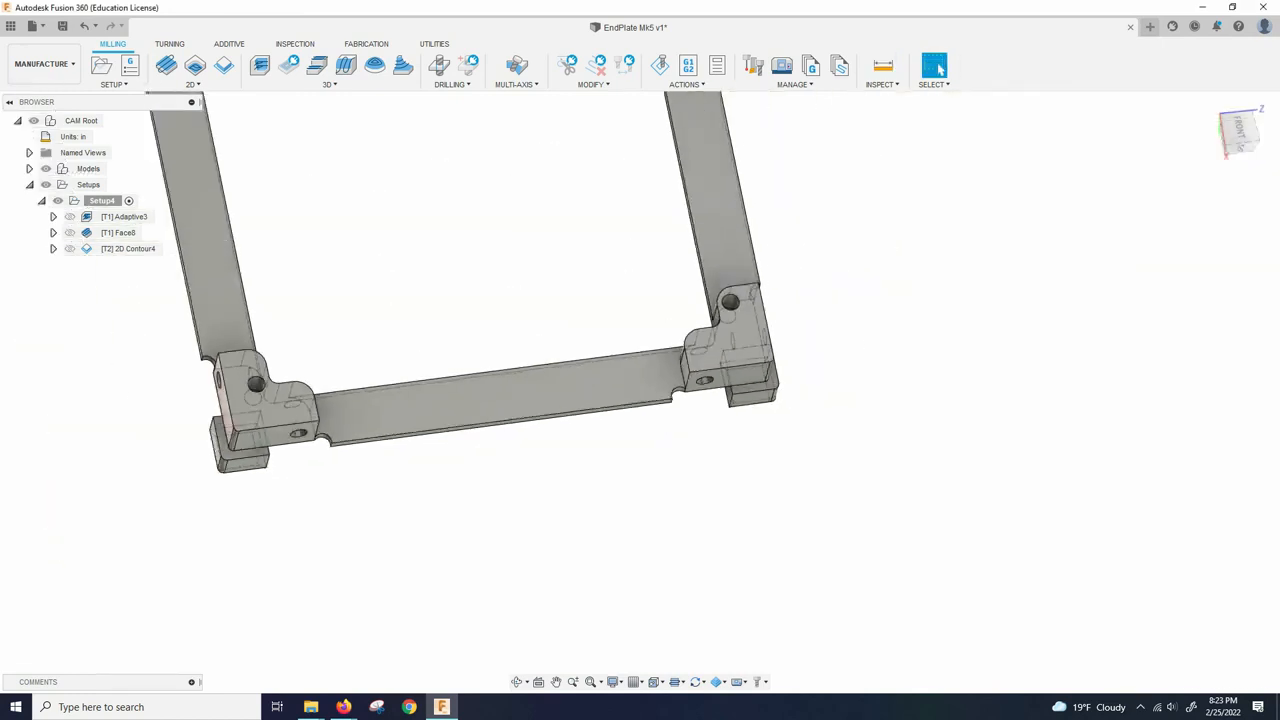
click(223, 65)
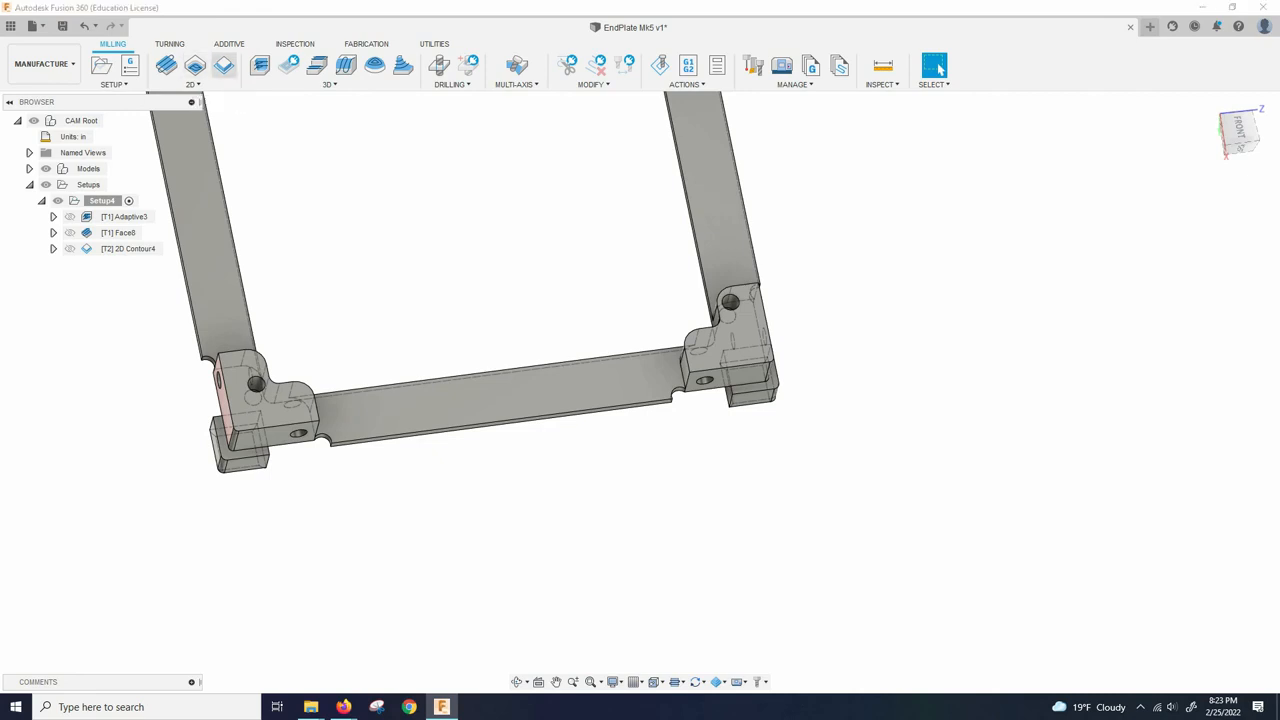
scroll(498, 410, up, 5)
shift+middle_drag(498, 415, 480, 375)
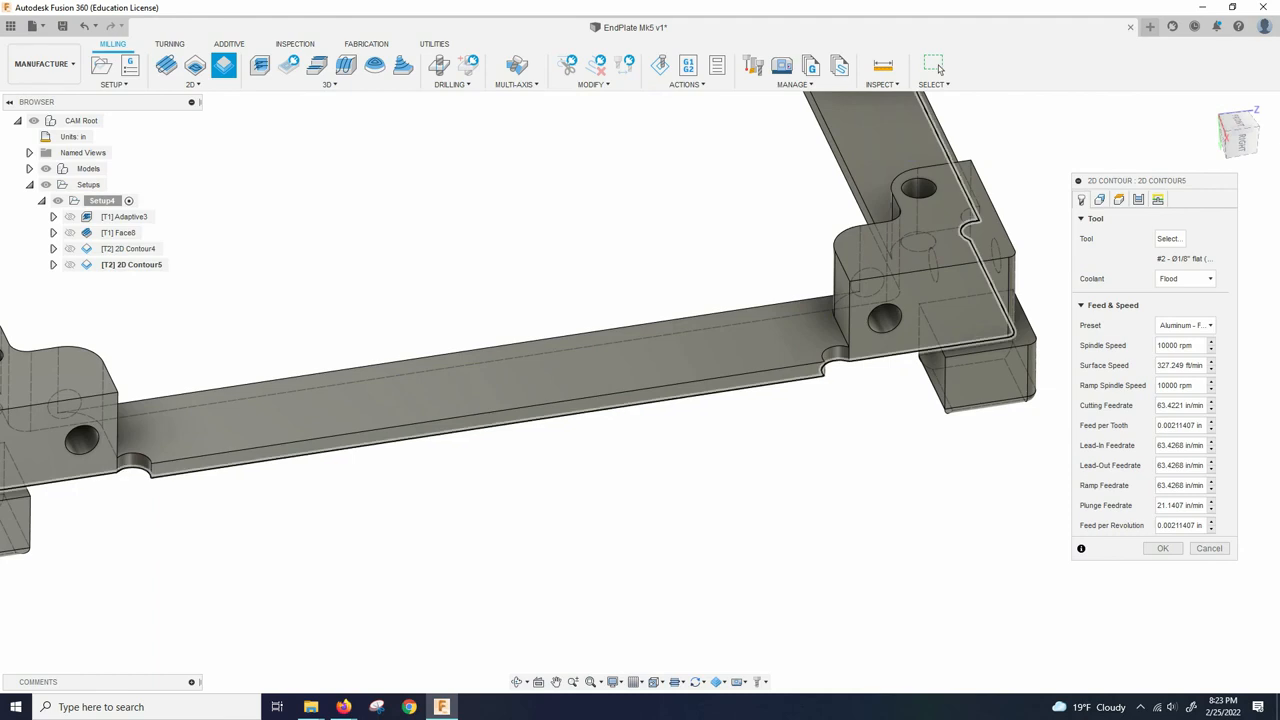
scroll(560, 414, down, 3)
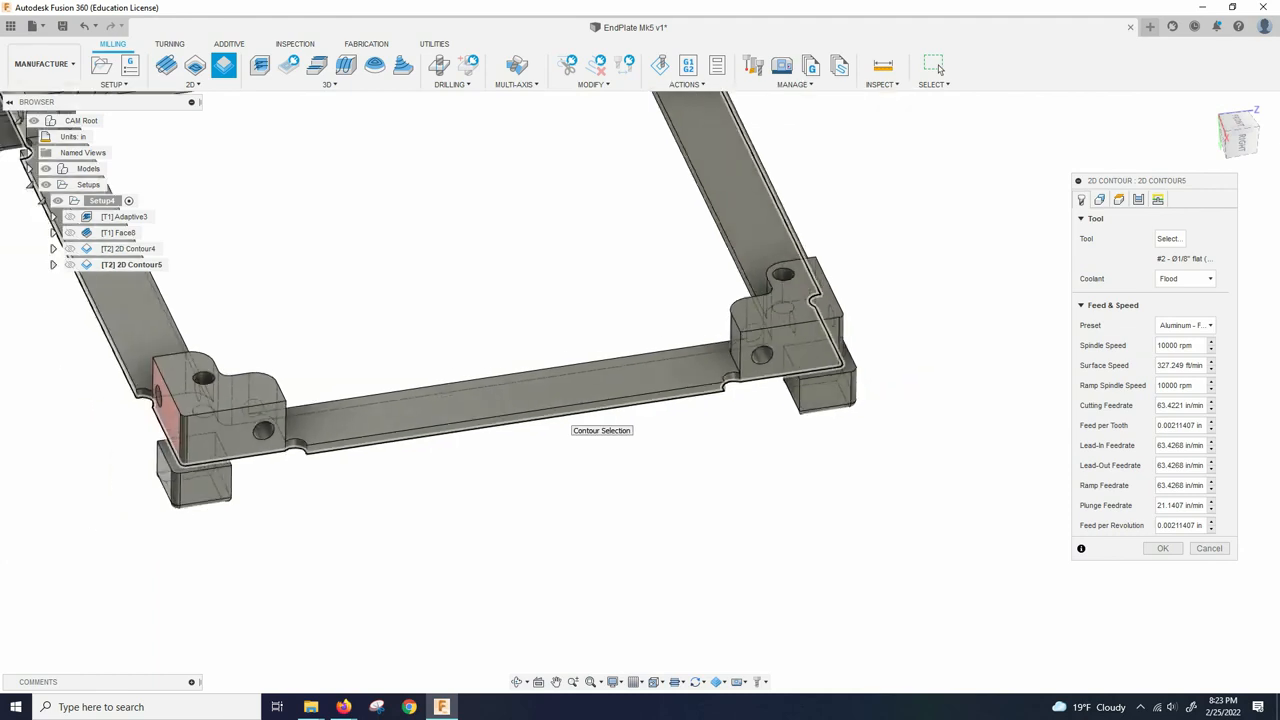
click(590, 413)
scroll(850, 478, down, 2)
scroll(580, 492, up, 3)
shift+middle_drag(680, 480, 527, 486)
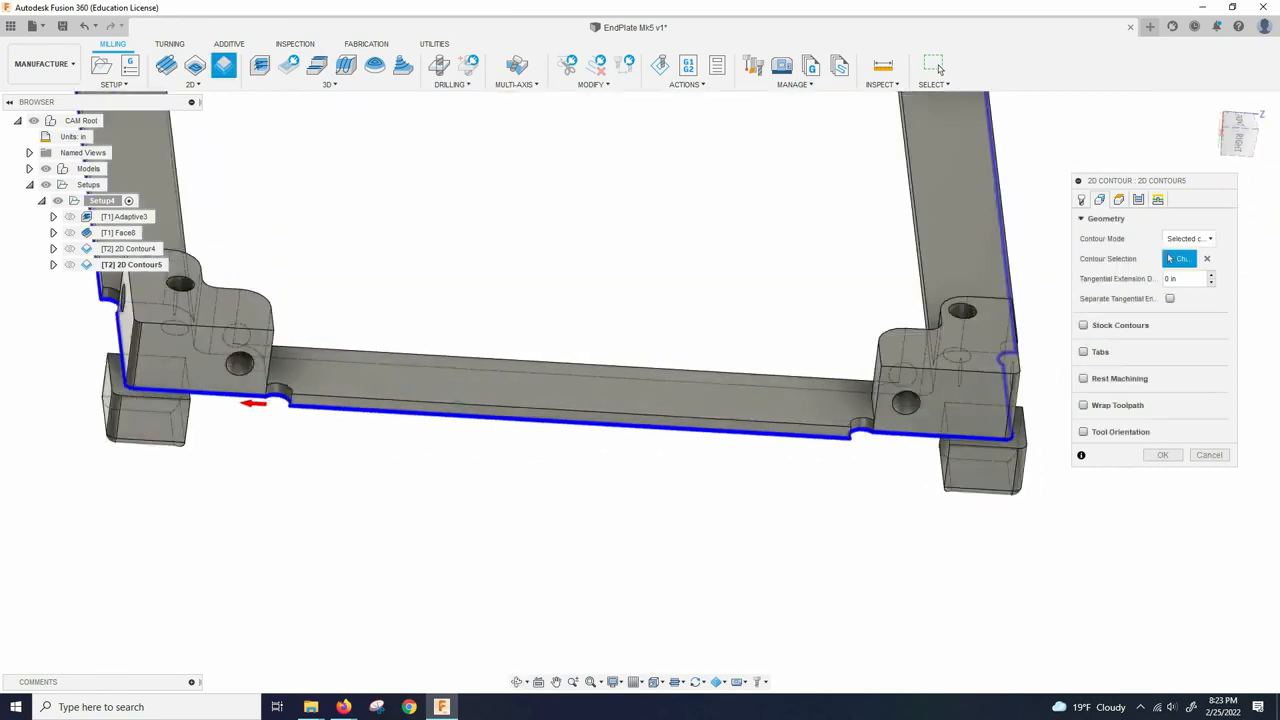
scroll(527, 487, down, 3)
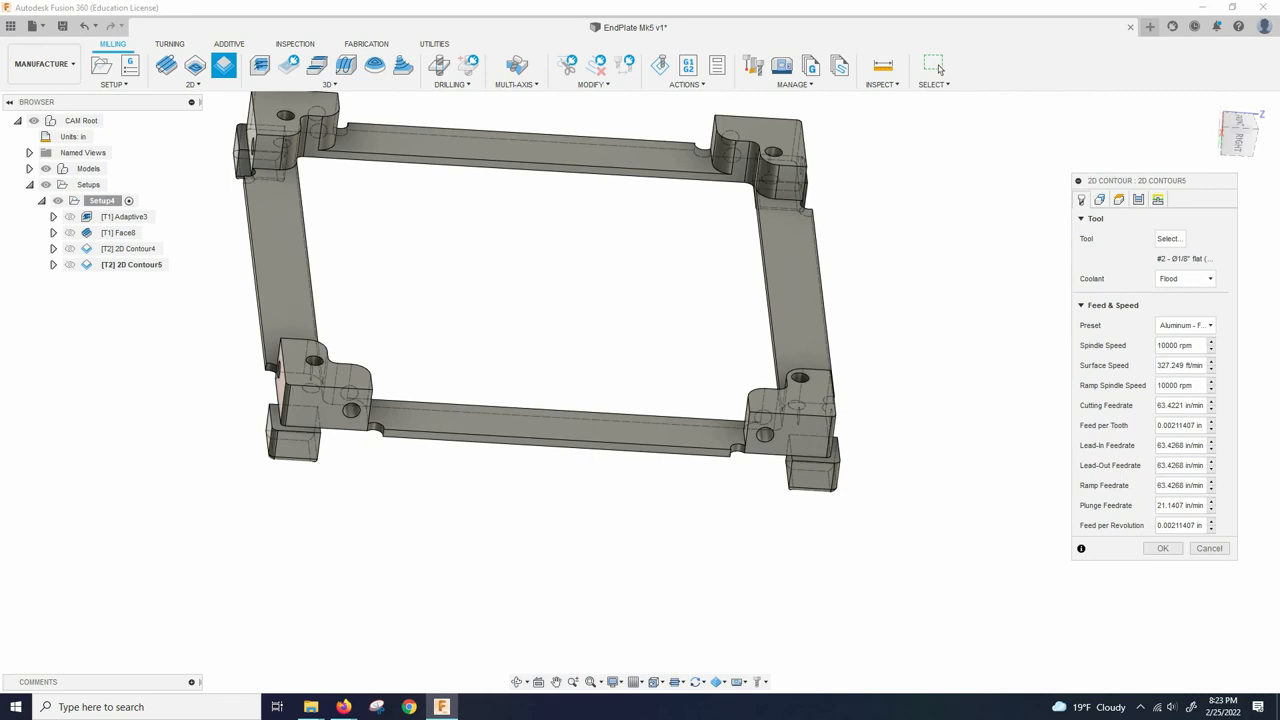
Measure the rail's thickness along the short vertical edge at the notch beside the corner block
scroll(340, 430, down, 1)
scroll(323, 440, up, 7)
shift+middle_drag(323, 443, 340, 424)
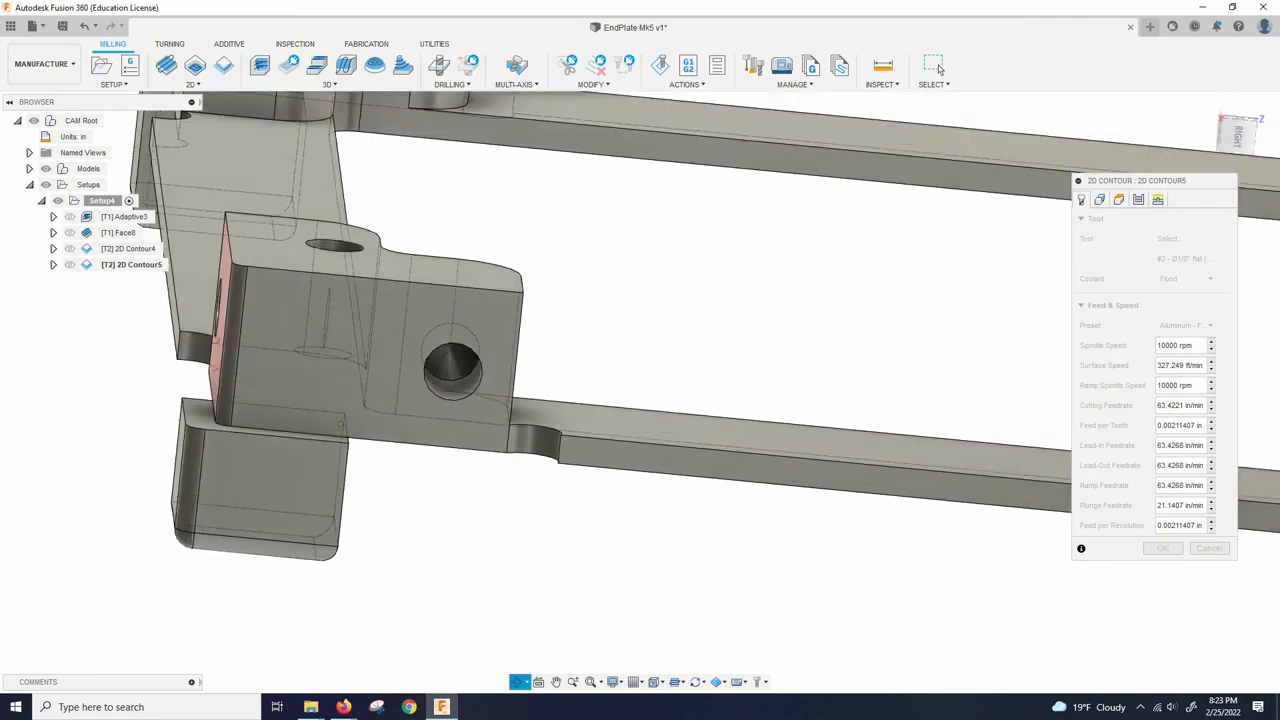
key(i)
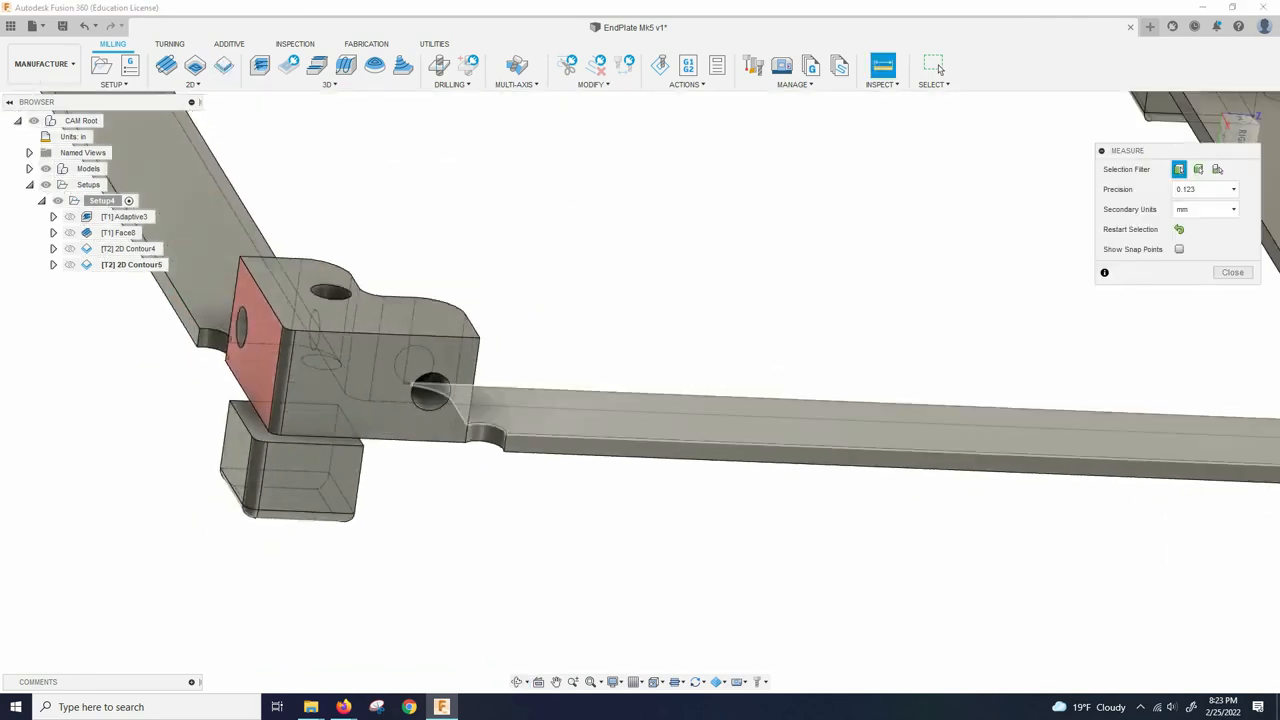
click(506, 446)
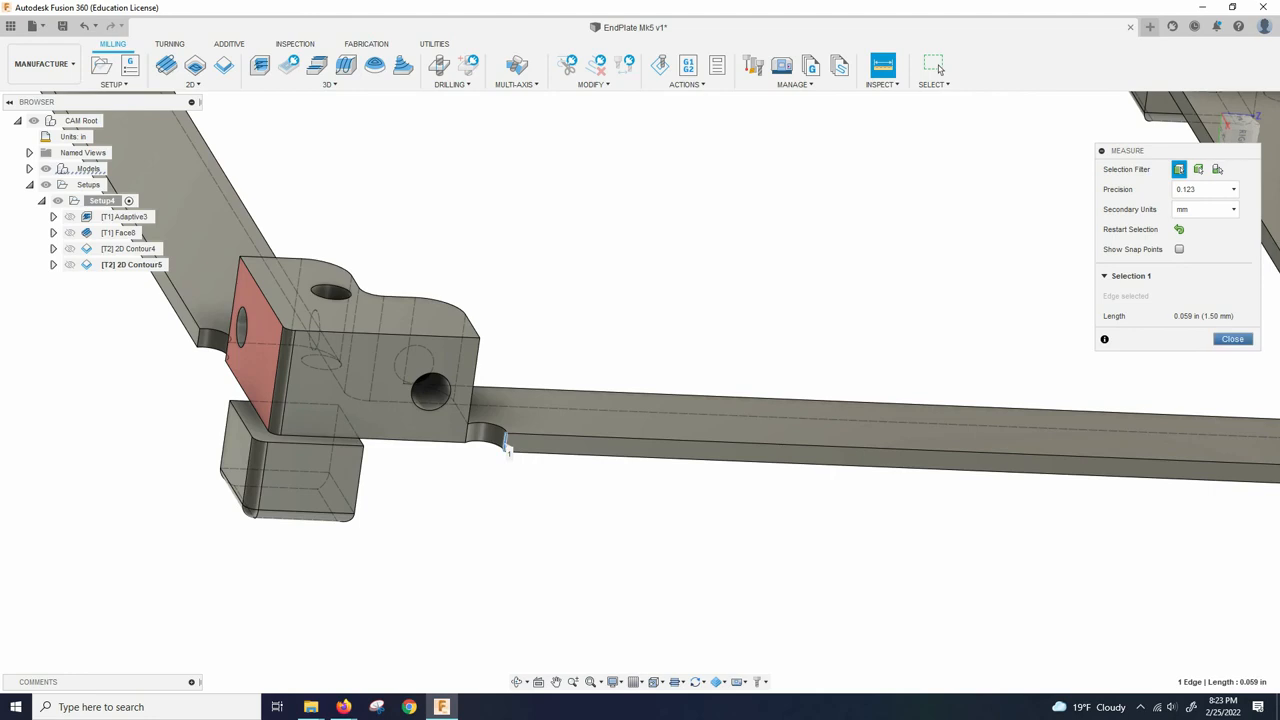
scroll(712, 422, down, 3)
scroll(1050, 410, up, 2)
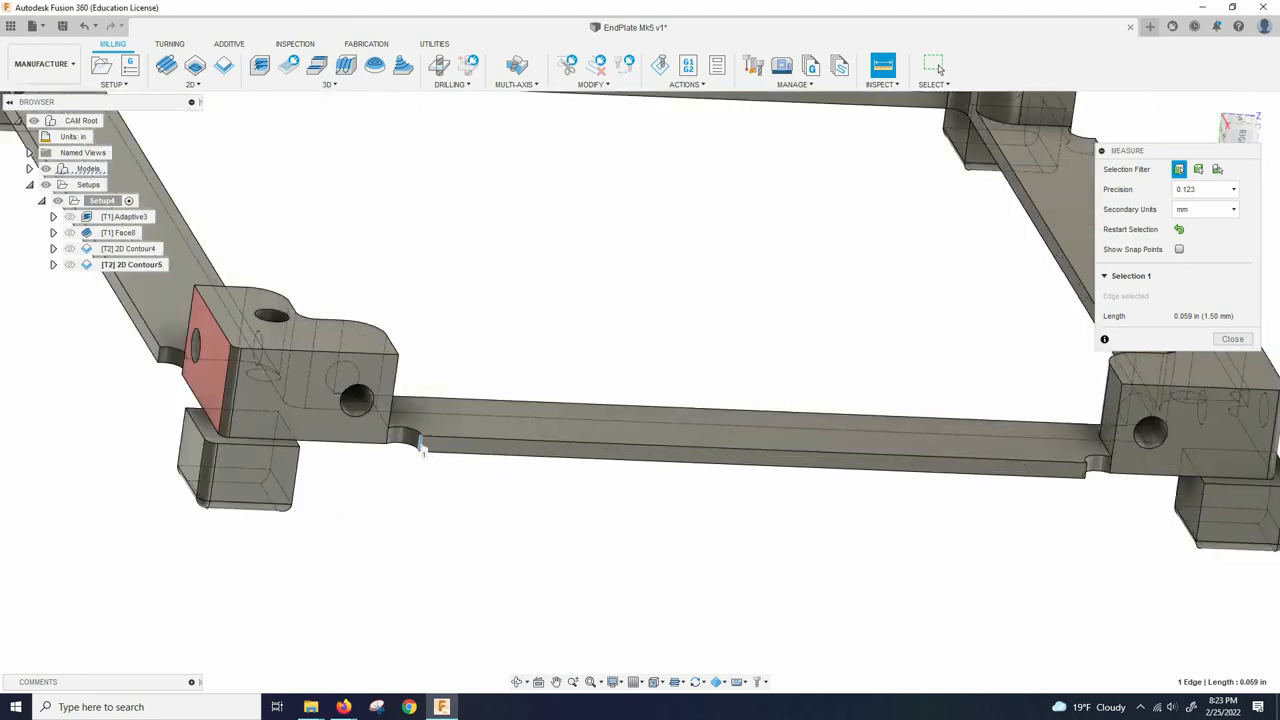
click(1179, 230)
key(Escape)
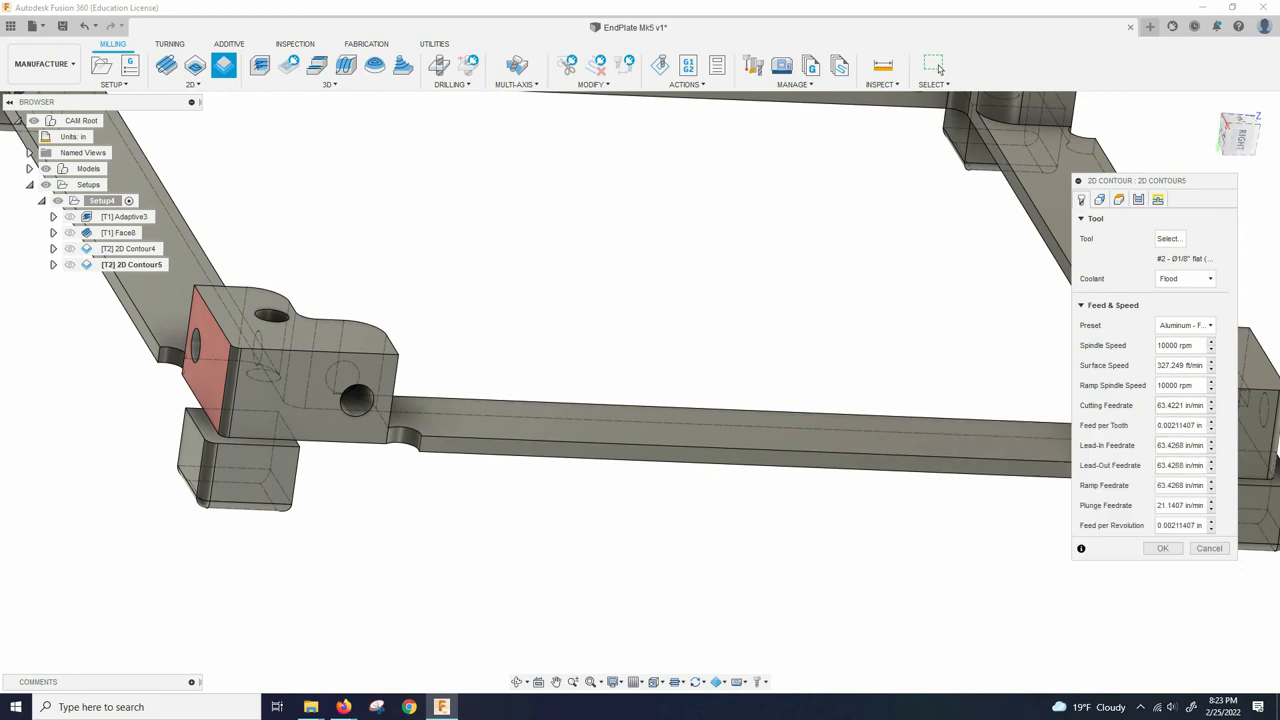
Review the outer contour's geometry, heights and passes, and generate its toolpath with the bottom height from Selected contour(s) at 0 in offset
click(1100, 200)
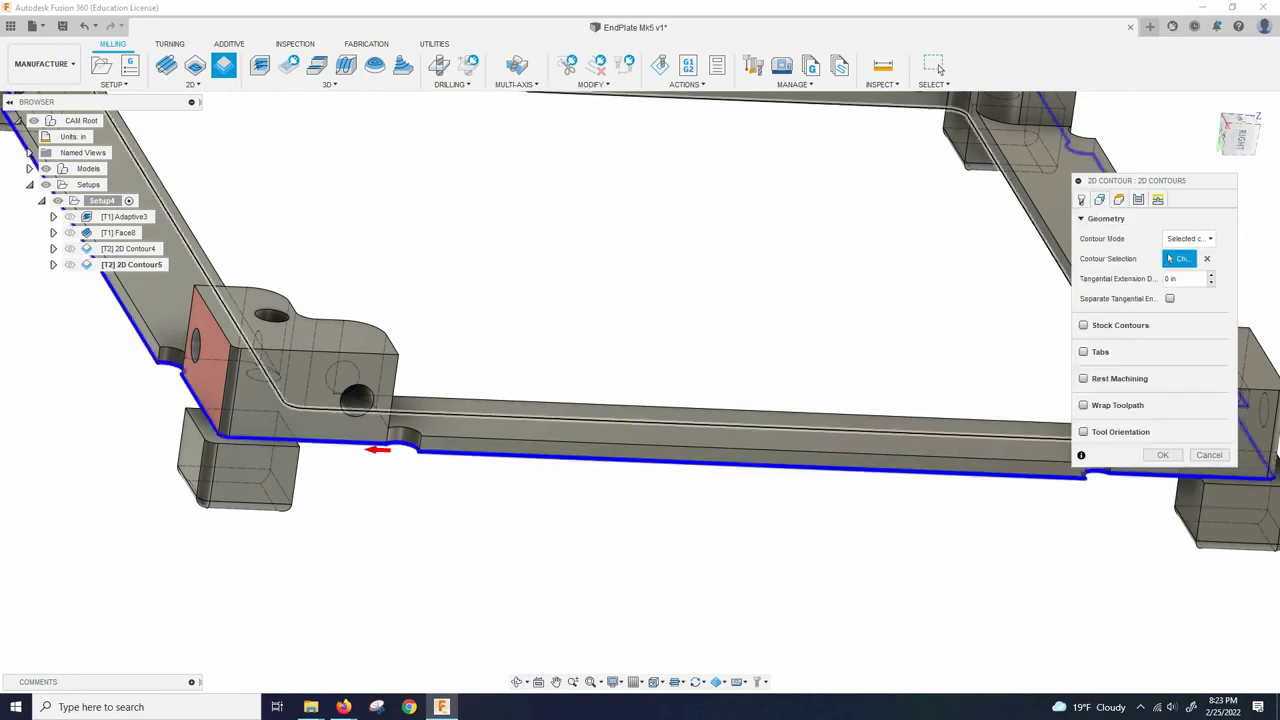
click(1118, 199)
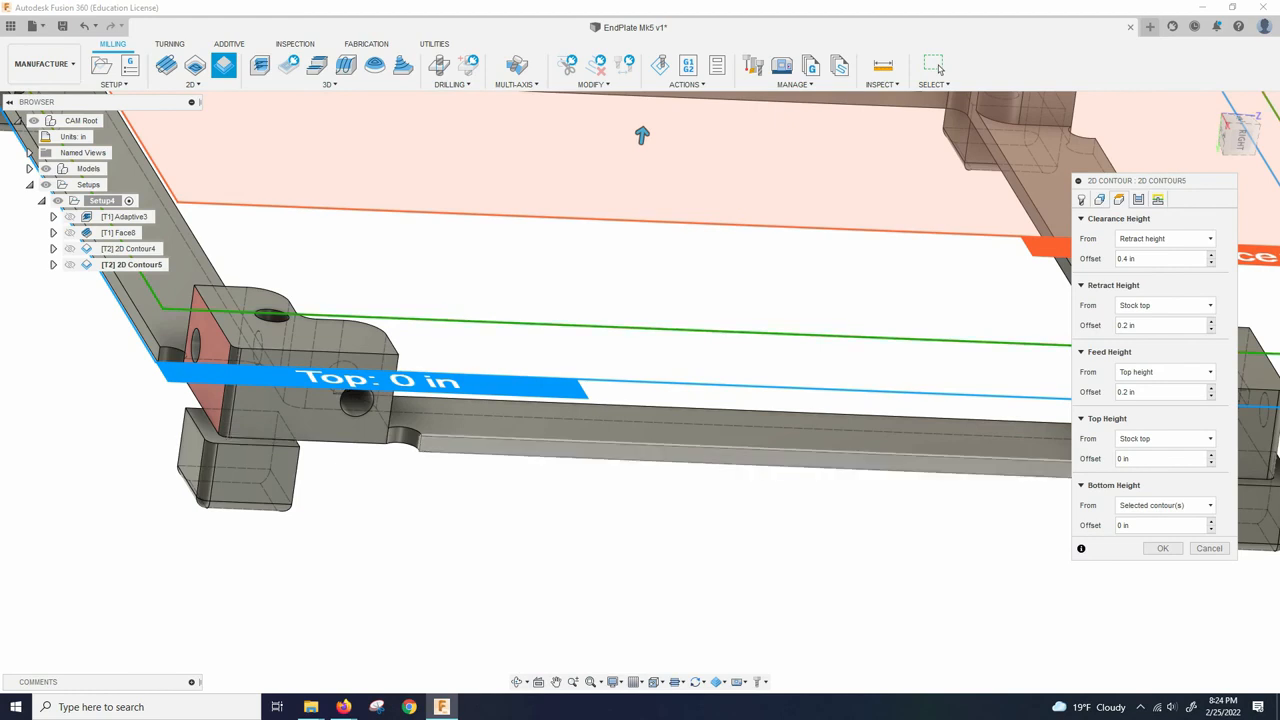
scroll(797, 452, down, 2)
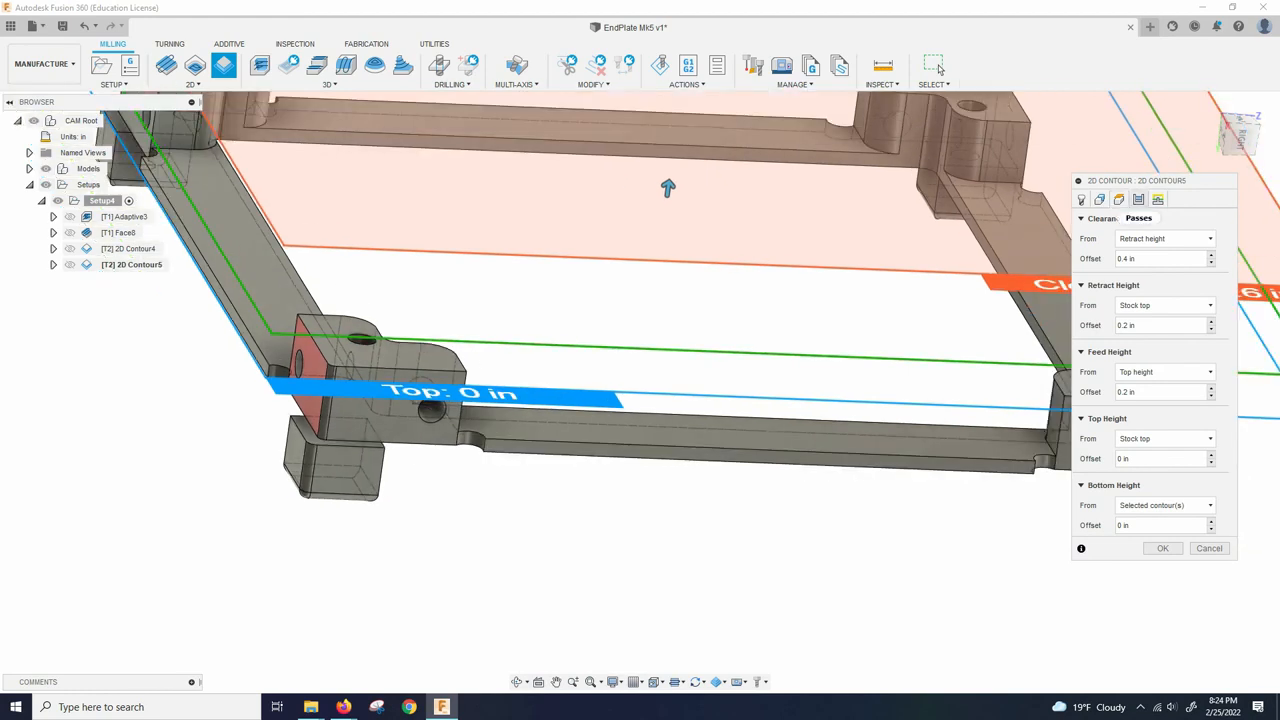
click(1138, 199)
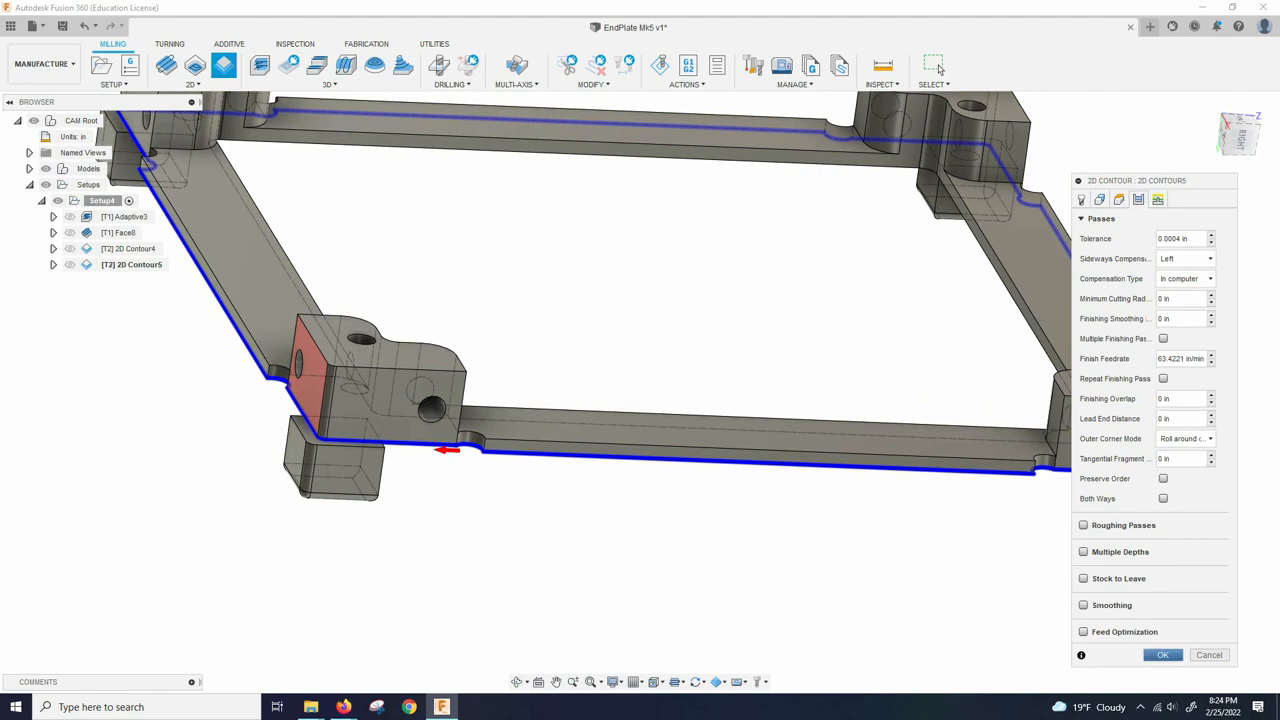
key(Return)
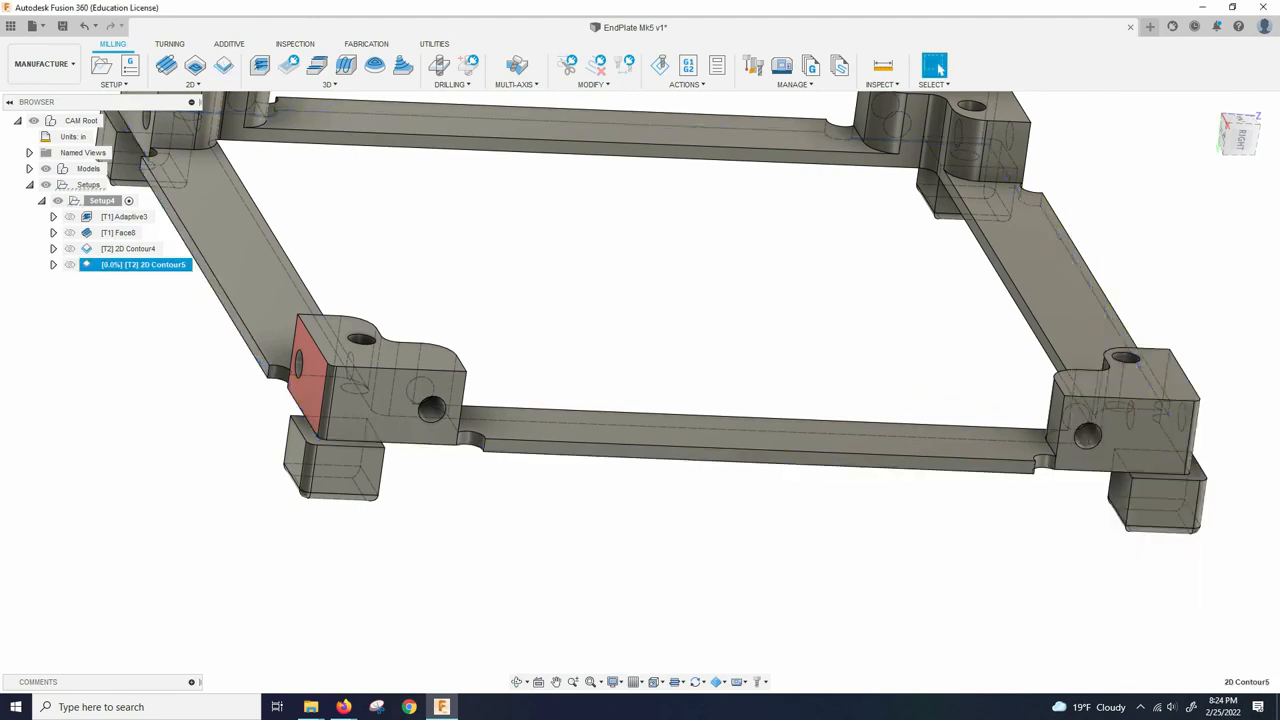
Examine the outer 2D contour toolpath along the frame's edges, corner blocks and notches, and clear the operation selection
scroll(678, 452, down, 3)
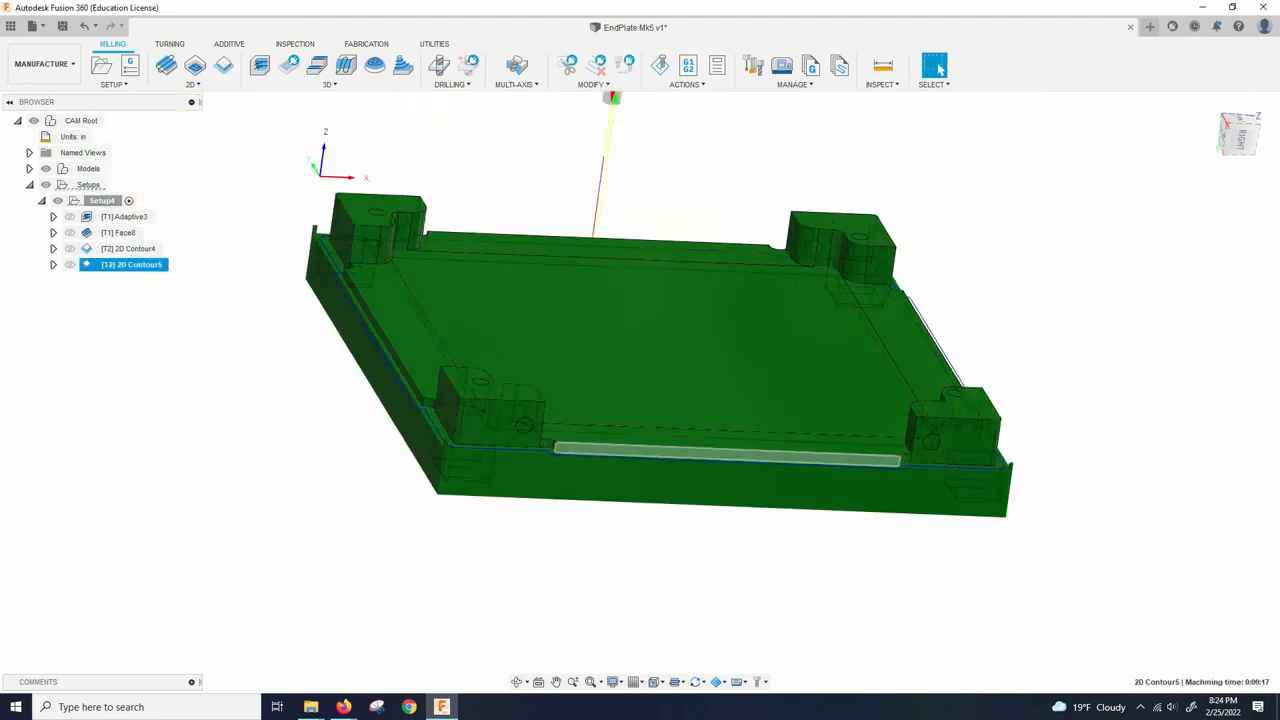
scroll(624, 468, up, 5)
shift+middle_drag(624, 468, 735, 480)
scroll(700, 540, down, 4)
scroll(530, 465, up, 2)
scroll(470, 498, up, 4)
shift+middle_drag(474, 540, 412, 625)
scroll(384, 480, down, 6)
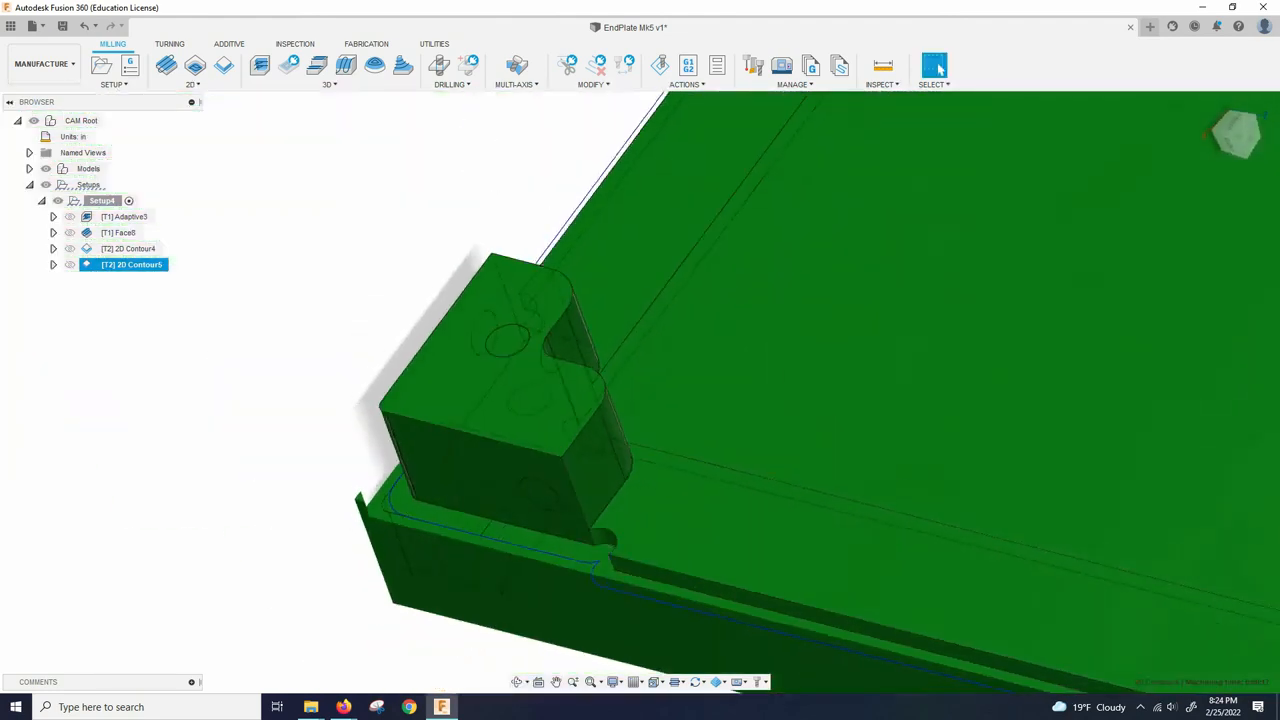
scroll(710, 525, up, 3)
shift+middle_drag(712, 545, 795, 595)
scroll(795, 595, down, 5)
scroll(542, 525, up, 5)
shift+middle_drag(542, 535, 645, 470)
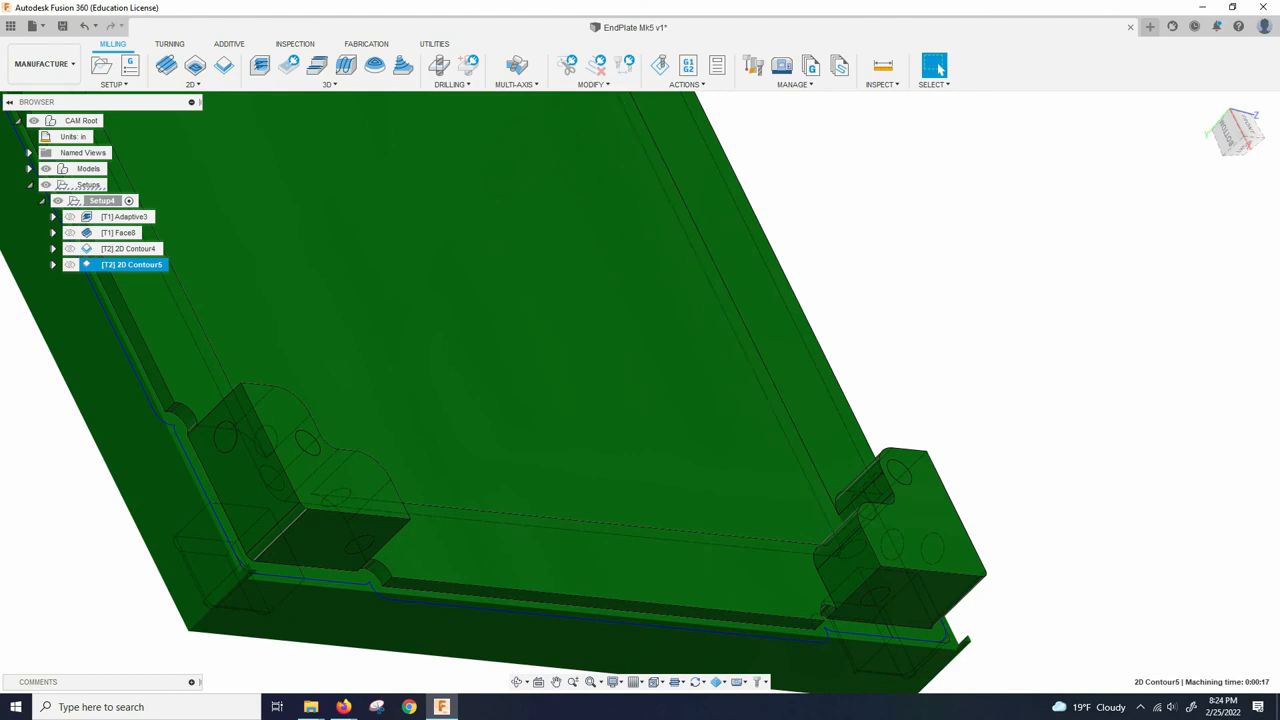
scroll(700, 415, down, 5)
scroll(620, 420, up, 4)
shift+middle_drag(690, 555, 650, 580)
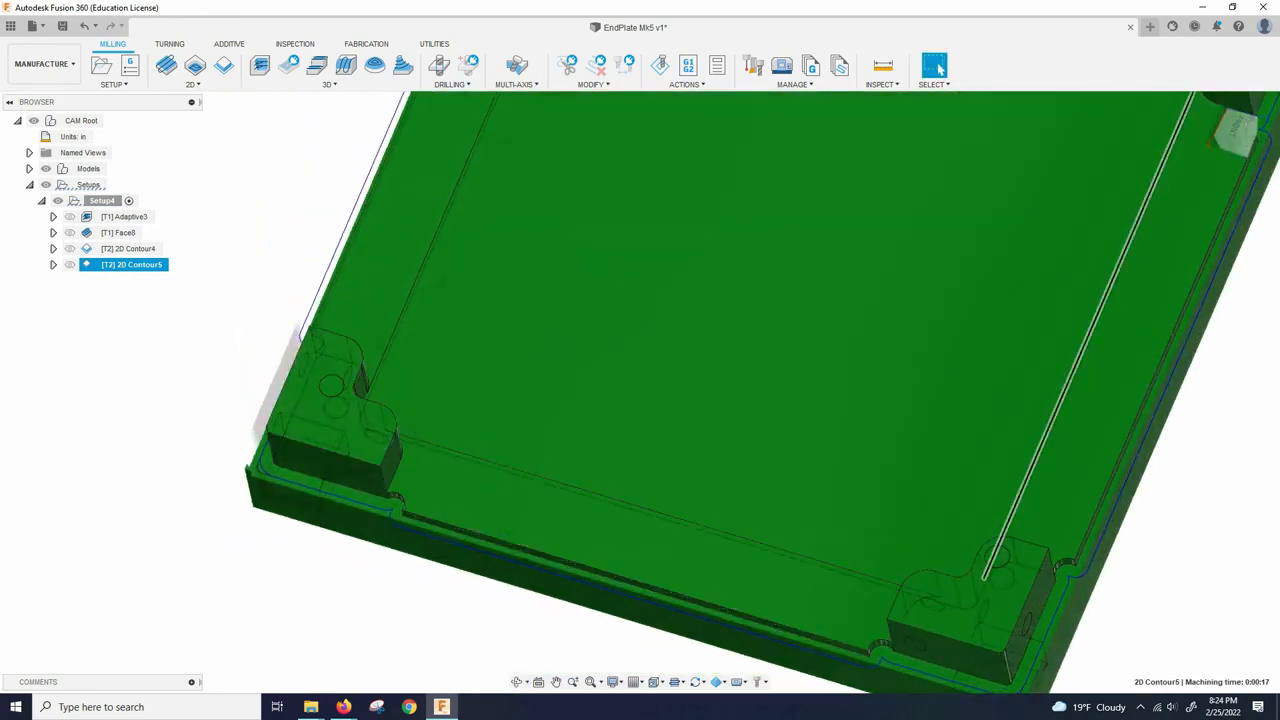
scroll(785, 530, down, 4)
scroll(740, 480, up, 1)
click(740, 480)
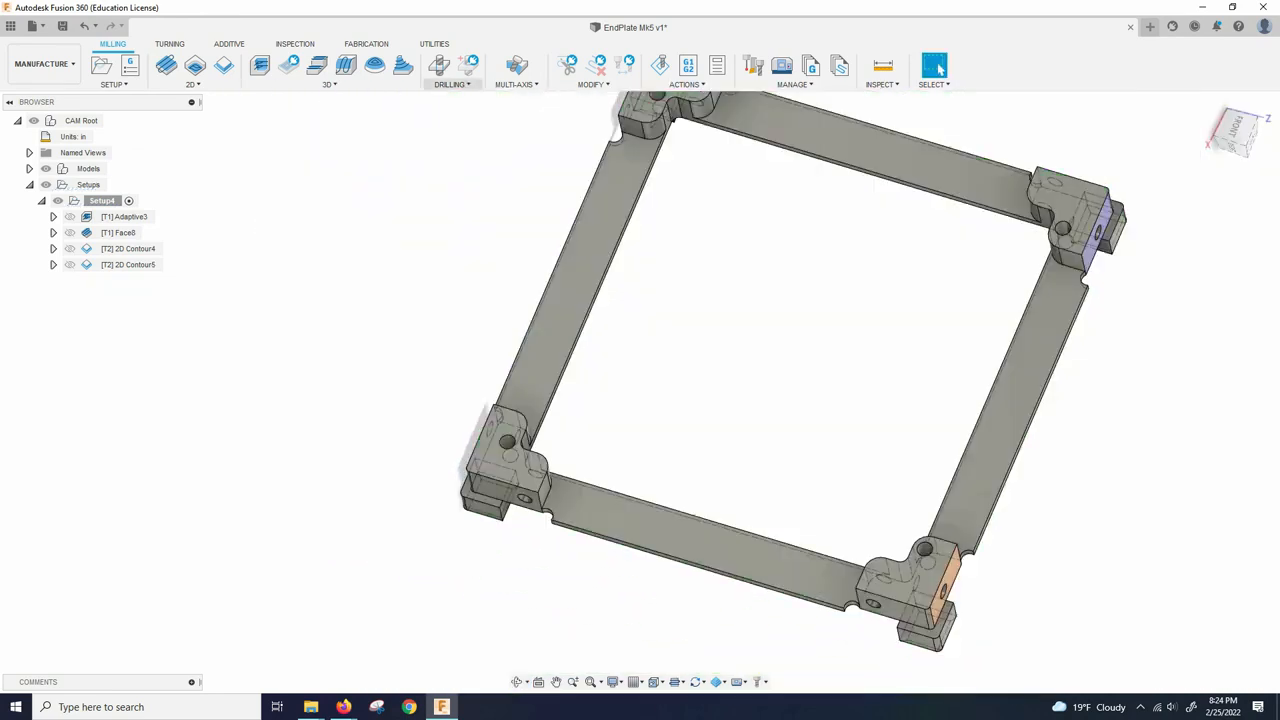
Start a Drill operation with the 0.12" 118° (#31) drill from the Sample Tools - Inch library and its Aluminum - Drilling preset
click(439, 65)
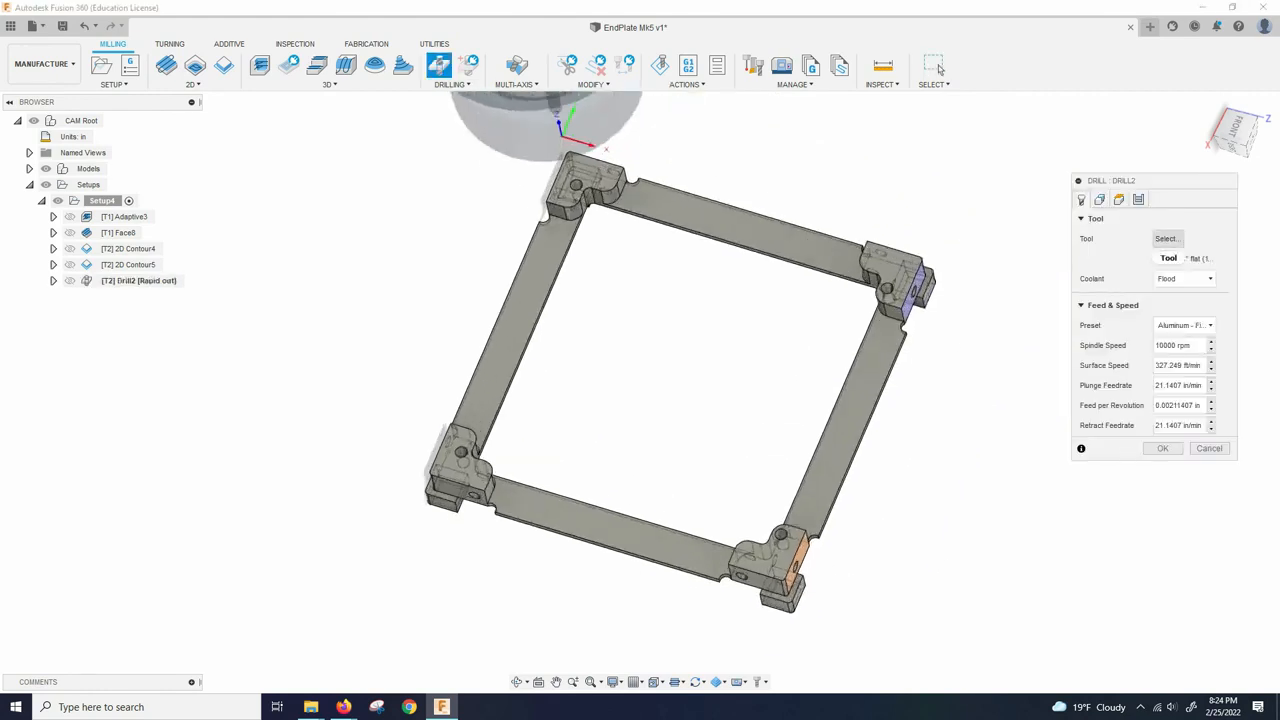
click(1167, 239)
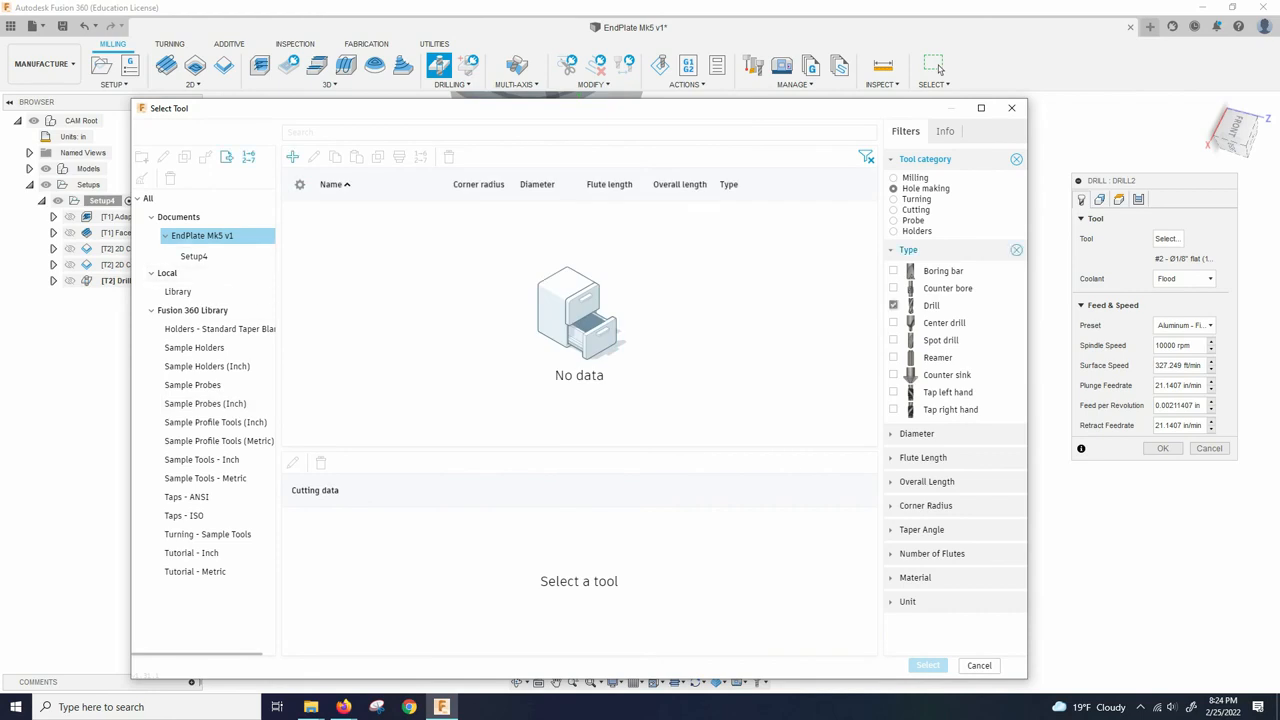
click(201, 459)
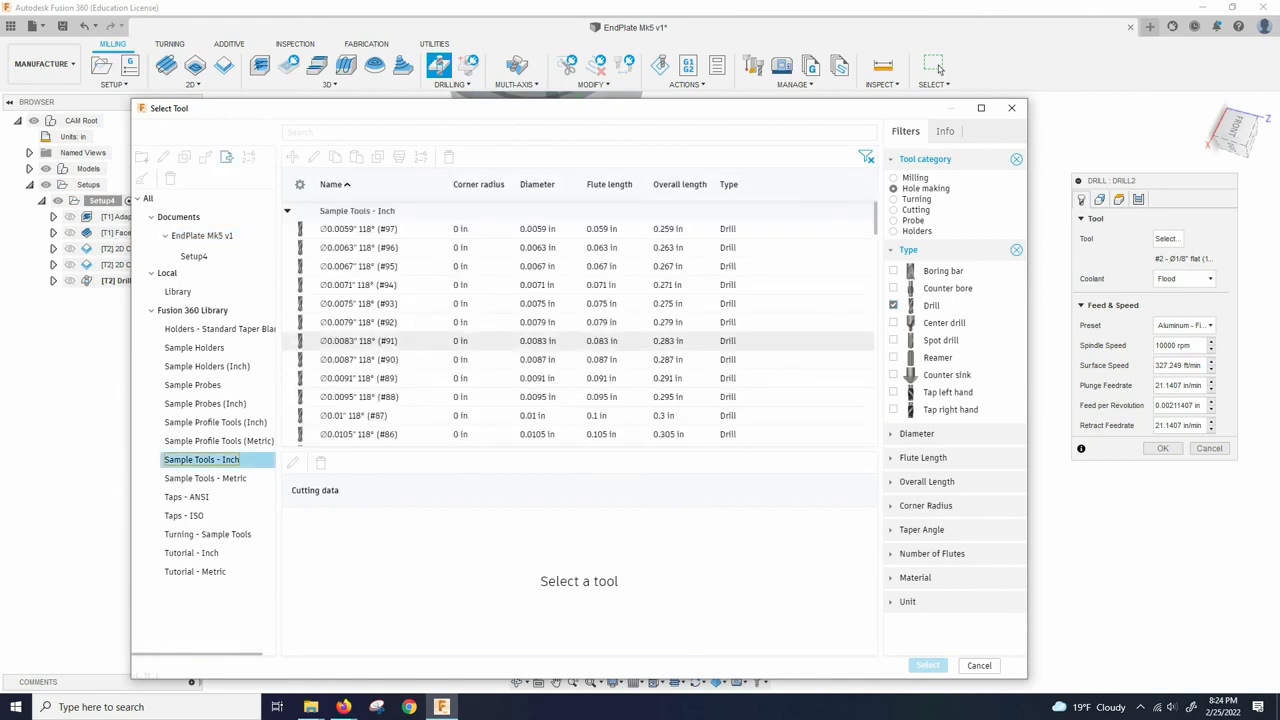
scroll(578, 323, down, 15)
scroll(578, 390, down, 6)
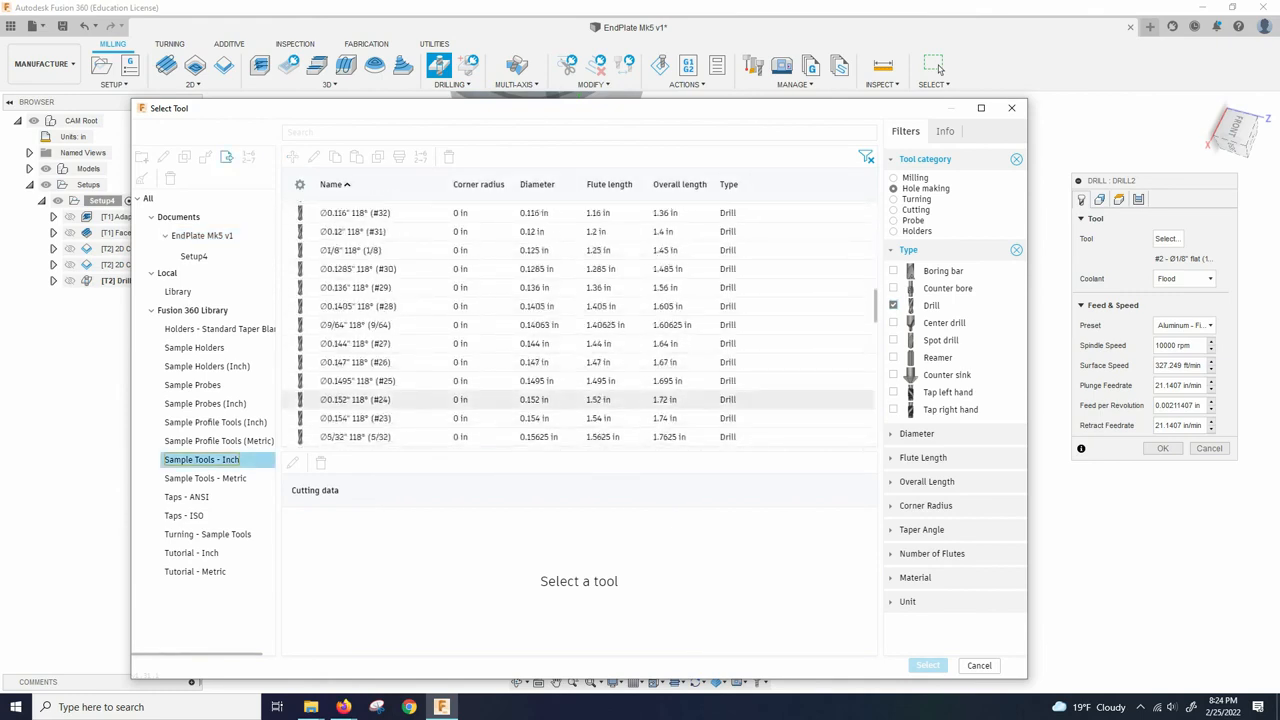
scroll(578, 380, up, 1)
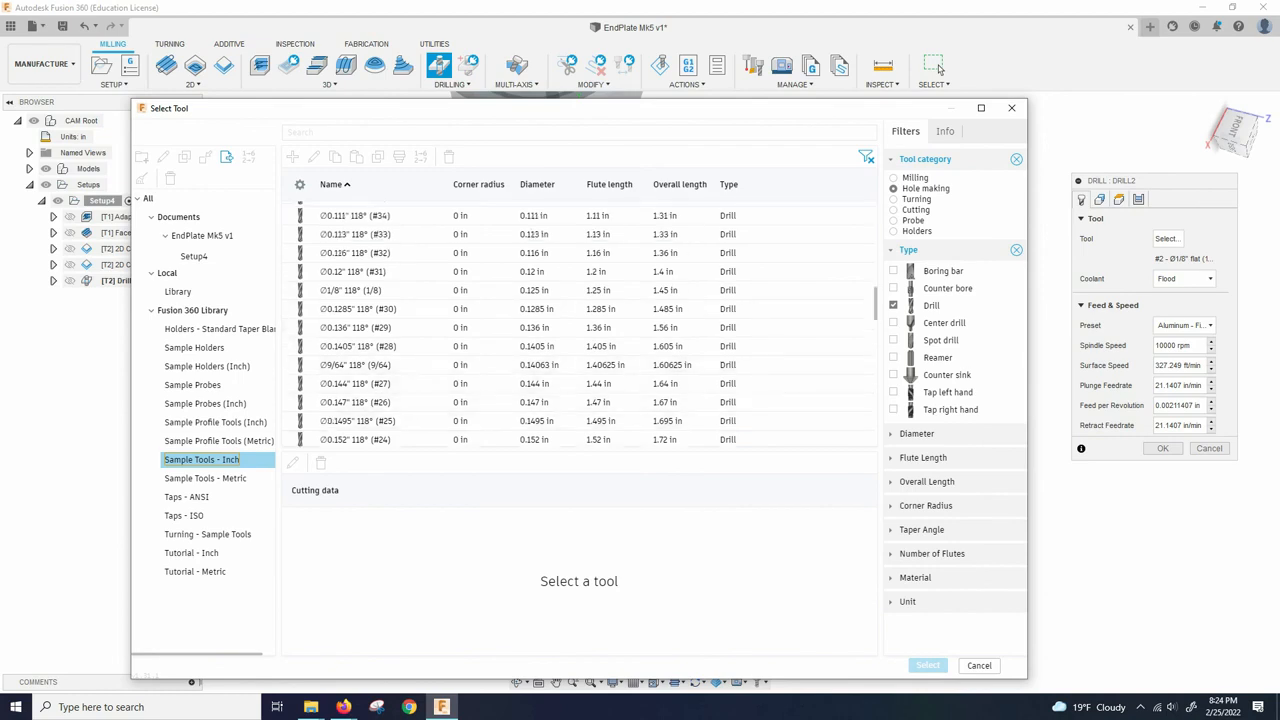
scroll(578, 383, up, 2)
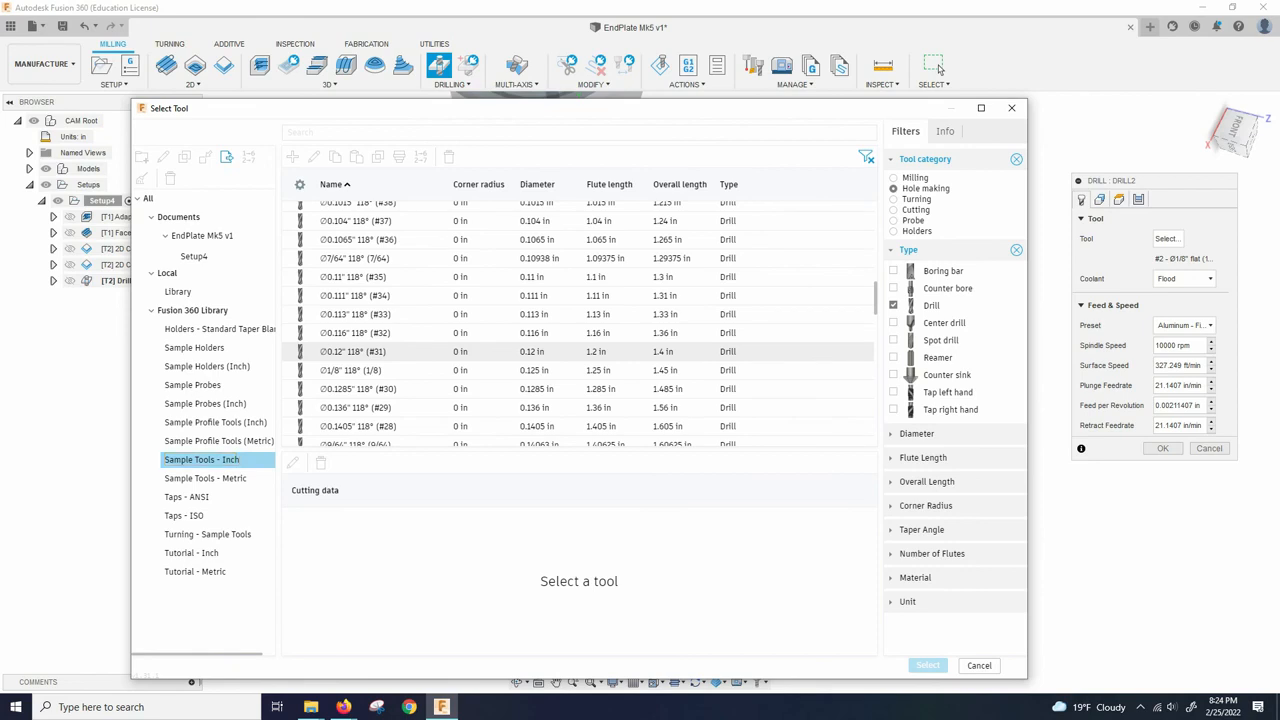
click(578, 352)
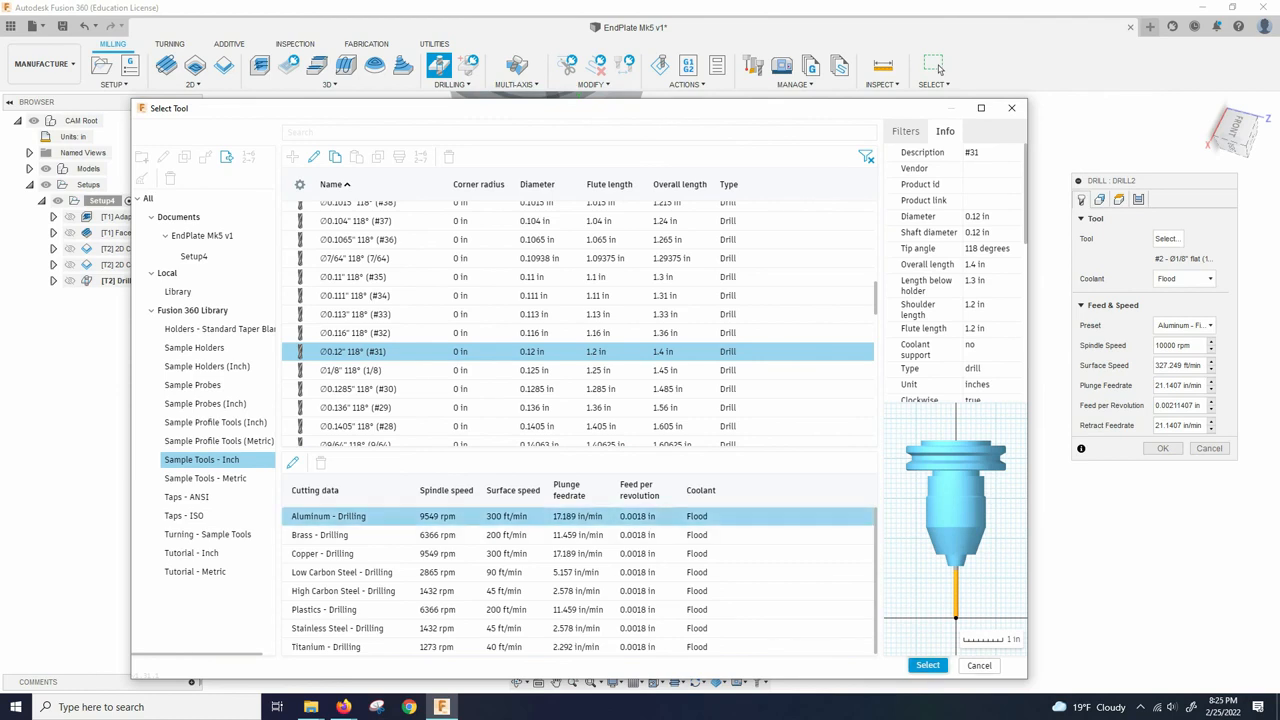
click(928, 665)
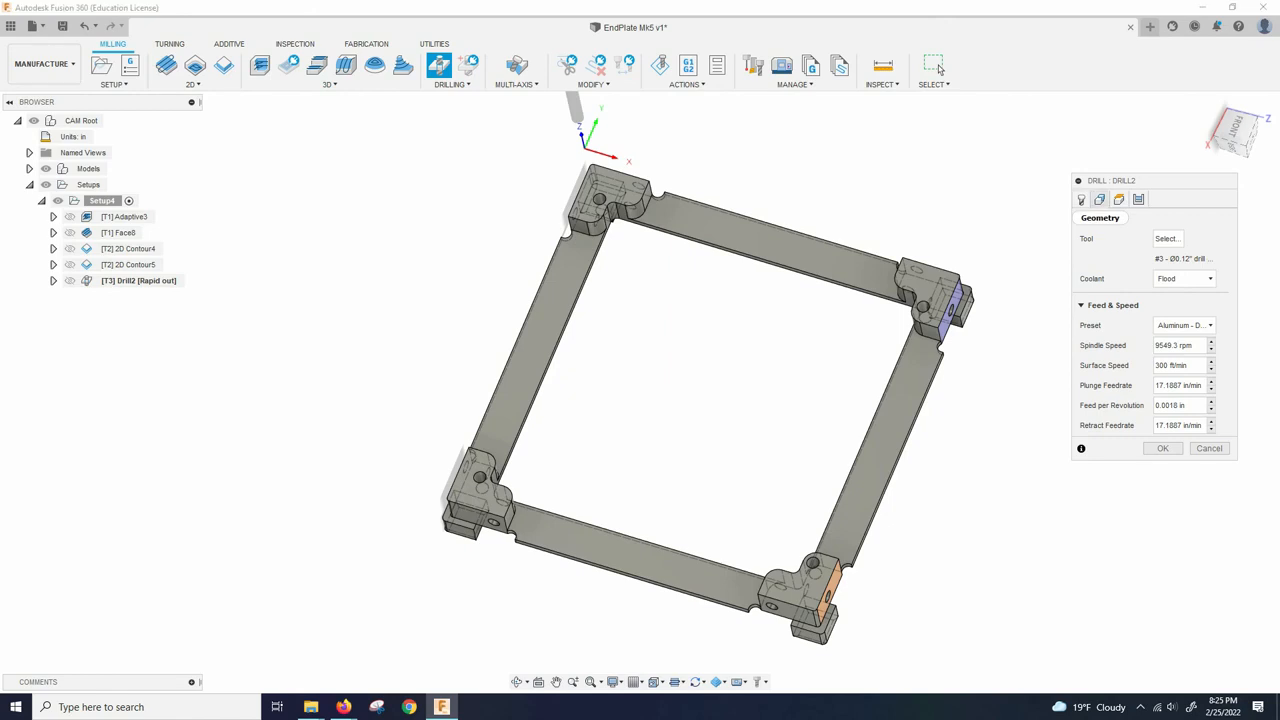
Select the vertical hole's cylindrical face in each of the four corner blocks as the drilling geometry
click(1100, 200)
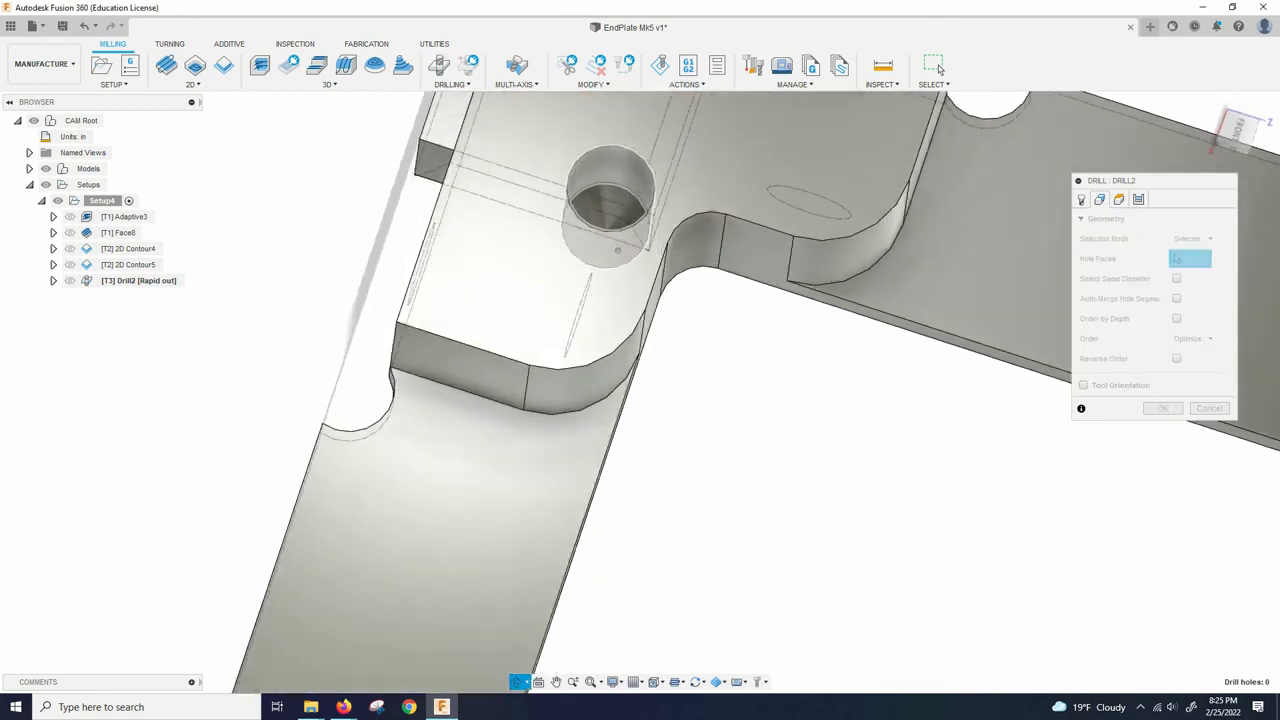
click(598, 208)
scroll(470, 220, down, 10)
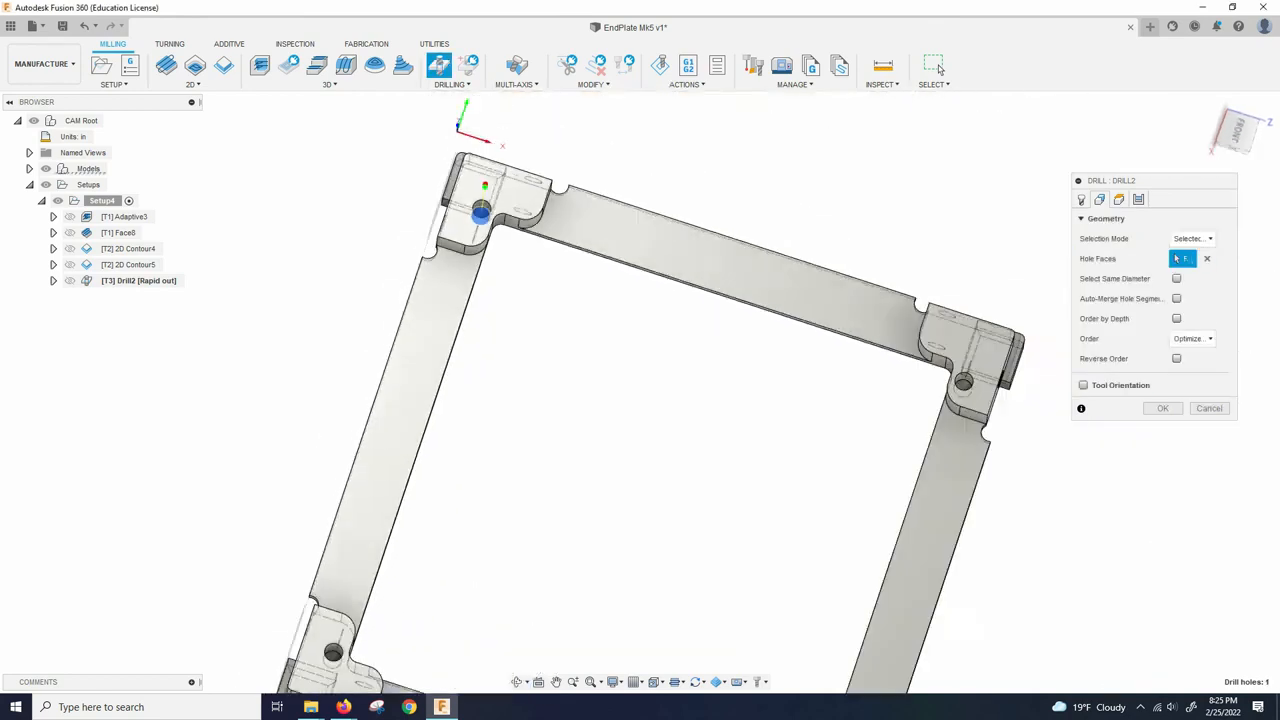
scroll(777, 308, up, 5)
scroll(818, 312, up, 6)
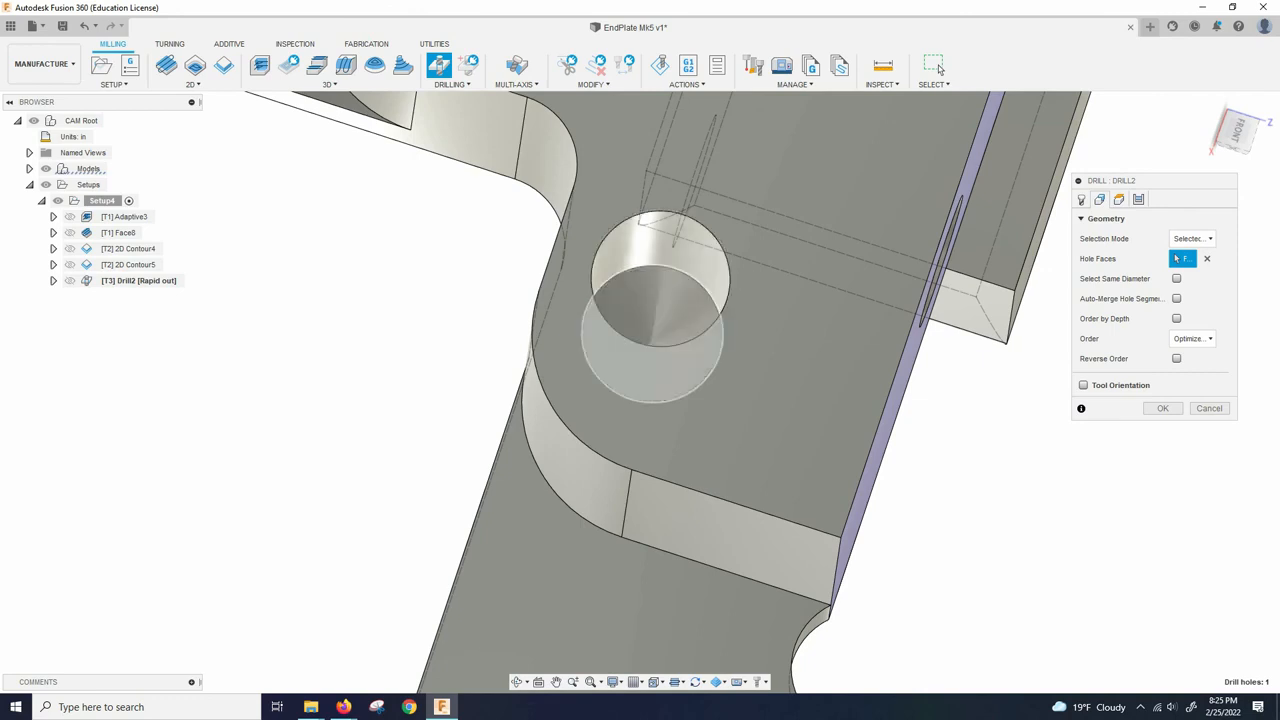
click(652, 340)
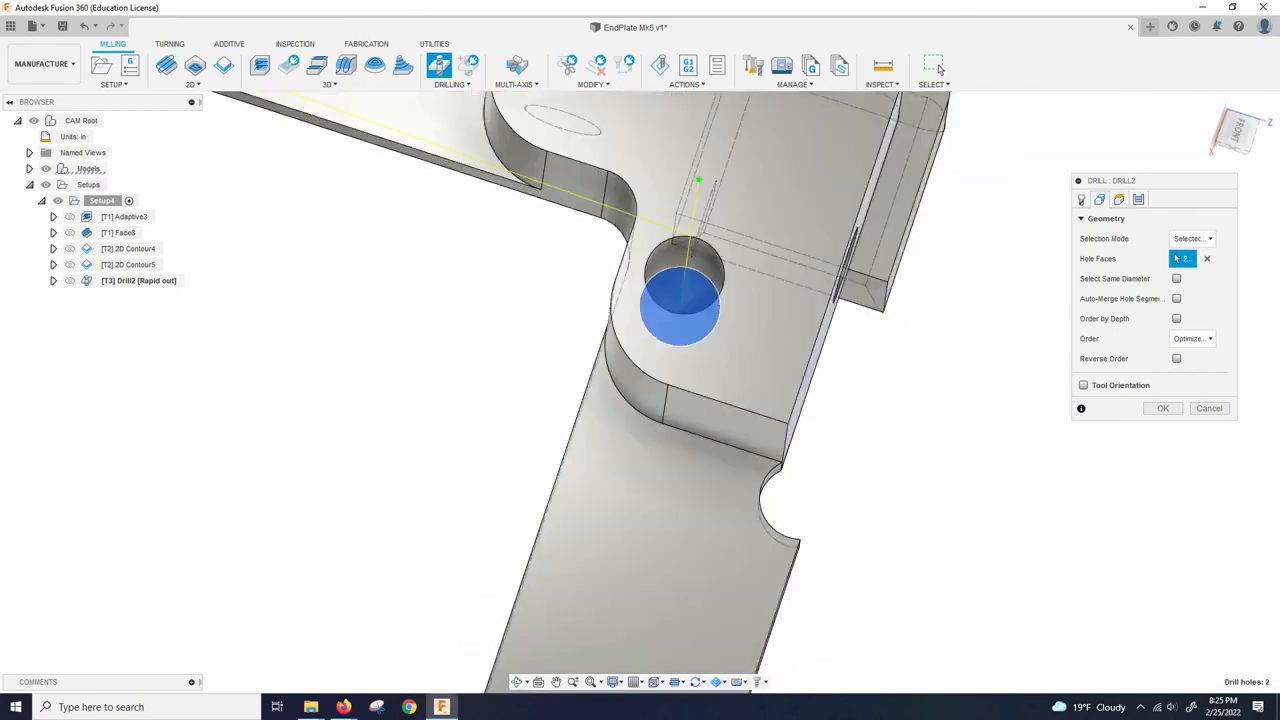
scroll(830, 275, down, 8)
scroll(718, 472, up, 10)
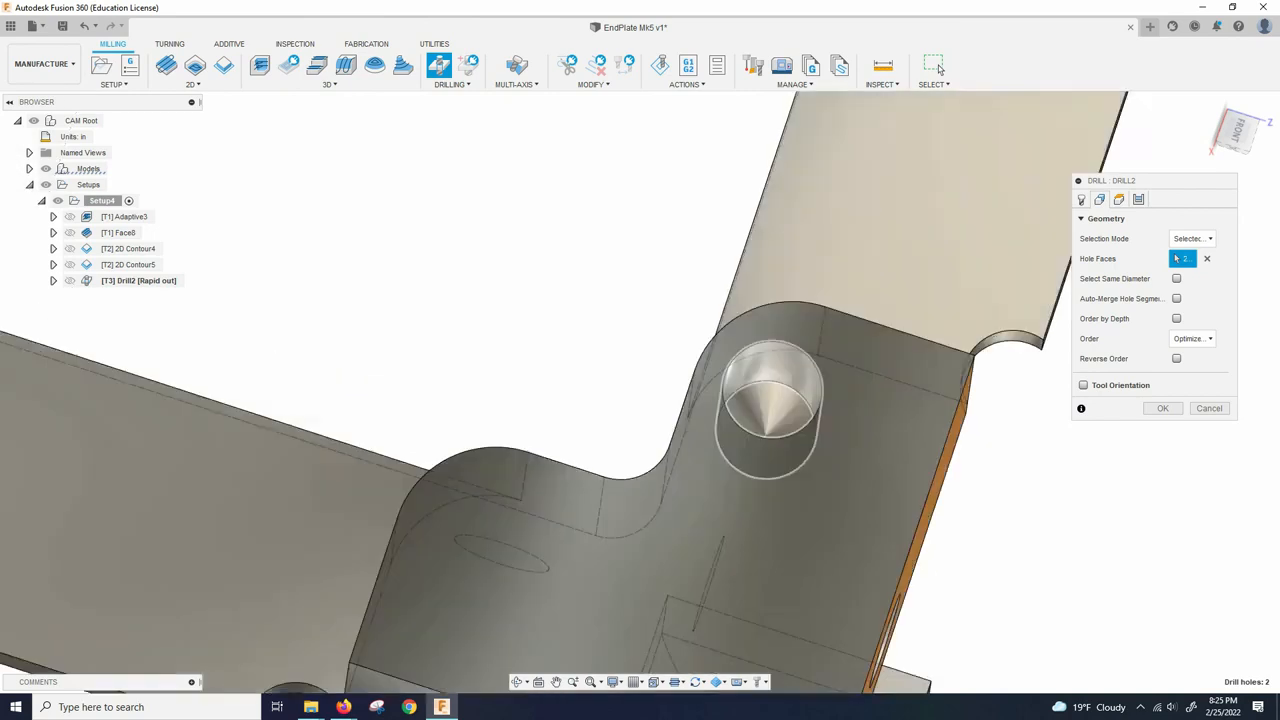
click(818, 362)
scroll(818, 362, down, 10)
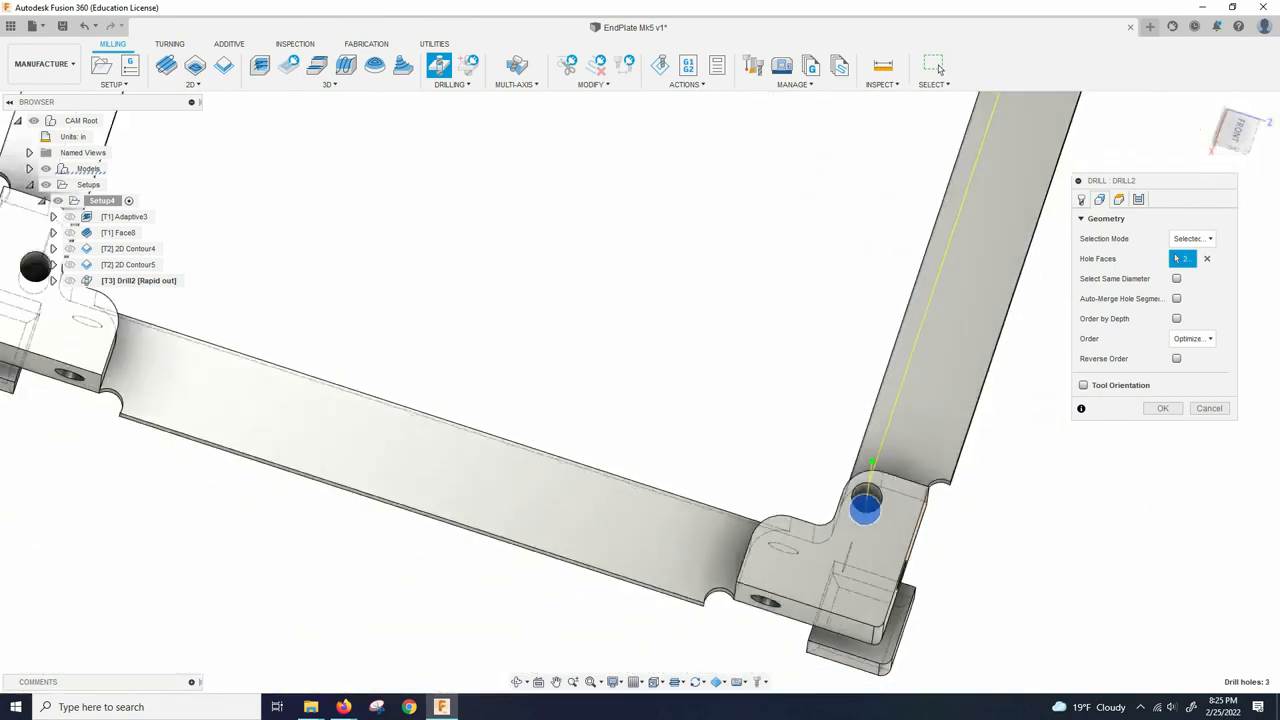
scroll(722, 456, up, 10)
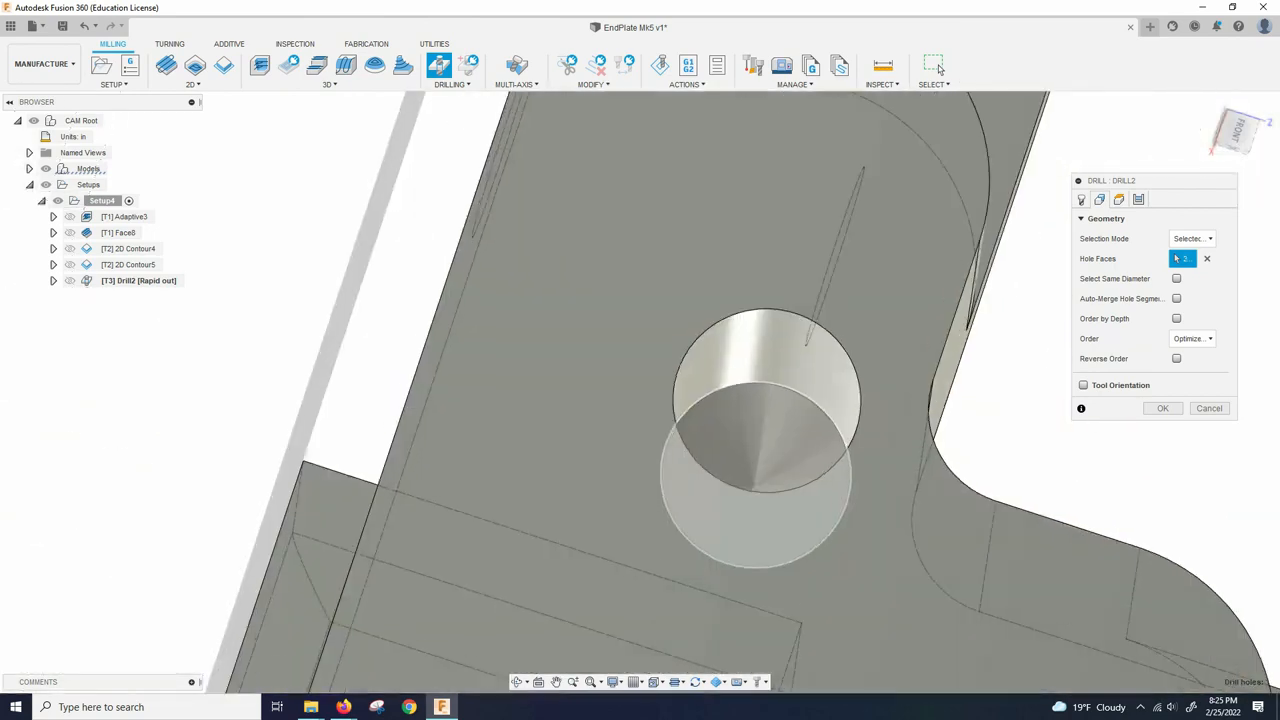
click(765, 432)
scroll(745, 450, down, 8)
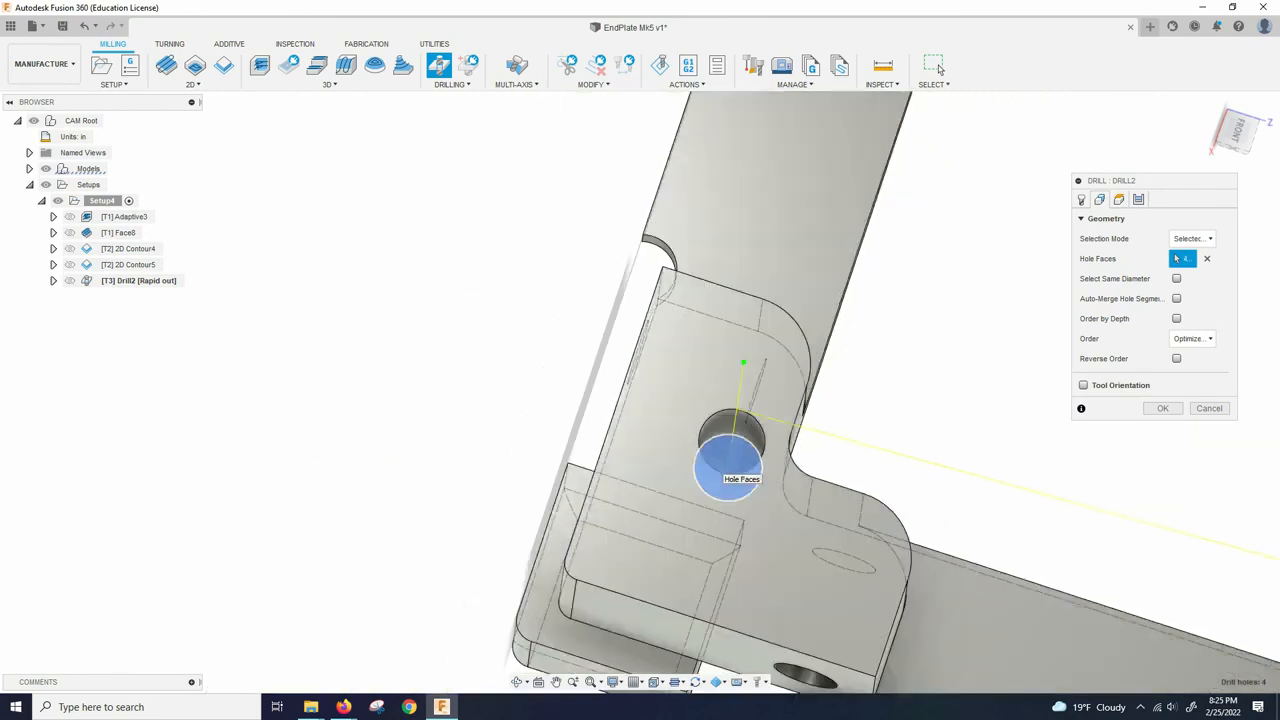
Examine the selected holes and the previewed drilling path around the frame's corner blocks
scroll(600, 520, down, 7)
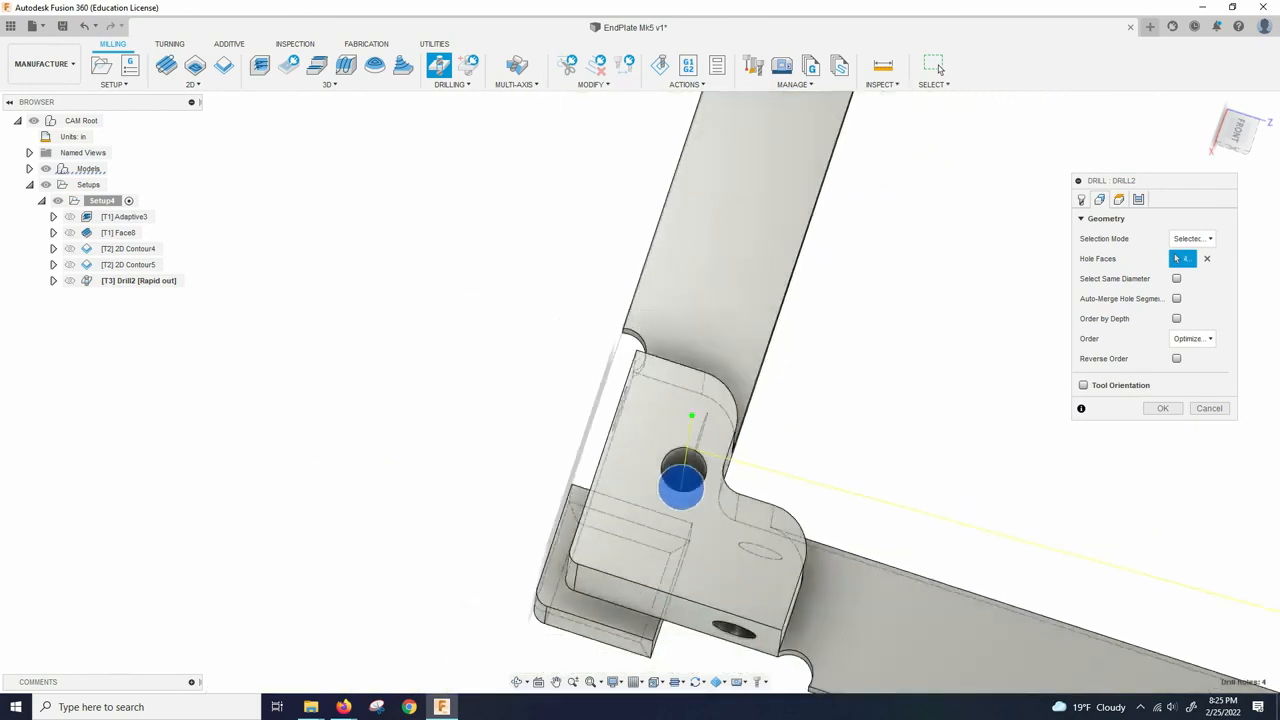
scroll(660, 498, up, 3)
scroll(585, 540, up, 2)
shift+middle_drag(585, 540, 402, 512)
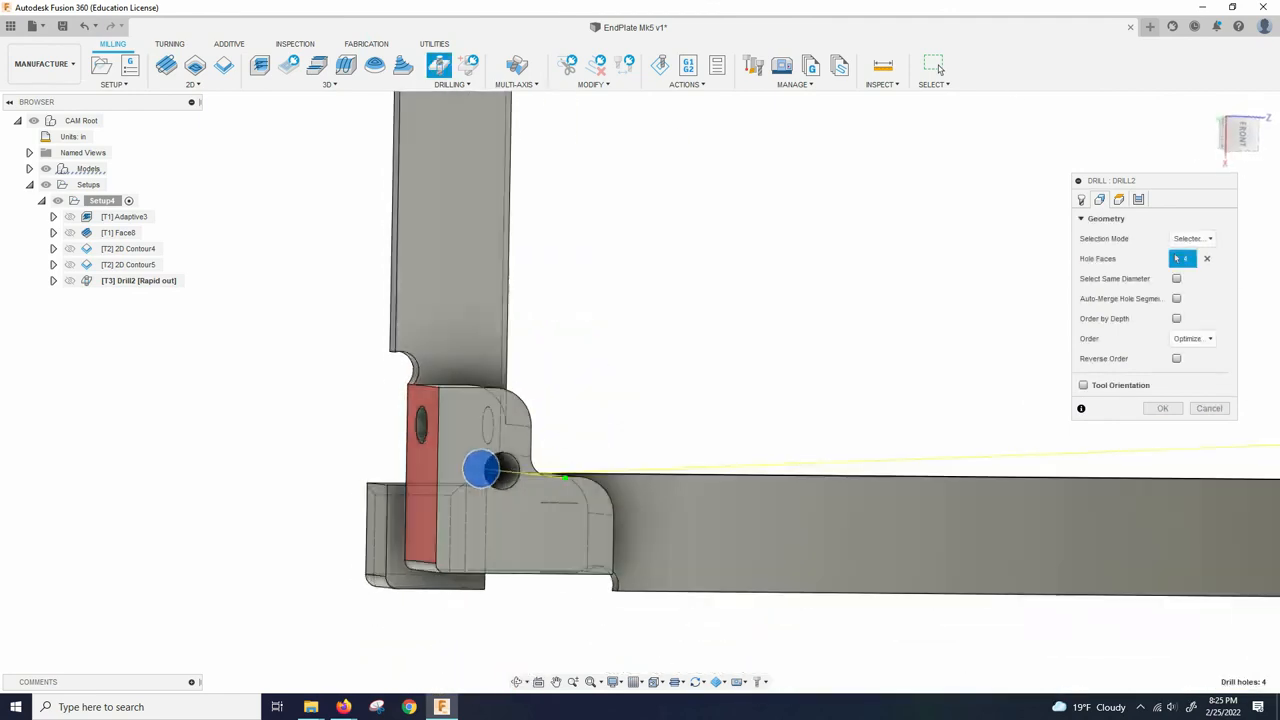
scroll(402, 512, down, 3)
scroll(416, 478, down, 3)
scroll(443, 481, up, 3)
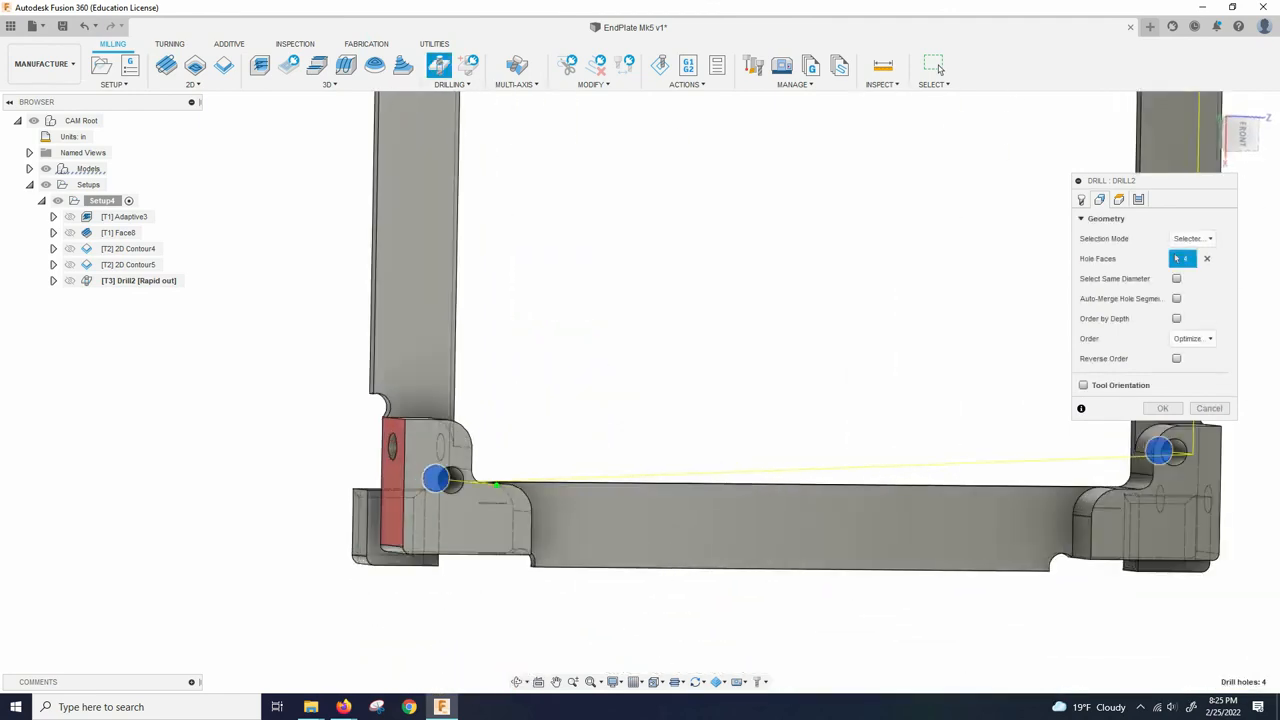
scroll(549, 492, down, 6)
scroll(600, 415, up, 2)
scroll(640, 488, up, 3)
shift+middle_drag(655, 495, 641, 423)
scroll(712, 452, down, 3)
scroll(688, 310, up, 3)
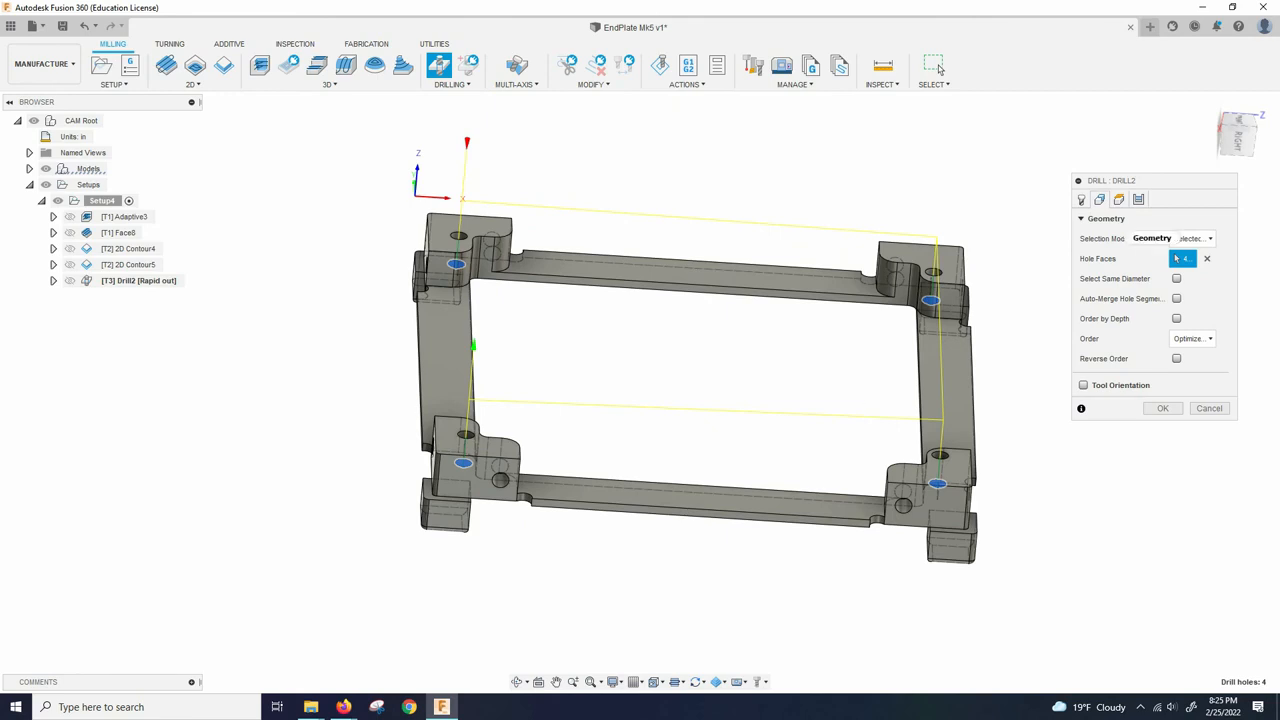
Review the drill operation's clearance, retract, feed, top and bottom heights against the corner block holes
click(1119, 199)
scroll(823, 397, down, 3)
scroll(920, 475, up, 7)
shift+middle_drag(890, 463, 815, 345)
shift+middle_drag(699, 387, 655, 452)
scroll(655, 452, down, 3)
scroll(910, 466, up, 3)
scroll(950, 474, up, 4)
shift+middle_drag(930, 470, 985, 430)
scroll(985, 430, down, 2)
scroll(990, 390, down, 4)
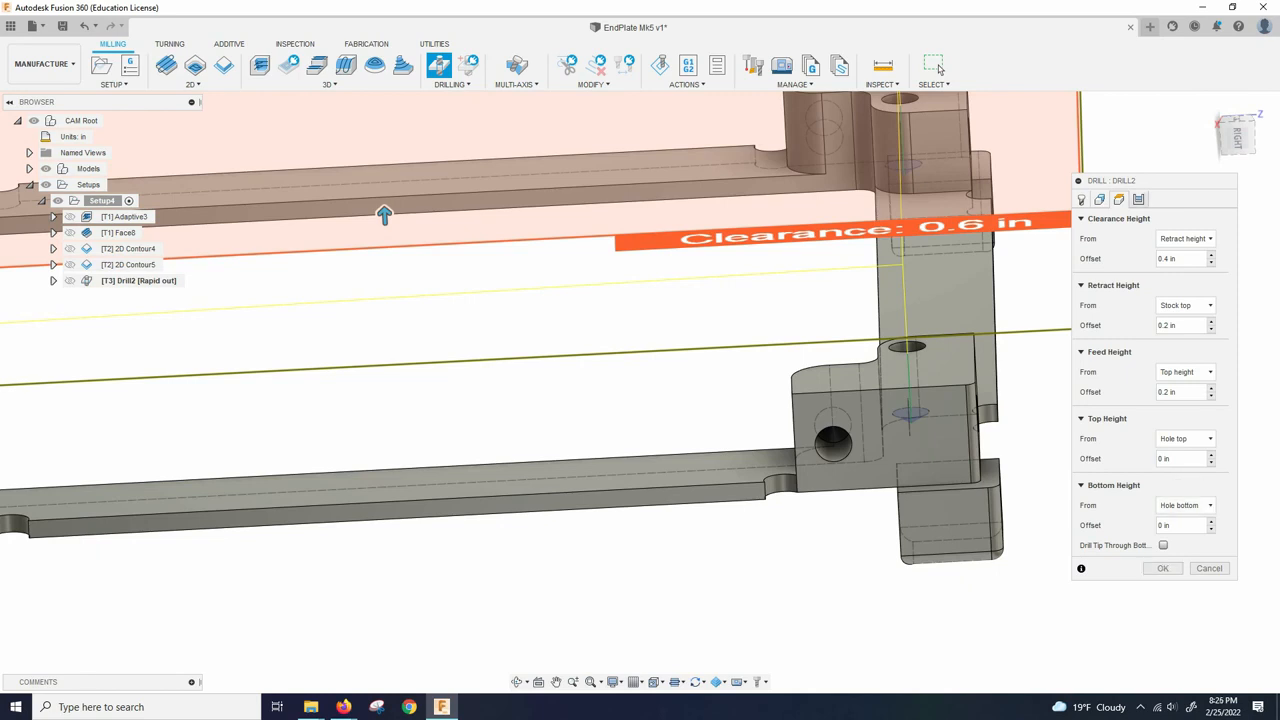
Set the drilling cycle type to Deep drilling - full retract and generate the toolpath
click(1138, 199)
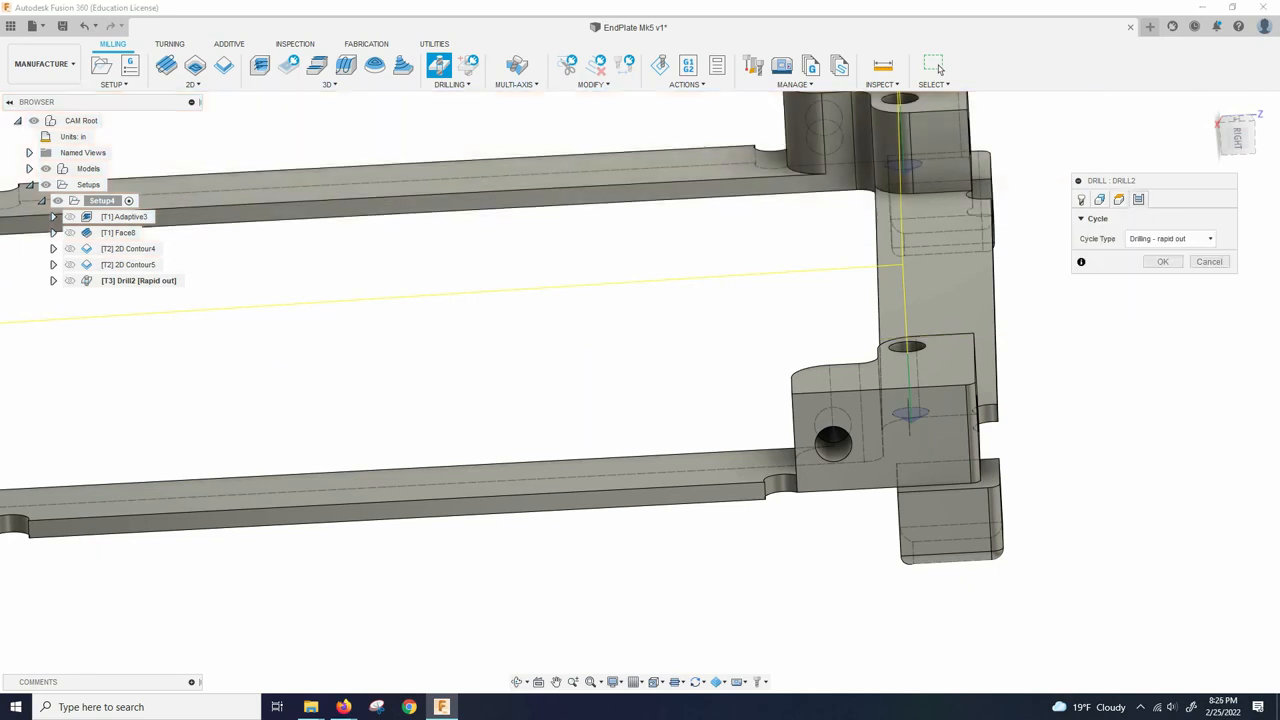
key(F6)
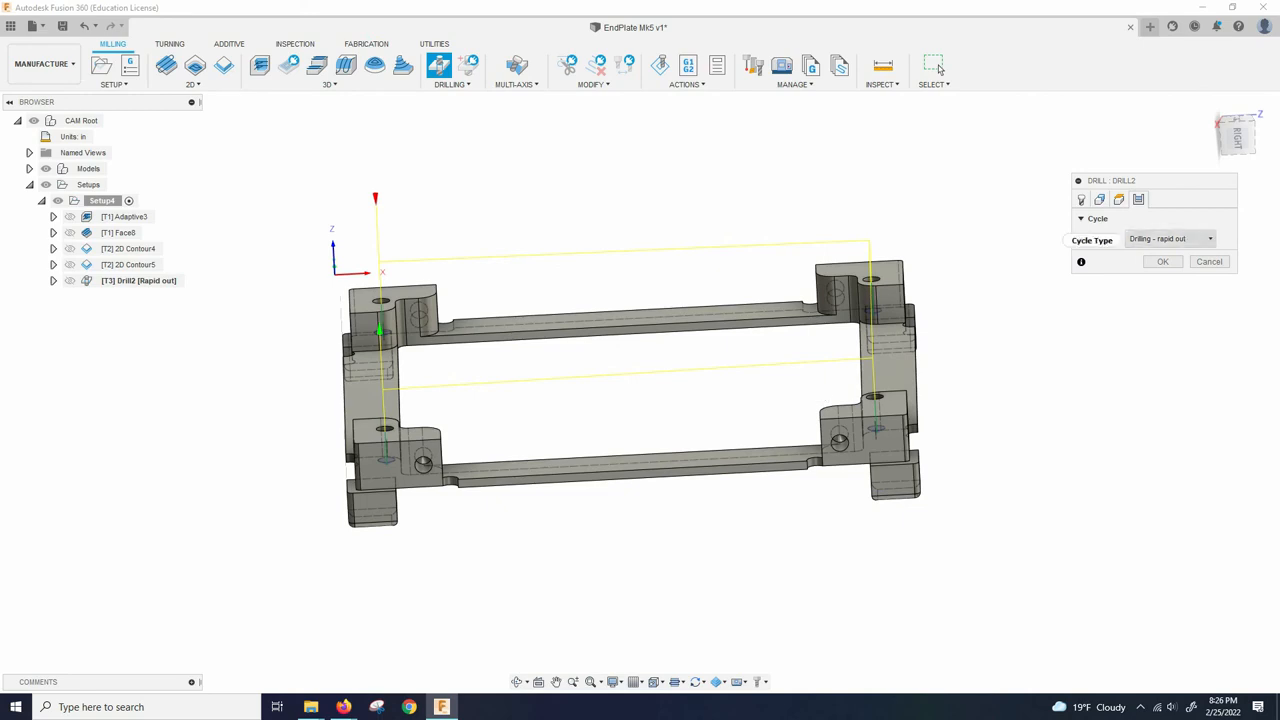
click(1170, 239)
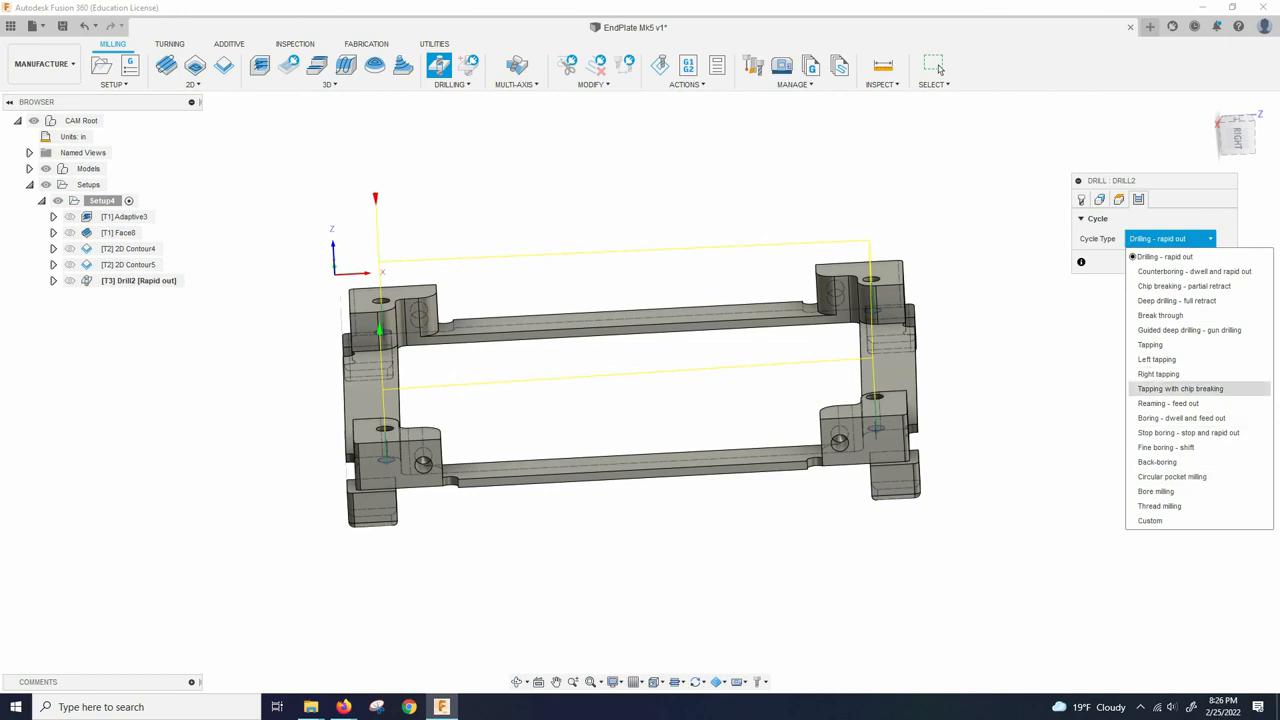
key(Up)
key(Up)
key(Up)
key(Up)
key(Up)
key(Up)
key(Up)
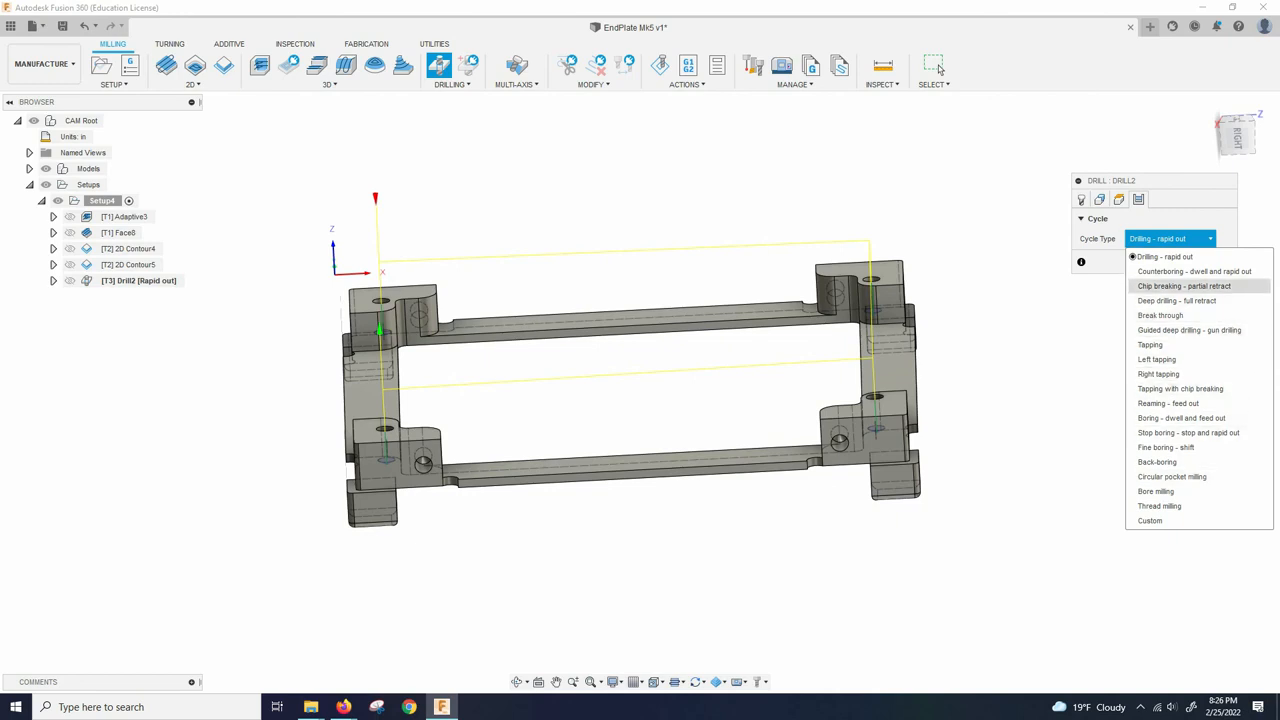
key(Down)
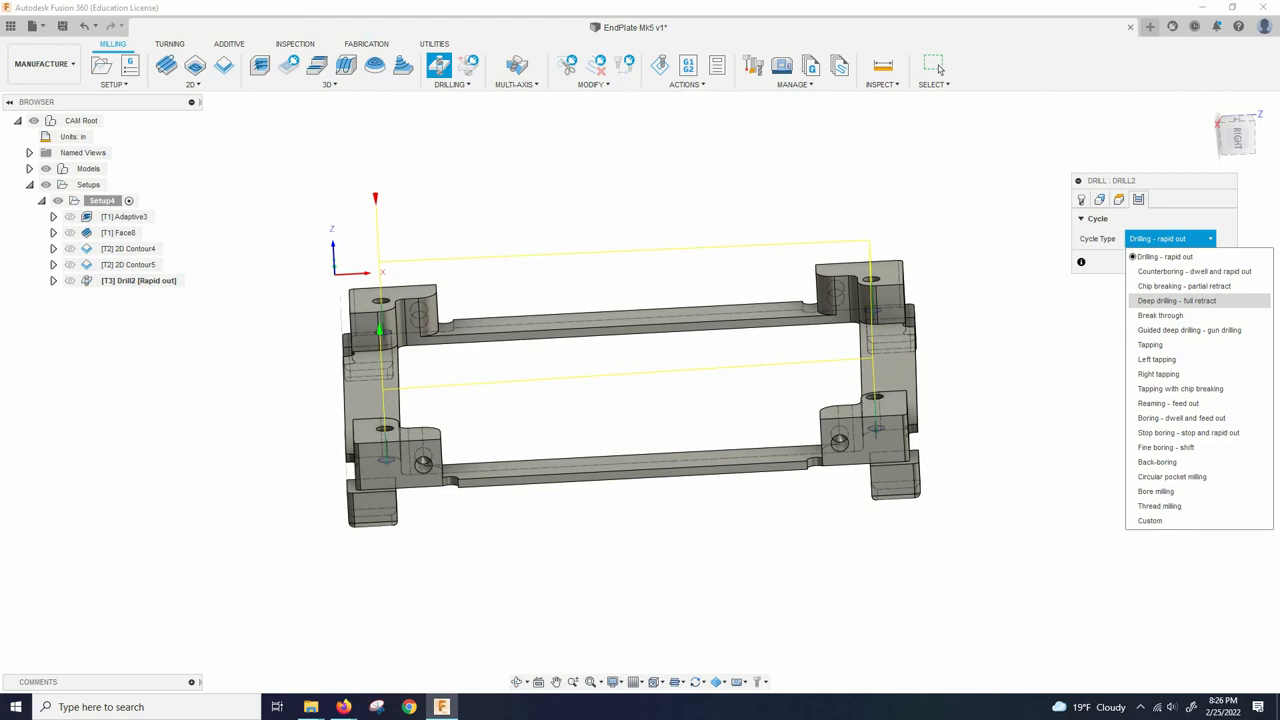
key(Return)
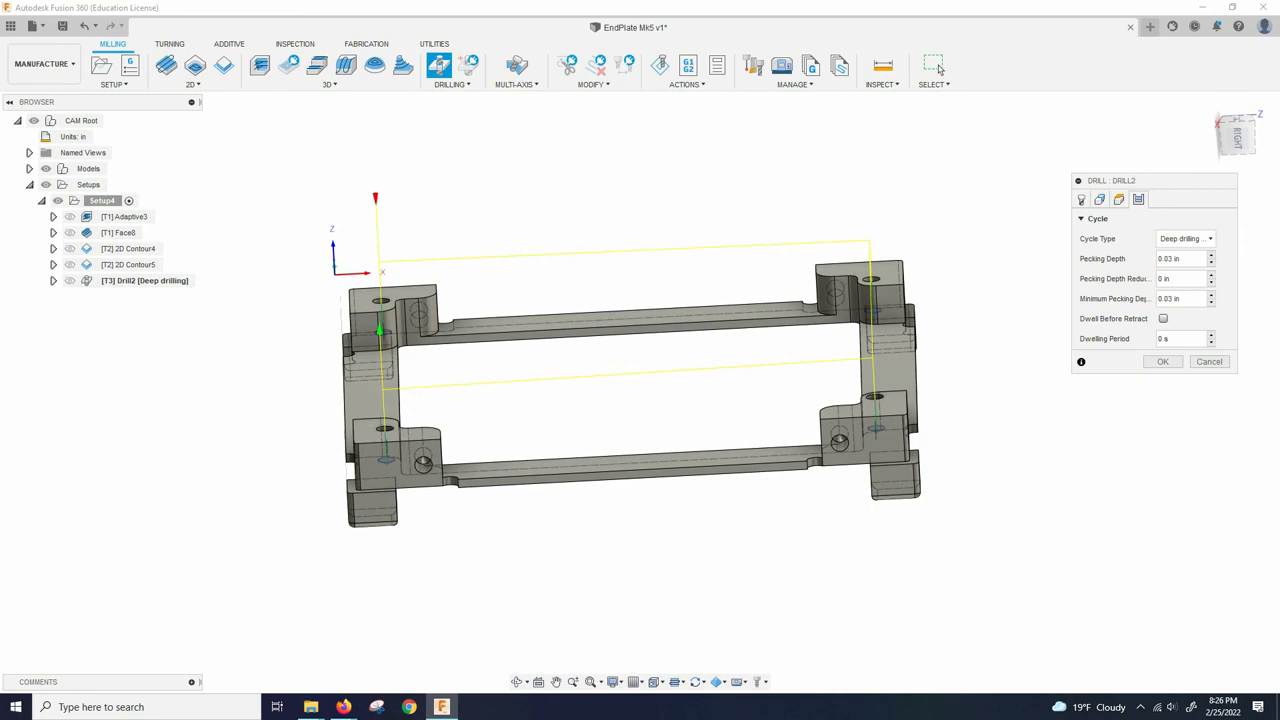
key(Return)
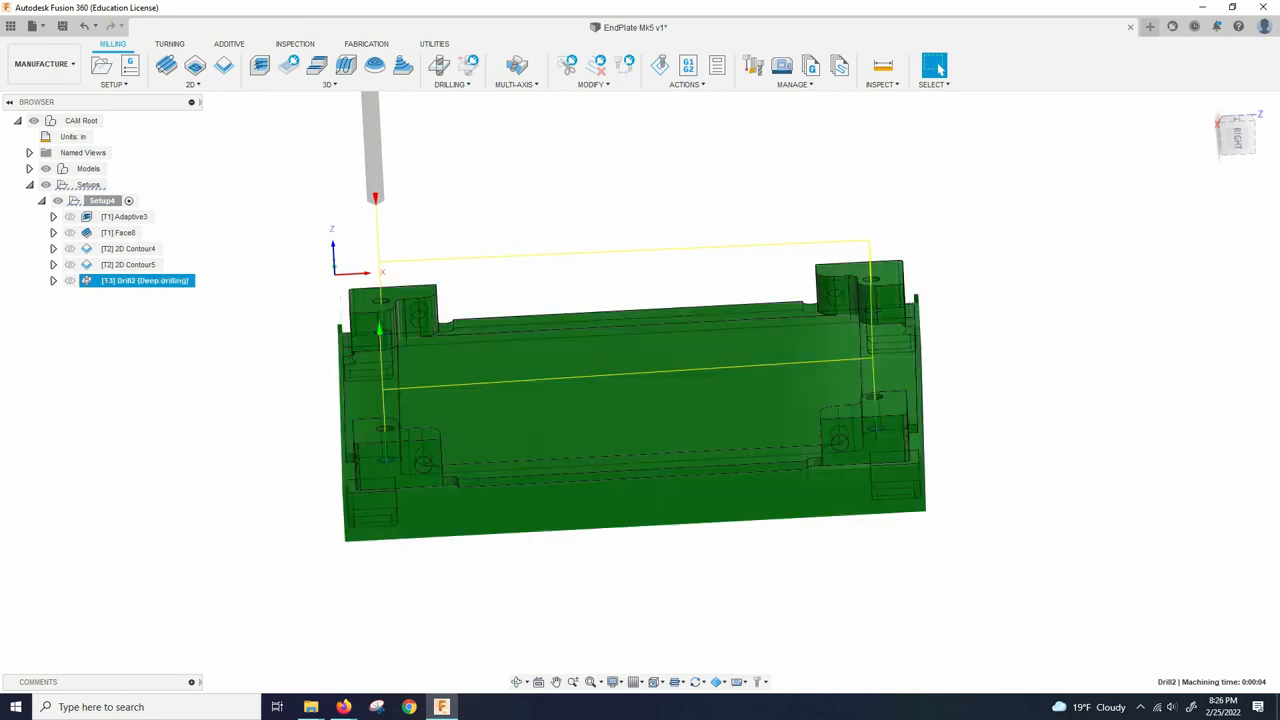
Examine the drilling toolpath over the stock from several angles and clear the operation selection
scroll(640, 472, down, 2)
scroll(638, 470, up, 6)
shift+middle_drag(638, 470, 1020, 480)
scroll(1040, 450, down, 2)
scroll(982, 552, up, 2)
shift+middle_drag(985, 620, 1008, 360)
scroll(930, 450, down, 5)
shift+middle_drag(913, 450, 895, 565)
click(658, 428)
scroll(658, 428, down, 3)
scroll(806, 478, up, 5)
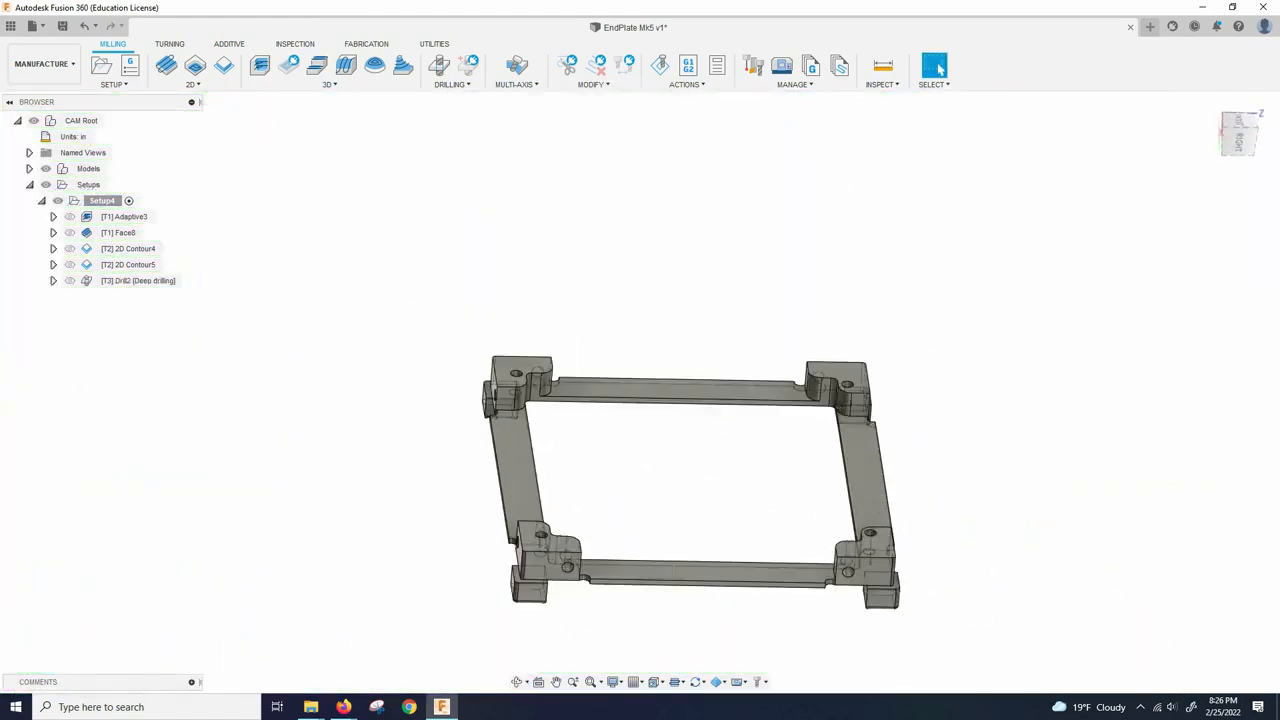
Simulate the setup's operations from the adaptive clearing through the deep drilling and play the simulation
click(124, 217)
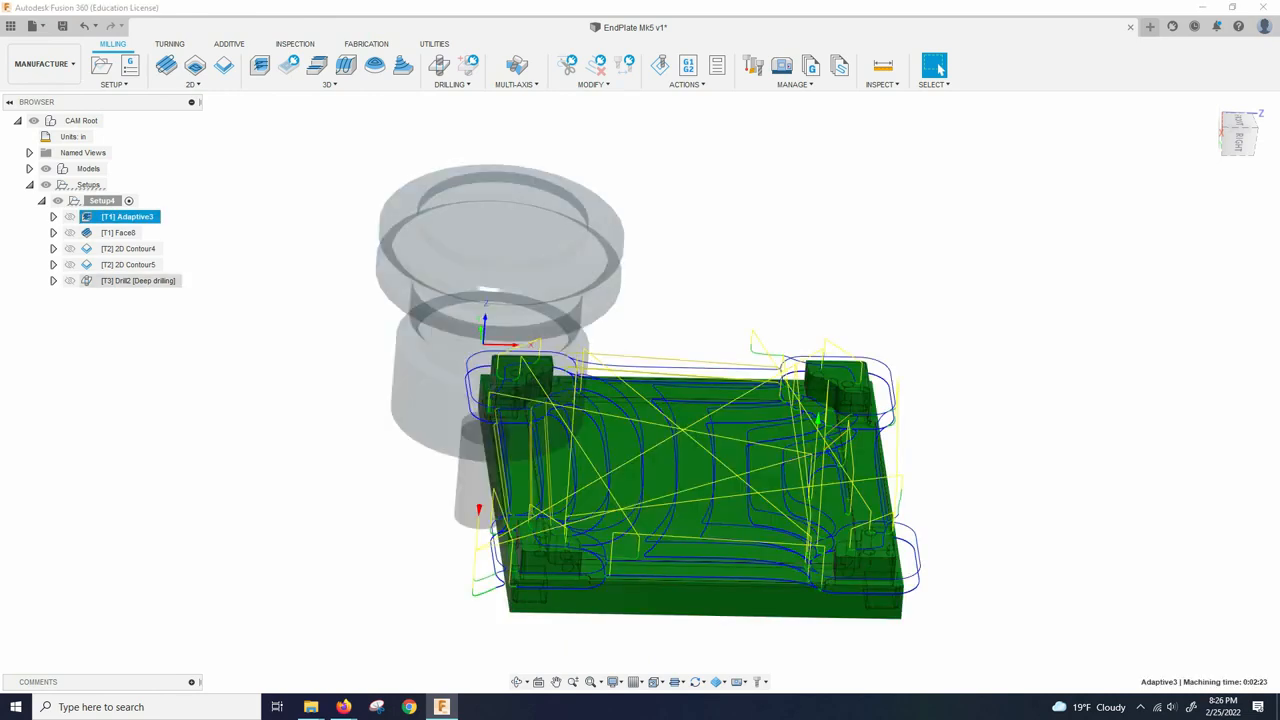
click(208, 345)
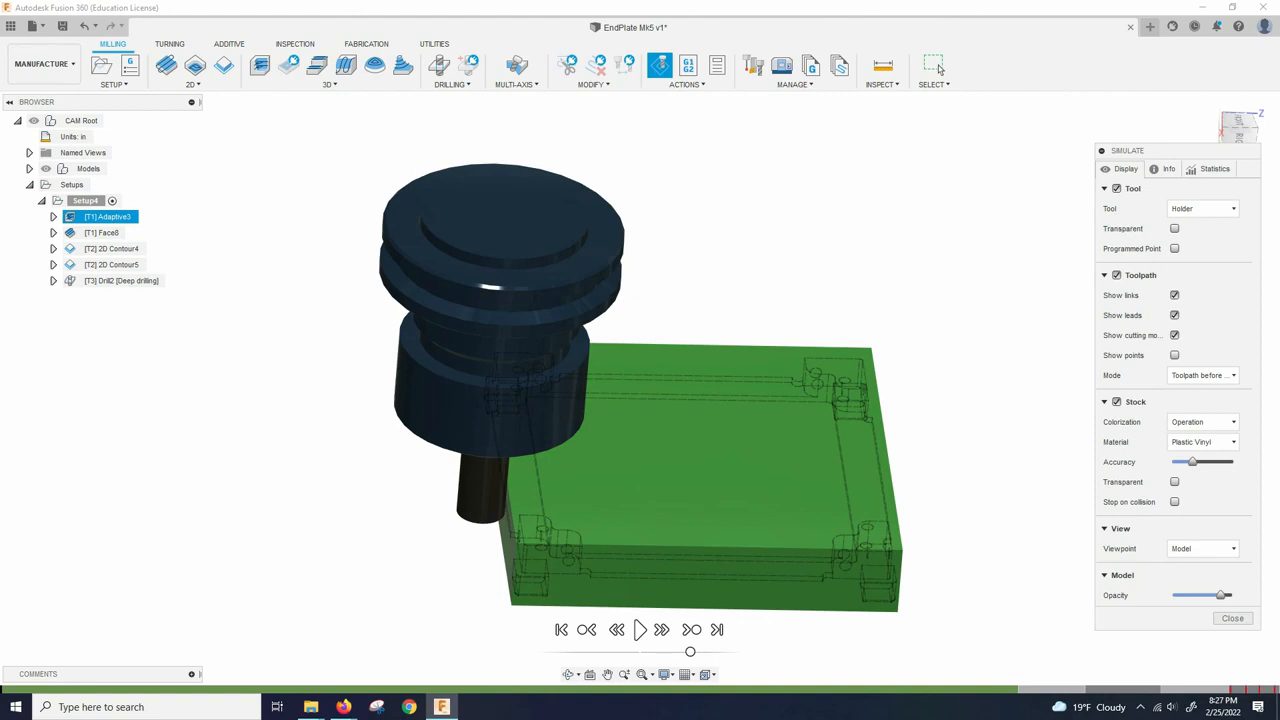
key(ctrl+space)
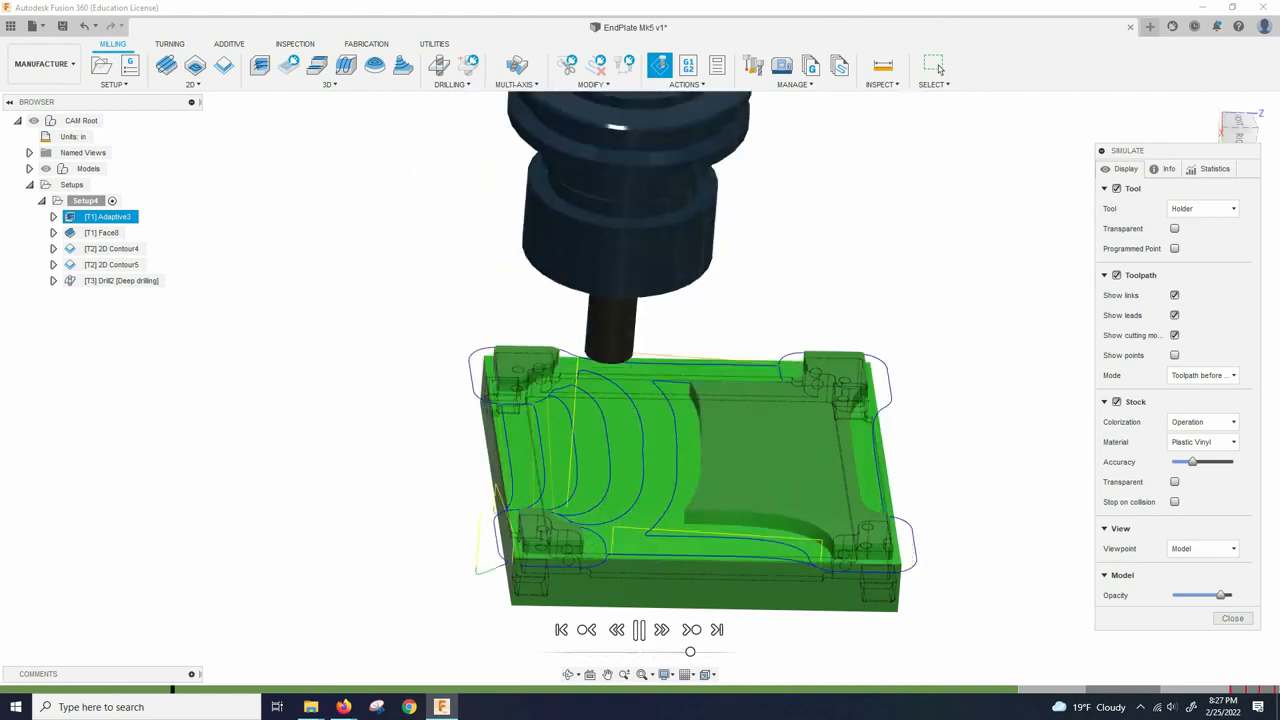
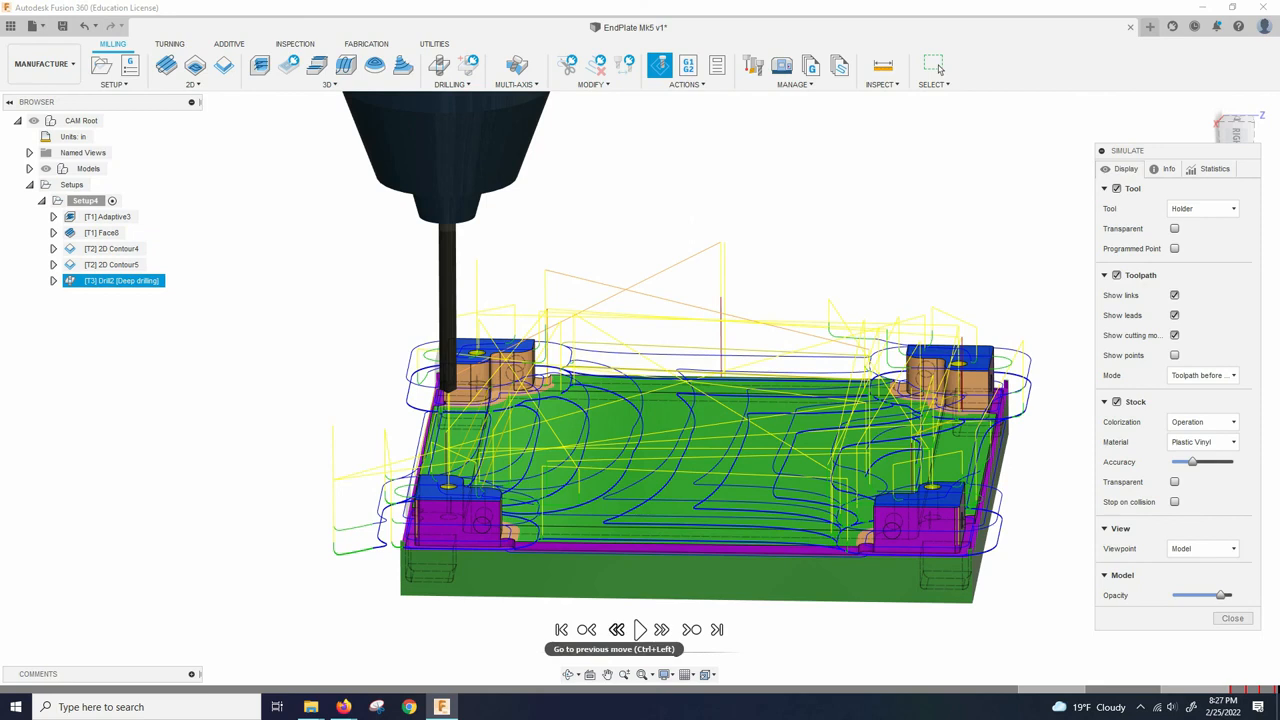
Step the simulation back several moves and replay the deep drilling at the corner block holes, viewed close up
click(617, 630)
click(617, 630)
click(617, 630)
click(617, 630)
click(617, 630)
click(617, 630)
click(617, 630)
click(640, 630)
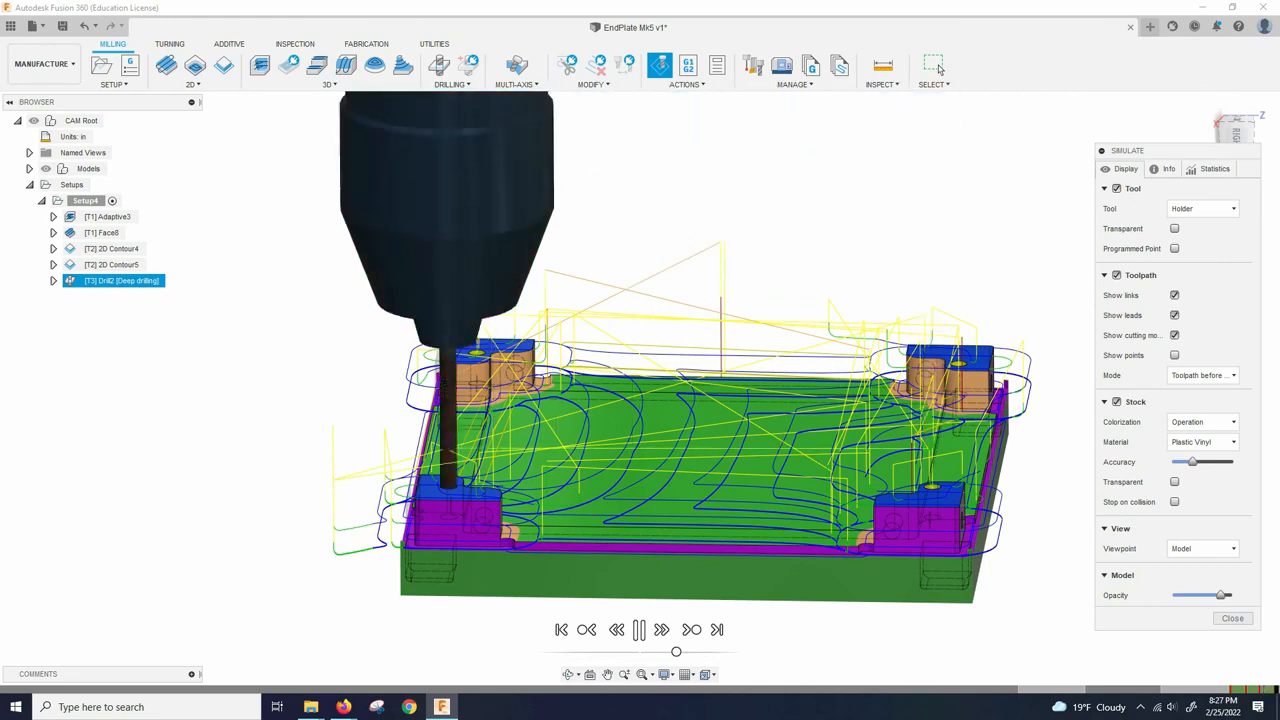
scroll(420, 528, up, 6)
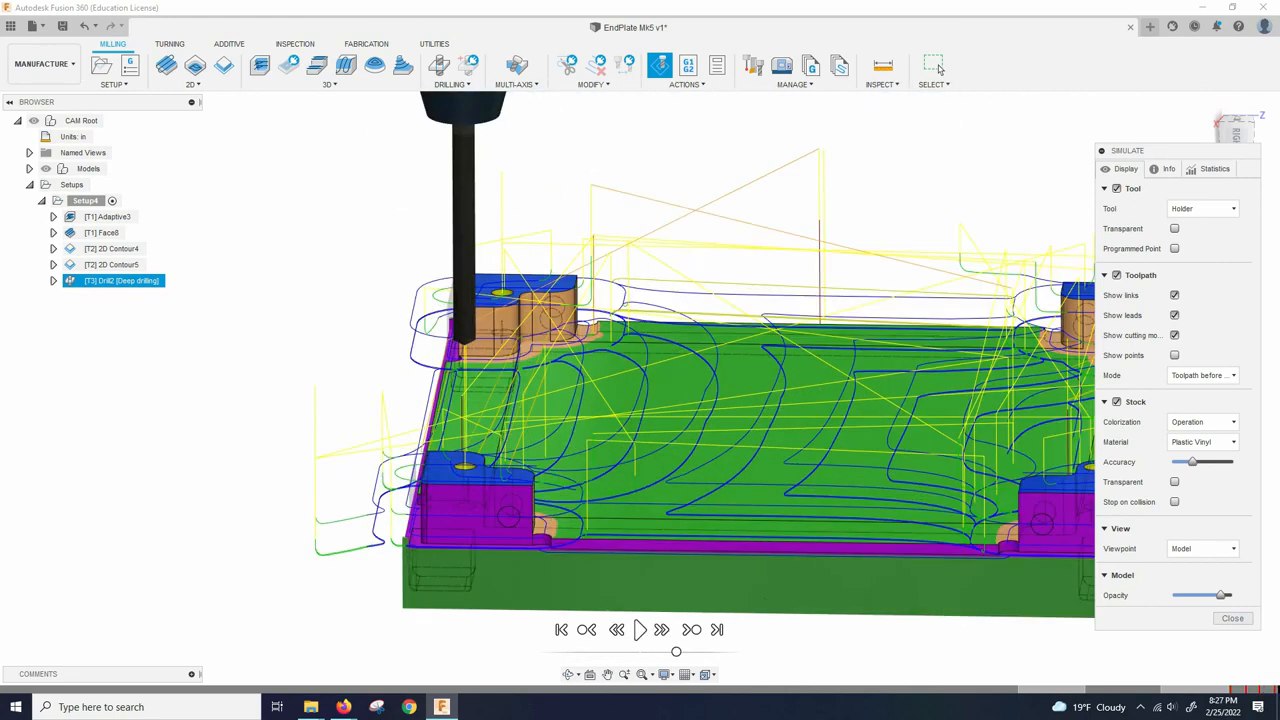
Examine the drilled corner blocks in the simulation from several angles and distances, and close the simulation
shift+middle_drag(420, 528, 465, 468)
scroll(465, 468, down, 5)
scroll(508, 355, down, 5)
scroll(495, 440, up, 6)
scroll(650, 460, down, 3)
scroll(616, 380, up, 4)
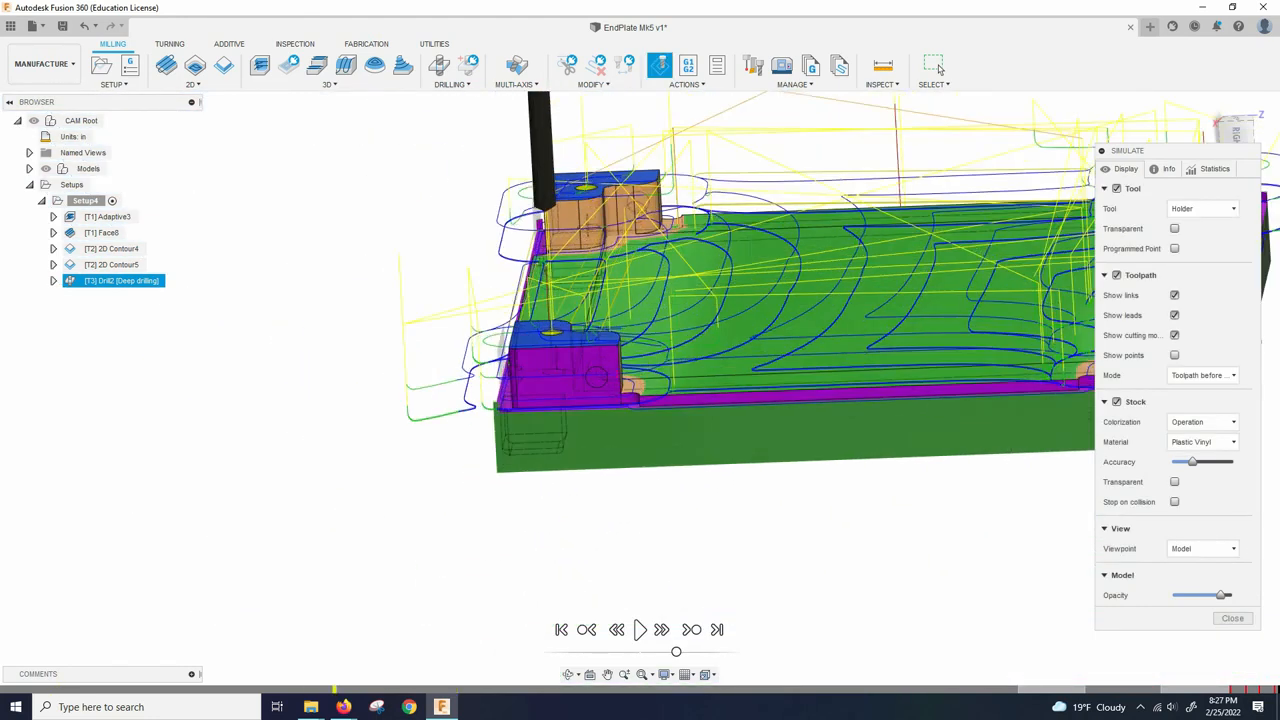
scroll(575, 346, up, 5)
shift+middle_drag(575, 346, 609, 428)
scroll(608, 428, down, 8)
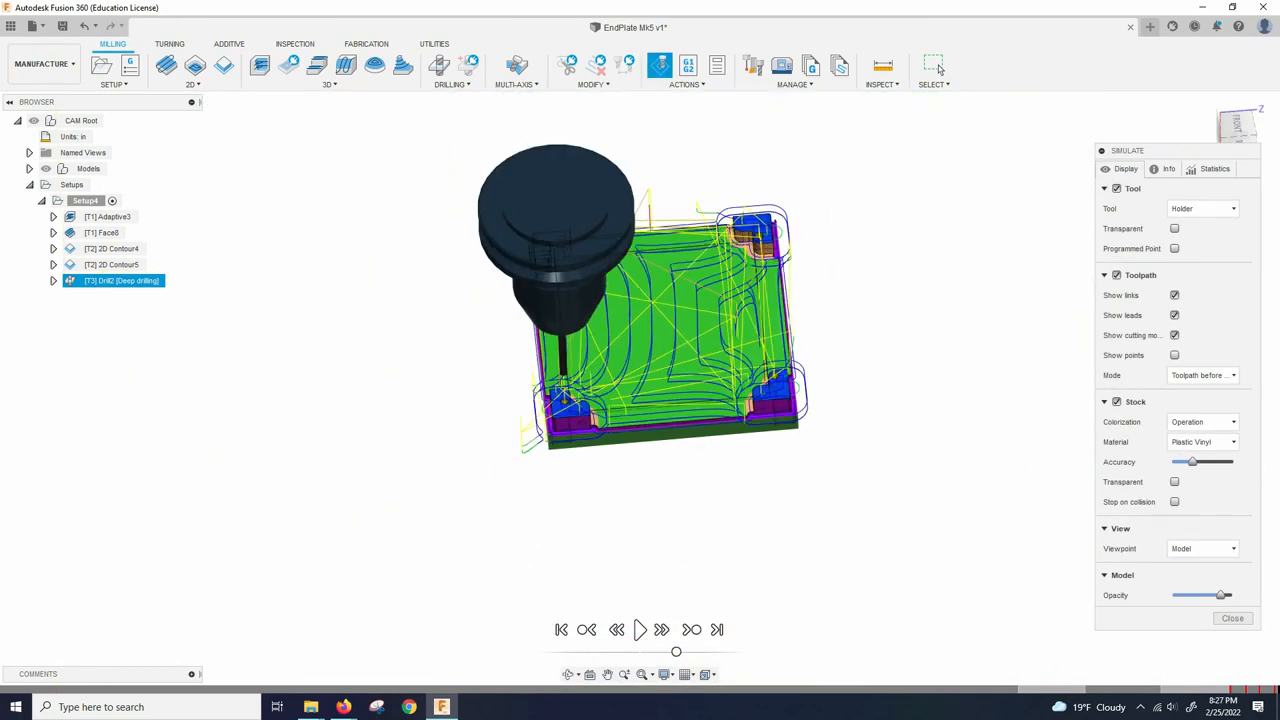
click(1232, 618)
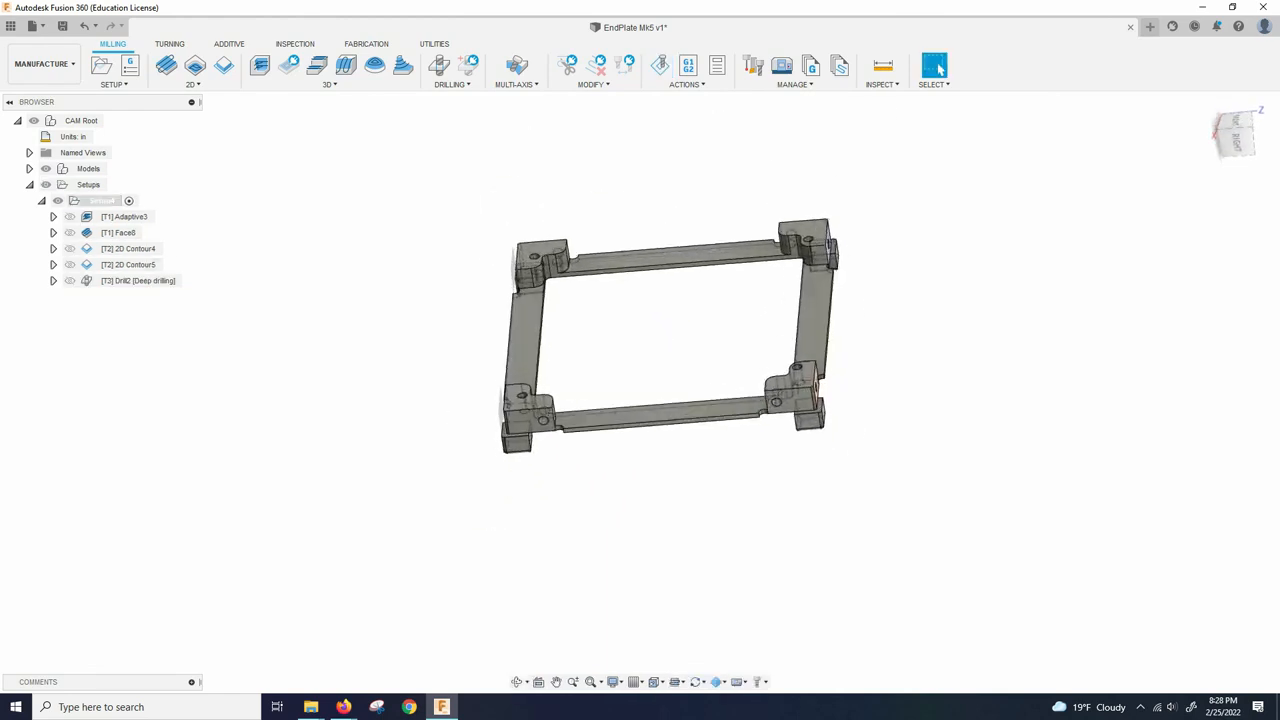
Start post-processing the existing setup and choose the Southwestern Industries ProtoTRAK GCD post from the Fusion 360 library
right_click(104, 201)
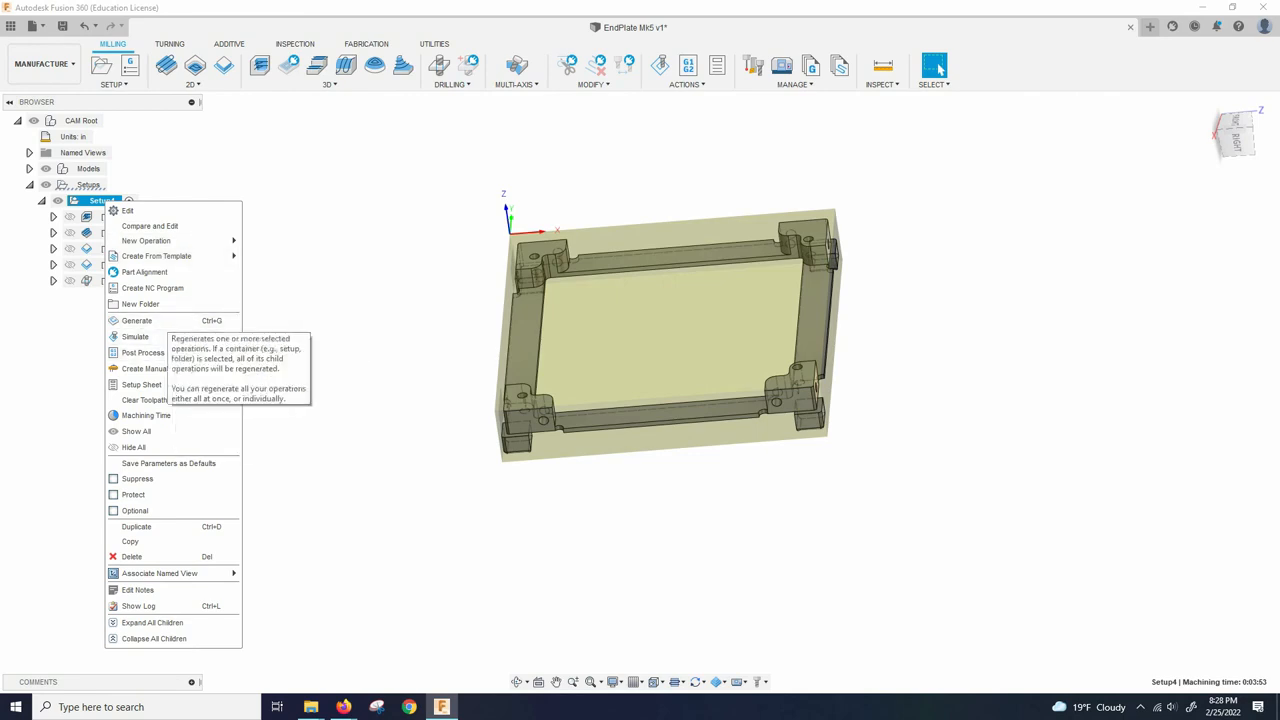
click(143, 352)
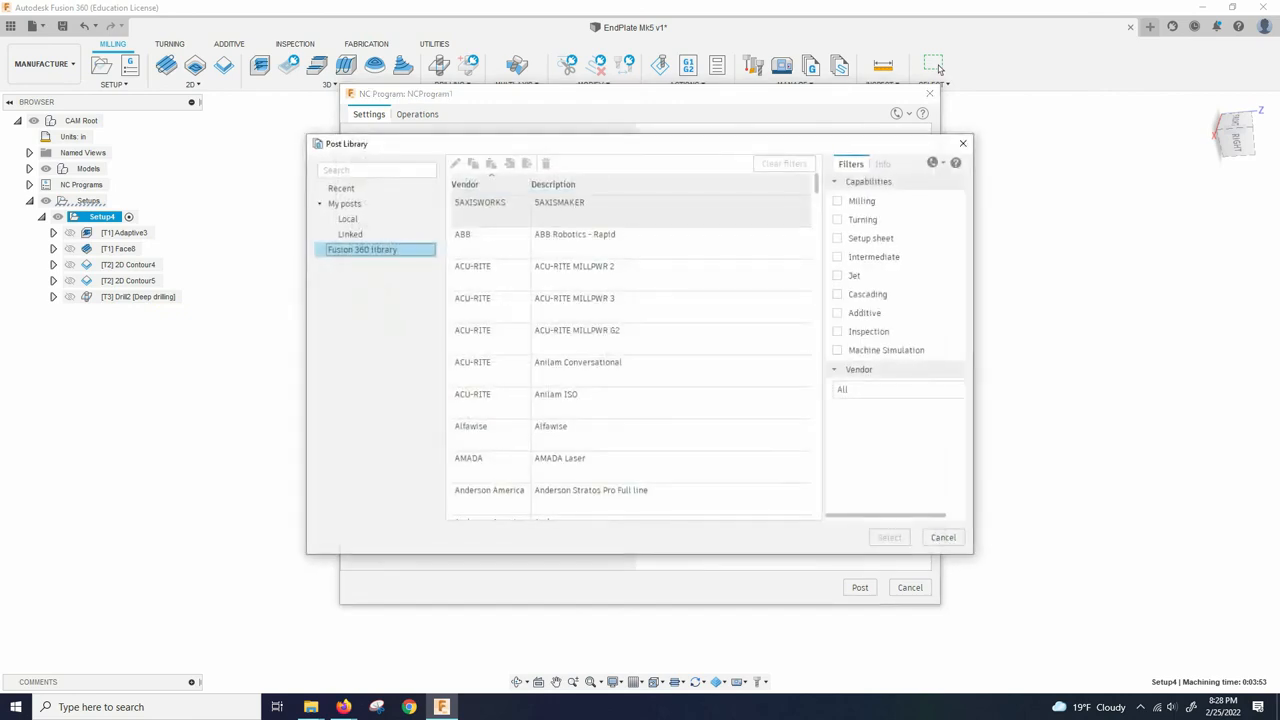
scroll(630, 394, down, 12)
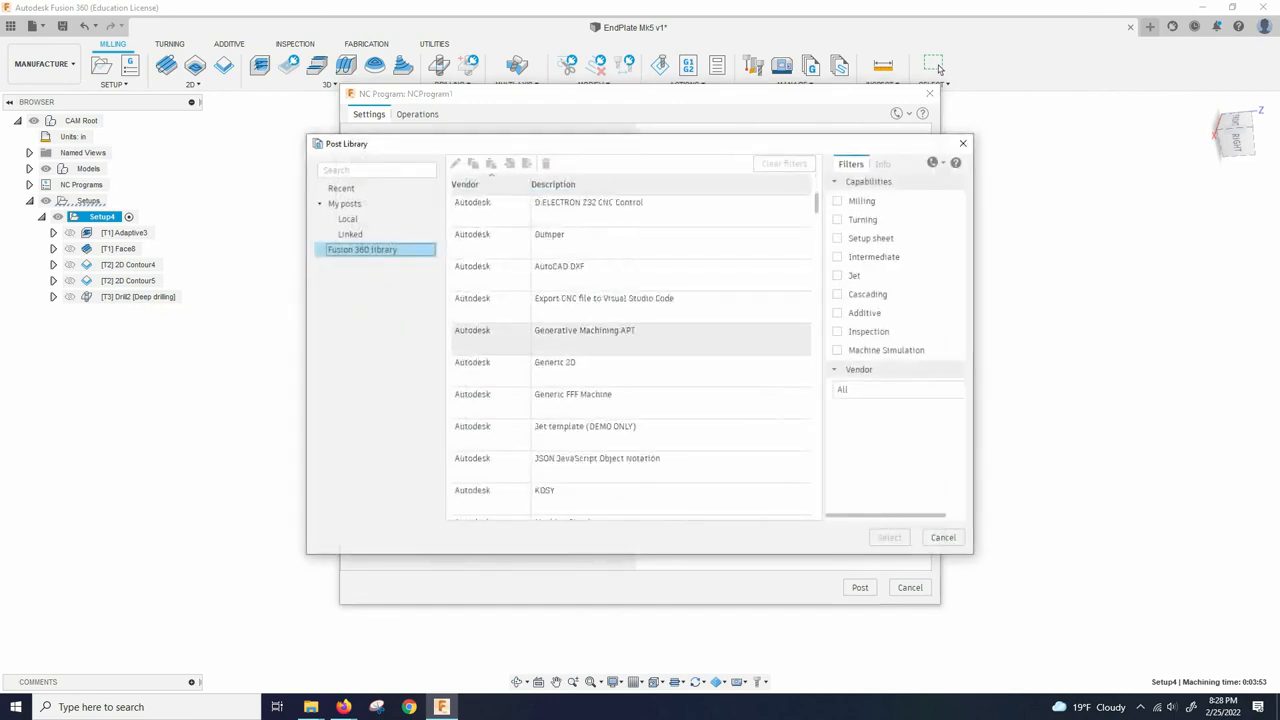
scroll(630, 410, down, 15)
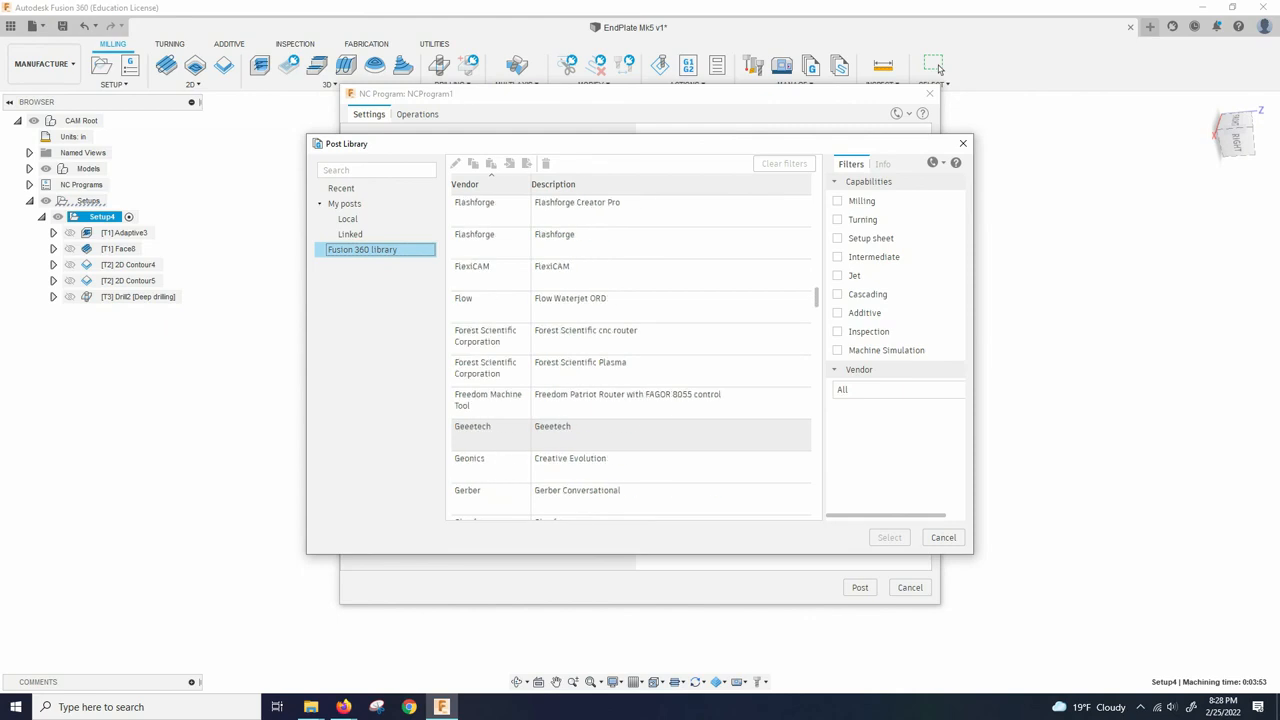
scroll(630, 426, down, 15)
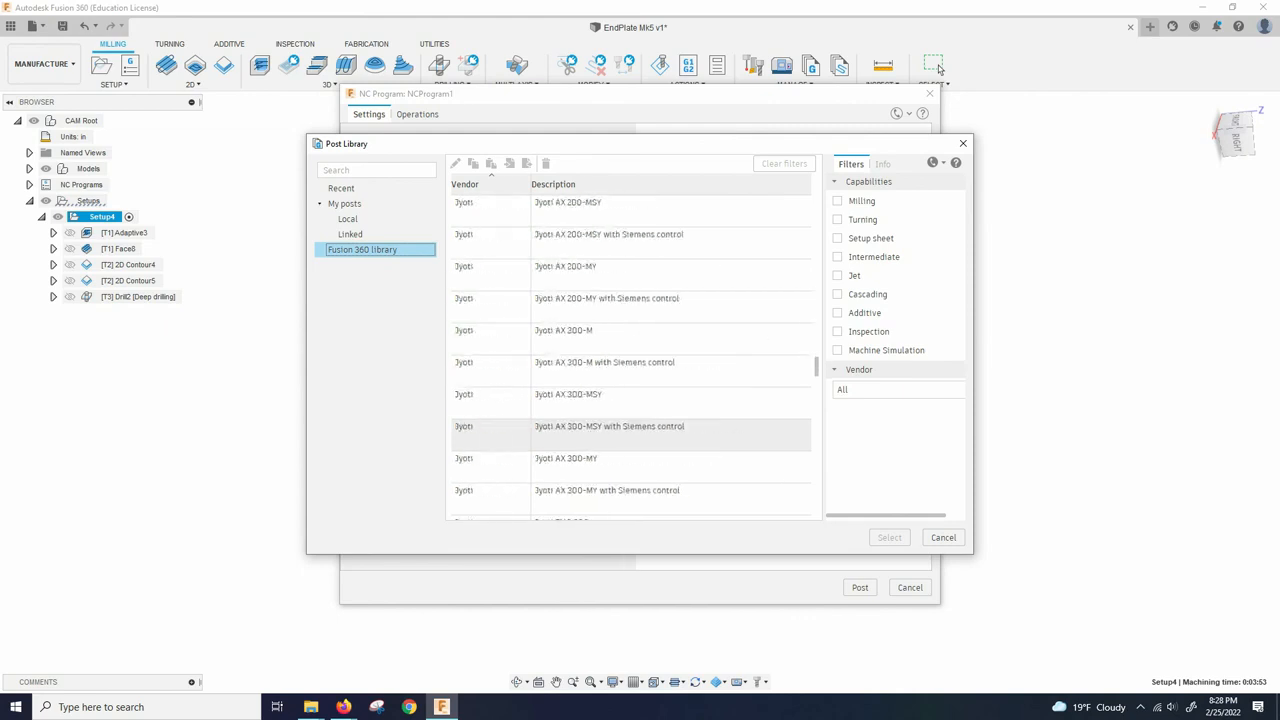
scroll(630, 426, down, 15)
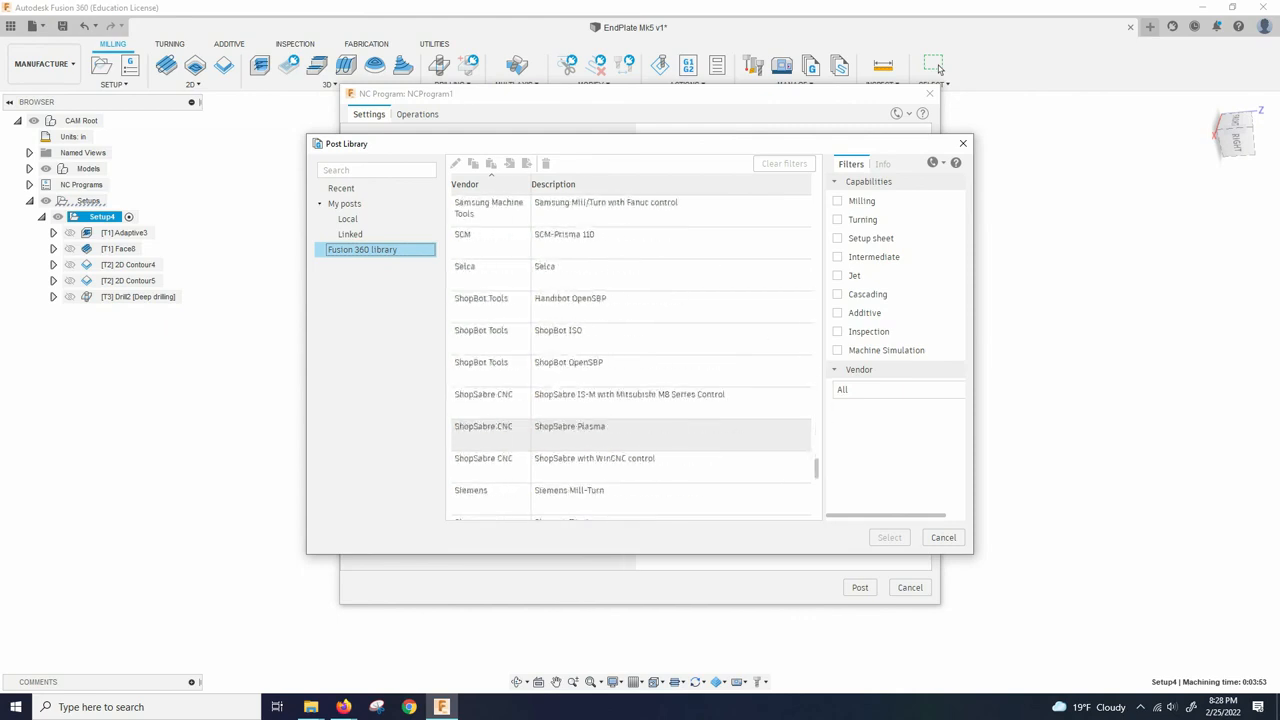
scroll(630, 458, down, 3)
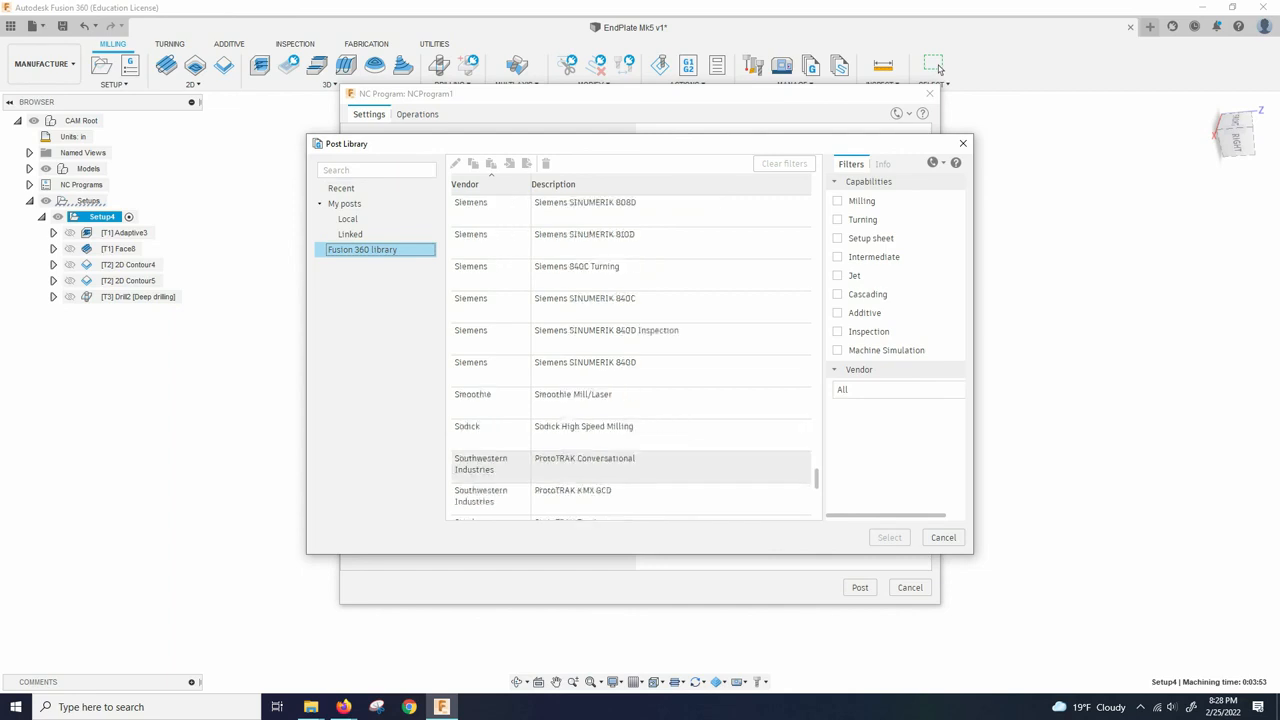
scroll(630, 458, down, 3)
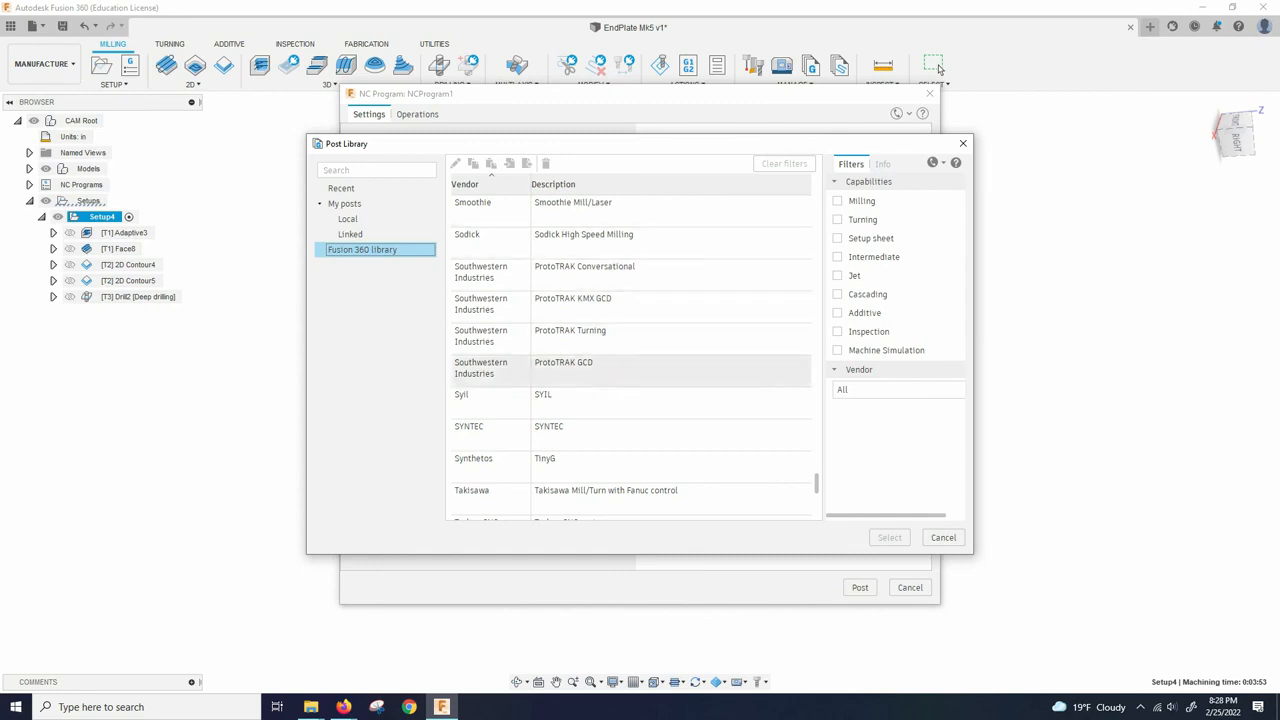
click(620, 370)
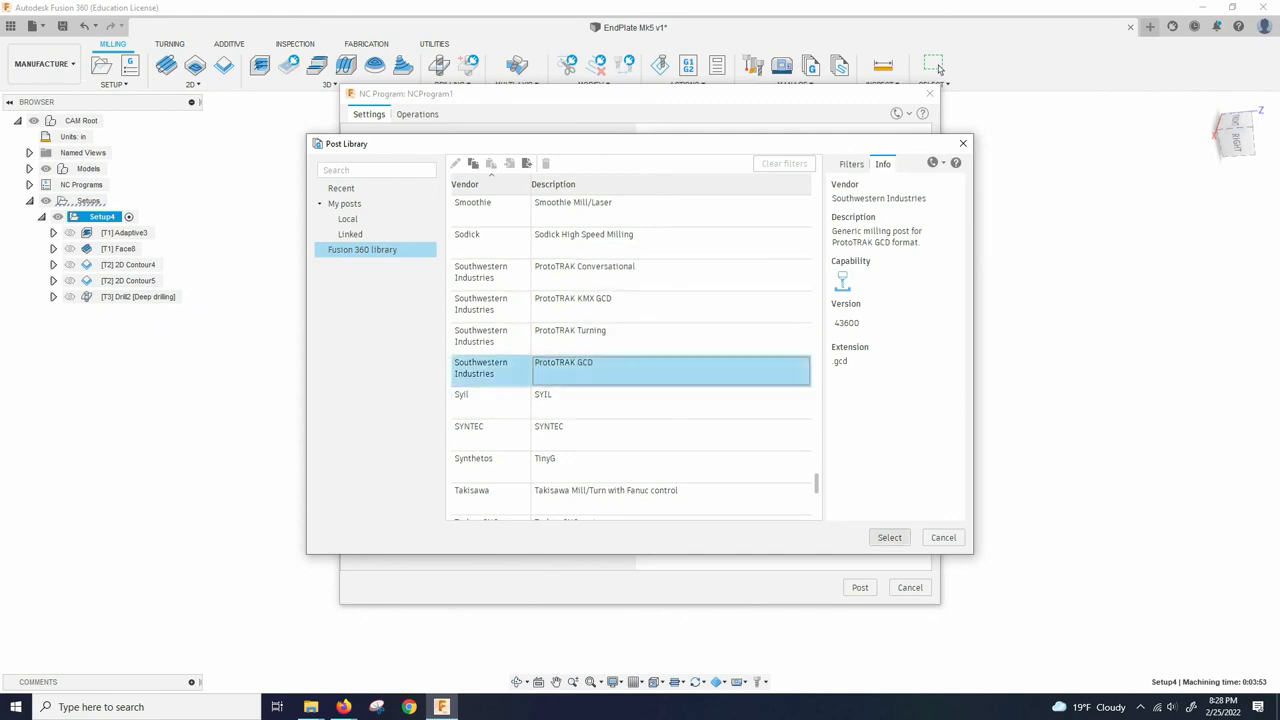
key(Return)
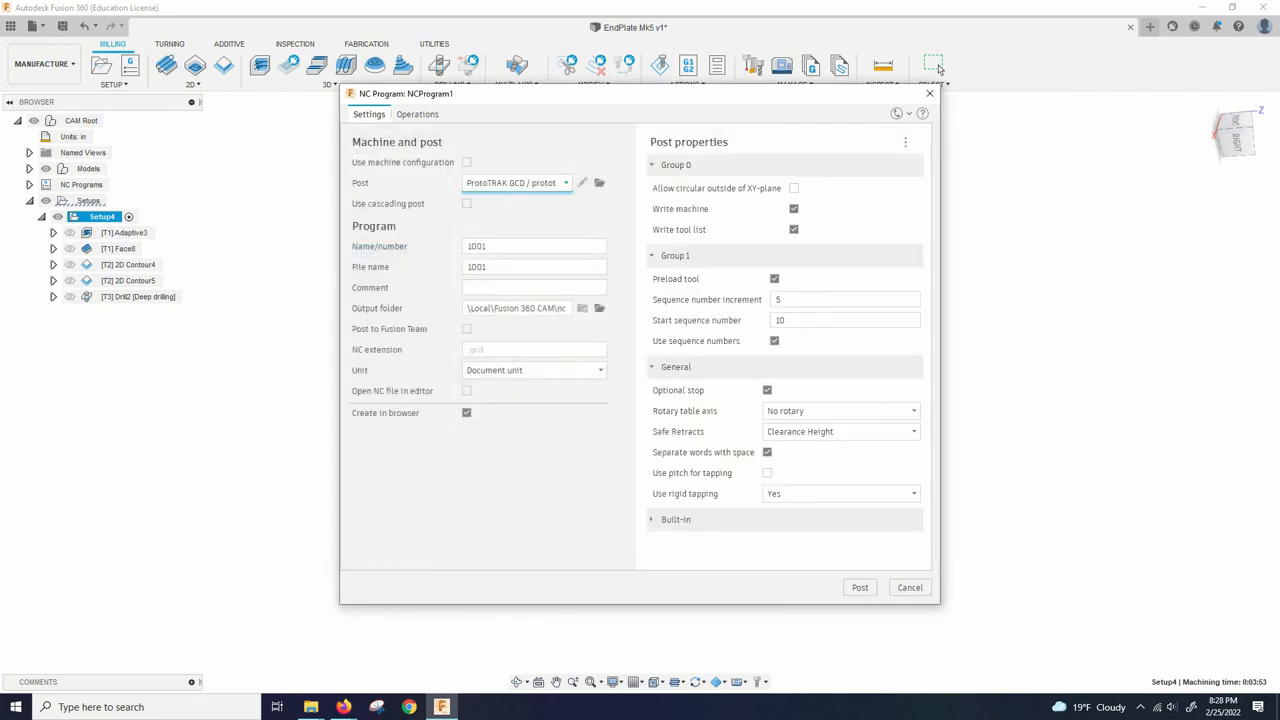
Post the NC program with 1001 as its name/number and file name, keeping the default post properties
double_click(484, 246)
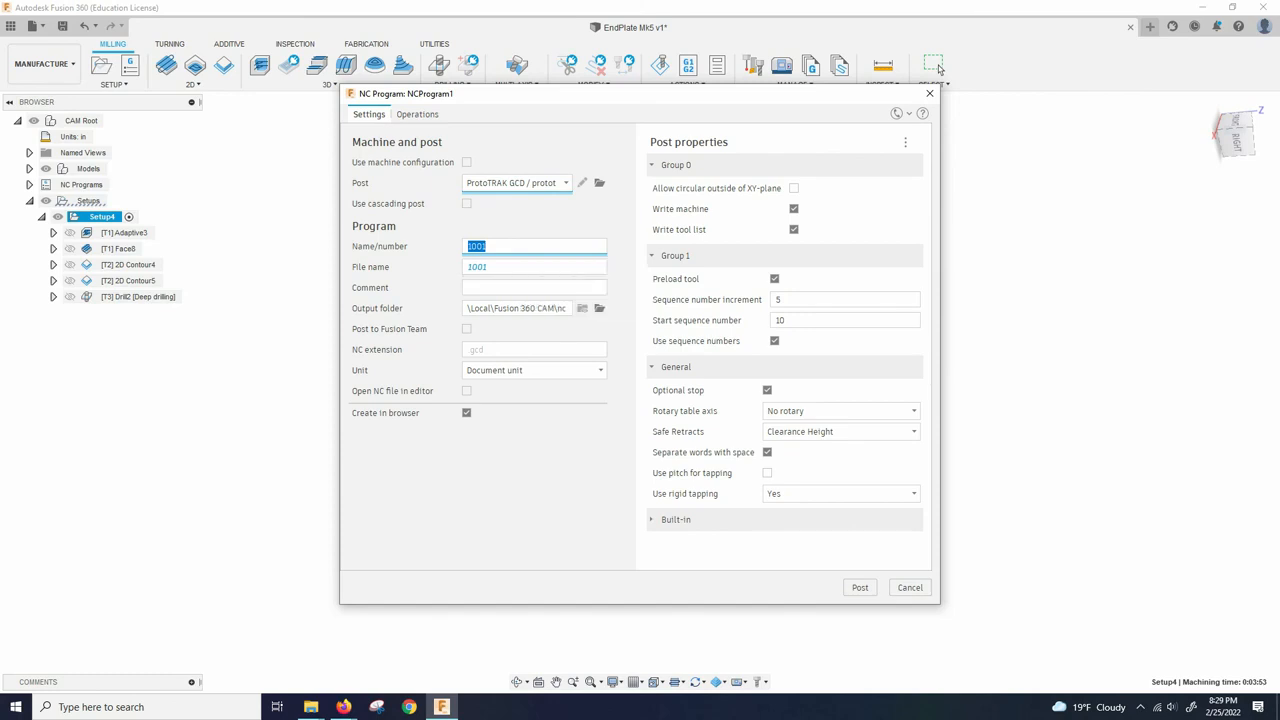
drag(620, 94, 958, 136)
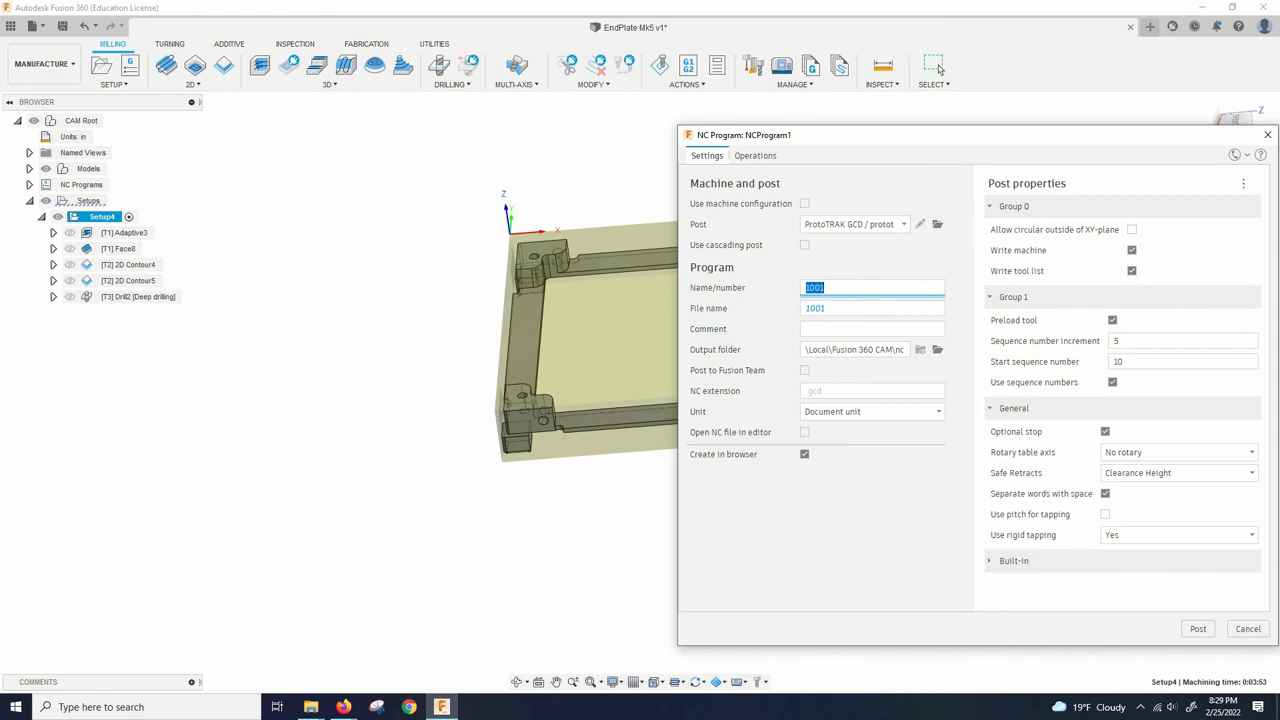
drag(950, 135, 651, 126)
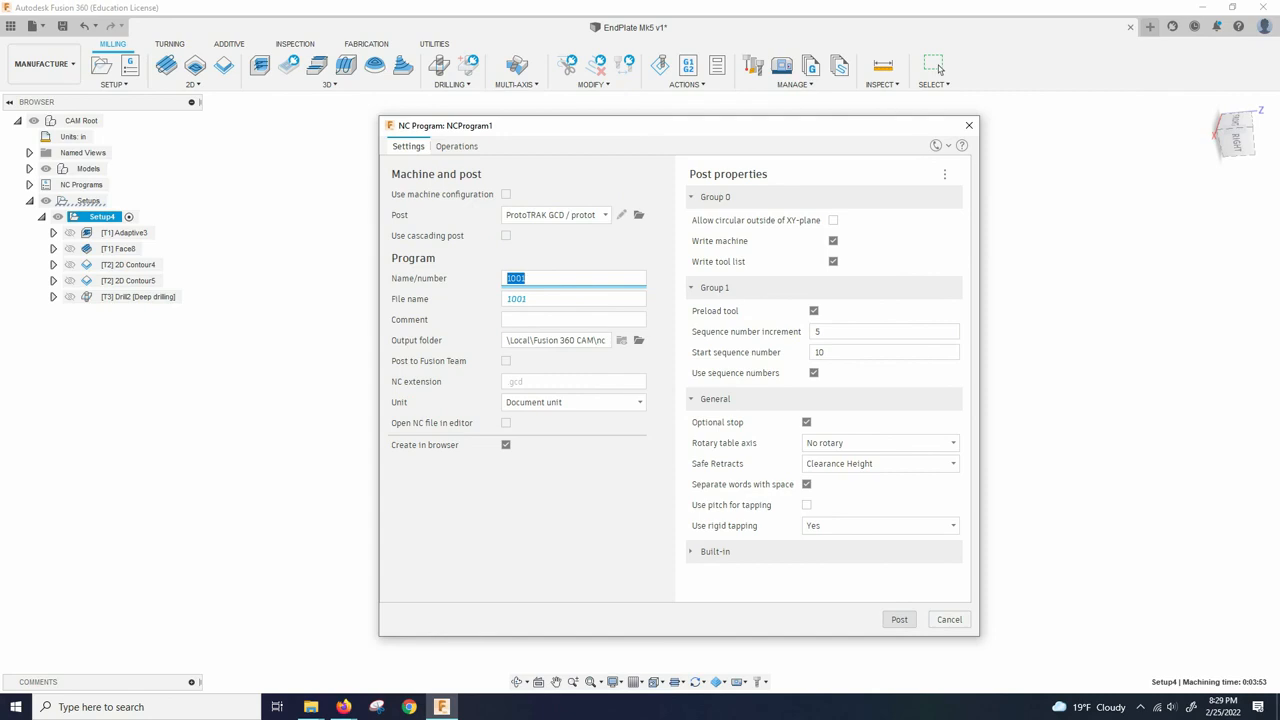
key(Return)
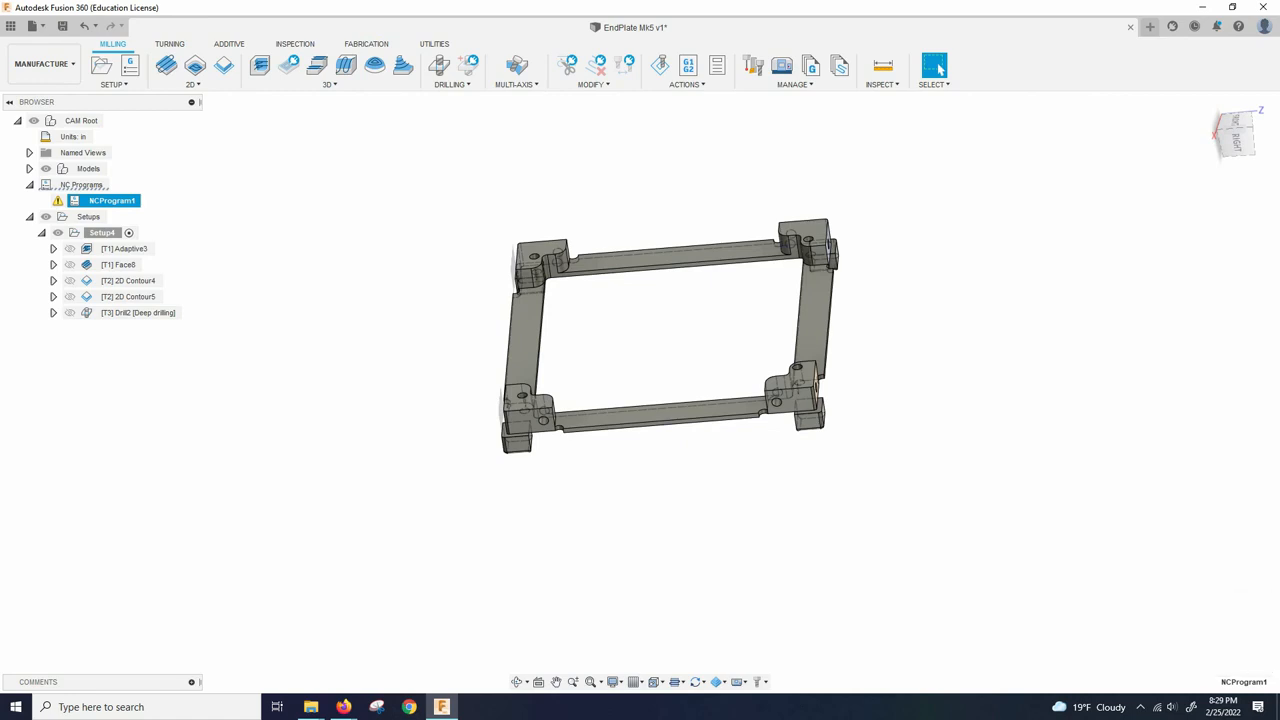
Publish a setup sheet for the posted NC program, saved under the name 1001 in the SEDS location
scroll(596, 504, down, 2)
key(F6)
shift+middle_drag(590, 385, 616, 385)
scroll(616, 385, down, 3)
key(F6)
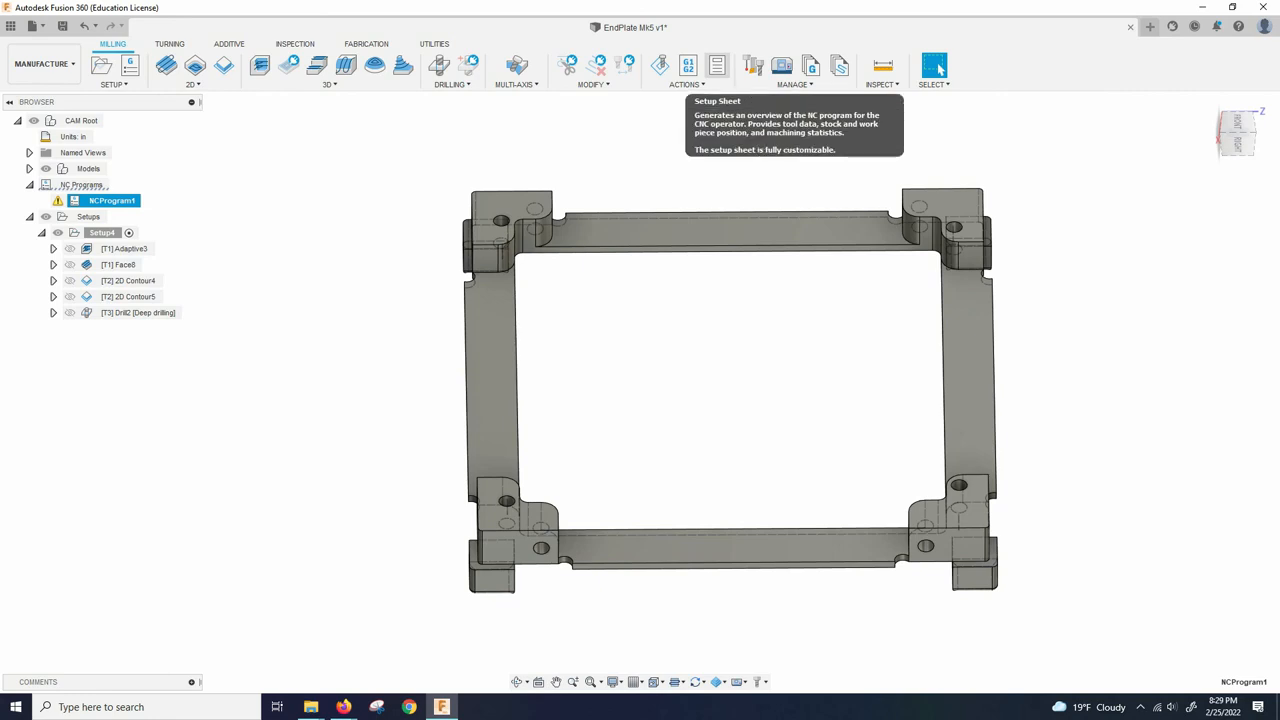
click(717, 66)
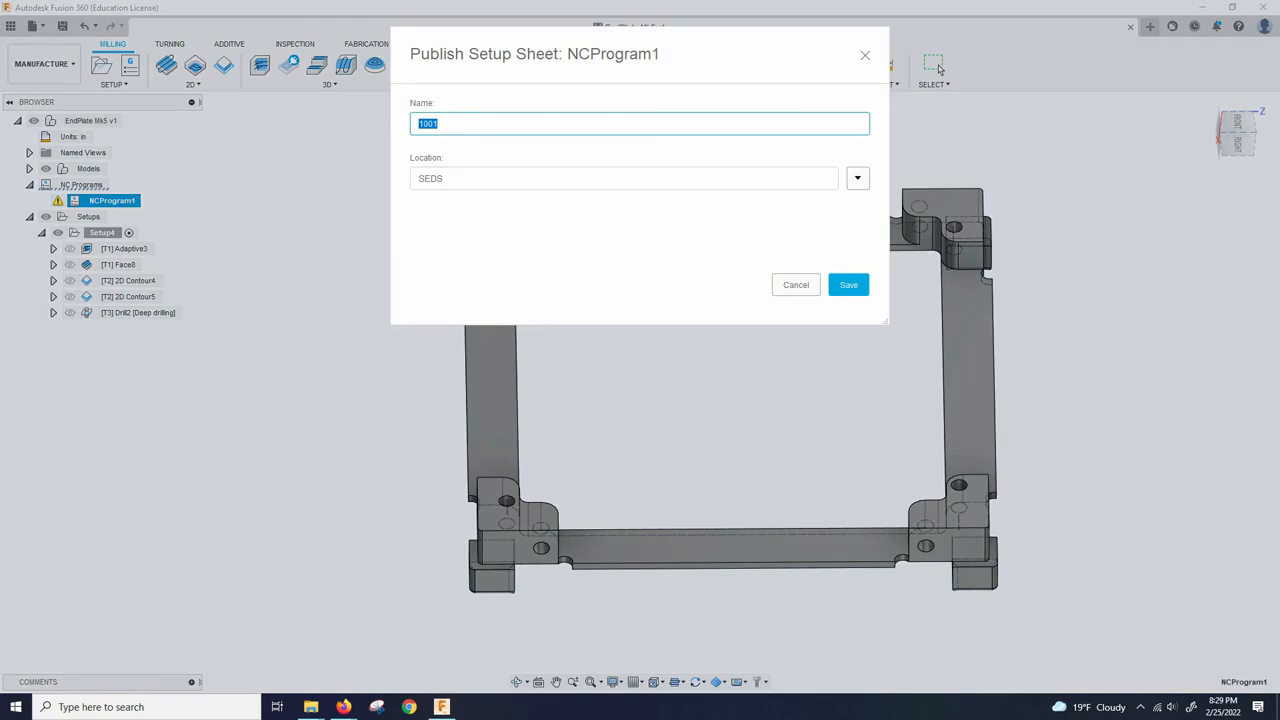
click(848, 285)
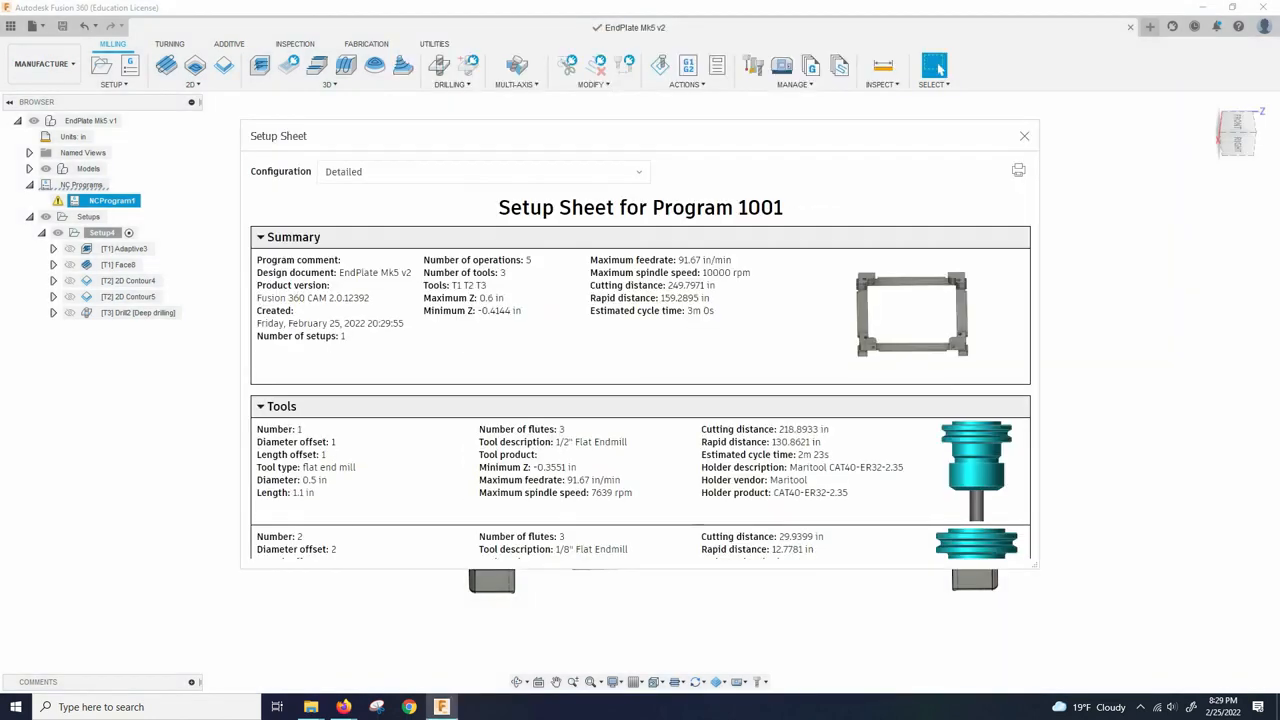
Review the setup sheet's summary, tools, setup and operations sections, and close the sheet and the job status
scroll(640, 374, down, 8)
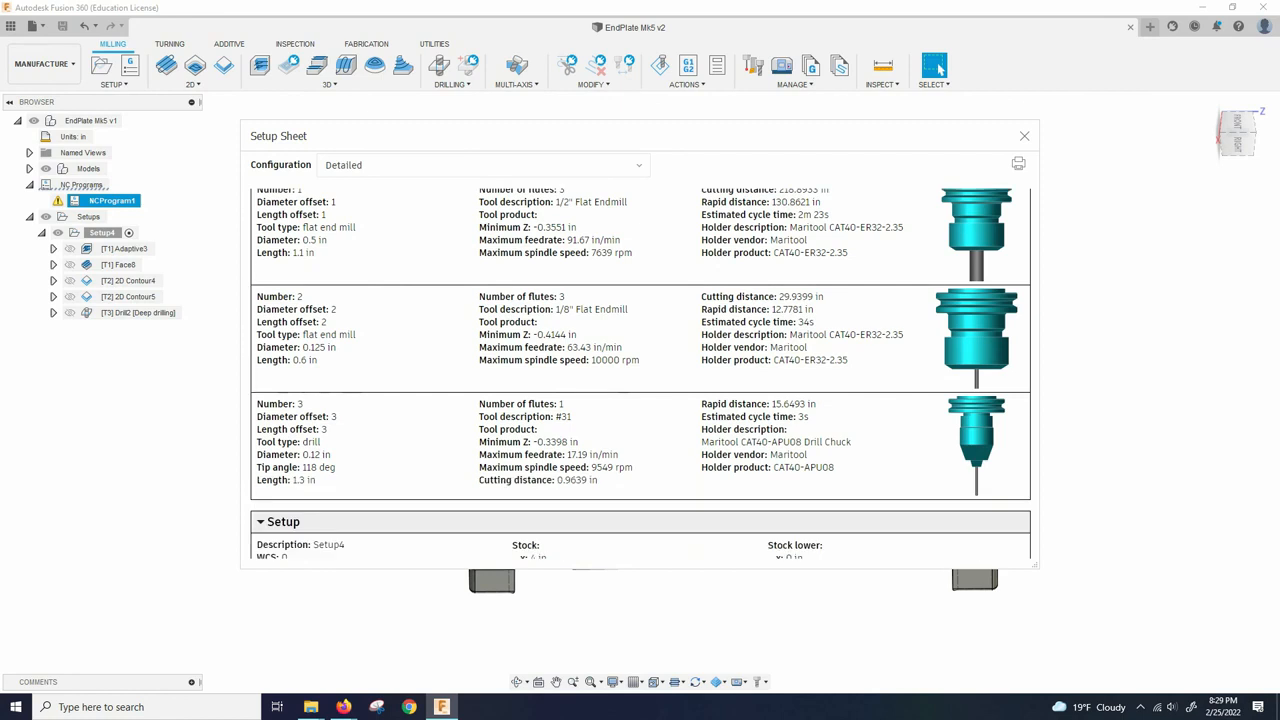
scroll(640, 374, down, 3)
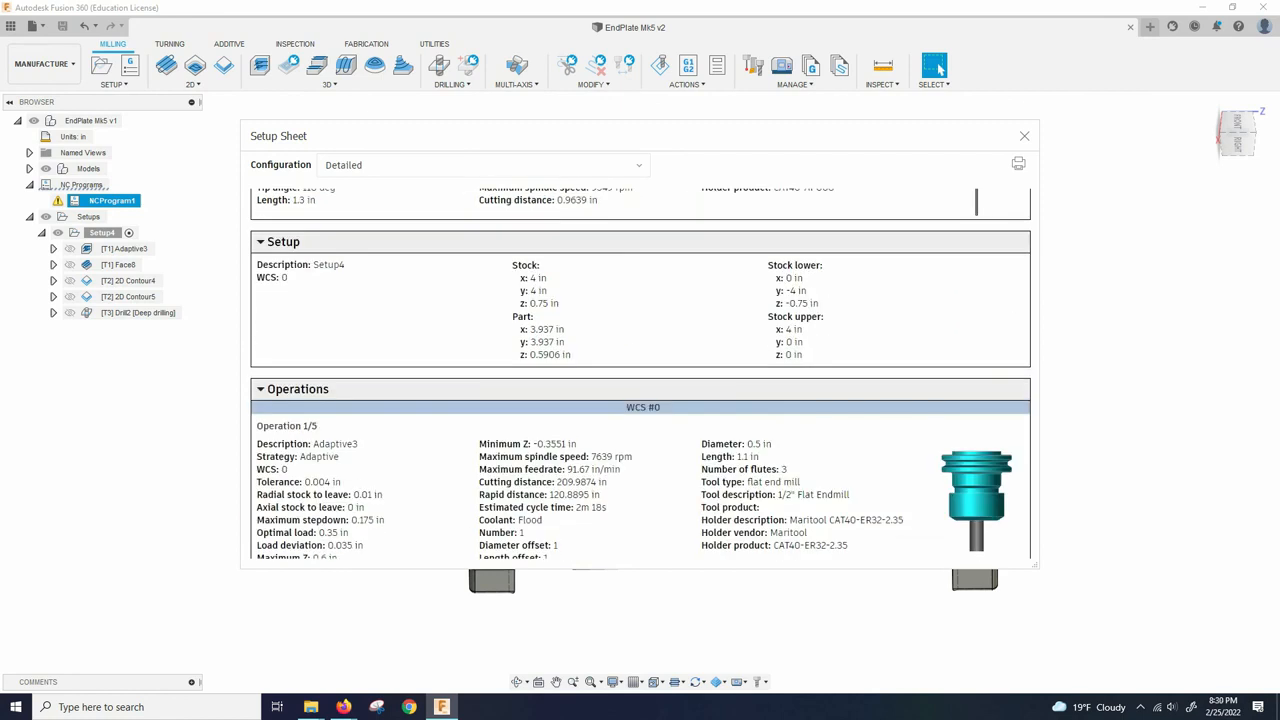
scroll(640, 374, down, 12)
scroll(640, 374, up, 20)
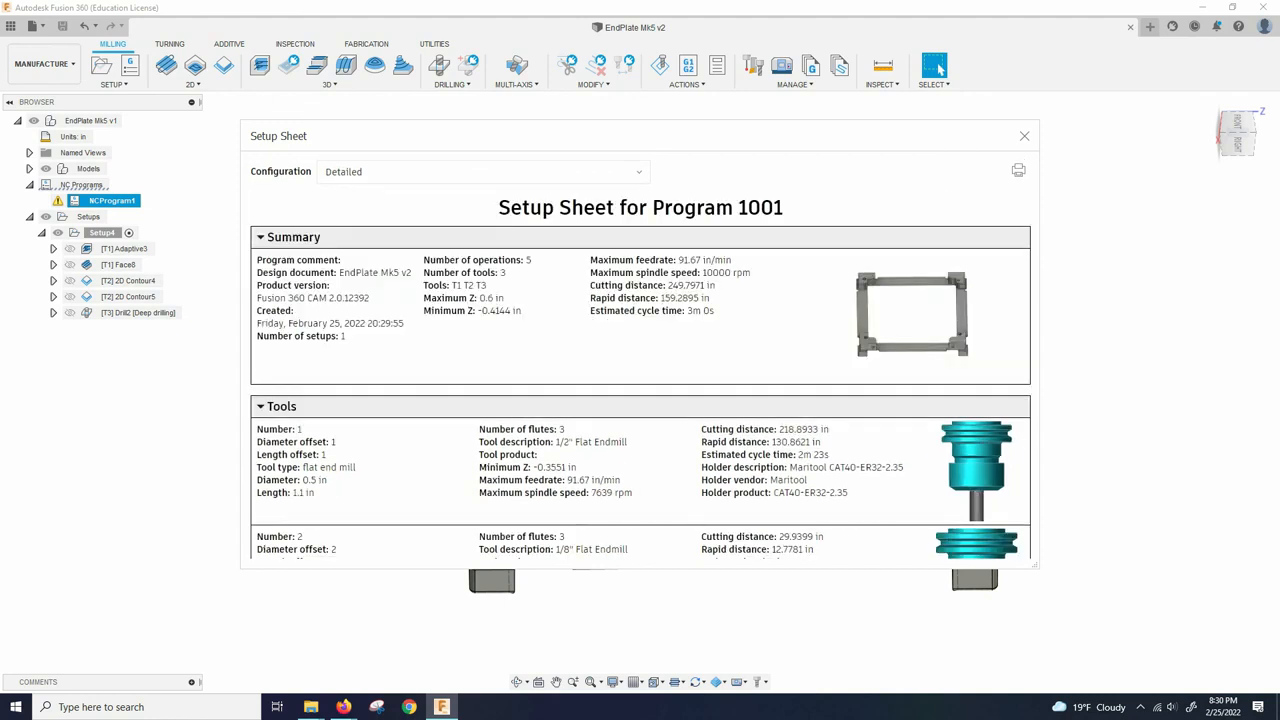
scroll(640, 374, down, 10)
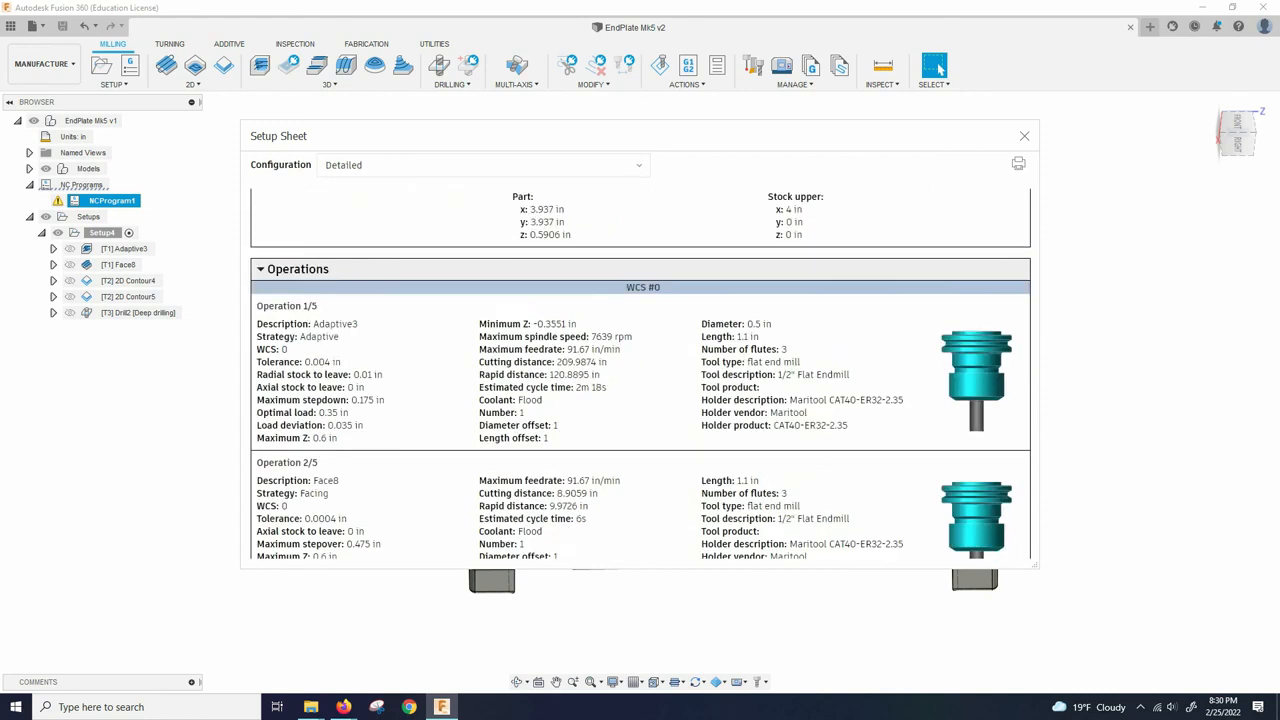
scroll(640, 374, down, 2)
scroll(640, 374, up, 1)
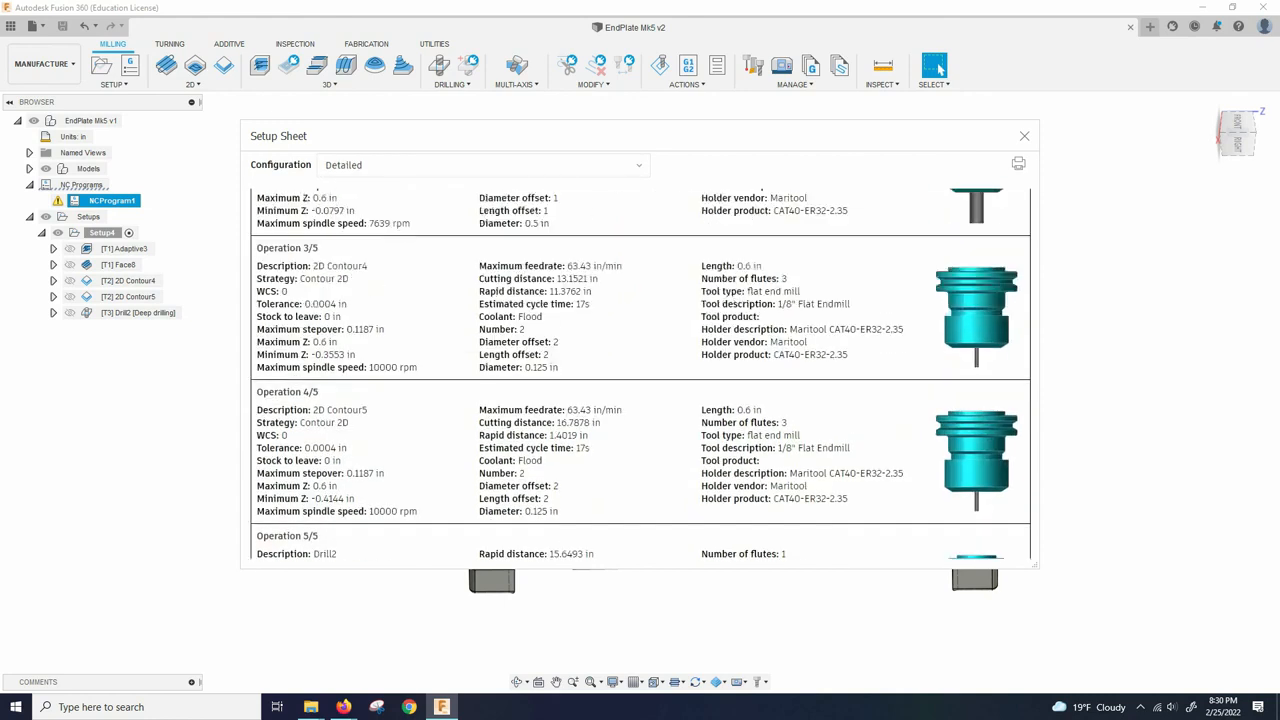
scroll(640, 374, up, 10)
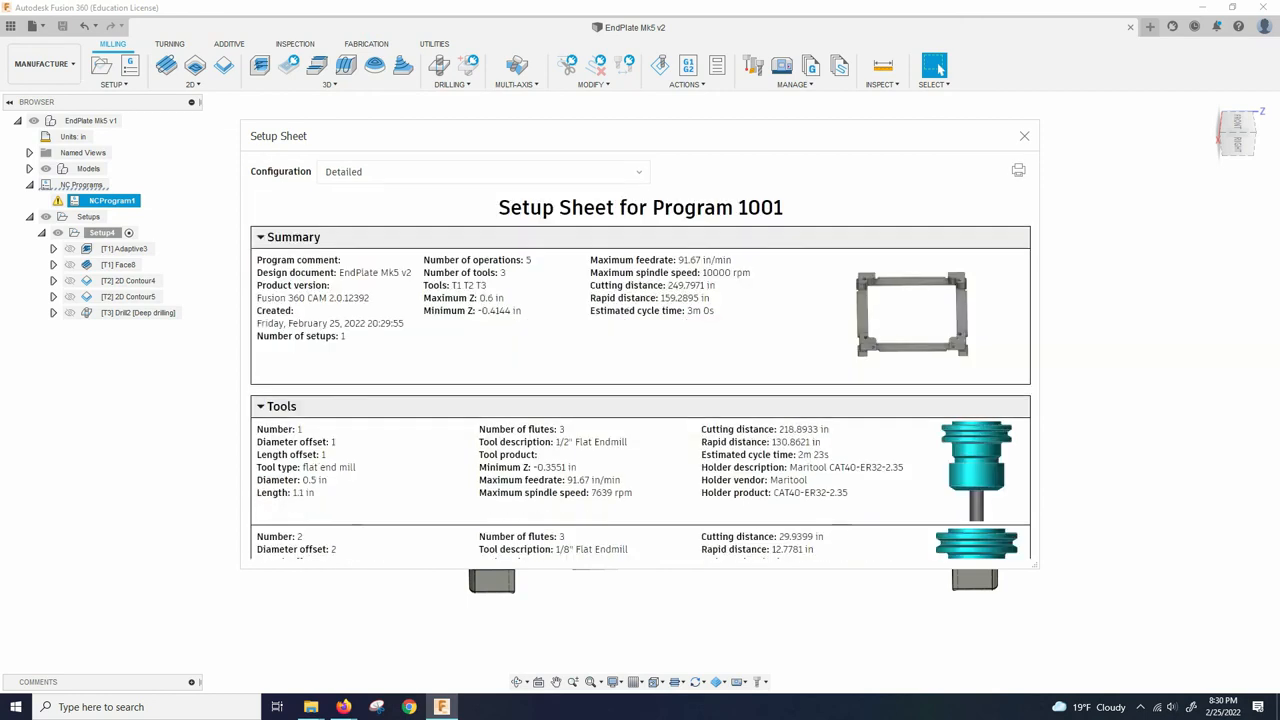
key(Escape)
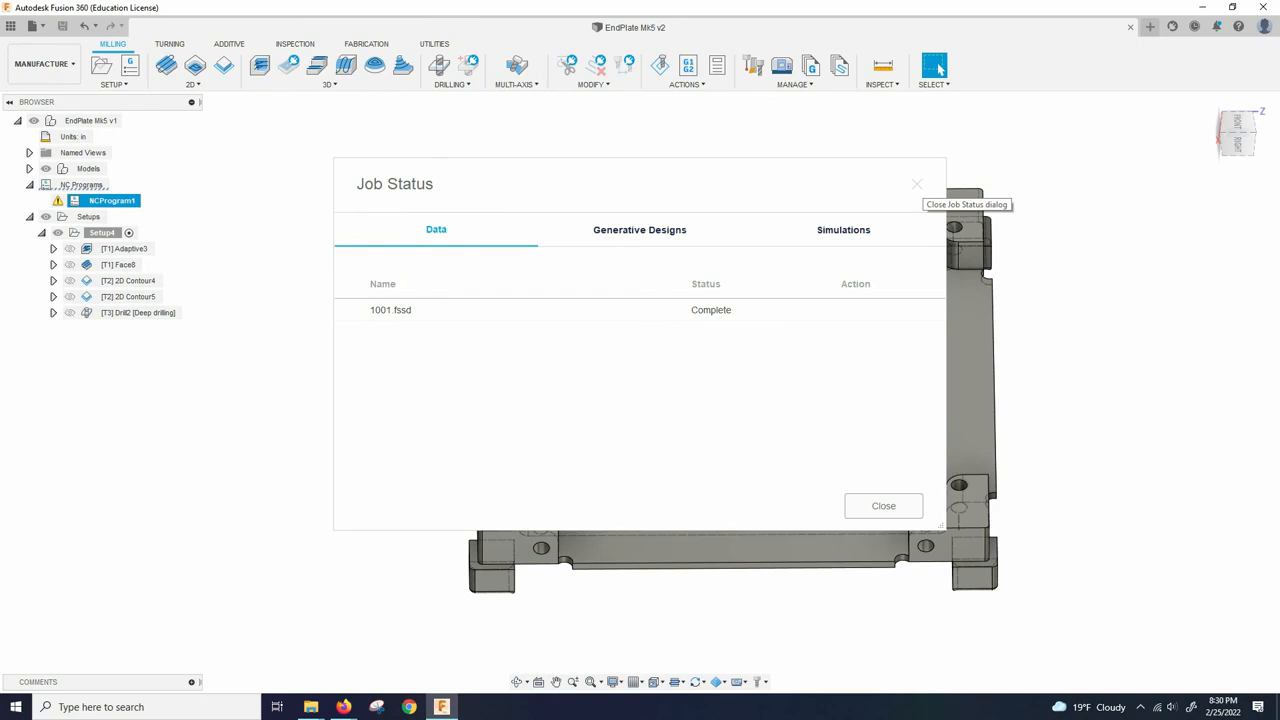
click(917, 185)
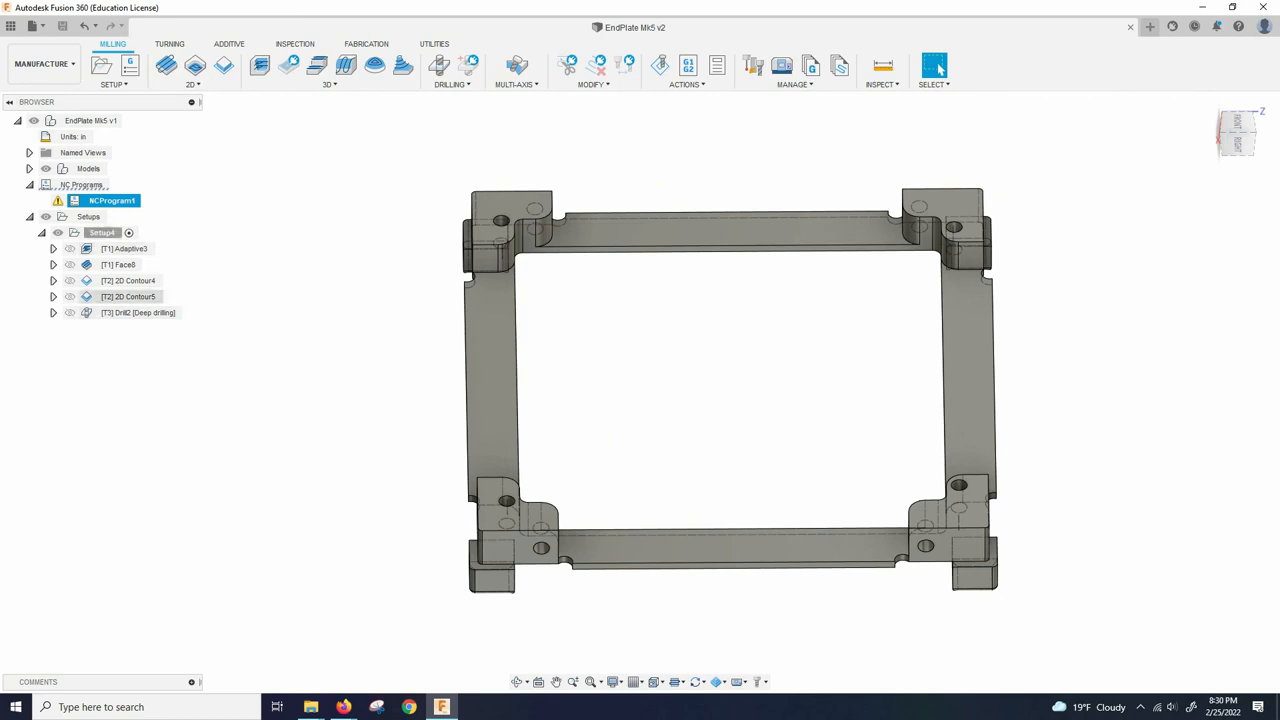
Examine the underside of the frame and the corner foot block up close for the remaining machining
key(Escape)
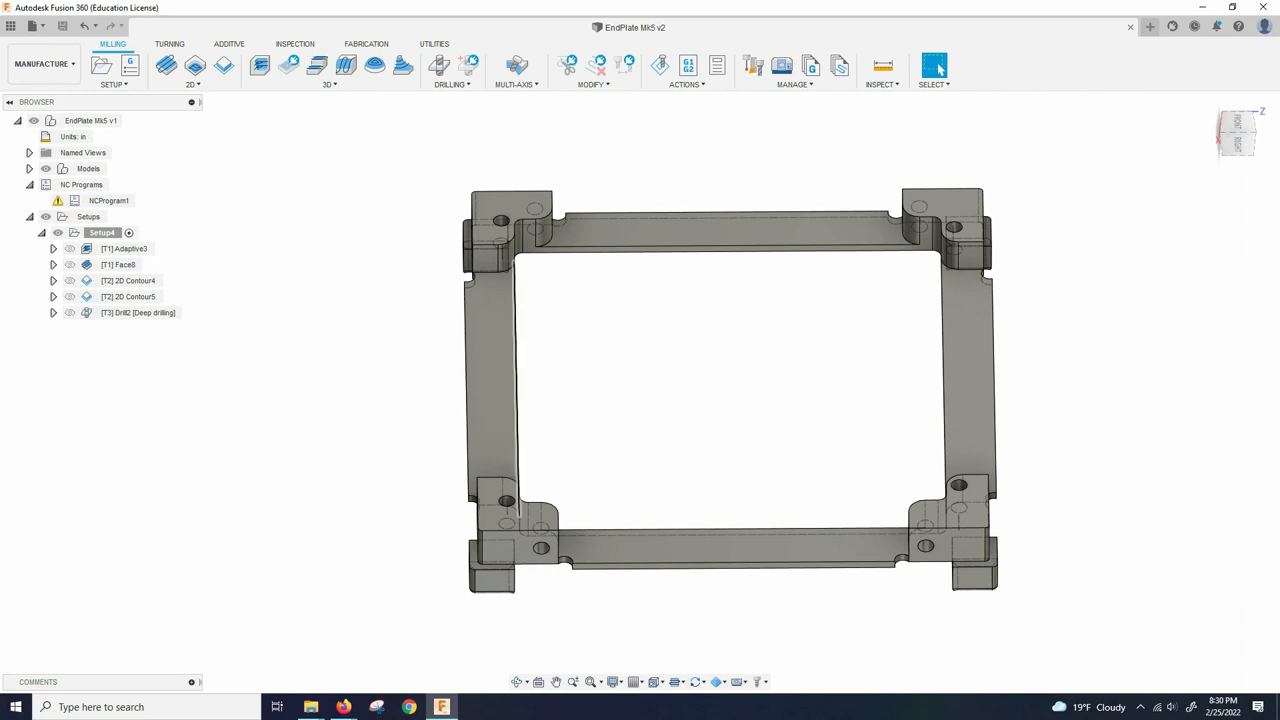
scroll(645, 450, down, 3)
scroll(665, 465, up, 3)
shift+middle_drag(670, 560, 665, 310)
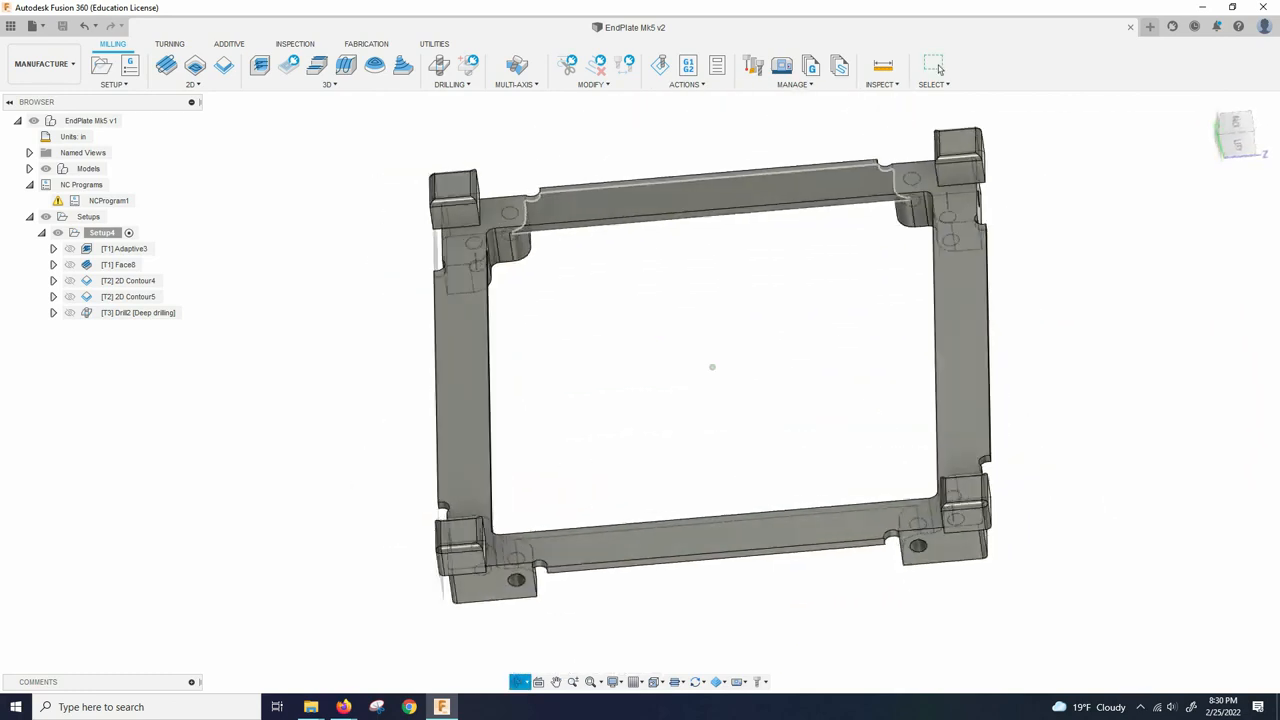
click(938, 67)
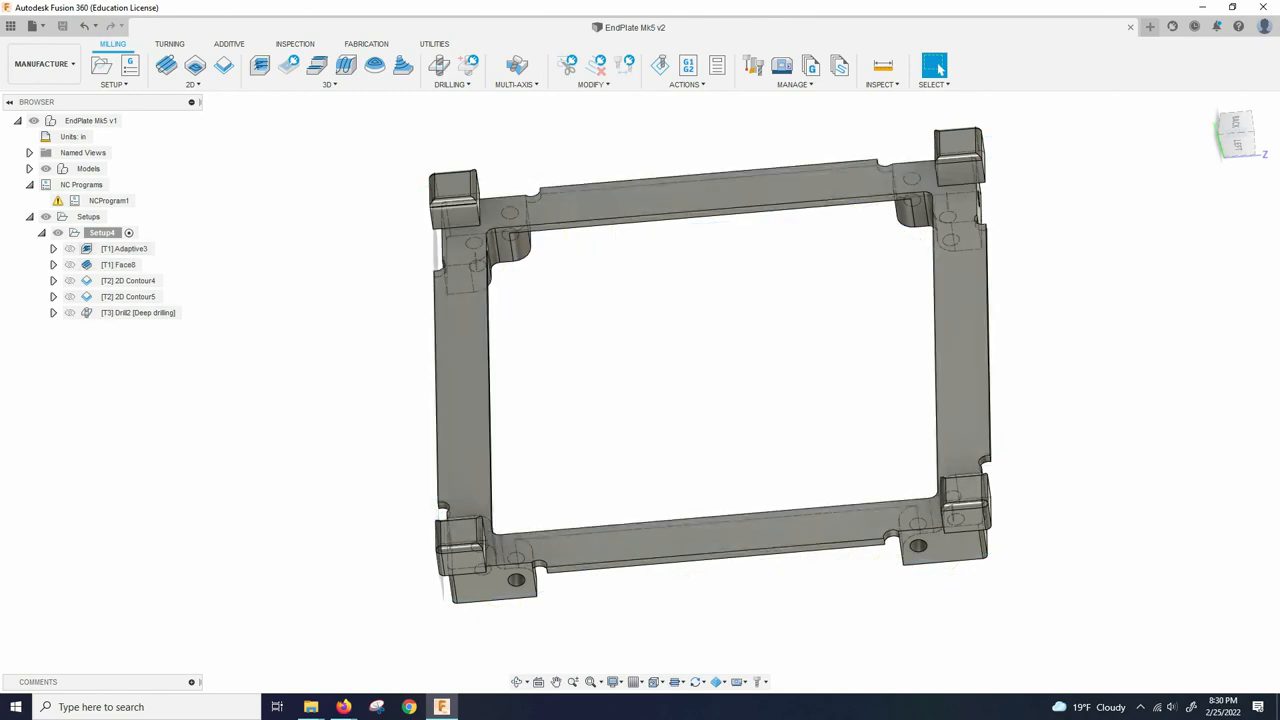
scroll(786, 370, down, 3)
scroll(588, 248, up, 7)
scroll(524, 356, up, 2)
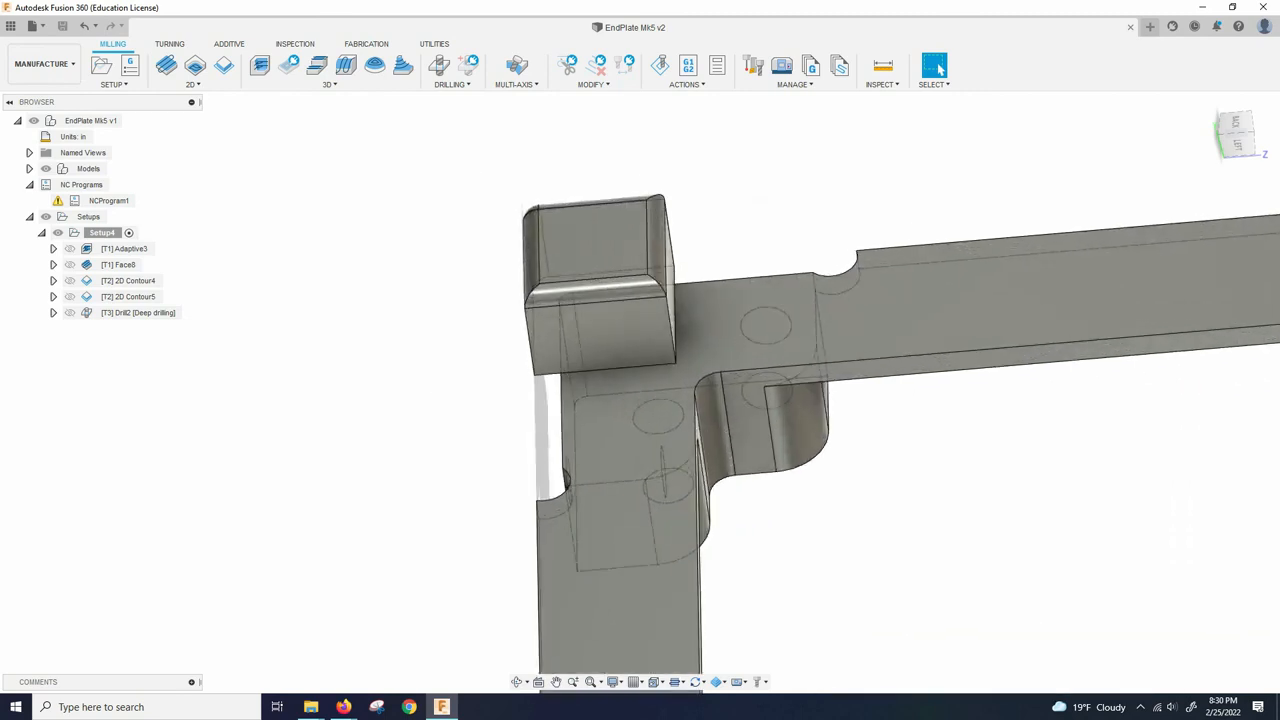
scroll(448, 315, down, 2)
scroll(541, 319, up, 3)
scroll(541, 319, down, 2)
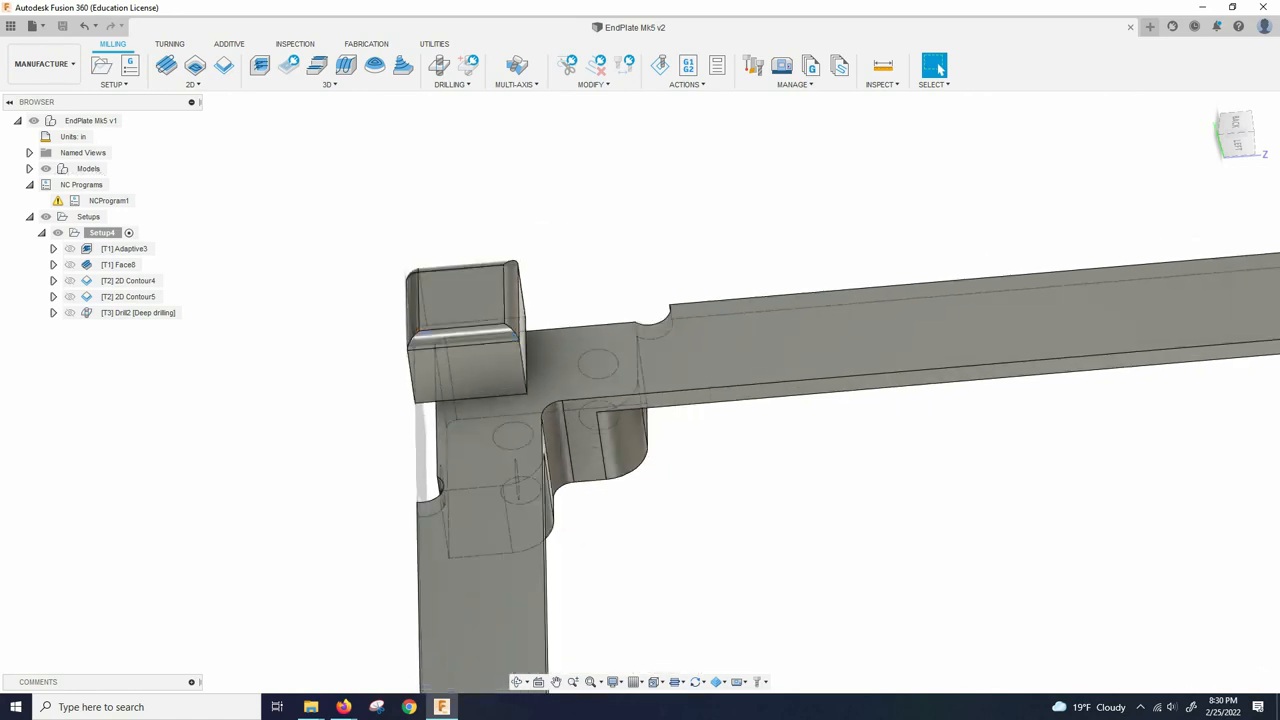
scroll(541, 319, up, 1)
Create a second machining setup for the frame with the default setup settings
right_click(88, 216)
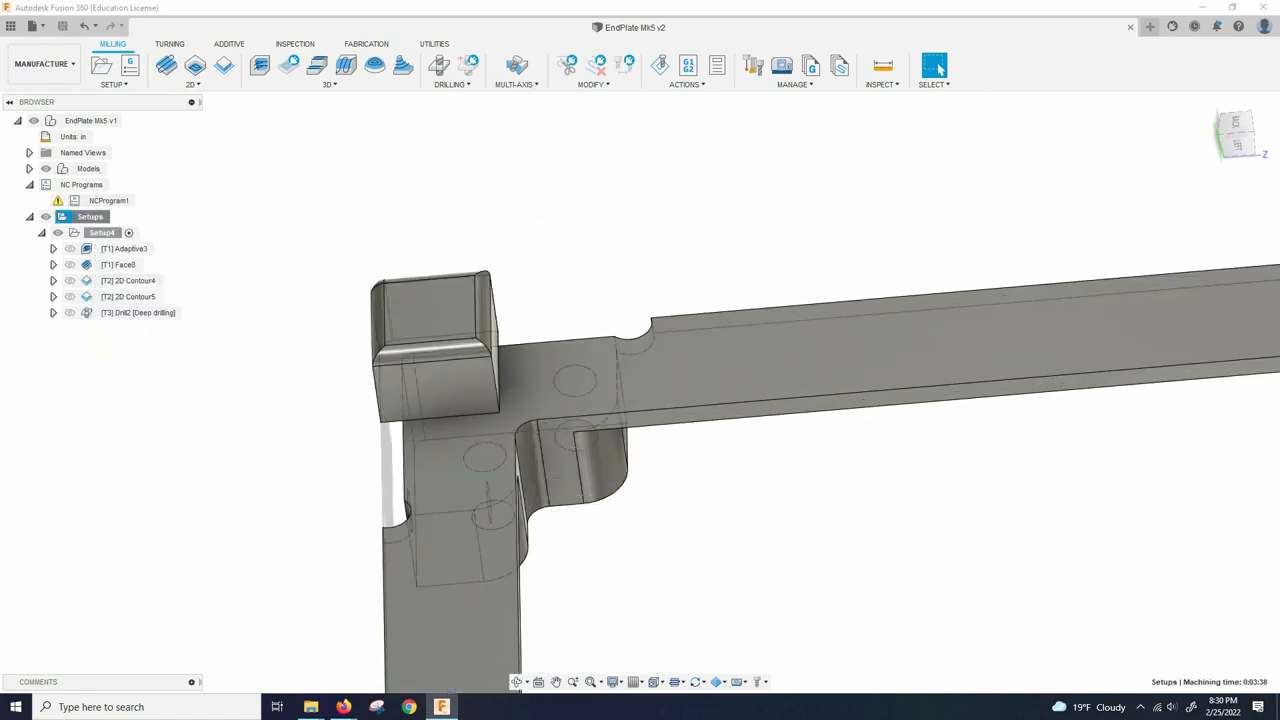
click(120, 225)
click(1163, 476)
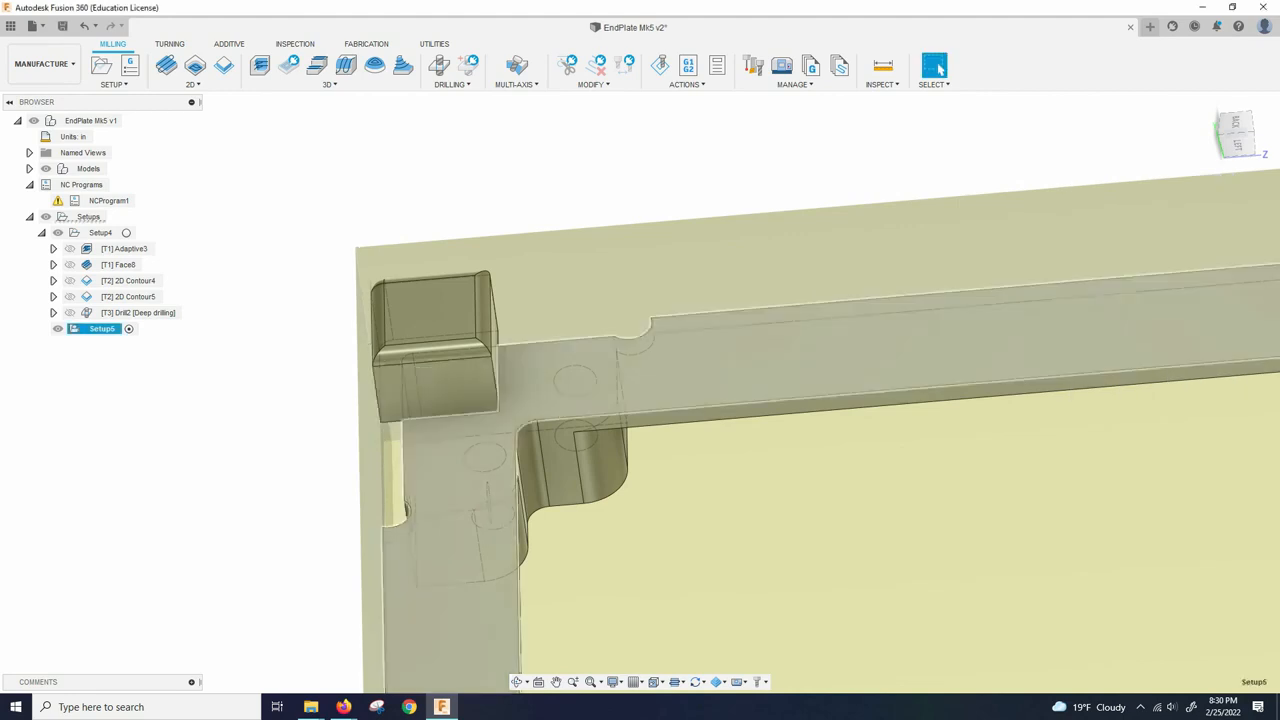
Start a 2D Chamfer operation in the new setup for the rounded edges of the corner foot block
scroll(572, 350, down, 2)
scroll(390, 335, up, 3)
click(372, 368)
scroll(372, 368, down, 2)
scroll(806, 402, up, 2)
shift+middle_drag(806, 402, 945, 392)
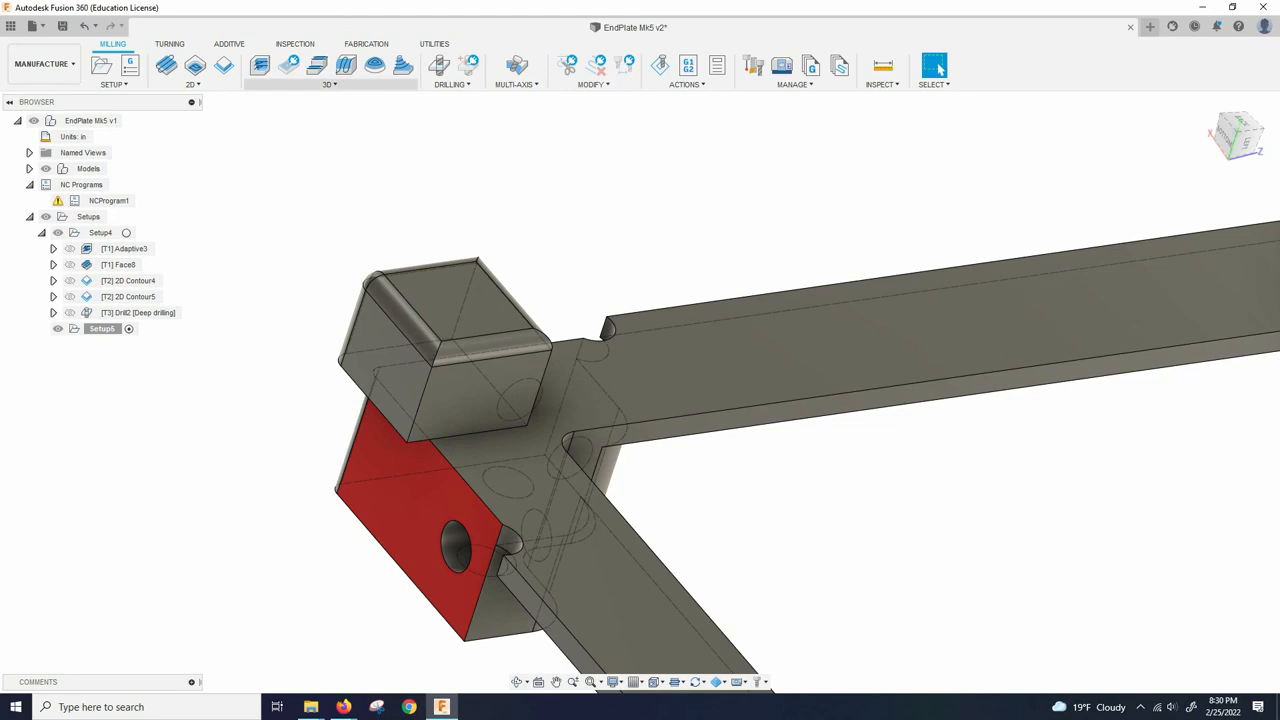
click(330, 84)
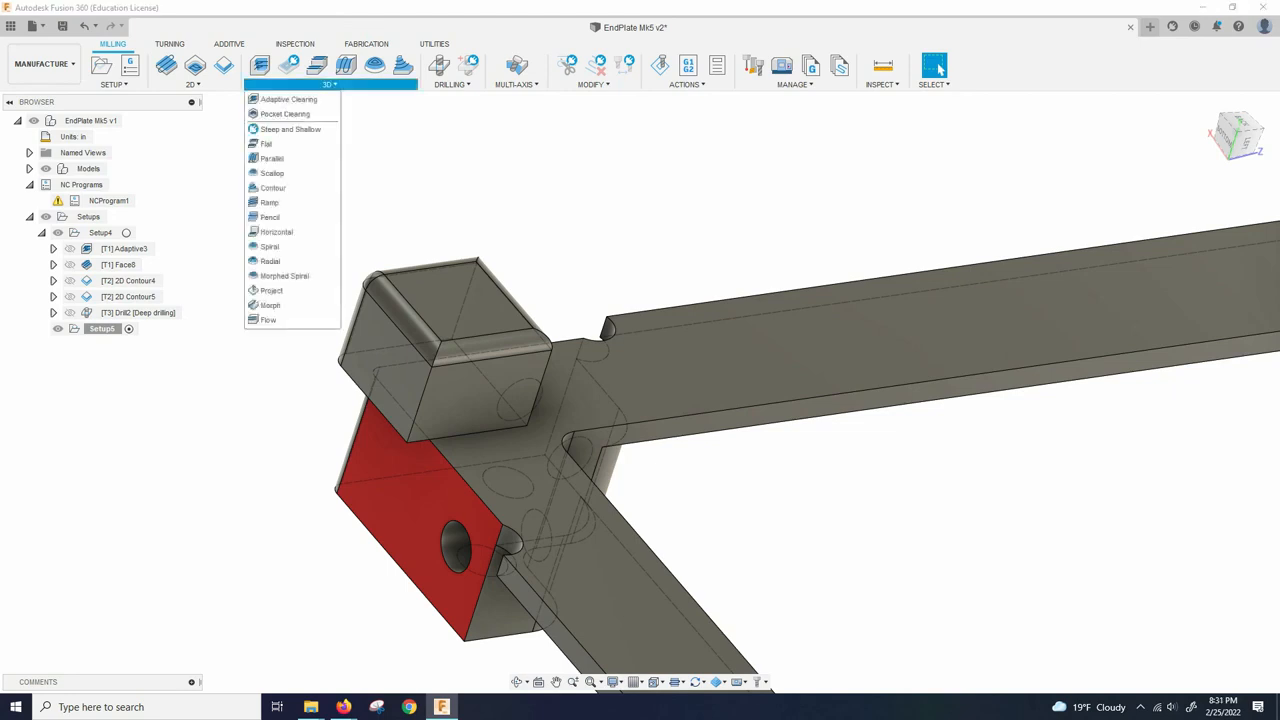
mouse_move(194, 84)
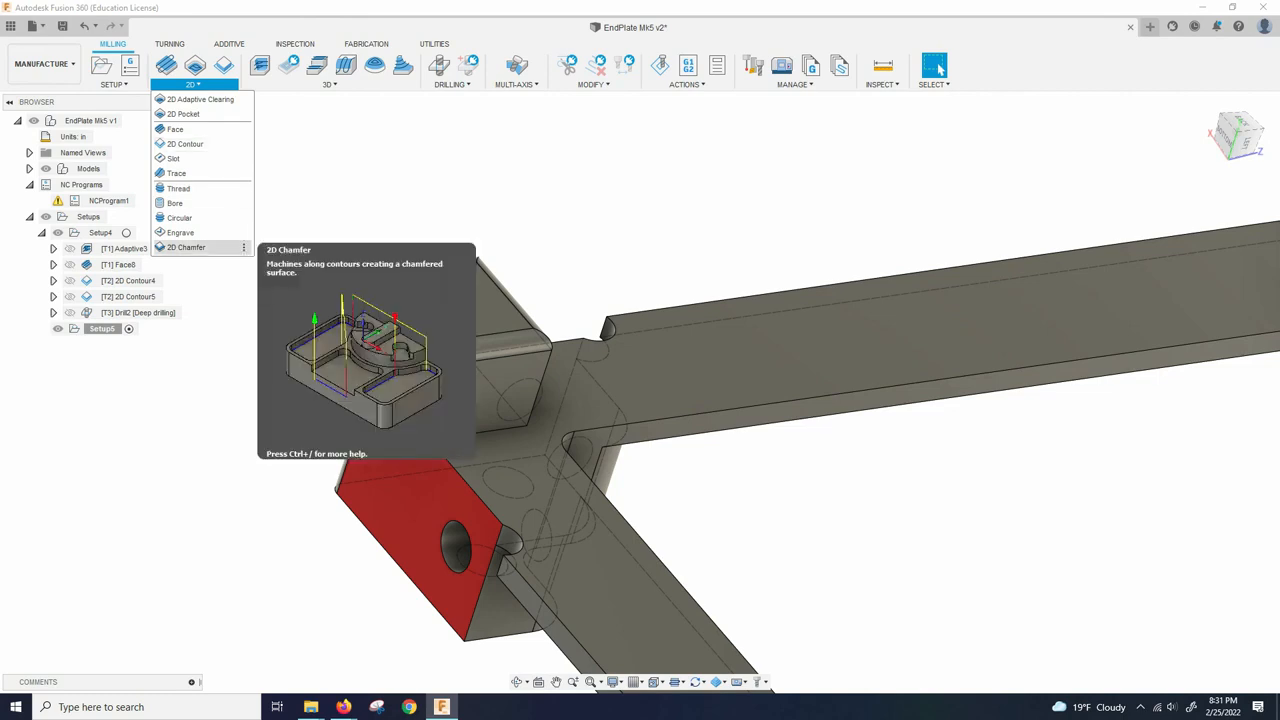
click(186, 247)
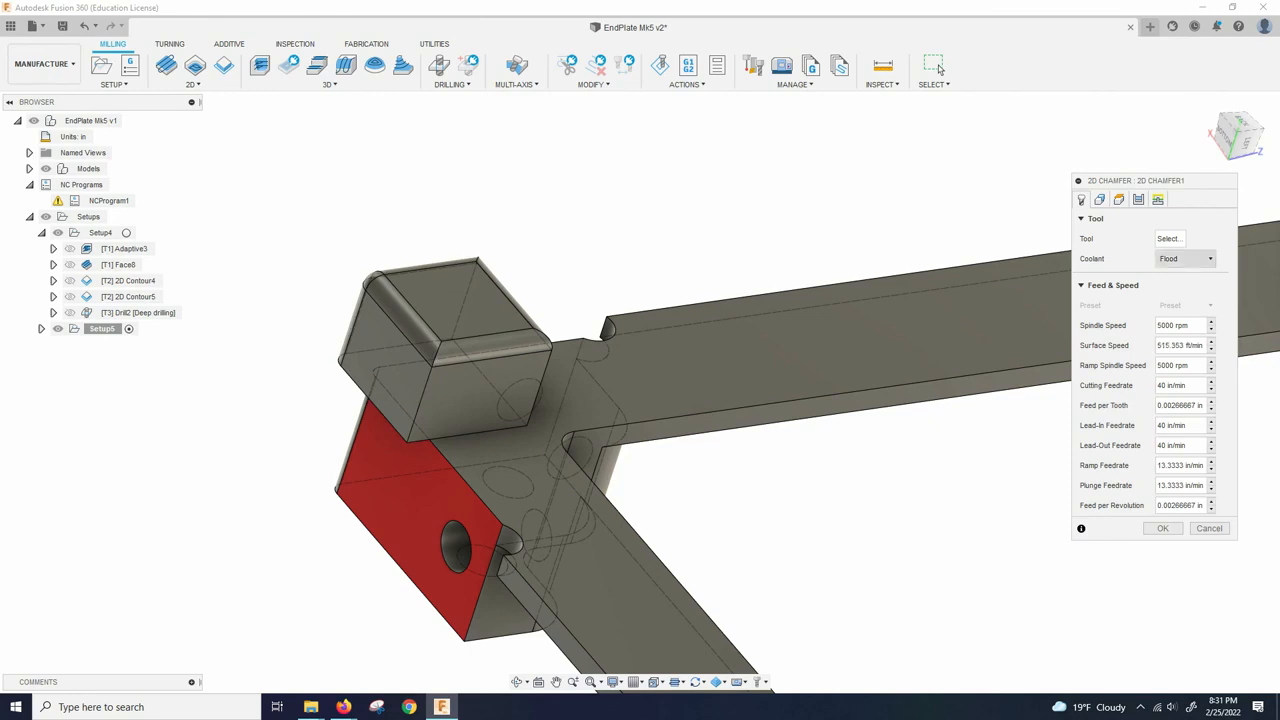
Assign the 3.5 mm diameter, 1.5 mm radius mill from the Sample Tools - Metric library to the chamfer operation
click(1168, 238)
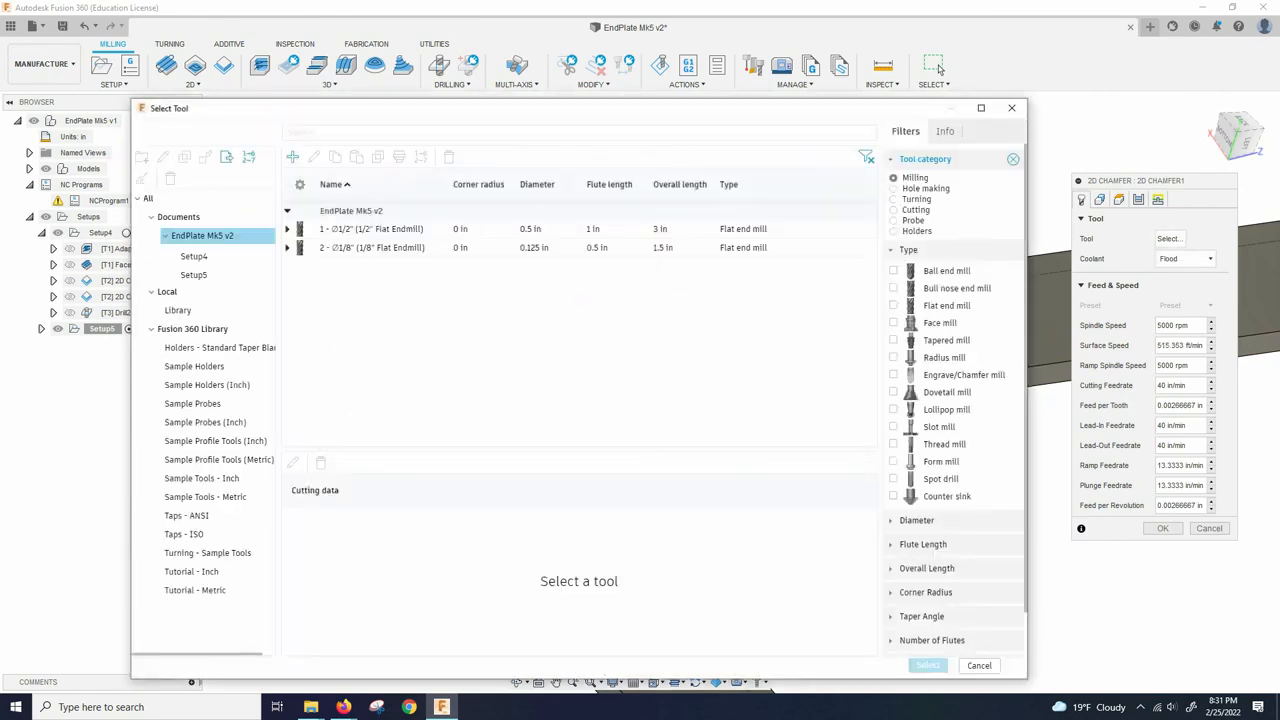
click(894, 357)
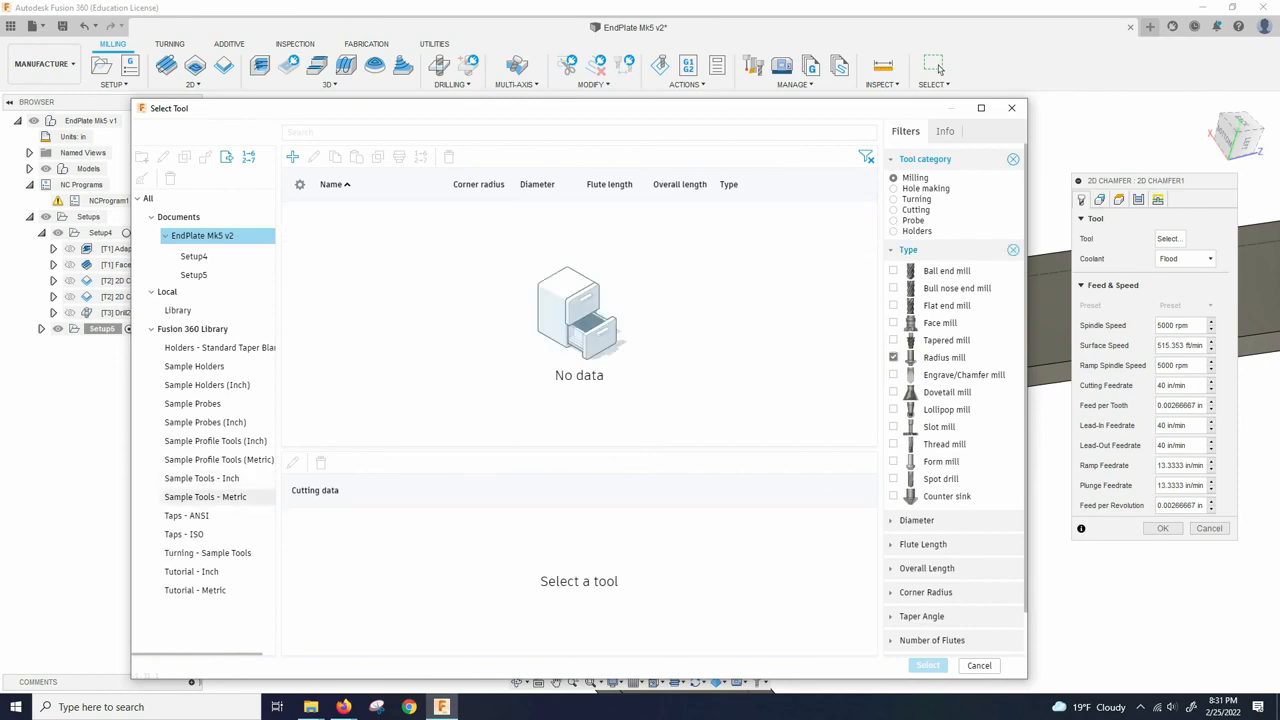
click(205, 497)
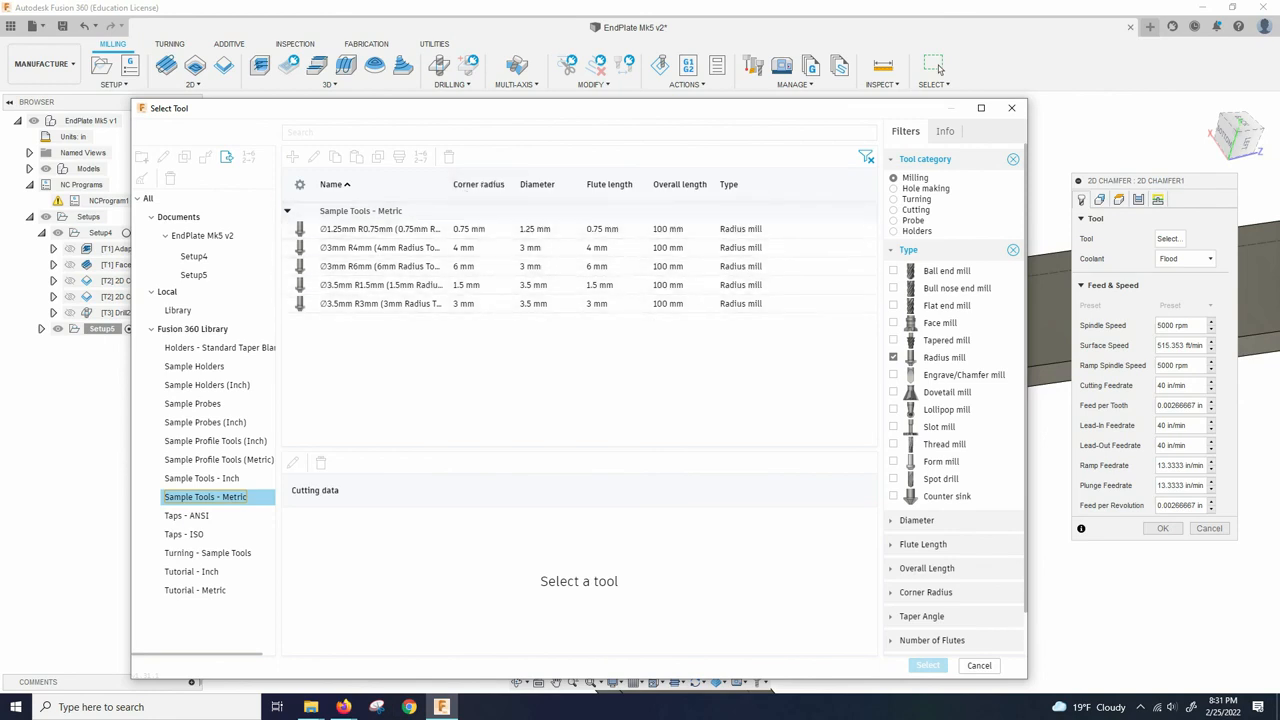
click(400, 285)
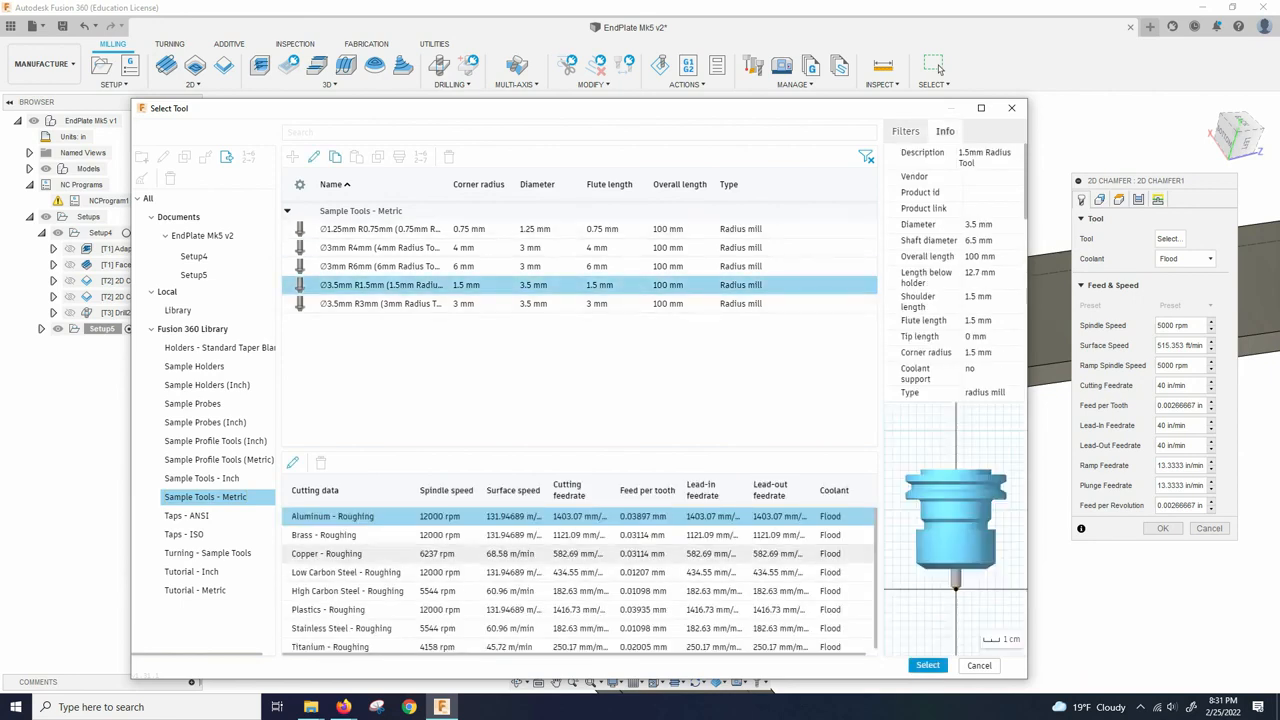
click(928, 665)
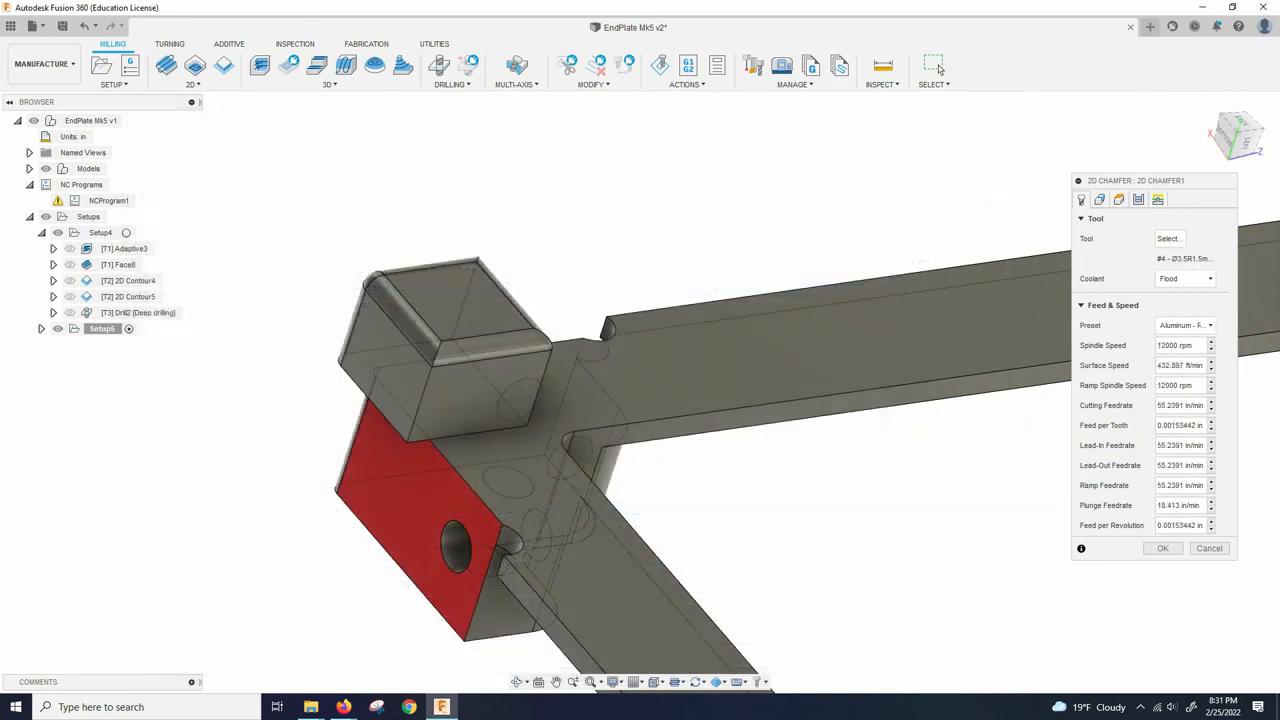
Open the assigned radius mill for editing and change its description to 1mm Radius Tool
click(1168, 238)
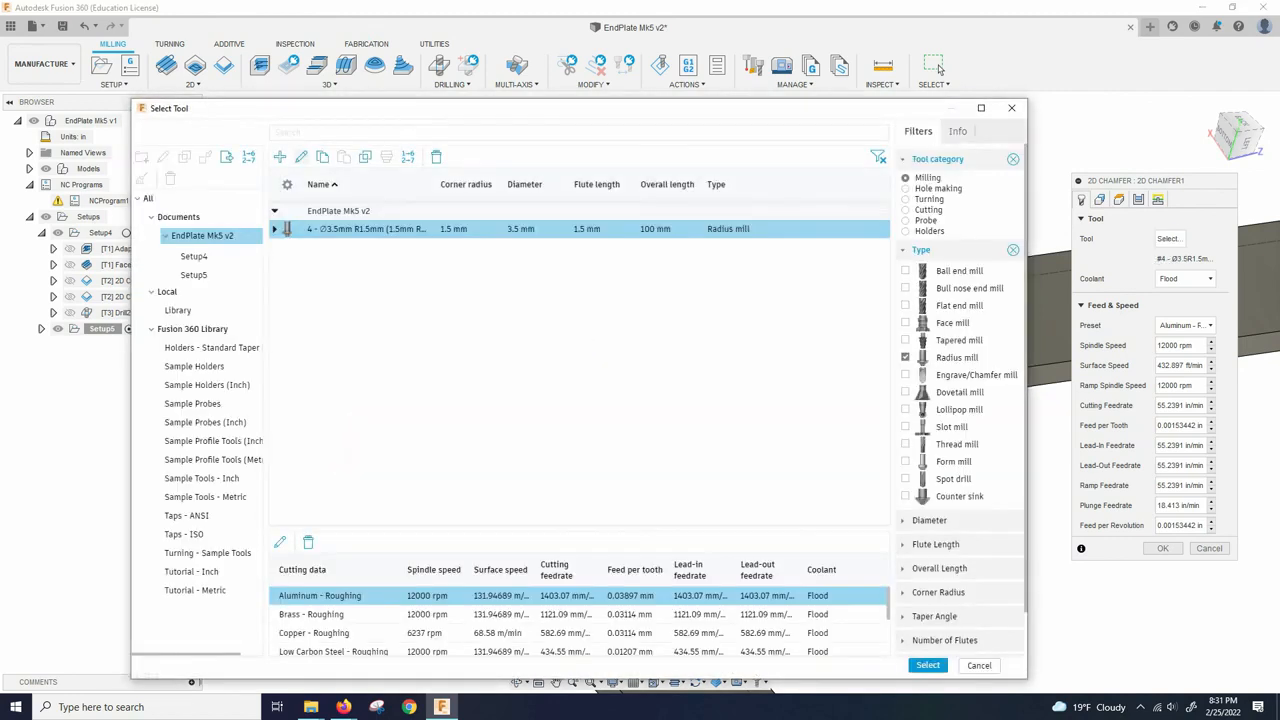
click(301, 157)
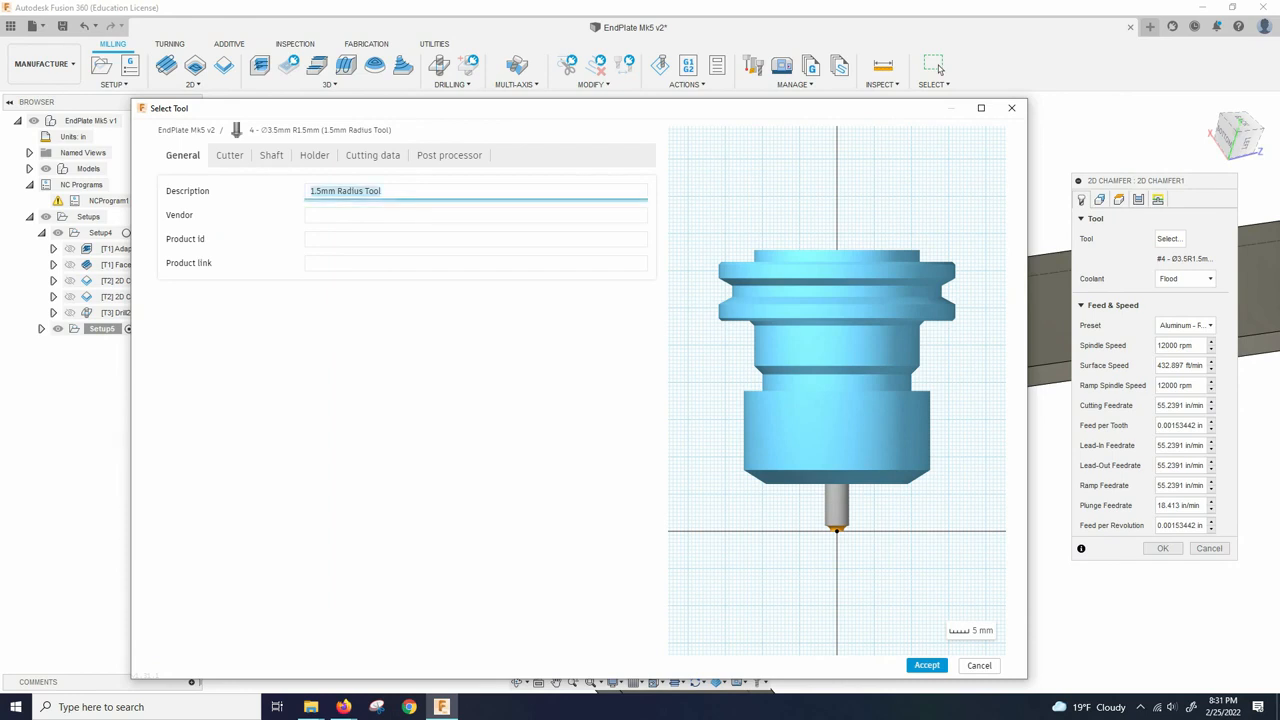
click(322, 191)
key(BackSpace)
key(BackSpace)
click(392, 156)
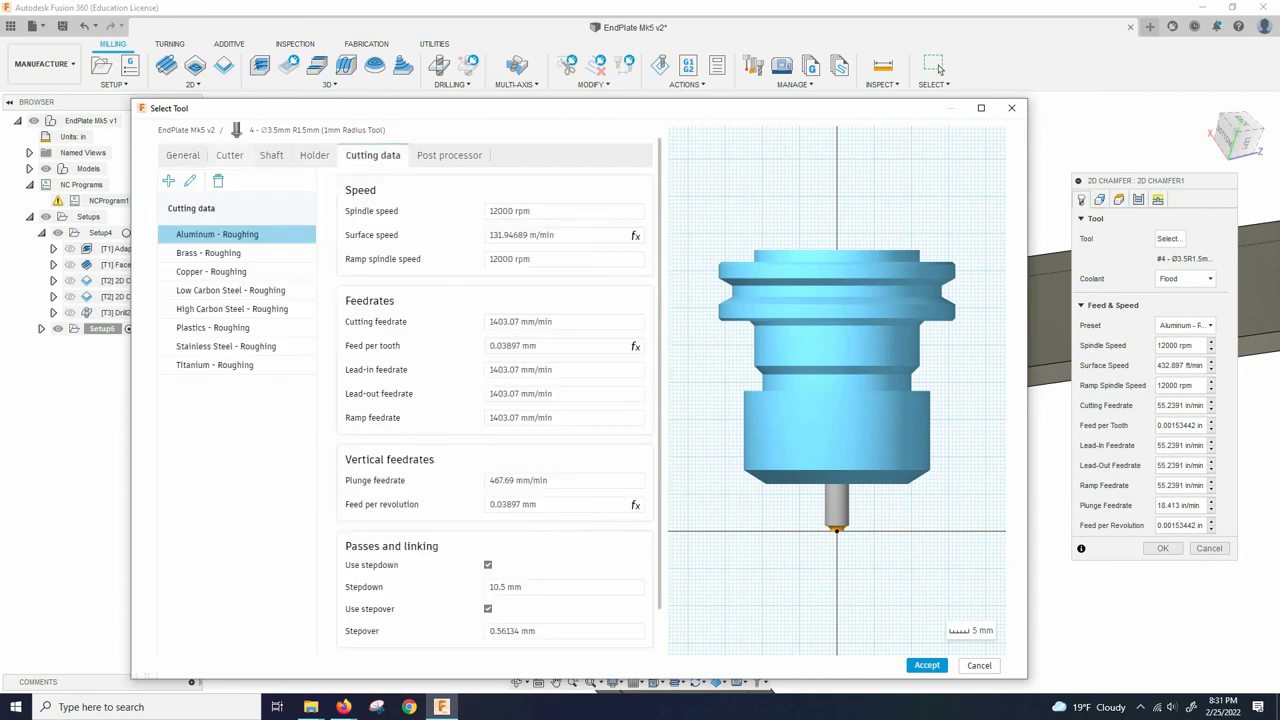
Set the radius mill's cutter diameter to 2 mm and check its shaft, shoulder and corner radius dimensions
click(230, 156)
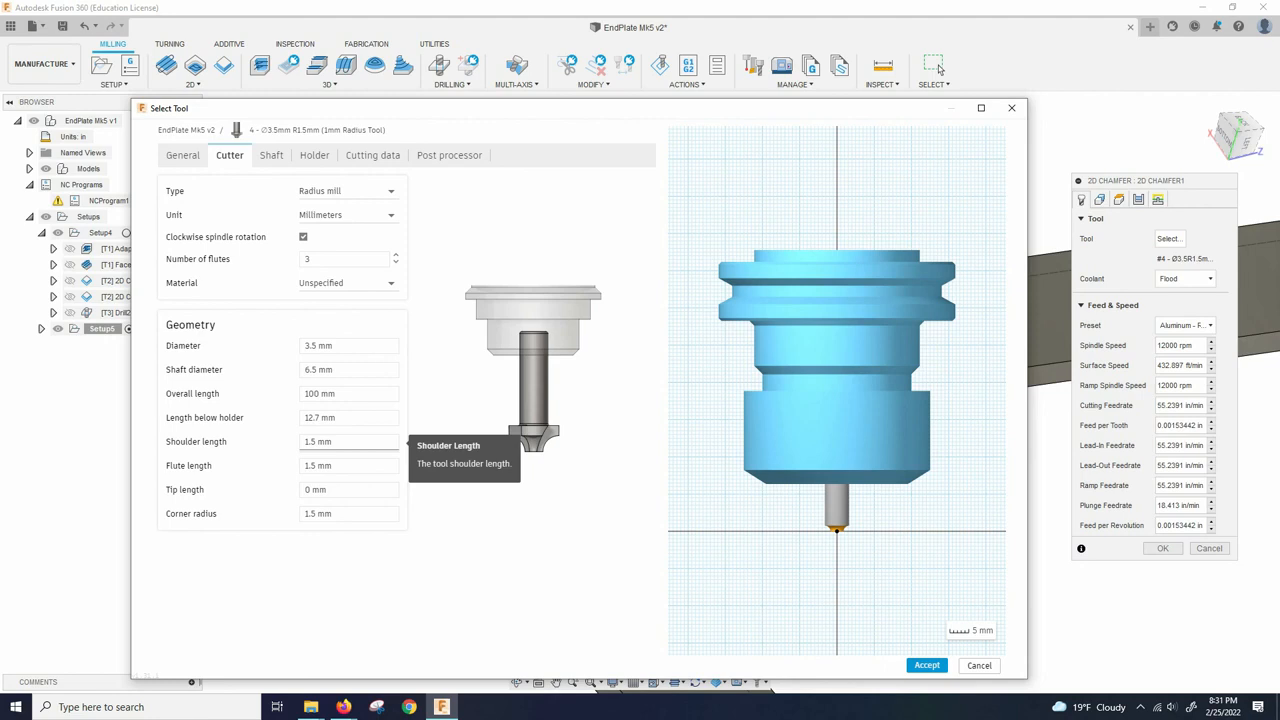
click(317, 346)
click(317, 346)
double_click(311, 346)
text(3)
key(Tab)
key(Tab)
key(Tab)
key(Tab)
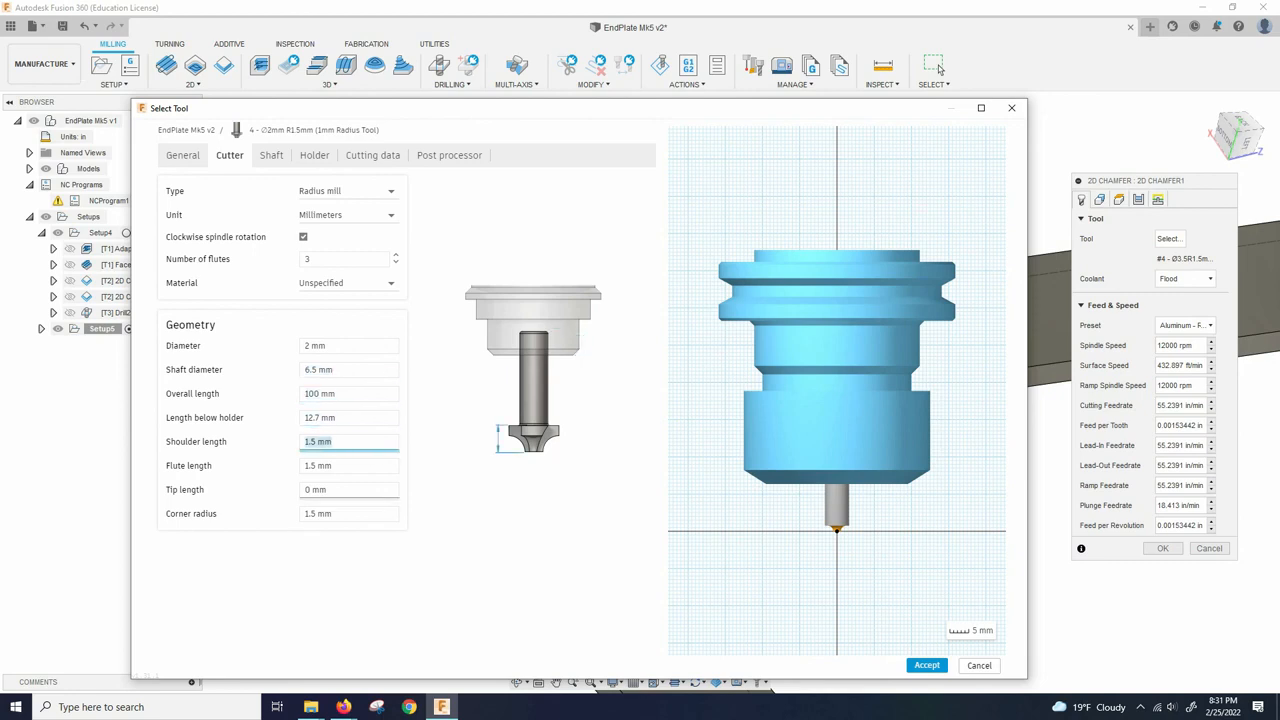
key(shift+Tab)
key(shift+Tab)
click(349, 370)
click(349, 514)
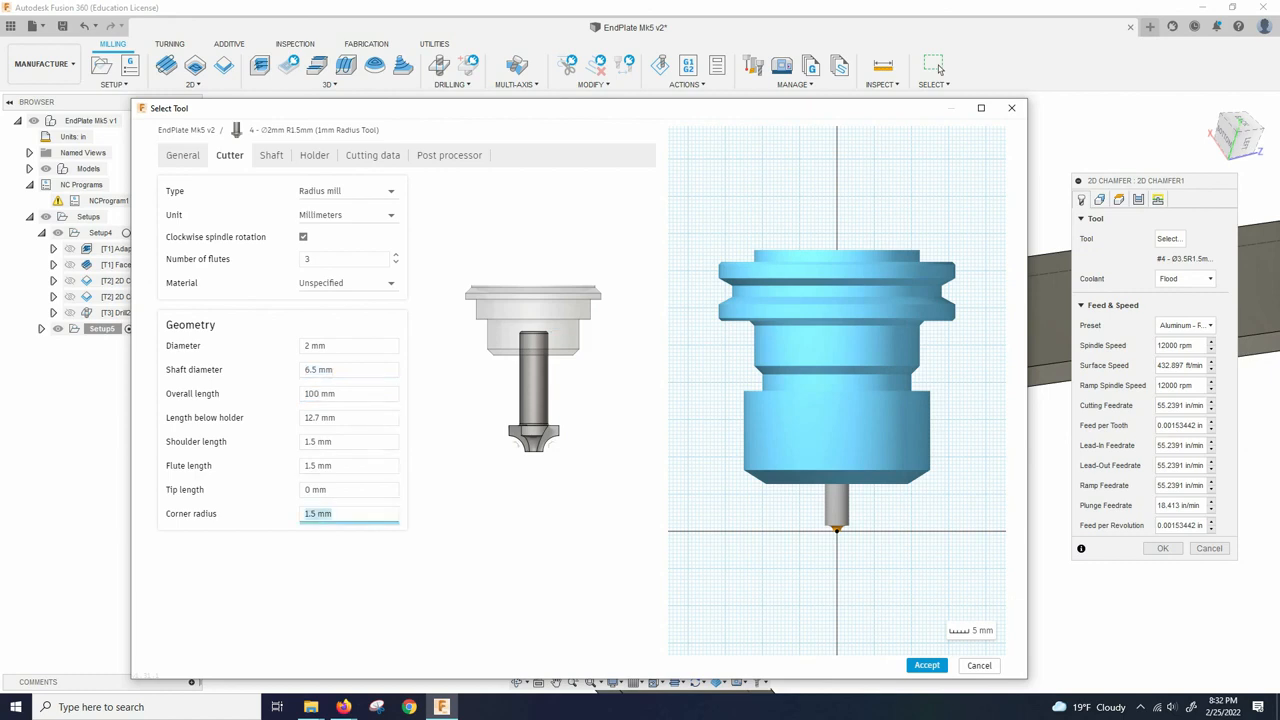
click(349, 370)
key(shift+Tab)
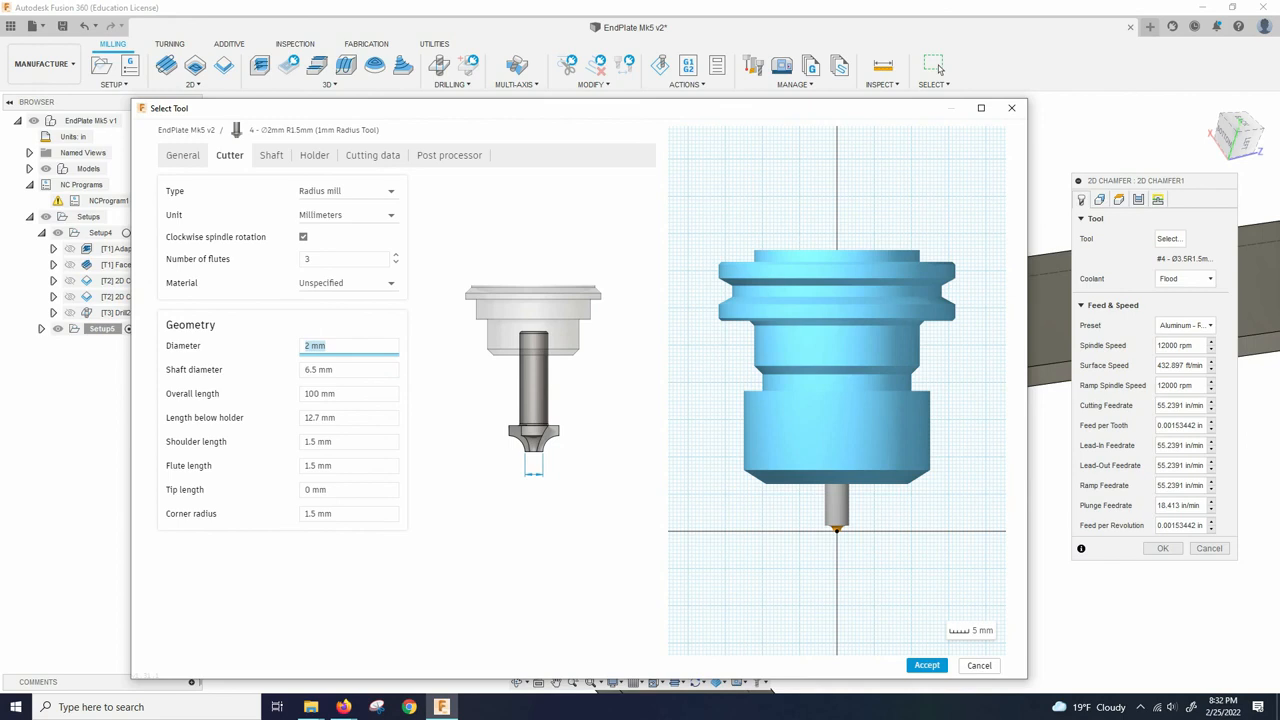
click(349, 514)
Set the radius mill's Aluminum - Roughing spindle speed to 100005 rpm and correct it to 10000 rpm in the chamfer operation
click(372, 155)
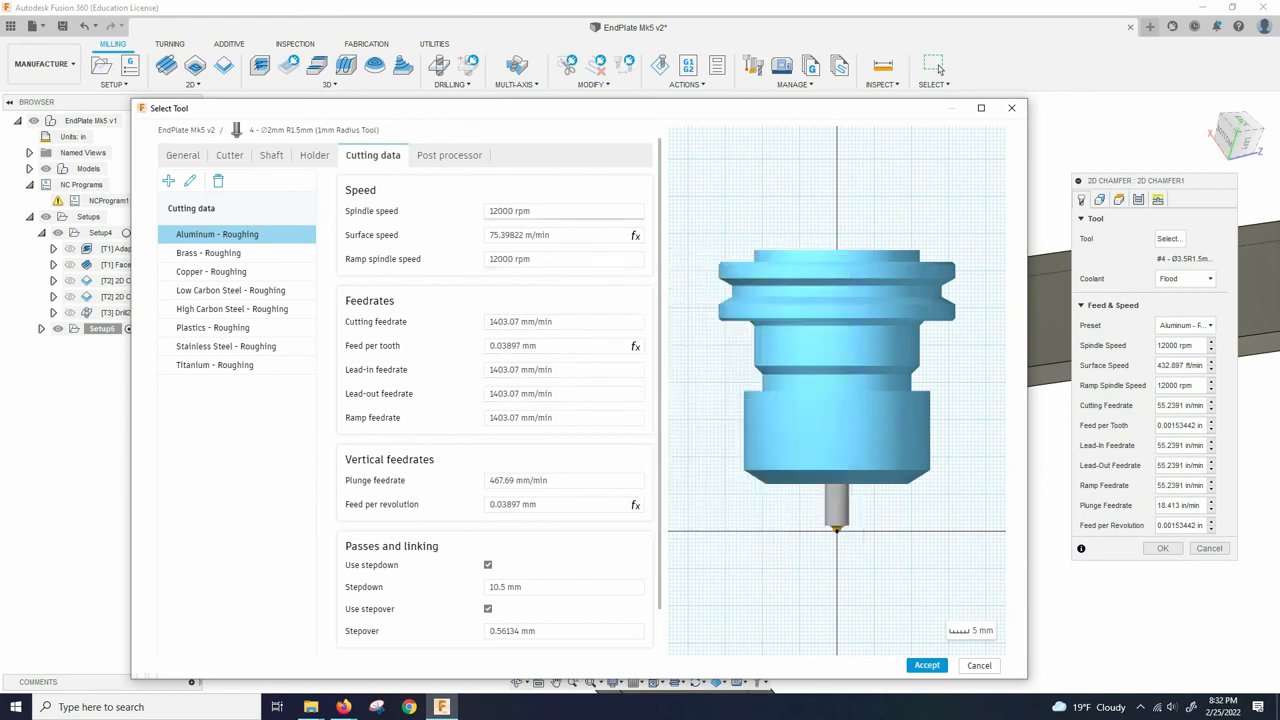
click(550, 211)
text(1)
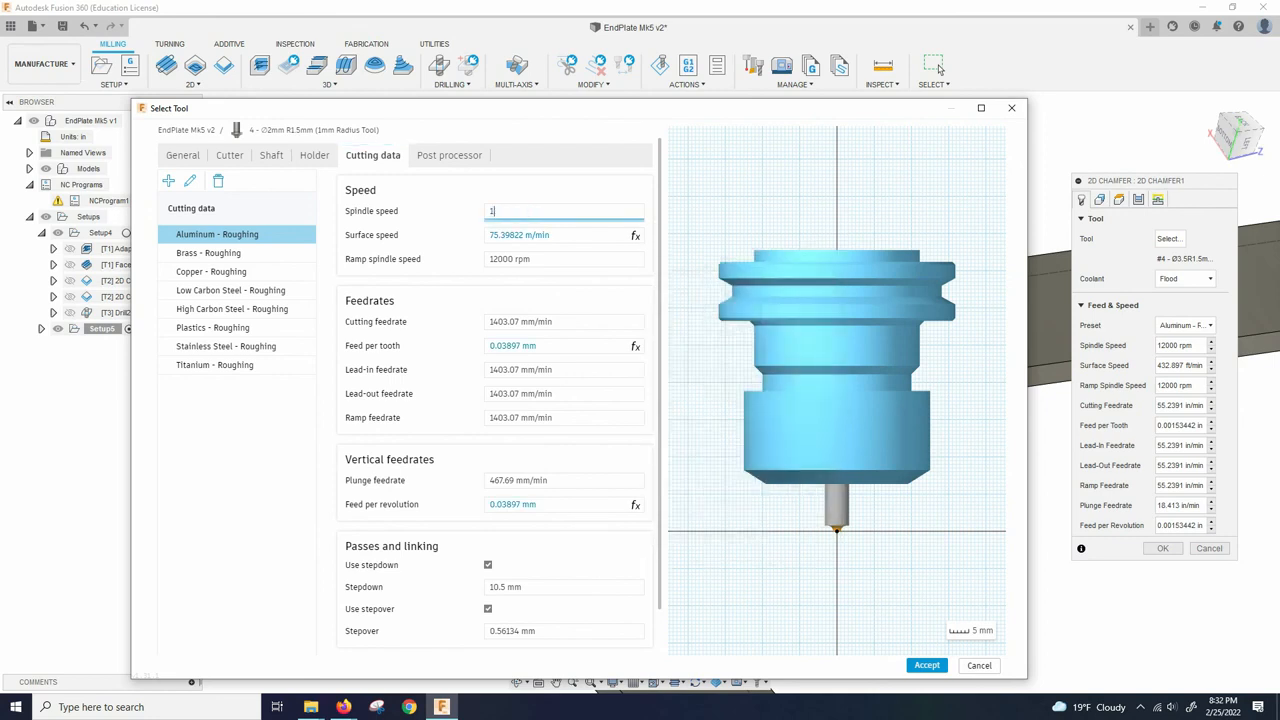
text(00005)
key(Tab)
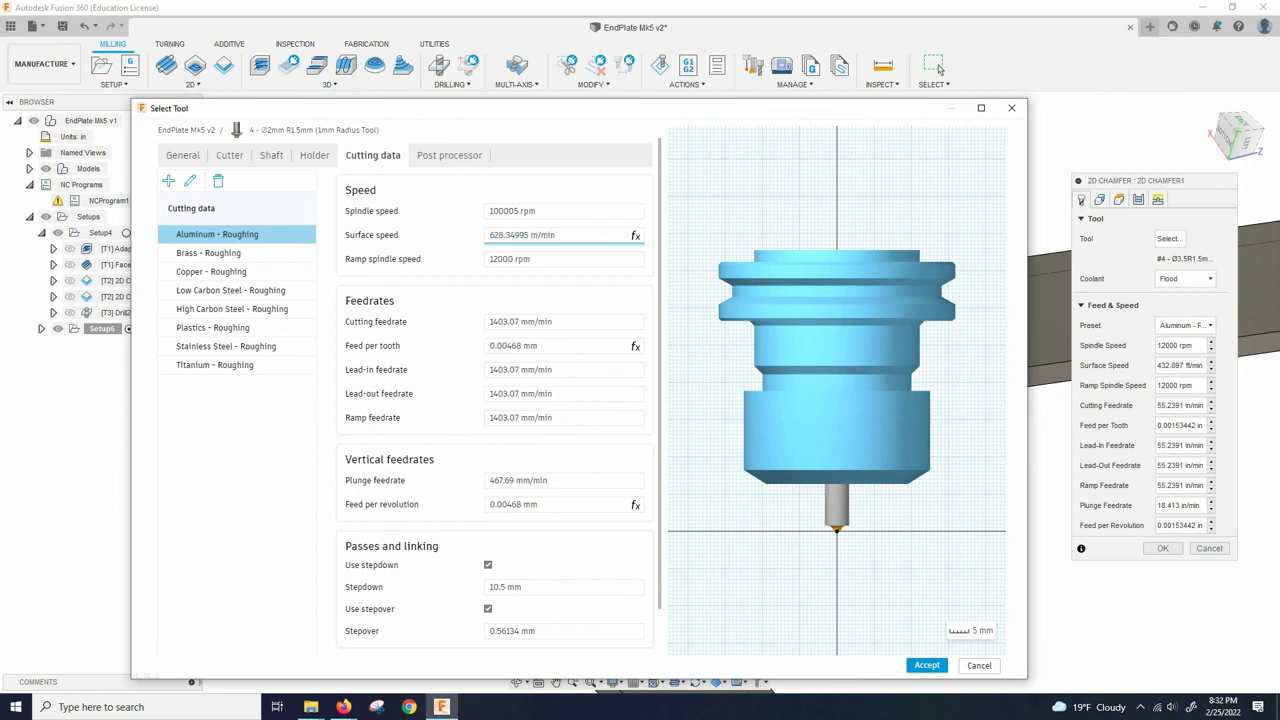
key(Return)
key(Return)
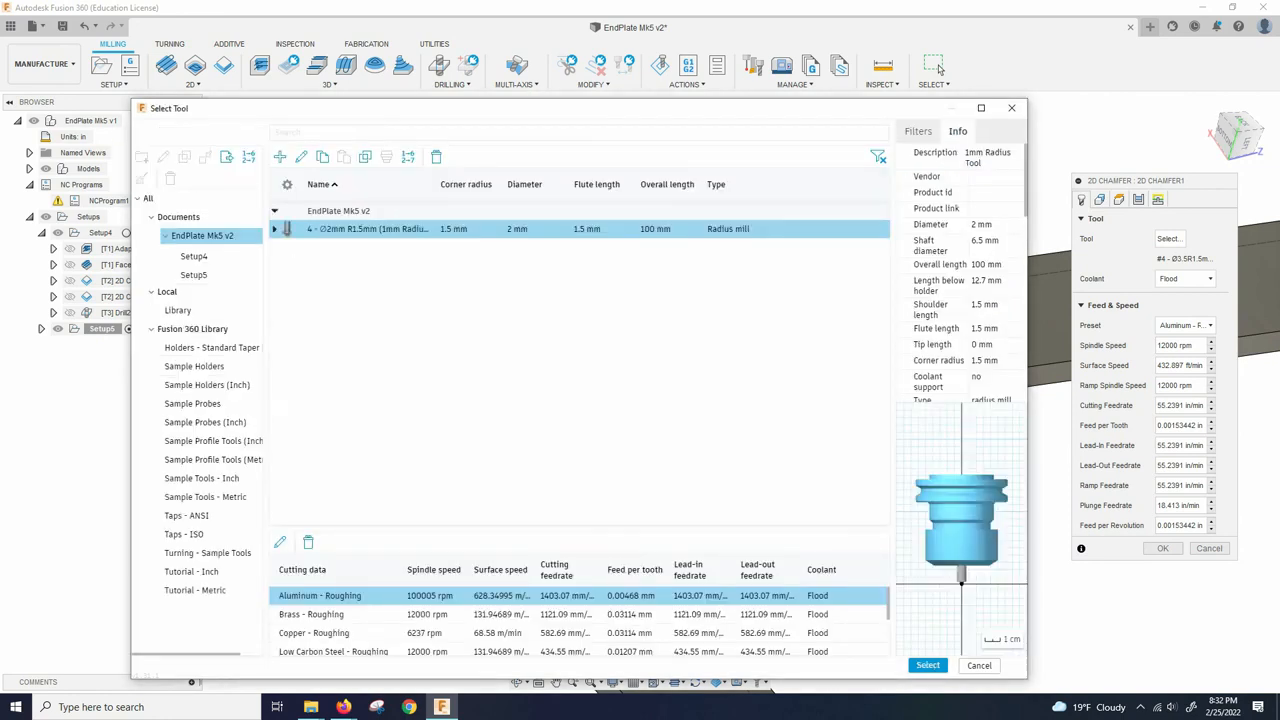
key(Return)
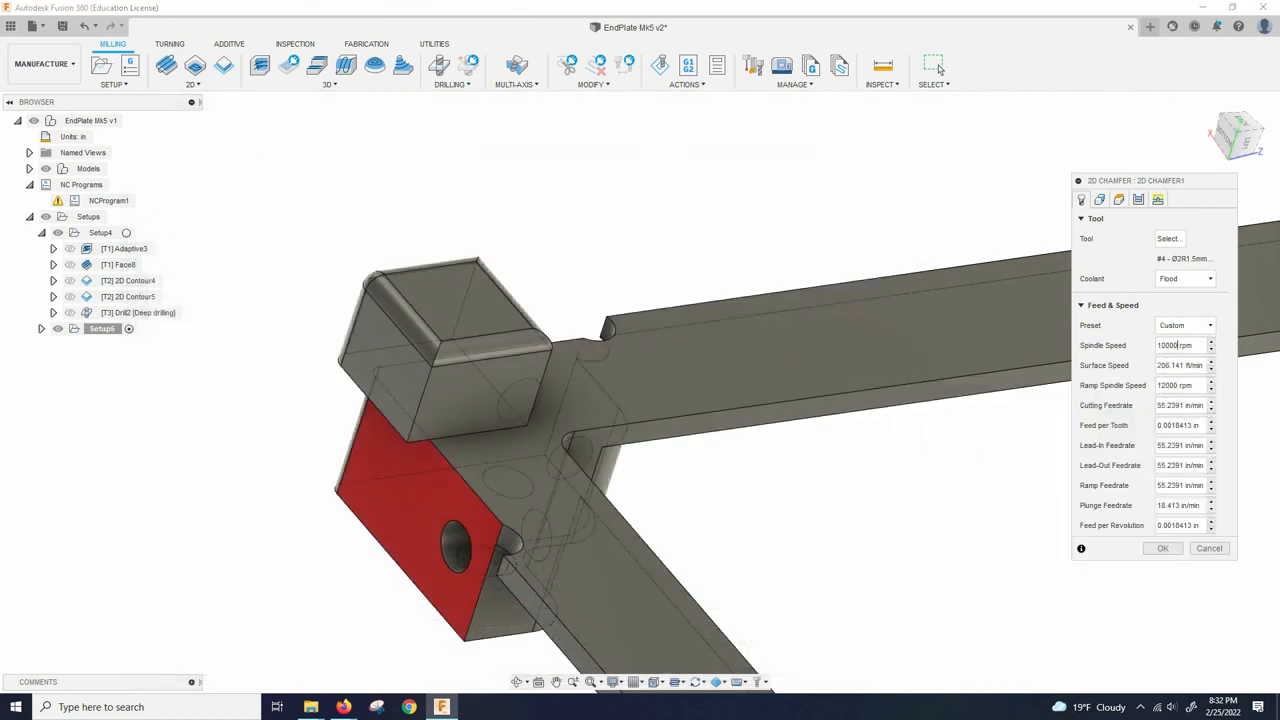
Try to generate the 2D chamfer along the foot block's rounded edge with the default heights, and discard the operation
click(1100, 200)
scroll(630, 385, down, 4)
scroll(575, 390, up, 2)
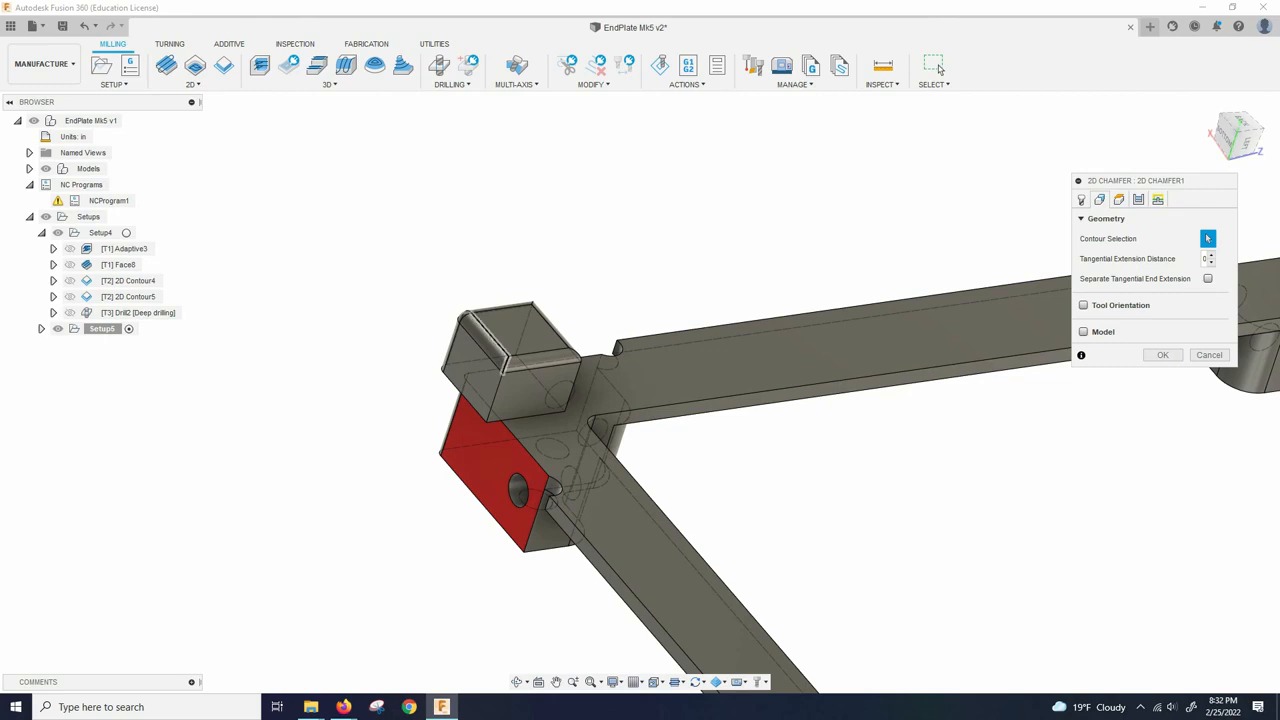
click(510, 366)
scroll(480, 350, down, 5)
scroll(410, 325, up, 6)
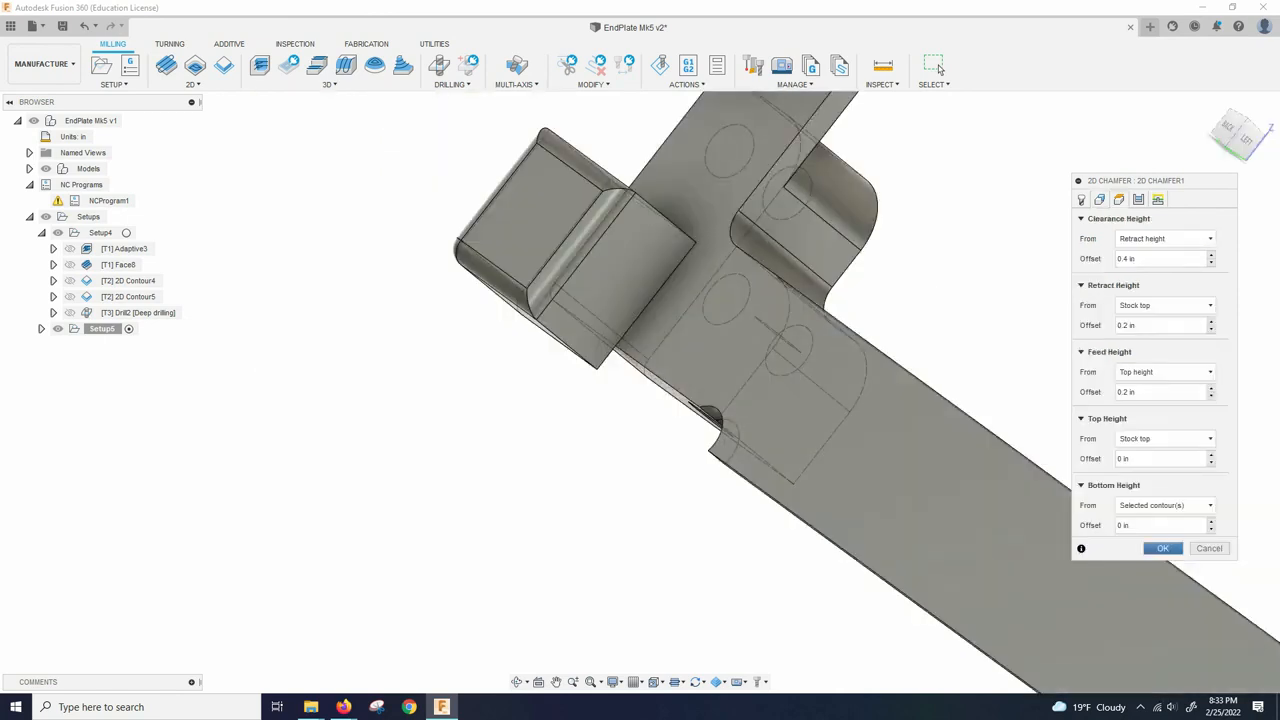
key(Return)
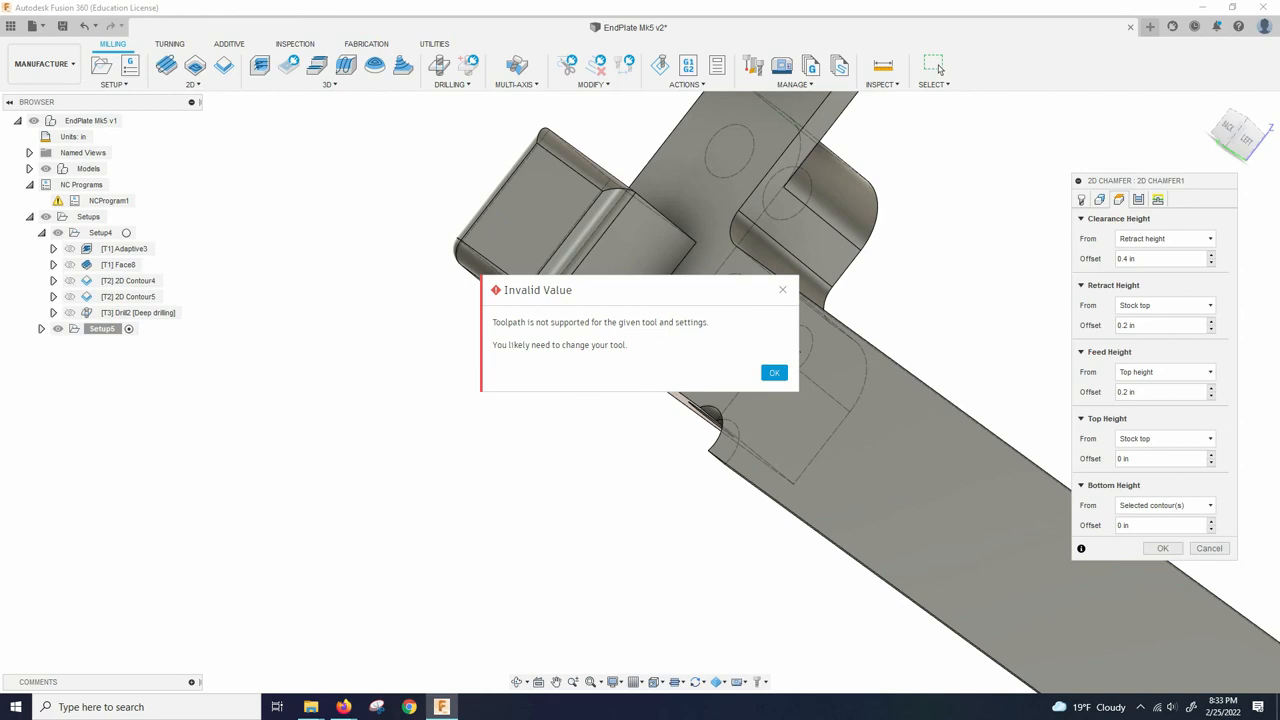
click(774, 372)
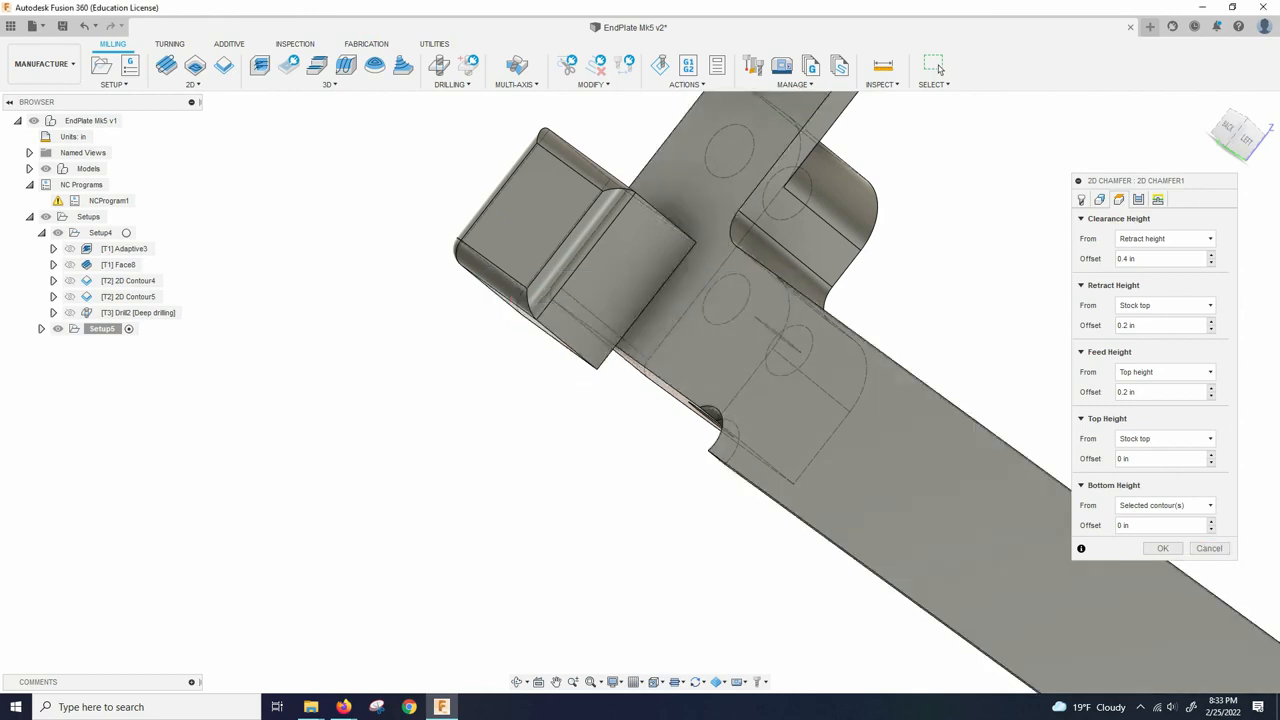
click(1081, 199)
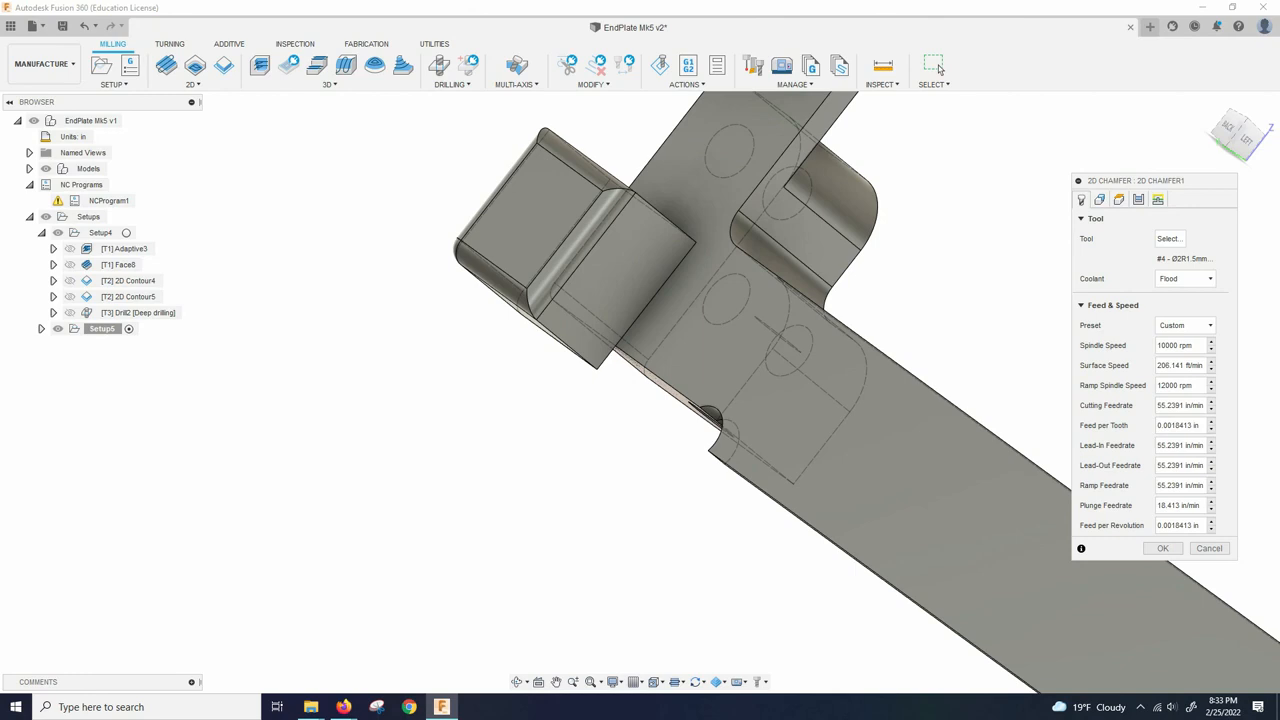
click(936, 67)
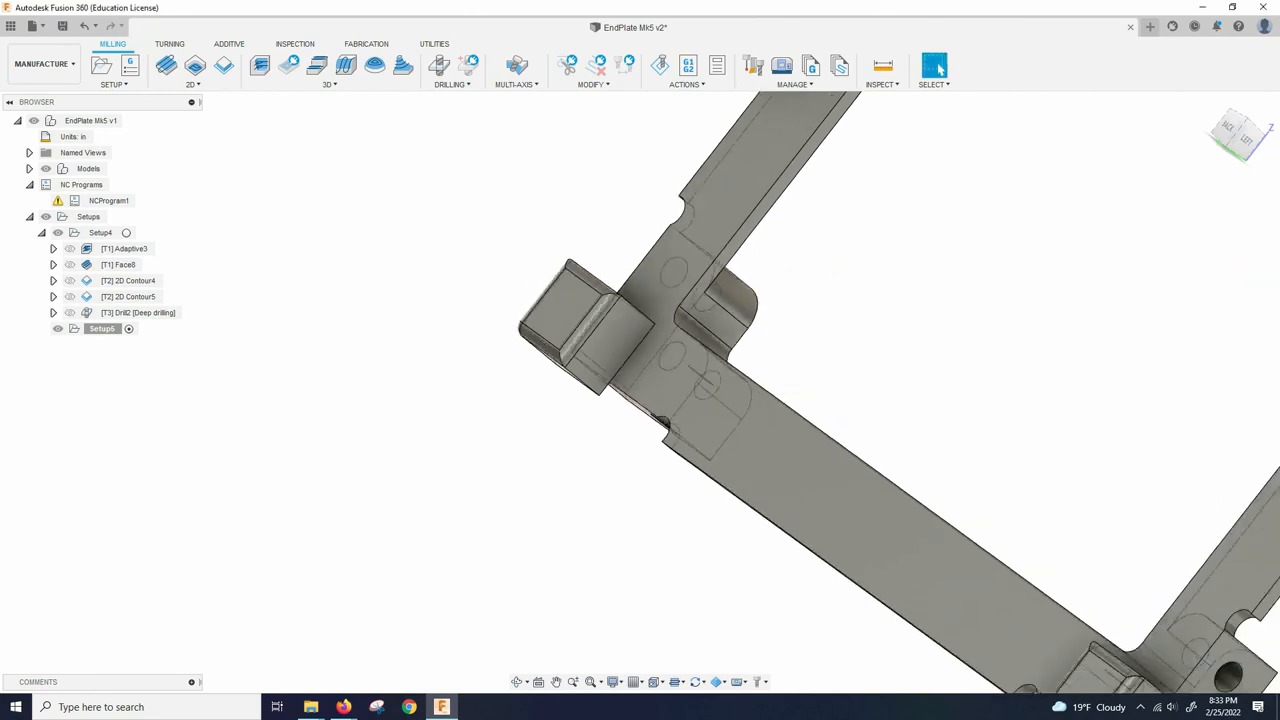
Examine the whole frame, its corner blocks, side holes and feet from several sides for the remaining machining
shift+middle_drag(795, 304, 765, 215)
scroll(648, 490, down, 3)
scroll(727, 418, up, 3)
shift+middle_drag(770, 400, 720, 350)
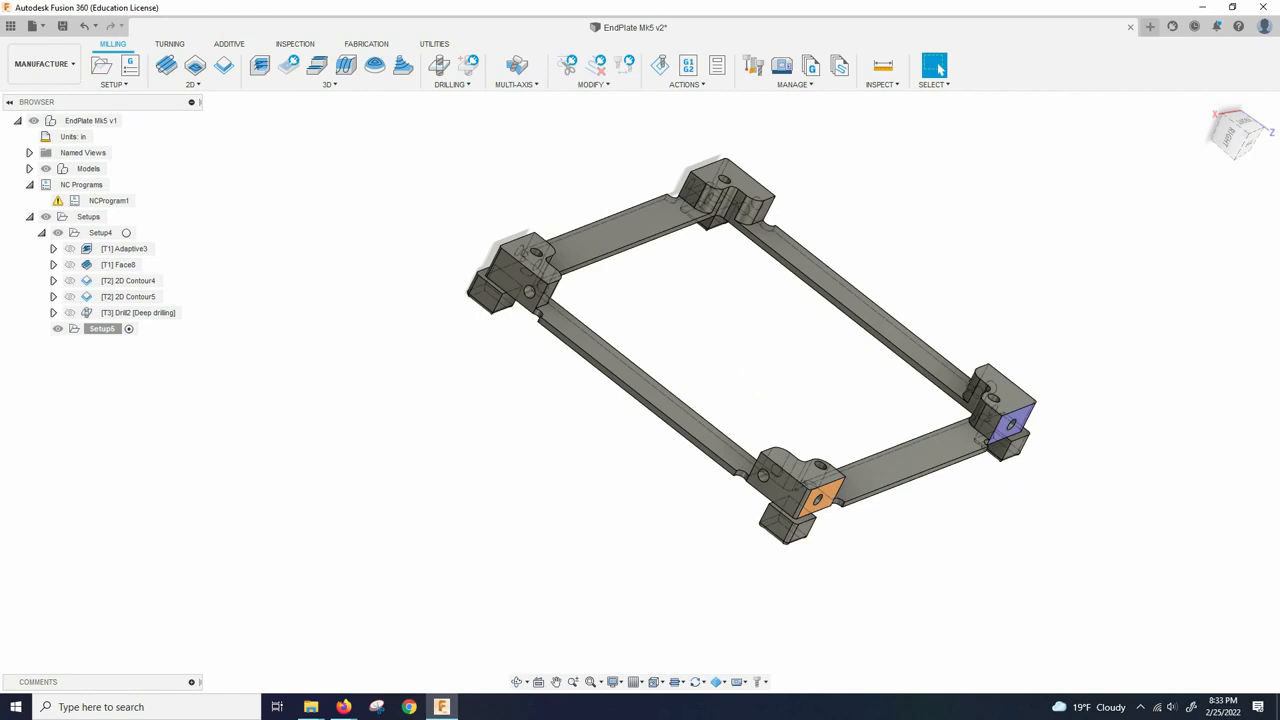
scroll(580, 474, down, 3)
scroll(733, 290, up, 3)
shift+middle_drag(735, 400, 840, 370)
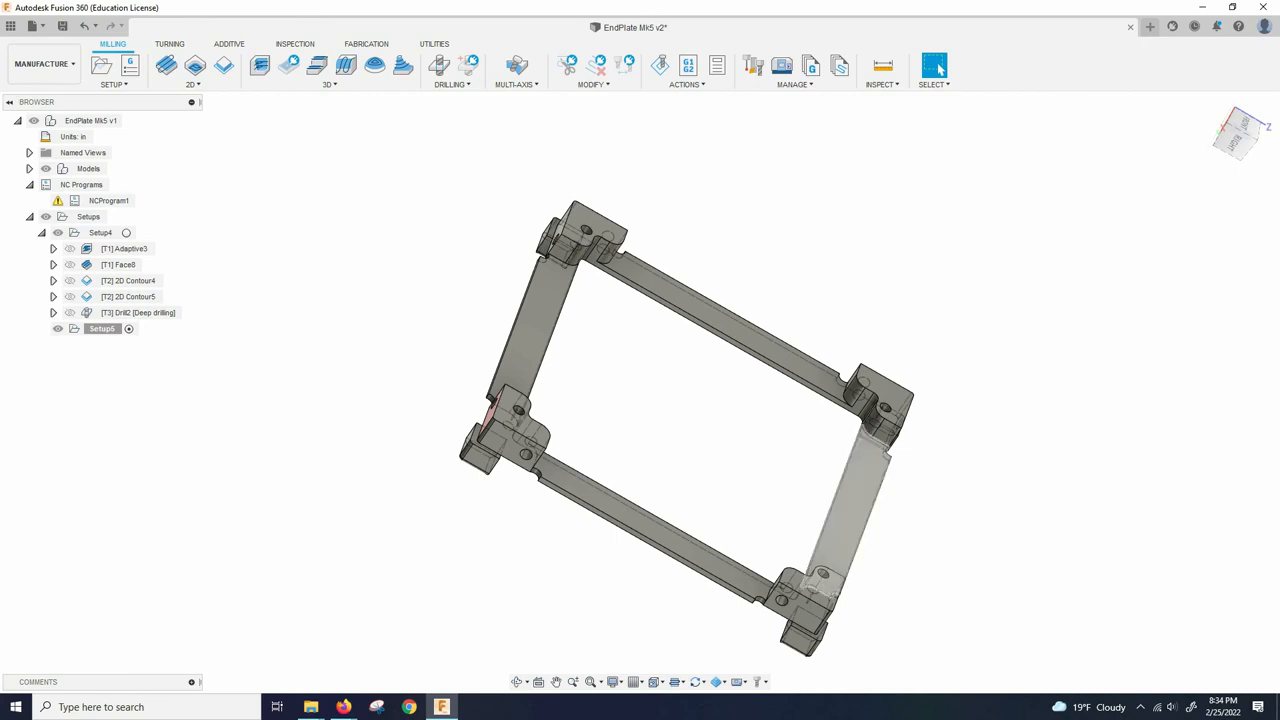
scroll(670, 481, down, 3)
scroll(657, 484, up, 3)
shift+middle_drag(660, 484, 700, 410)
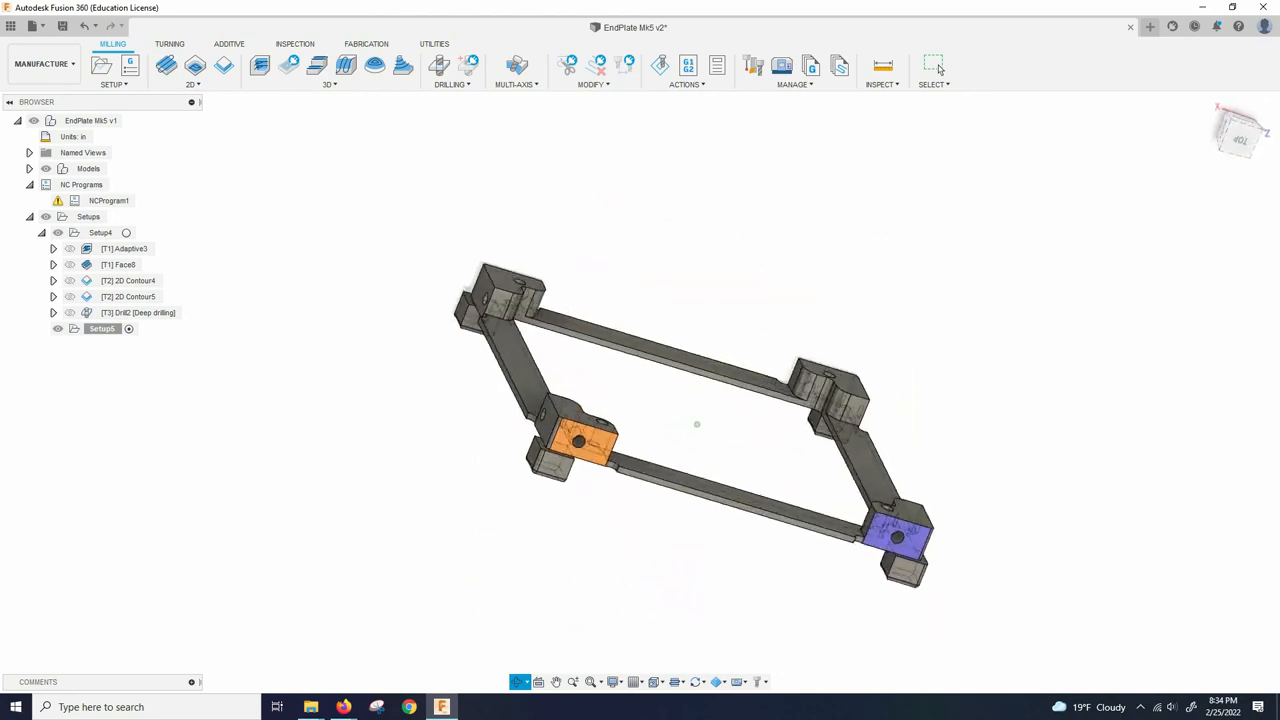
click(936, 66)
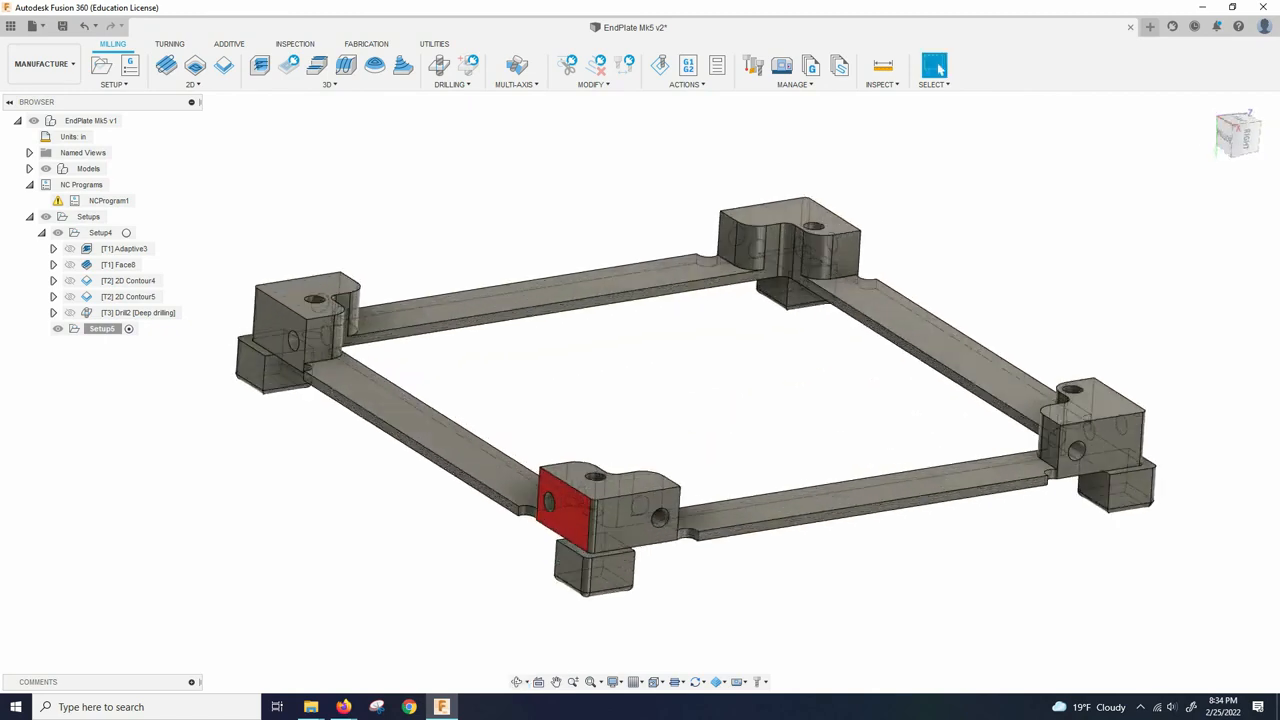